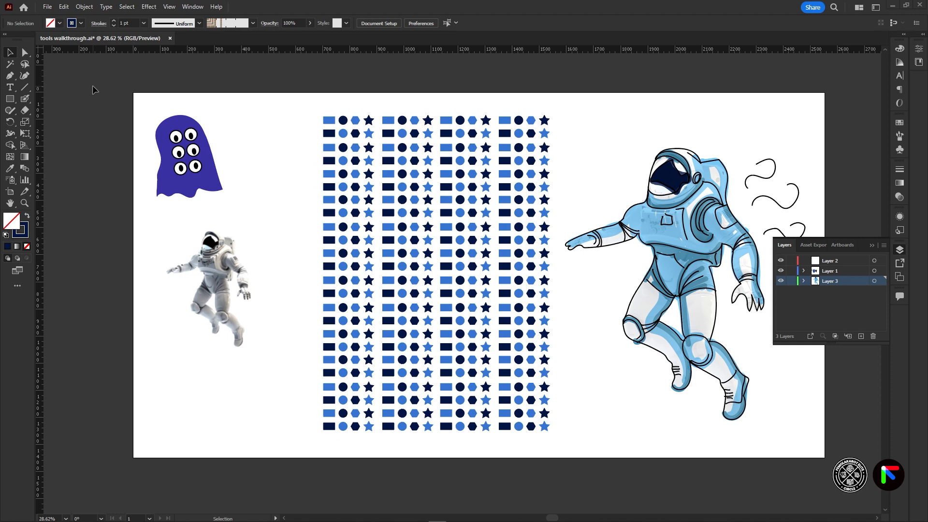
Step: Reposition the astronaut photo below the ghost, enlarge it proportionally to about 663 px wide, and clear the selection
{"action": "left_click", "coordinate": [225, 273]}
{"action": "mouse_move", "coordinate": [224, 270]}
{"action": "left_mouse_down"}
{"action": "mouse_move", "coordinate": [248, 288]}
{"action": "mouse_move", "coordinate": [227, 306]}
{"action": "mouse_move", "coordinate": [215, 265]}
{"action": "left_mouse_up"}
{"action": "left_click_drag", "start_coordinate": [280, 224], "coordinate": [292, 198]}
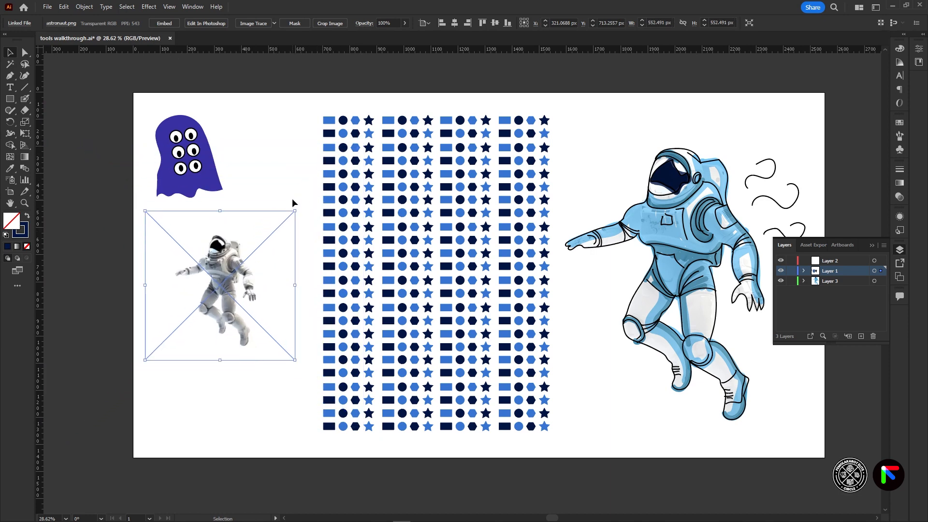
{"action": "left_click", "coordinate": [292, 198]}
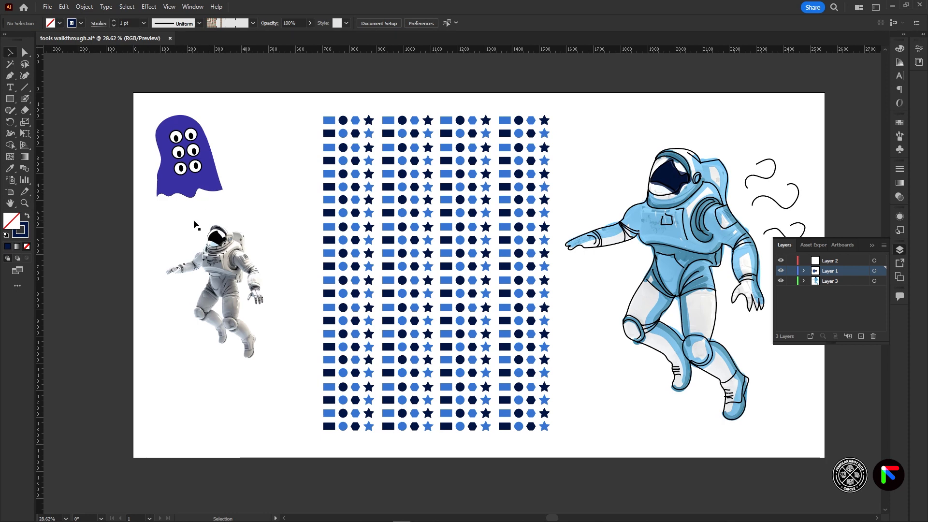
Step: With Direct Selection, select the pattern's first light-blue rectangle and then the light-blue shading of the illustrated astronaut
{"action": "left_click", "coordinate": [23, 51]}
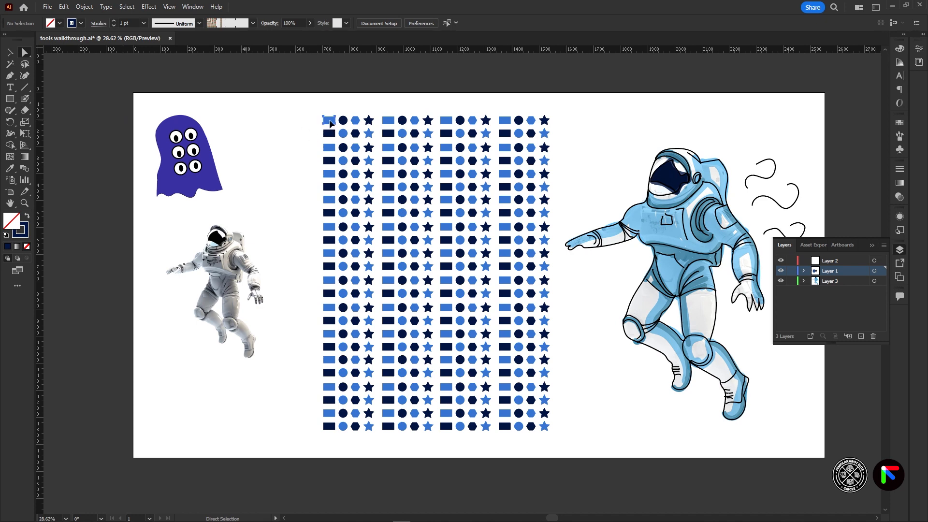
{"action": "left_click", "coordinate": [328, 121]}
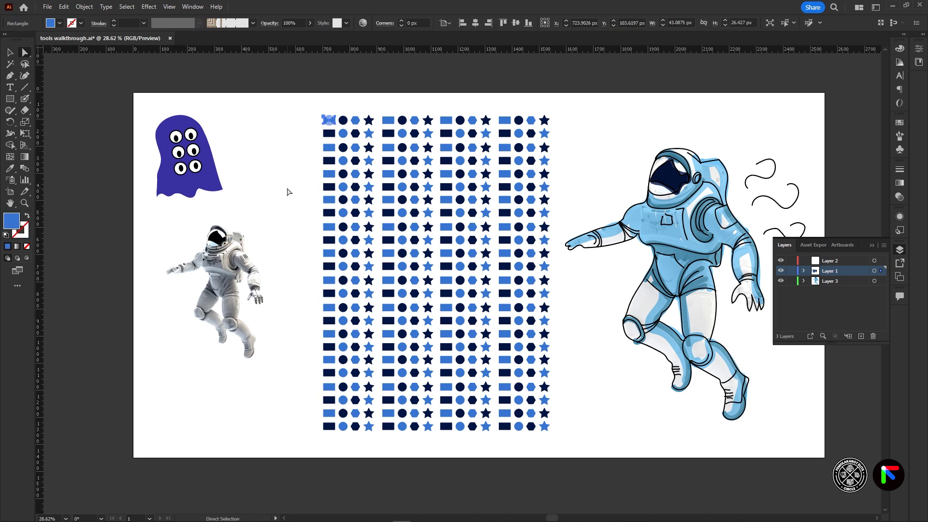
{"action": "left_click", "coordinate": [725, 232]}
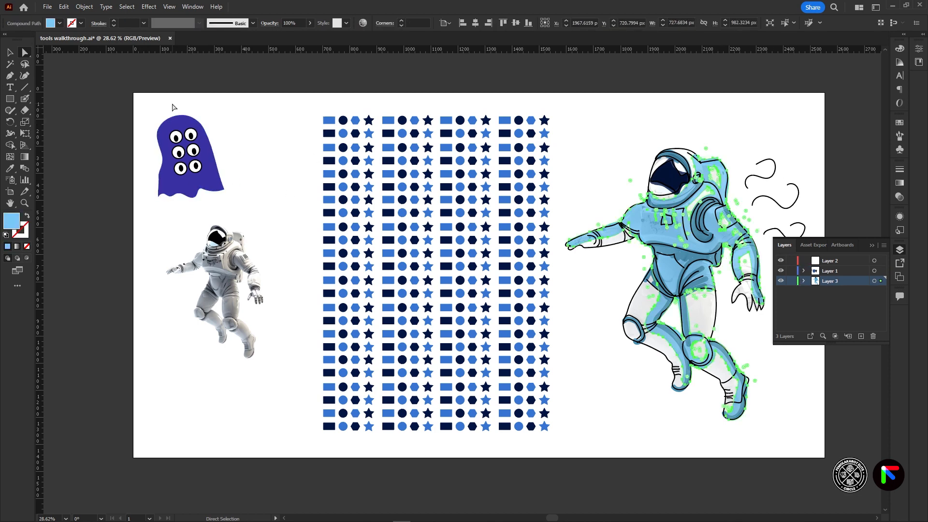
Step: Reshape the ghost's head by pulling its top anchor point up and outward with Direct Selection, and undo the last adjustment
{"action": "left_click", "coordinate": [182, 135]}
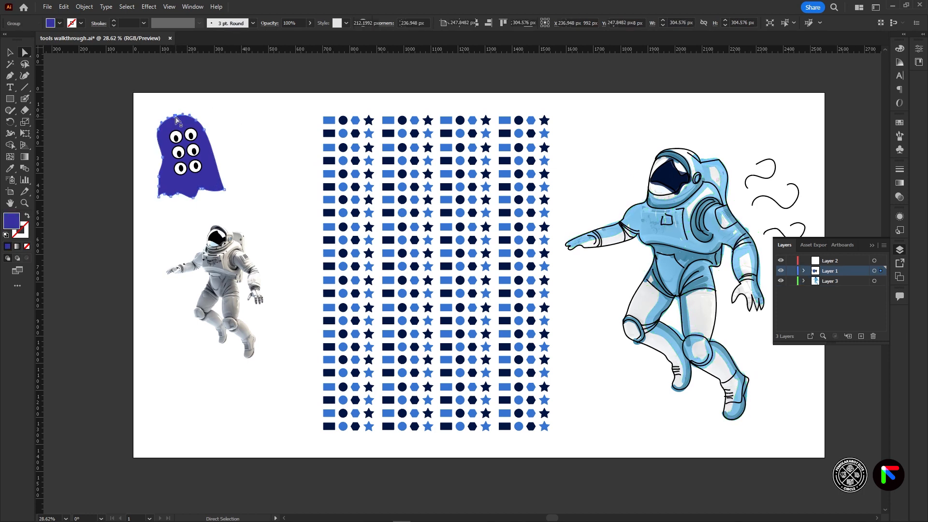
{"action": "left_click_drag", "start_coordinate": [177, 118], "coordinate": [162, 95]}
{"action": "left_click", "coordinate": [214, 121]}
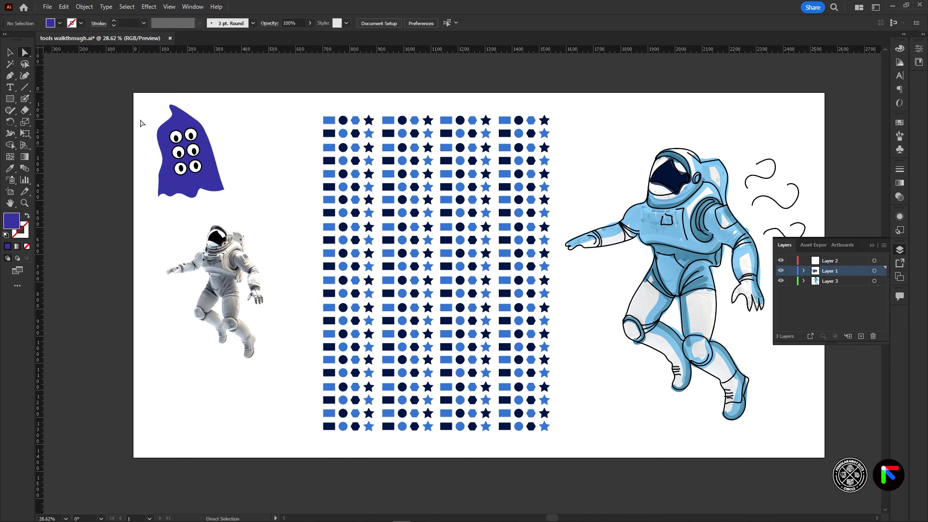
{"action": "key", "text": "ctrl+z"}
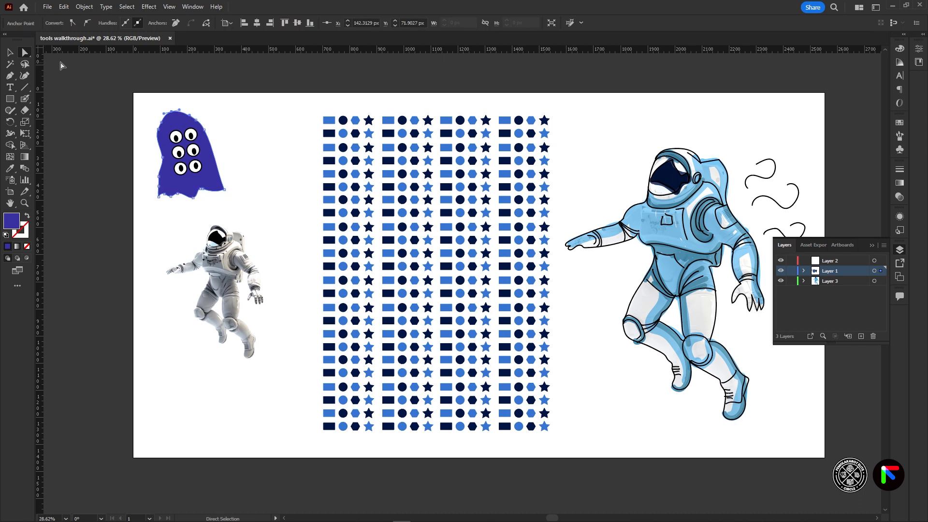
Step: With Group Selection, select two light-blue hexagons from different column groups and move them out of the pattern below the astronaut photo
{"action": "left_click", "coordinate": [25, 52]}
{"action": "left_click", "coordinate": [68, 62]}
{"action": "left_click", "coordinate": [330, 123]}
{"action": "left_click", "coordinate": [356, 147]}
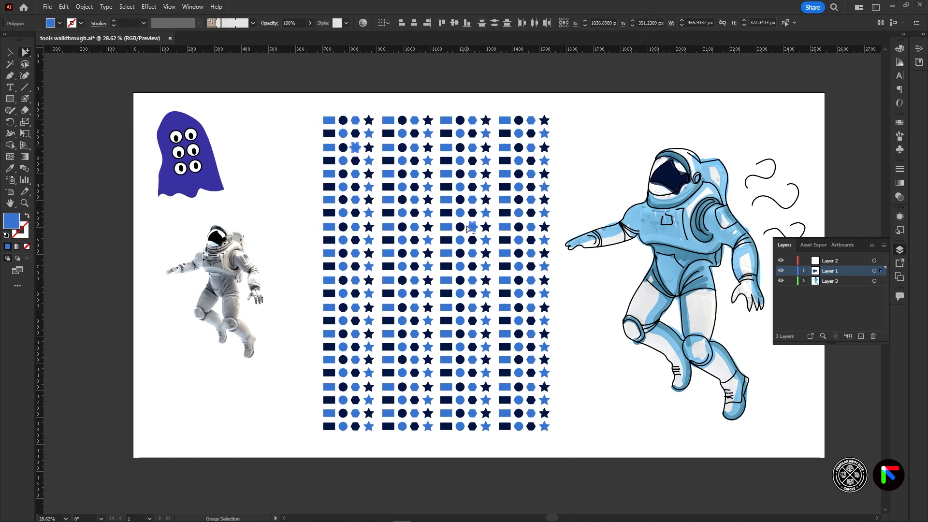
{"action": "left_click", "coordinate": [471, 228]}
{"action": "left_click_drag", "start_coordinate": [471, 231], "coordinate": [242, 432]}
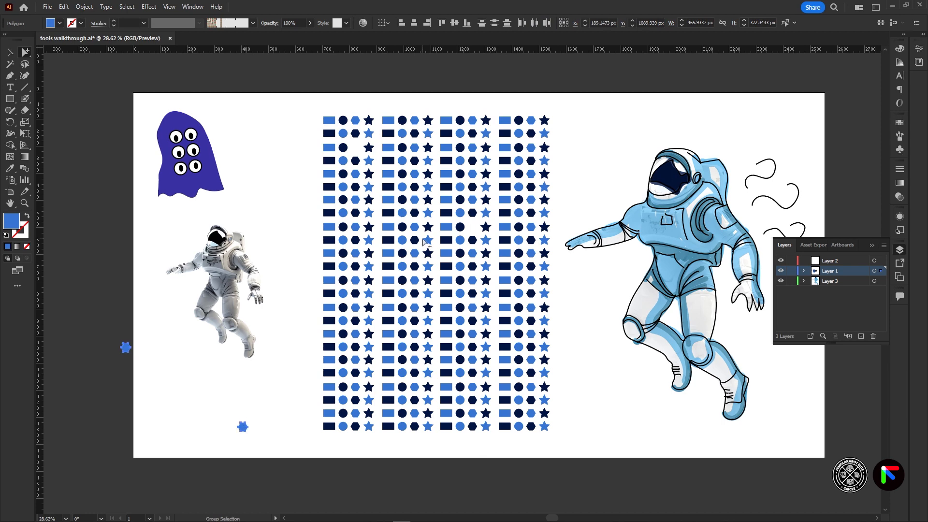
{"action": "left_click_drag", "start_coordinate": [390, 334], "coordinate": [290, 373]}
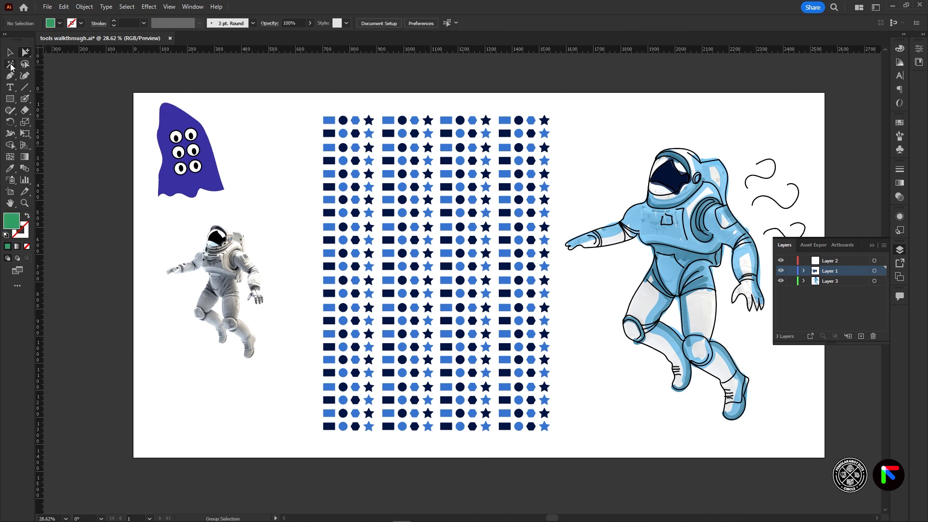
Step: Select all objects with a similar blue fill using the Magic Wand and try moving them away from the dark shapes
{"action": "left_click", "coordinate": [10, 64]}
{"action": "left_click", "coordinate": [329, 119]}
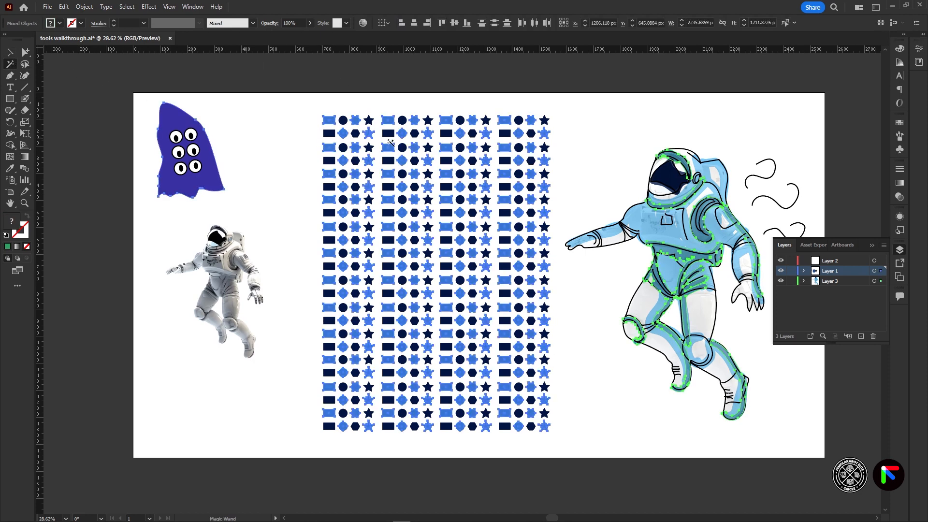
{"action": "left_click", "coordinate": [10, 52]}
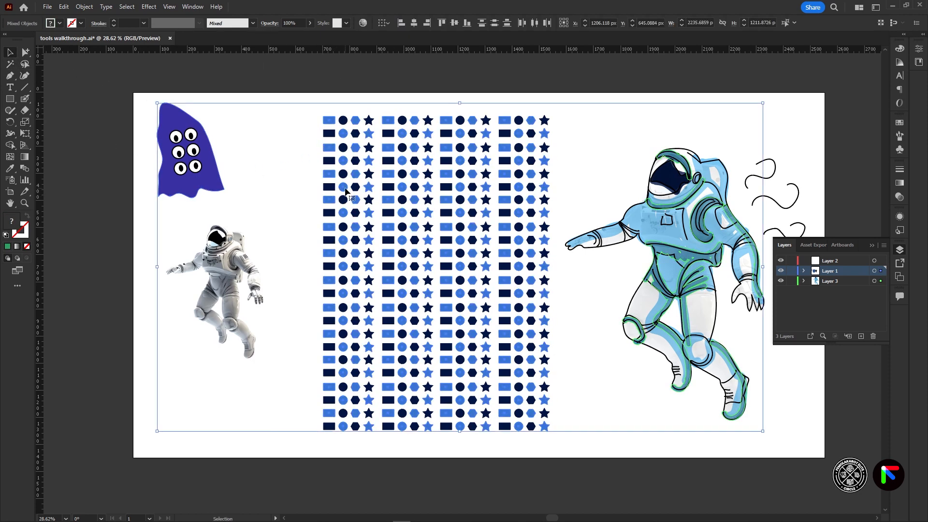
{"action": "left_click_drag", "start_coordinate": [342, 193], "coordinate": [161, 293]}
{"action": "left_click_drag", "start_coordinate": [251, 373], "coordinate": [428, 368]}
Step: Undo the moves of the blue-filled objects and clear the selection
{"action": "key", "text": "ctrl+z"}
{"action": "key", "text": "ctrl+z"}
{"action": "key", "text": "ctrl+z"}
{"action": "key", "text": "ctrl+z"}
{"action": "key", "text": "ctrl+z"}
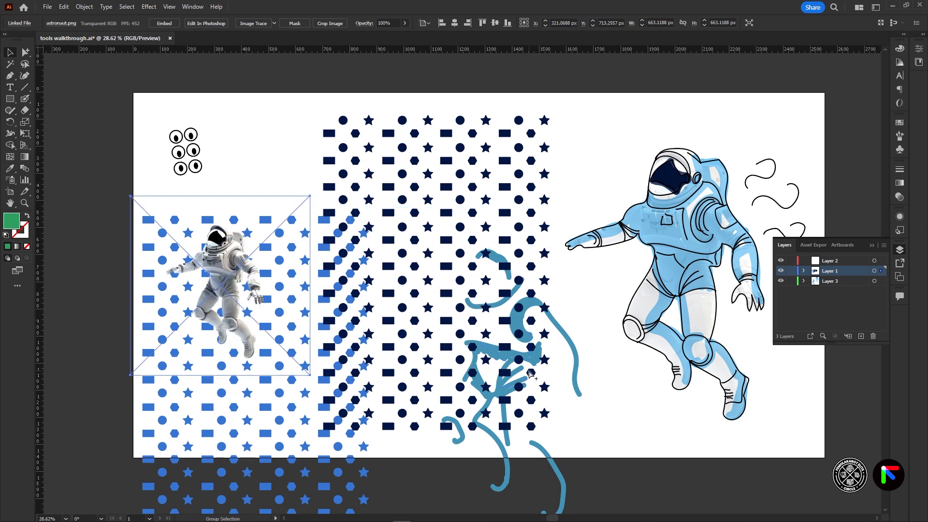
{"action": "left_click", "coordinate": [639, 485]}
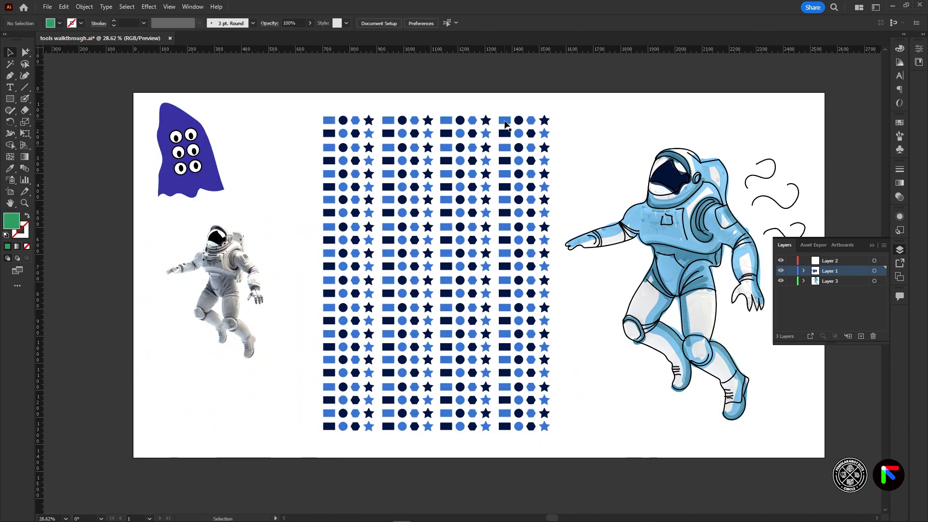
Step: Reselect the blue fills with the Magic Wand, remove the ghost and parts of the illustrated astronaut from the selection, and deselect everything
{"action": "key", "text": "y"}
{"action": "left_click", "coordinate": [505, 121]}
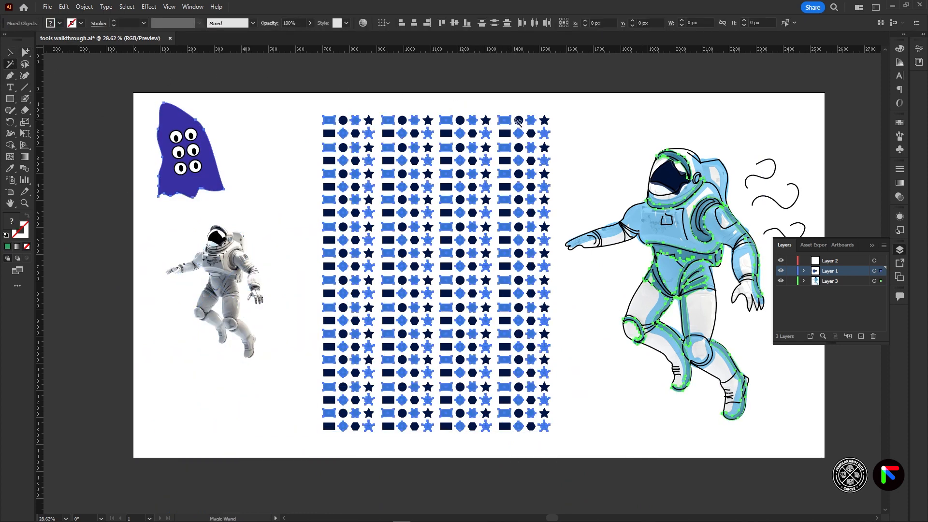
{"action": "left_click", "coordinate": [13, 49]}
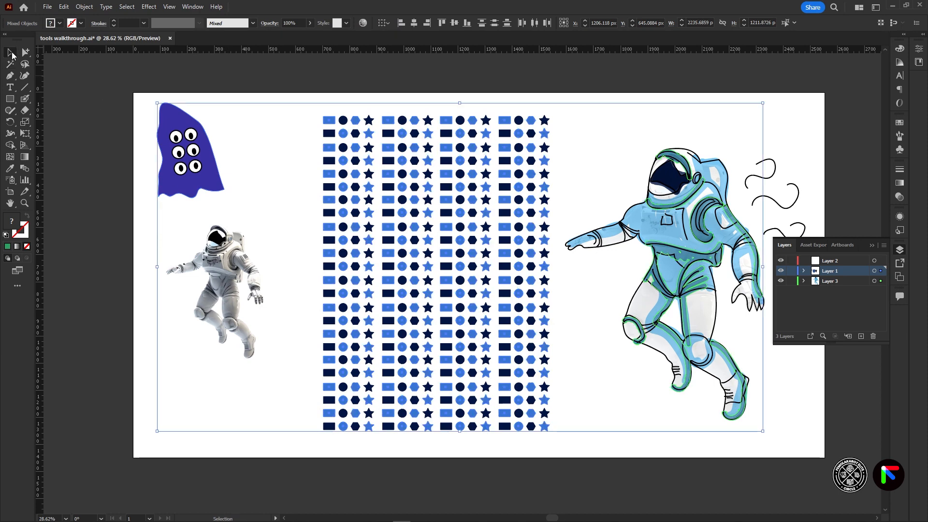
{"action": "left_click", "coordinate": [216, 175], "text": "shift"}
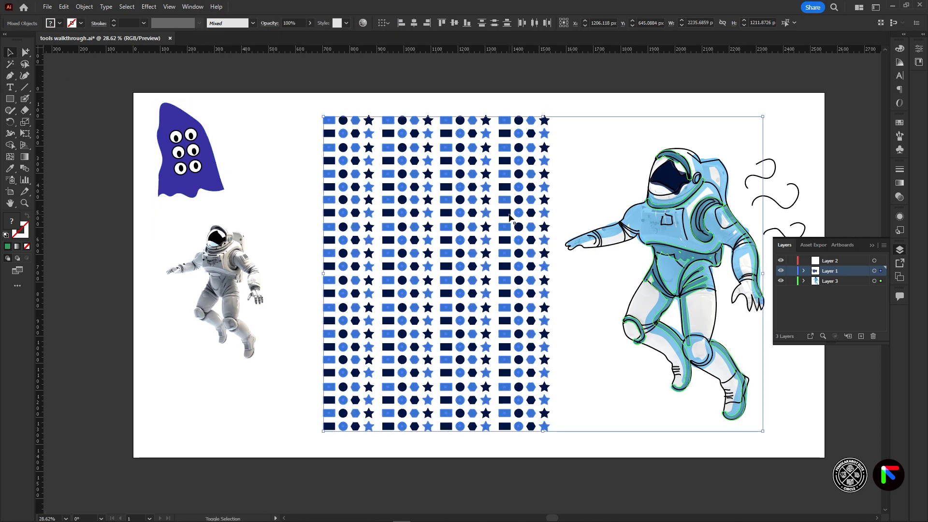
{"action": "left_click", "coordinate": [719, 250], "text": "shift"}
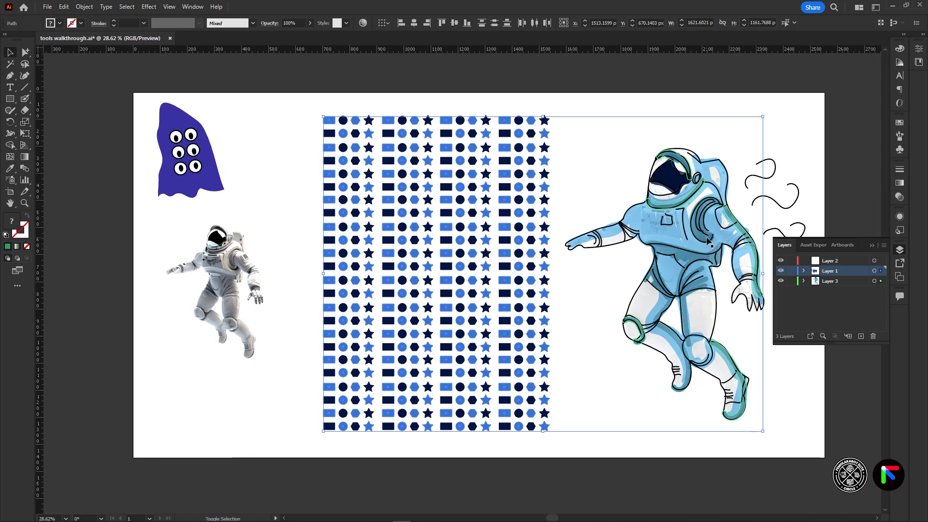
{"action": "left_click", "coordinate": [690, 200], "text": "shift"}
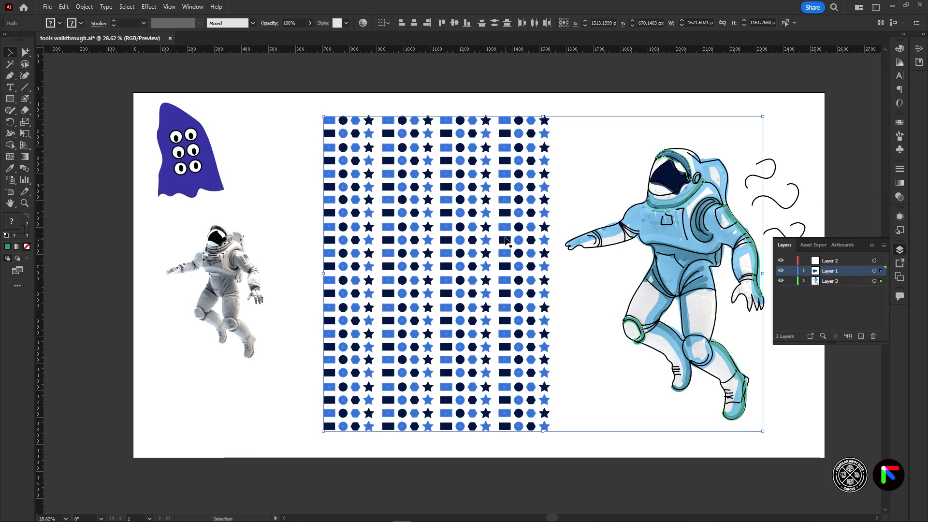
{"action": "mouse_move", "coordinate": [522, 242]}
{"action": "left_mouse_down"}
{"action": "mouse_move", "coordinate": [655, 364]}
{"action": "mouse_move", "coordinate": [404, 307]}
{"action": "mouse_move", "coordinate": [650, 366]}
{"action": "mouse_move", "coordinate": [503, 500]}
{"action": "mouse_move", "coordinate": [604, 252]}
{"action": "mouse_move", "coordinate": [450, 193]}
{"action": "mouse_move", "coordinate": [474, 189]}
{"action": "left_mouse_up"}
{"action": "key", "text": "ctrl+shift+a"}
Step: Open the Magic Wand options and, at a fill tolerance of 32, sample a light-blue rectangle and the illustrated astronaut's light-blue backpack
{"action": "double_click", "coordinate": [9, 64]}
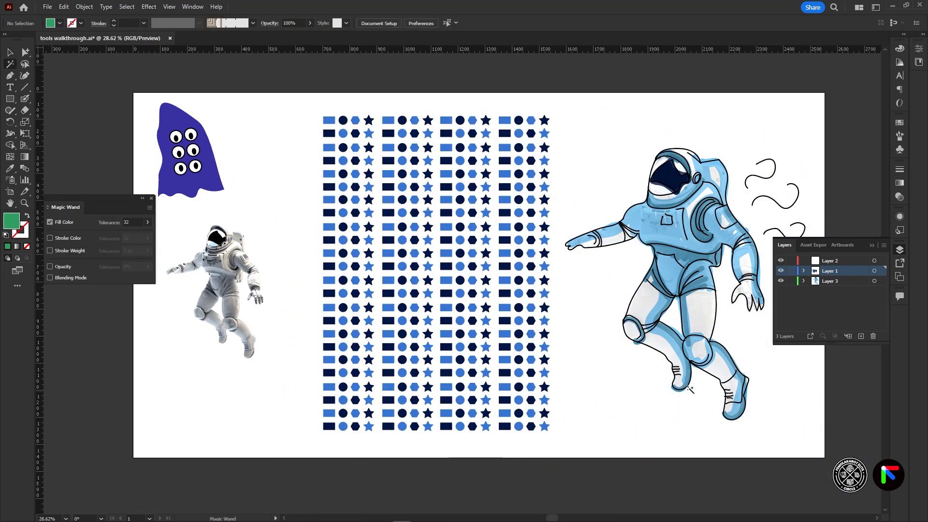
{"action": "left_click", "coordinate": [330, 120]}
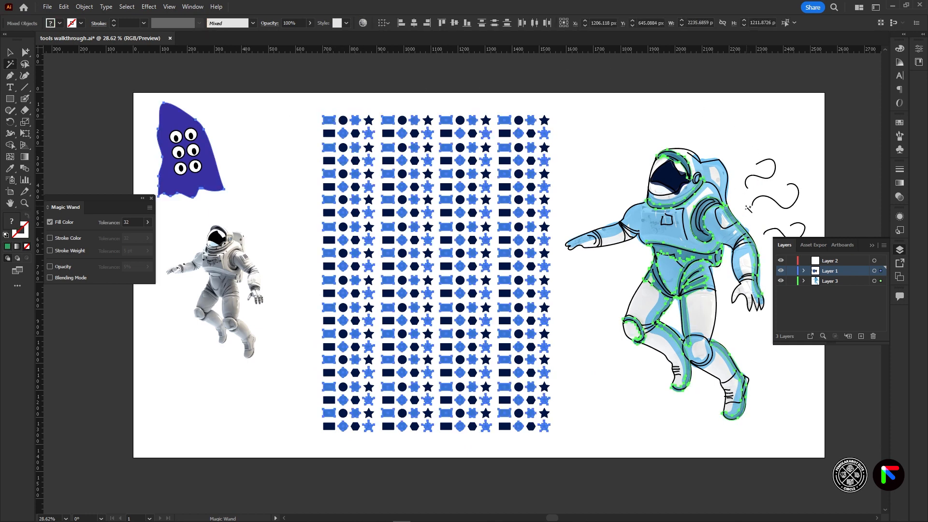
{"action": "left_click", "coordinate": [713, 166]}
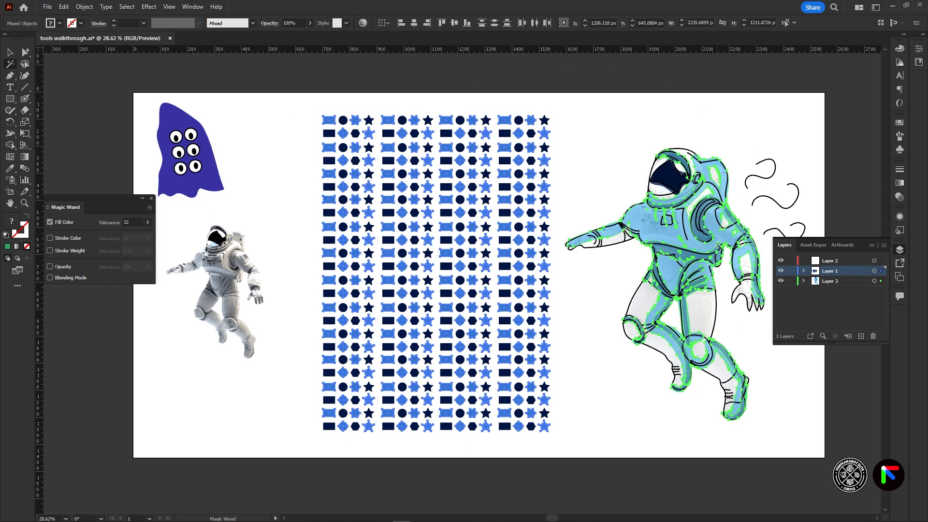
{"action": "left_click", "coordinate": [741, 290]}
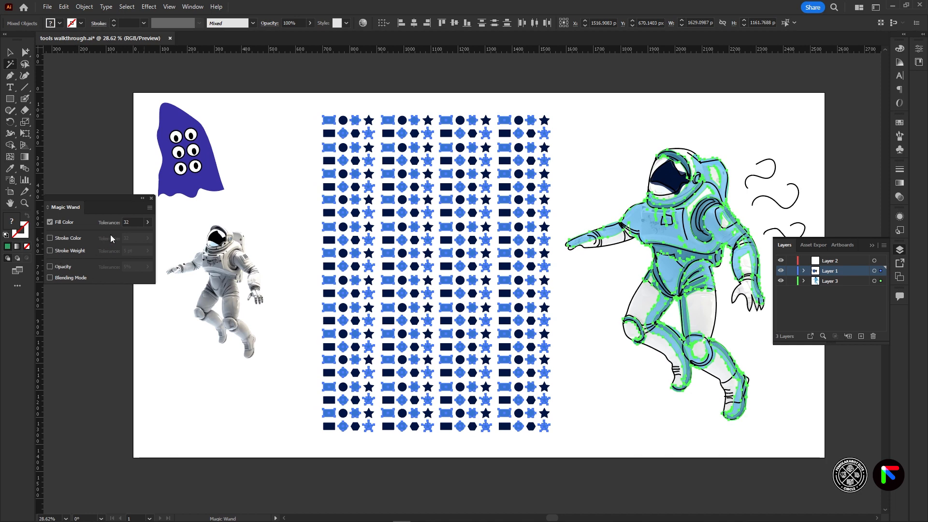
Step: Set the Magic Wand's fill color tolerance to 11 and select the pattern's light-blue shapes by sampling a hexagon
{"action": "left_click", "coordinate": [148, 224]}
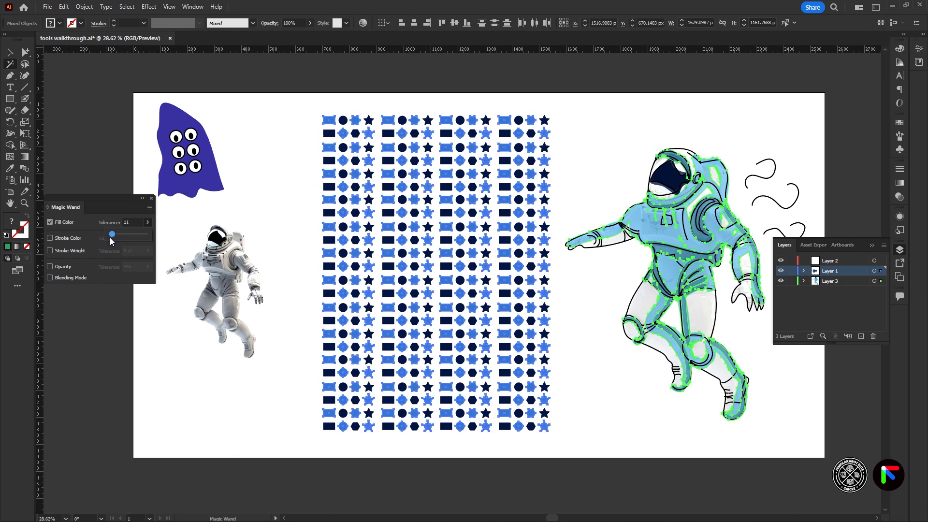
{"action": "left_click", "coordinate": [415, 121]}
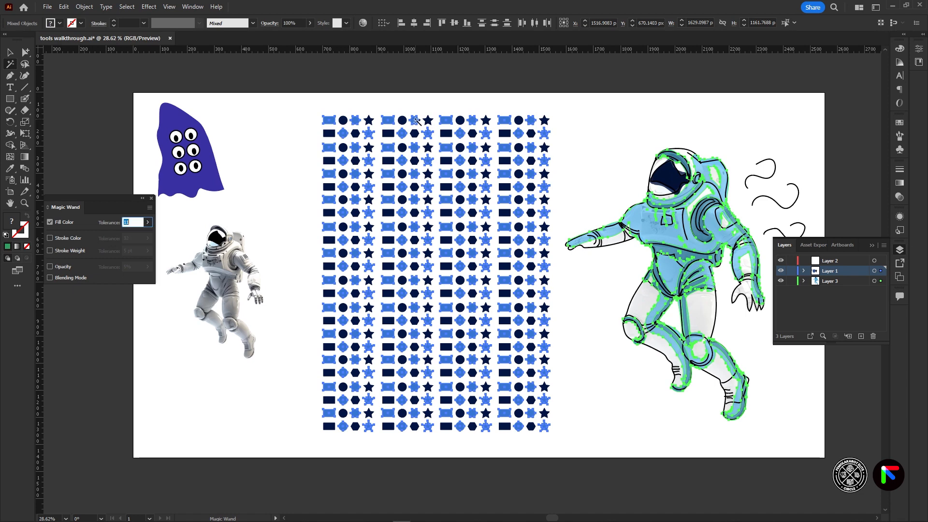
{"action": "left_click", "coordinate": [416, 120]}
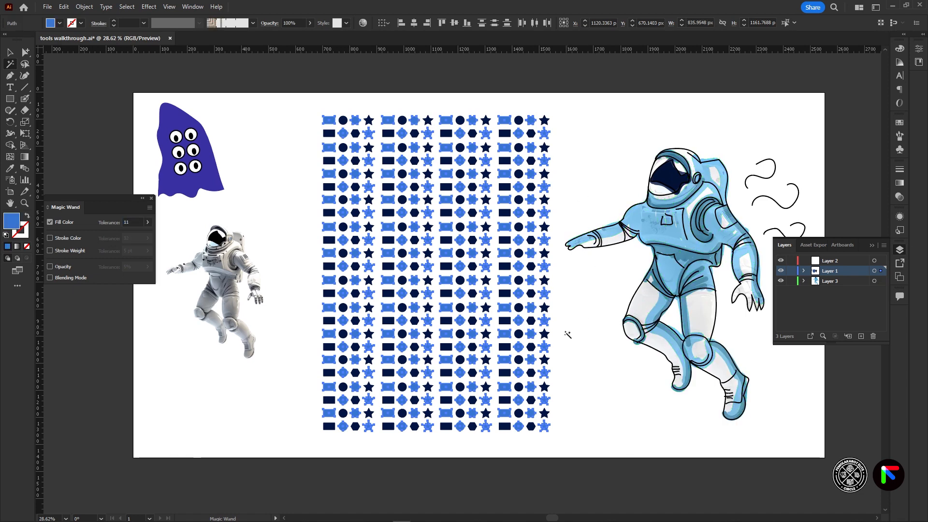
Step: Try moving the selected light-blue shapes out of the pattern toward the astronaut photo, and undo the move
{"action": "left_click", "coordinate": [10, 52]}
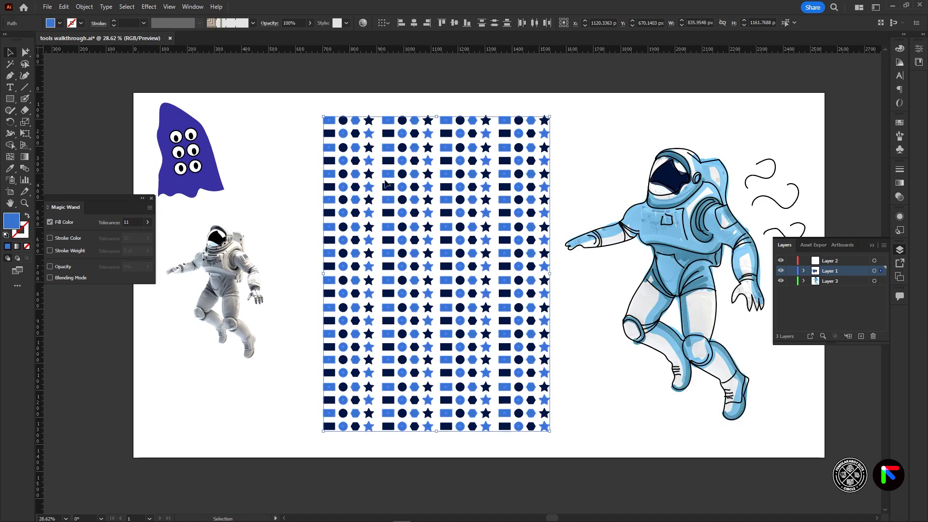
{"action": "left_click_drag", "start_coordinate": [423, 216], "coordinate": [160, 418]}
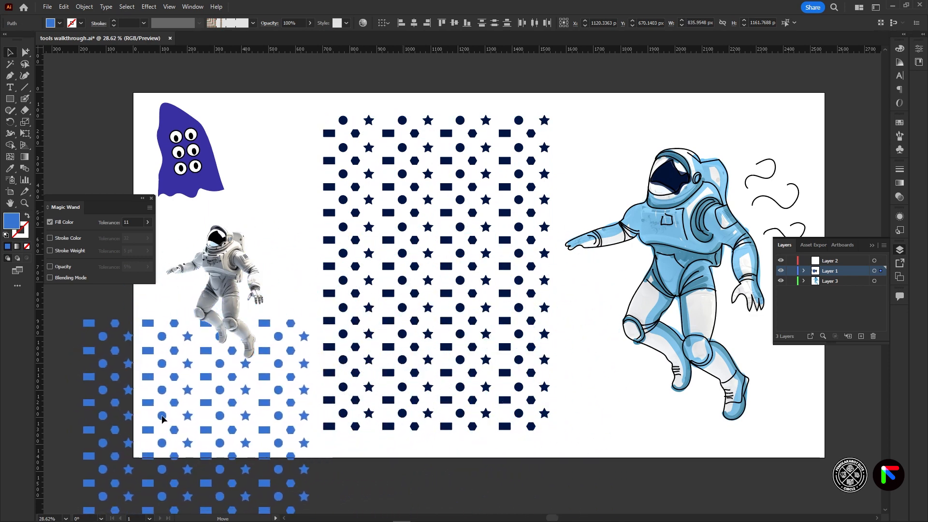
{"action": "key", "text": "ctrl+z"}
Step: Set the Magic Wand's fill color tolerance to 188 and sample a light-blue hexagon in the pattern
{"action": "left_click", "coordinate": [147, 223]}
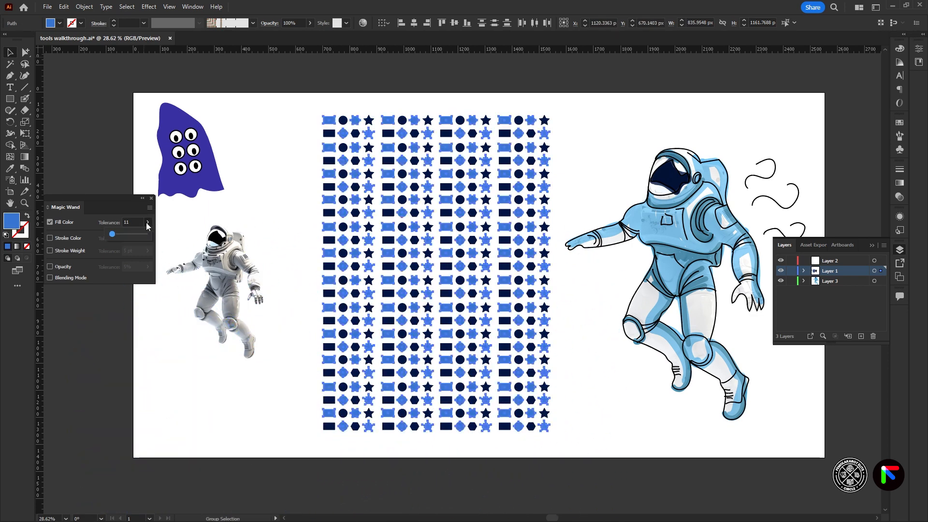
{"action": "left_click", "coordinate": [137, 234]}
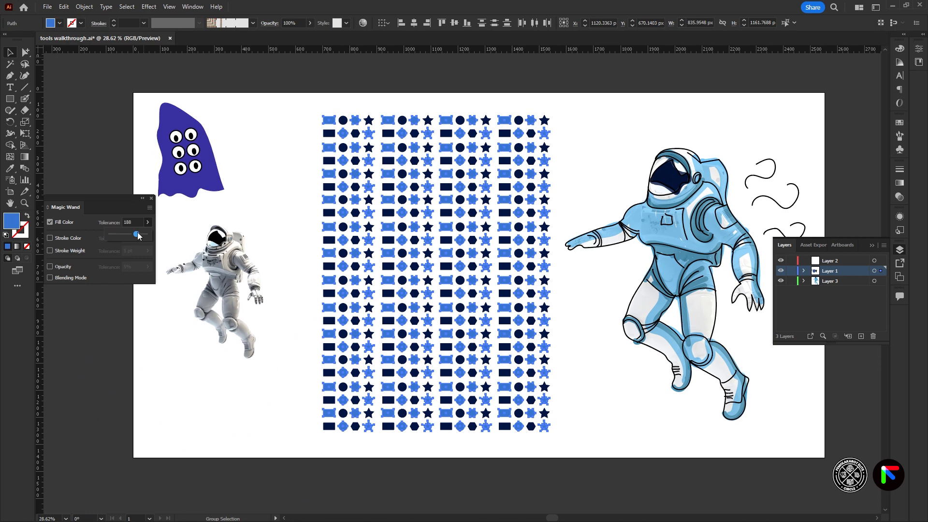
{"action": "key", "text": "y"}
{"action": "left_click", "coordinate": [442, 119]}
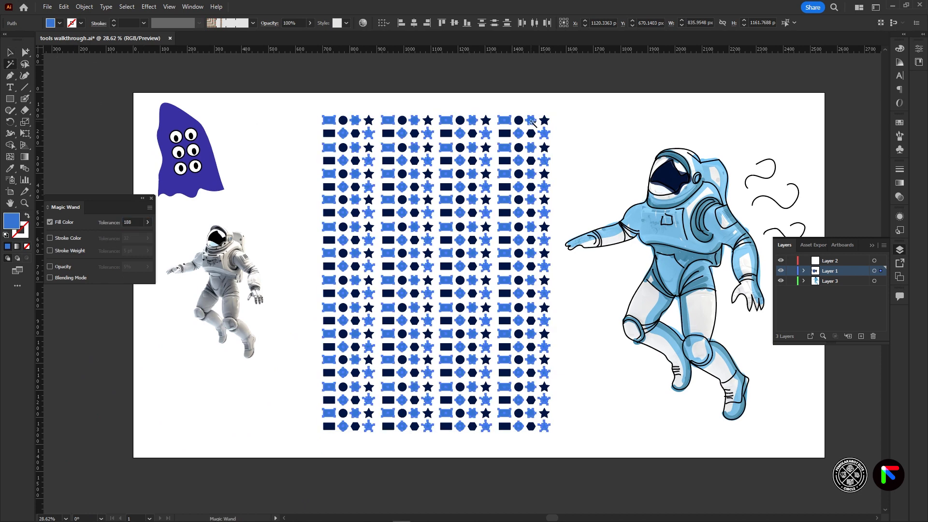
{"action": "left_click", "coordinate": [532, 121]}
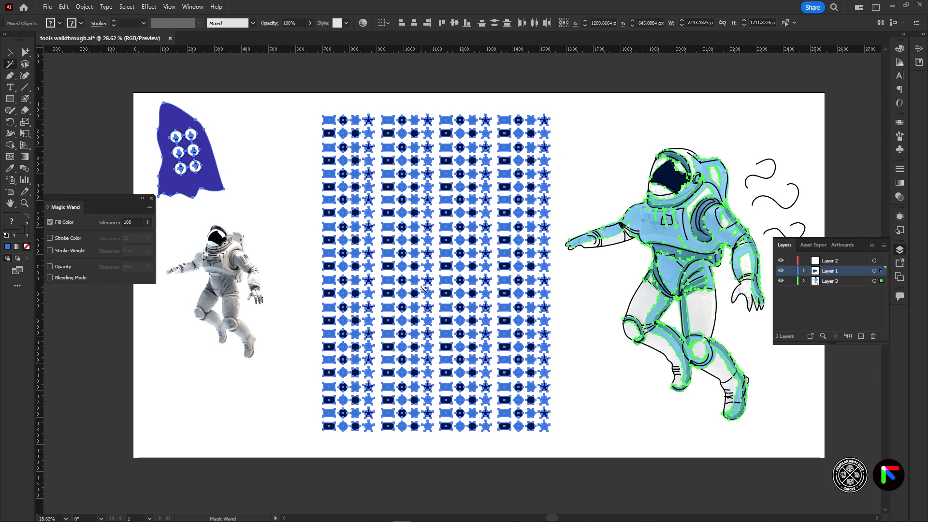
Step: Set the Magic Wand's fill color tolerance to 0 and clear the selection
{"action": "left_click", "coordinate": [148, 222]}
{"action": "left_click_drag", "start_coordinate": [140, 235], "coordinate": [109, 236]}
{"action": "left_click", "coordinate": [10, 53]}
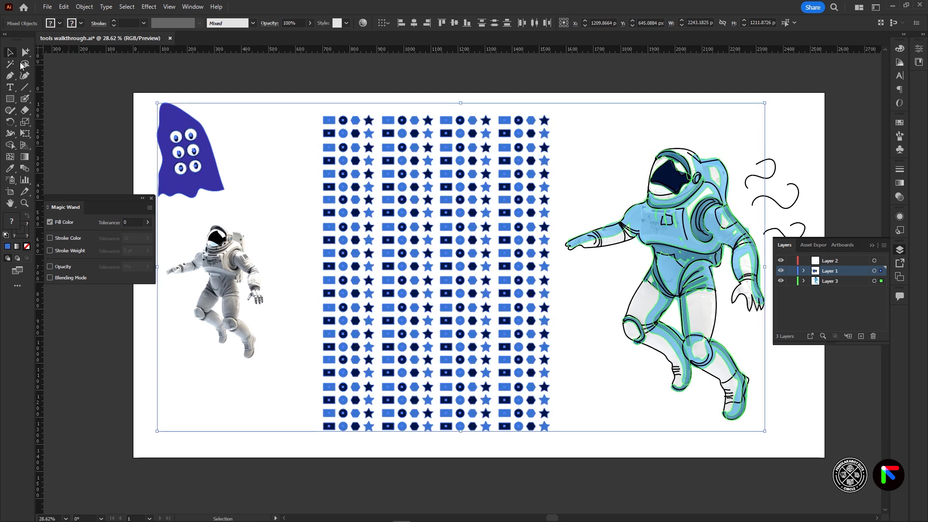
{"action": "left_click", "coordinate": [68, 77]}
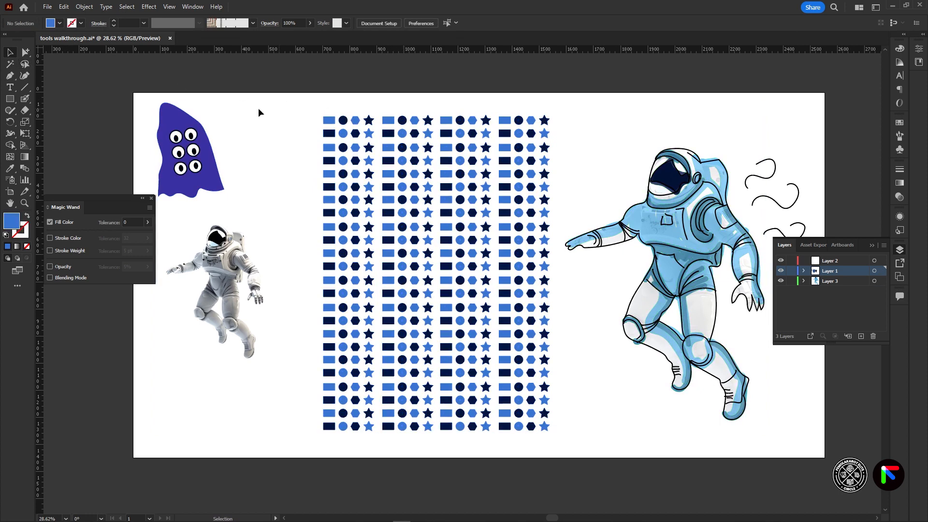
Step: Select every matching light-blue shape by sampling a rectangle in the pattern with the Magic Wand, and clear the selection
{"action": "left_click", "coordinate": [10, 64]}
{"action": "left_click", "coordinate": [393, 121]}
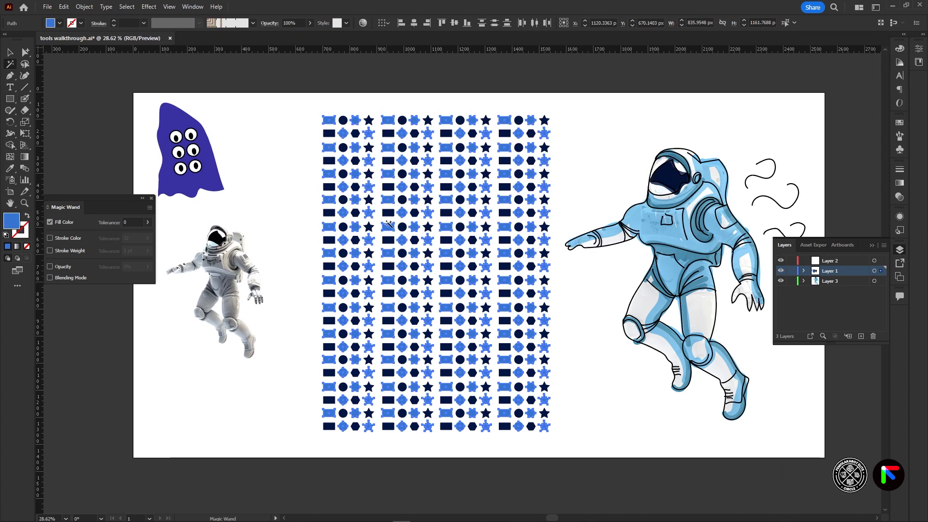
{"action": "key", "text": "ctrl+shift+a"}
Step: Lasso-select shapes in the pattern's first two rows, try moving them below the astronaut drawing, and undo the move
{"action": "left_click", "coordinate": [25, 64]}
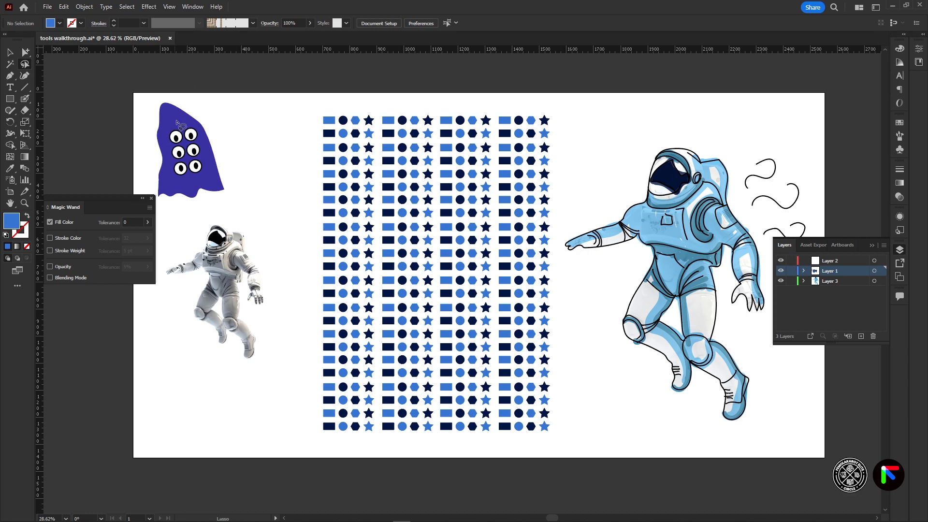
{"action": "mouse_move", "coordinate": [203, 150]}
{"action": "left_mouse_down"}
{"action": "mouse_move", "coordinate": [178, 118]}
{"action": "mouse_move", "coordinate": [168, 128]}
{"action": "mouse_move", "coordinate": [168, 160]}
{"action": "mouse_move", "coordinate": [189, 159]}
{"action": "mouse_move", "coordinate": [187, 145]}
{"action": "mouse_move", "coordinate": [201, 149]}
{"action": "mouse_move", "coordinate": [192, 134]}
{"action": "mouse_move", "coordinate": [268, 157]}
{"action": "mouse_move", "coordinate": [279, 107]}
{"action": "mouse_move", "coordinate": [301, 145]}
{"action": "mouse_move", "coordinate": [283, 121]}
{"action": "mouse_move", "coordinate": [279, 81]}
{"action": "mouse_move", "coordinate": [289, 74]}
{"action": "mouse_move", "coordinate": [259, 79]}
{"action": "mouse_move", "coordinate": [319, 69]}
{"action": "mouse_move", "coordinate": [284, 87]}
{"action": "mouse_move", "coordinate": [273, 116]}
{"action": "mouse_move", "coordinate": [260, 112]}
{"action": "mouse_move", "coordinate": [370, 106]}
{"action": "mouse_move", "coordinate": [380, 128]}
{"action": "mouse_move", "coordinate": [436, 136]}
{"action": "mouse_move", "coordinate": [382, 142]}
{"action": "mouse_move", "coordinate": [373, 128]}
{"action": "mouse_move", "coordinate": [314, 115]}
{"action": "left_mouse_up"}
{"action": "left_click", "coordinate": [10, 52]}
{"action": "key", "text": "ctrl+z"}
{"action": "left_click", "coordinate": [25, 63]}
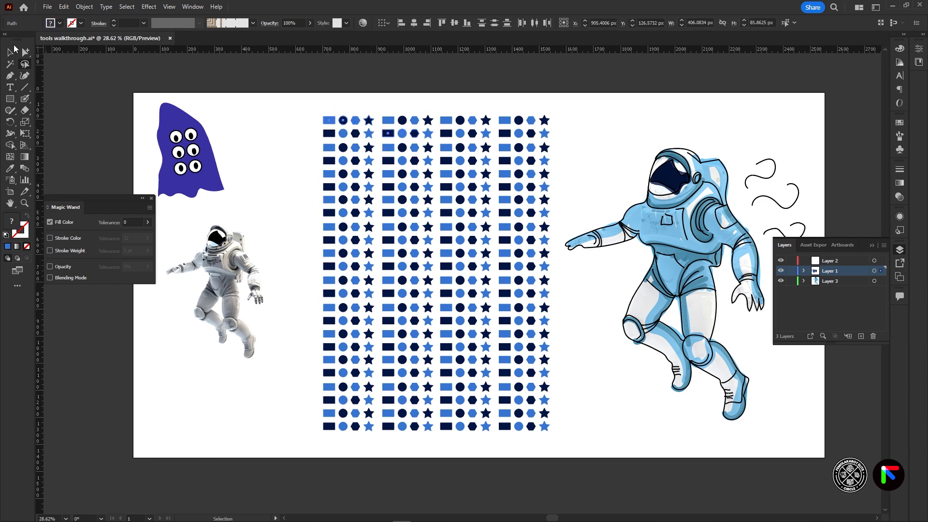
{"action": "key", "text": "v"}
{"action": "mouse_move", "coordinate": [394, 138]}
{"action": "left_mouse_down"}
{"action": "mouse_move", "coordinate": [639, 378]}
{"action": "mouse_move", "coordinate": [662, 430]}
{"action": "left_mouse_up"}
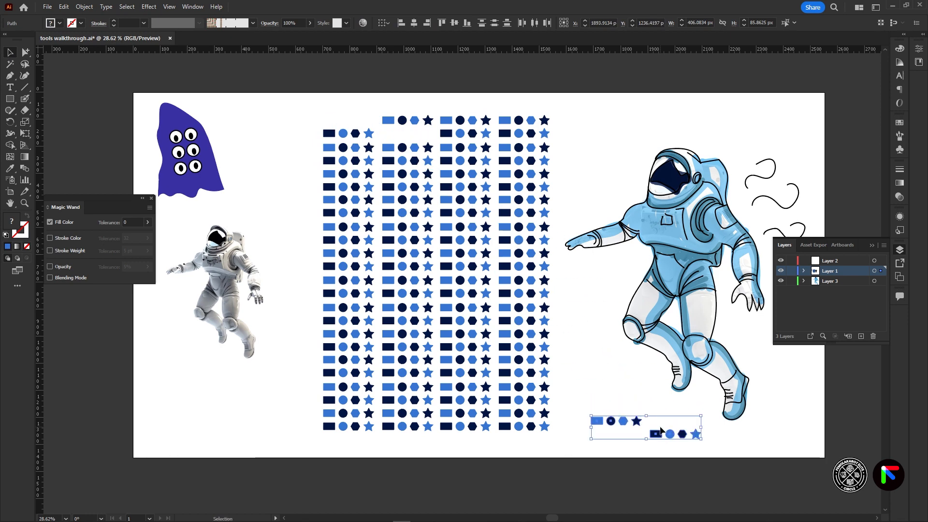
{"action": "key", "text": "ctrl+z"}
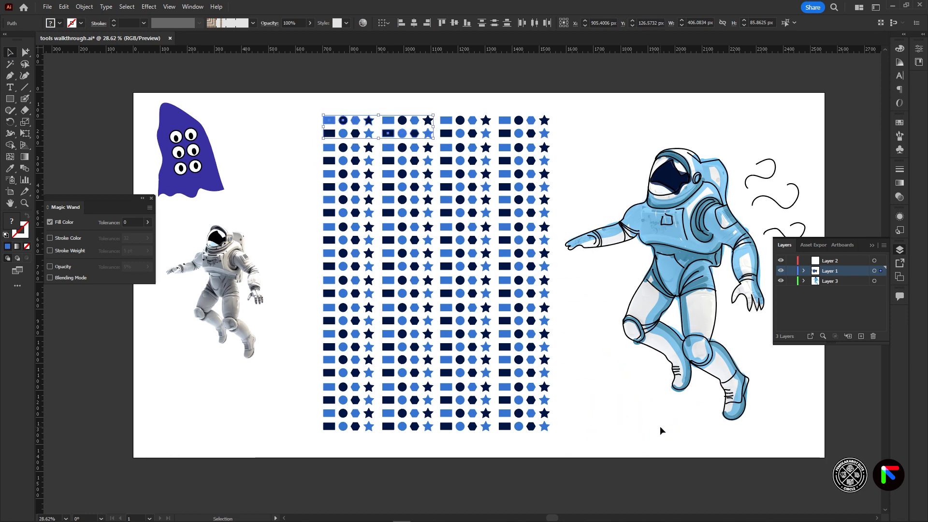
{"action": "left_click", "coordinate": [12, 76]}
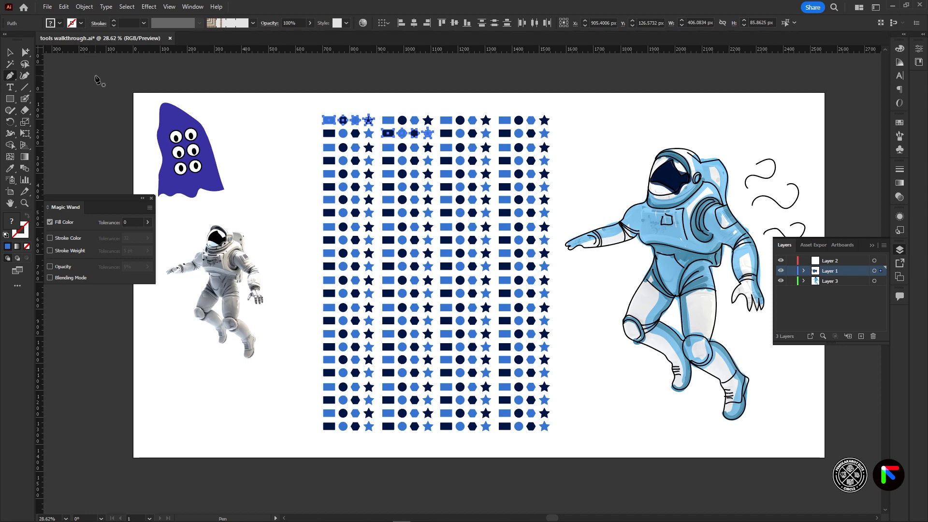
{"action": "right_click", "coordinate": [10, 75]}
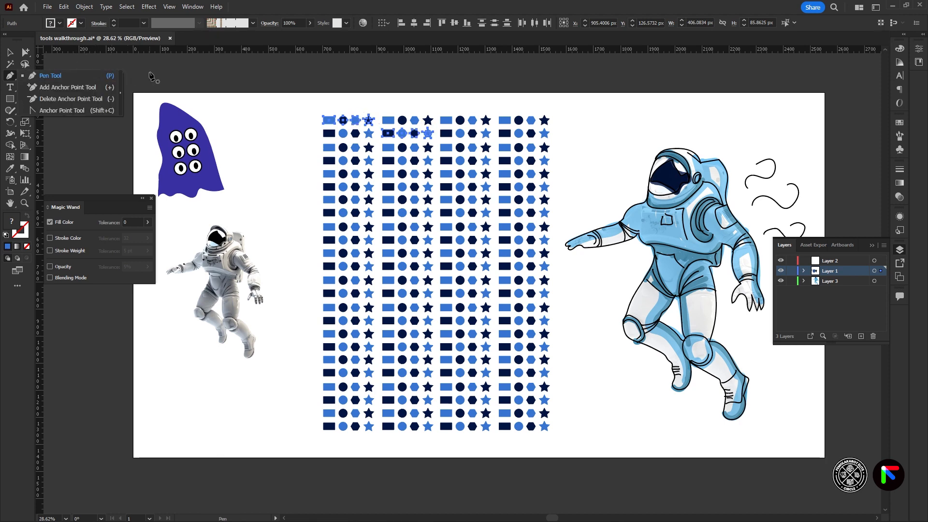
{"action": "left_click", "coordinate": [150, 73]}
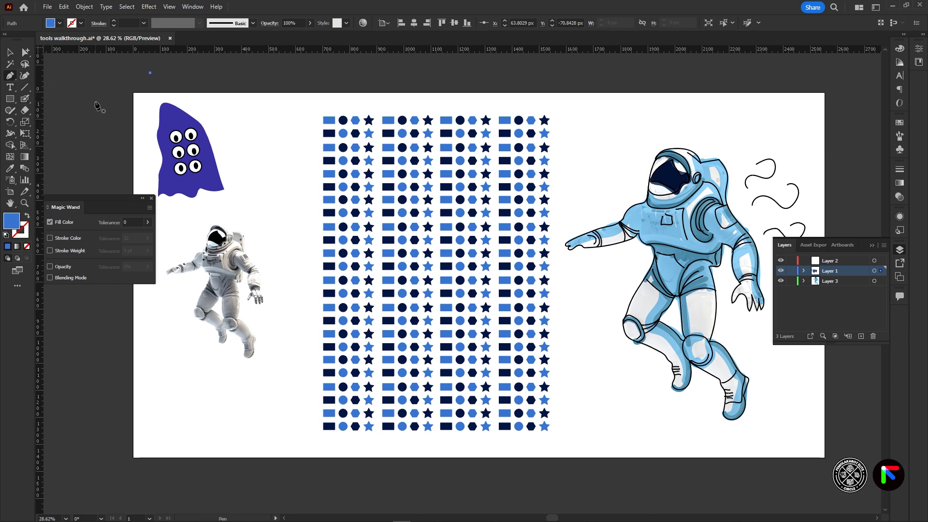
{"action": "left_click_drag", "start_coordinate": [25, 52], "coordinate": [70, 69]}
{"action": "left_click_drag", "start_coordinate": [9, 76], "coordinate": [74, 157]}
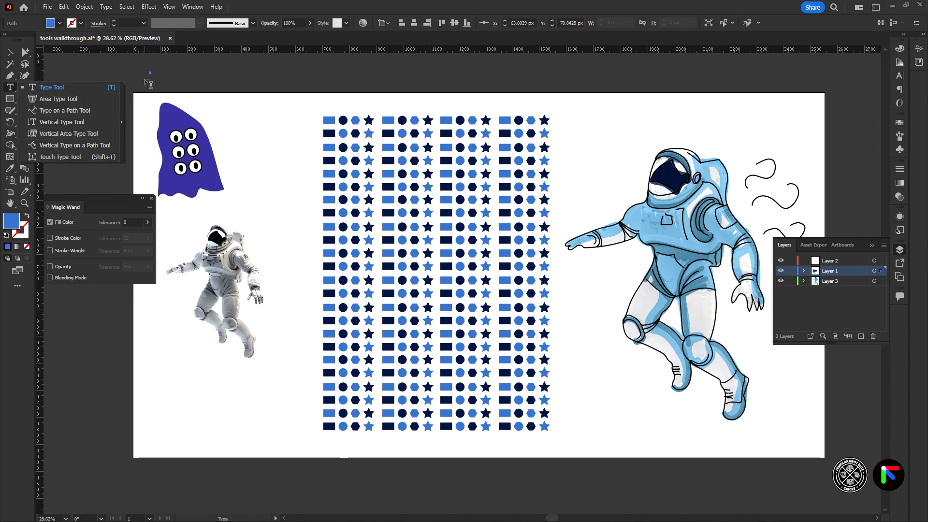
{"action": "left_click", "coordinate": [10, 53]}
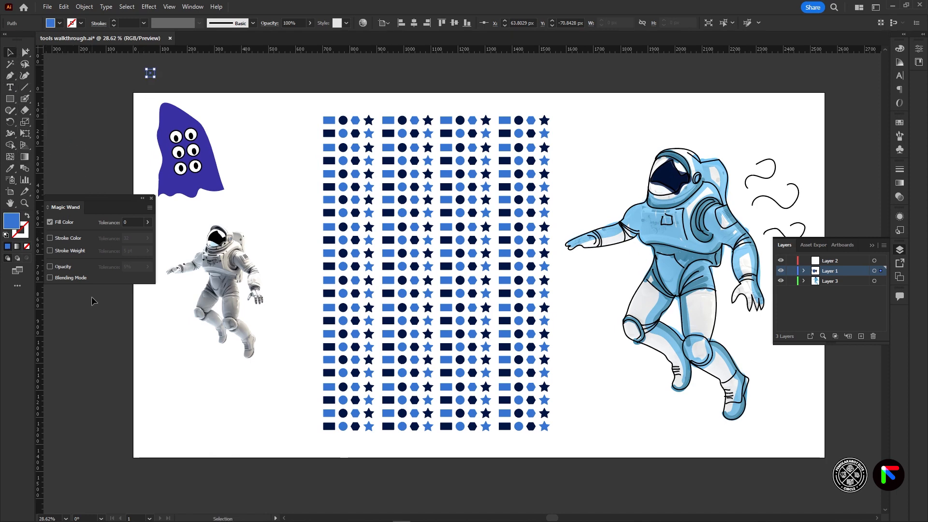
Step: Draw a closed blue half-dome about 313 by 296 px with the Pen tool, between the purple monster and the pattern
{"action": "left_click", "coordinate": [11, 78]}
{"action": "left_click", "coordinate": [243, 180]}
{"action": "left_click_drag", "start_coordinate": [252, 111], "coordinate": [292, 85]}
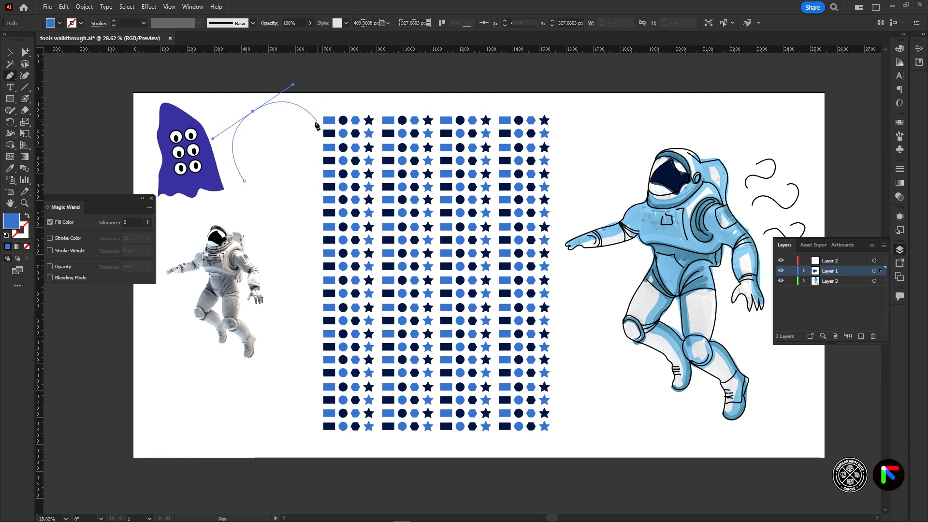
{"action": "left_click", "coordinate": [317, 115]}
{"action": "left_click_drag", "start_coordinate": [243, 181], "coordinate": [252, 189]}
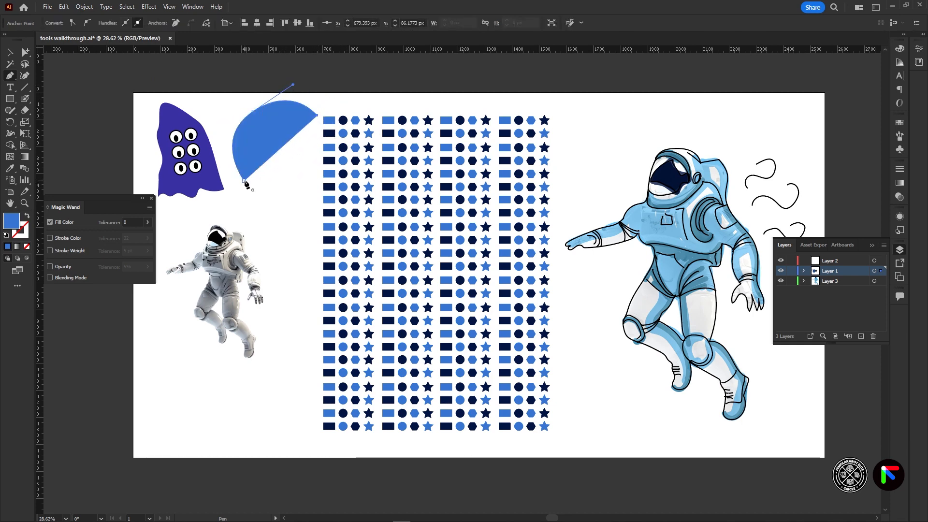
{"action": "left_click", "coordinate": [9, 52]}
{"action": "left_click", "coordinate": [376, 97]}
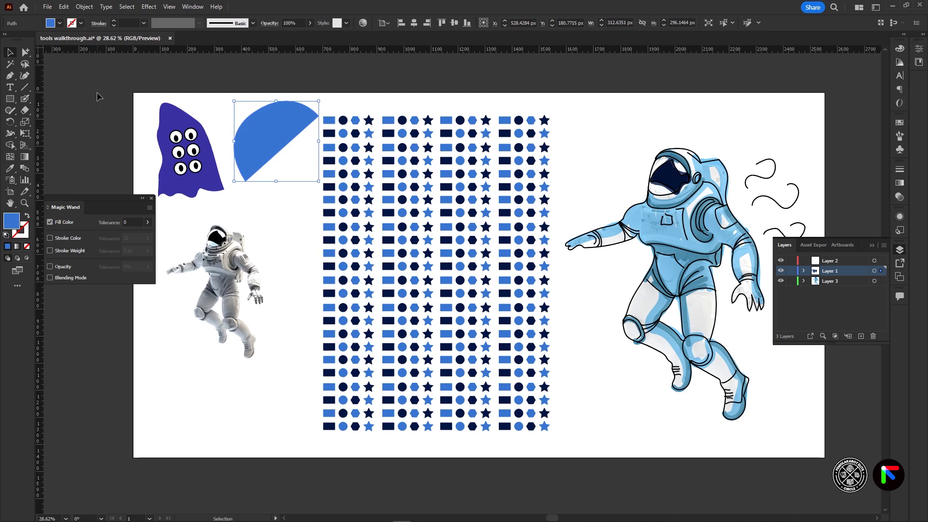
Step: Add anchor points to the blue half-dome's path, one on its top curve and one on its left edge
{"action": "left_click", "coordinate": [11, 76]}
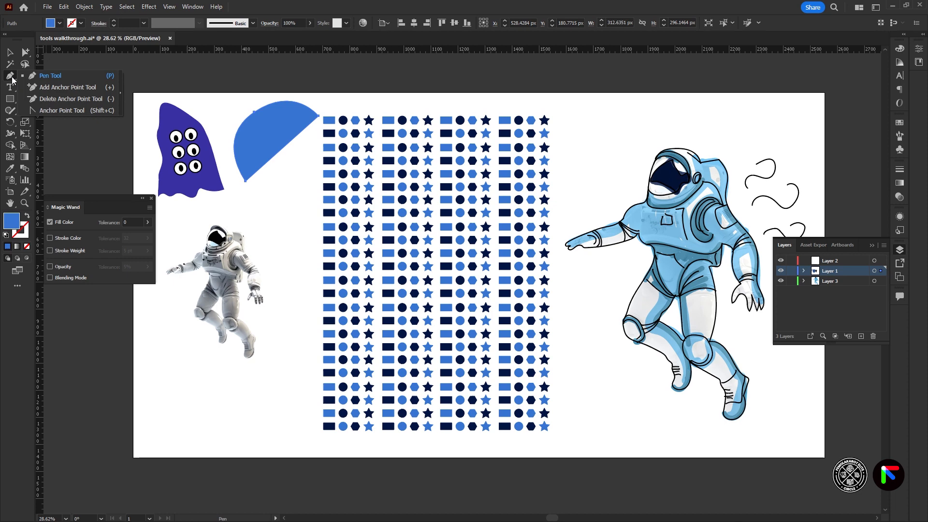
{"action": "left_click", "coordinate": [73, 88]}
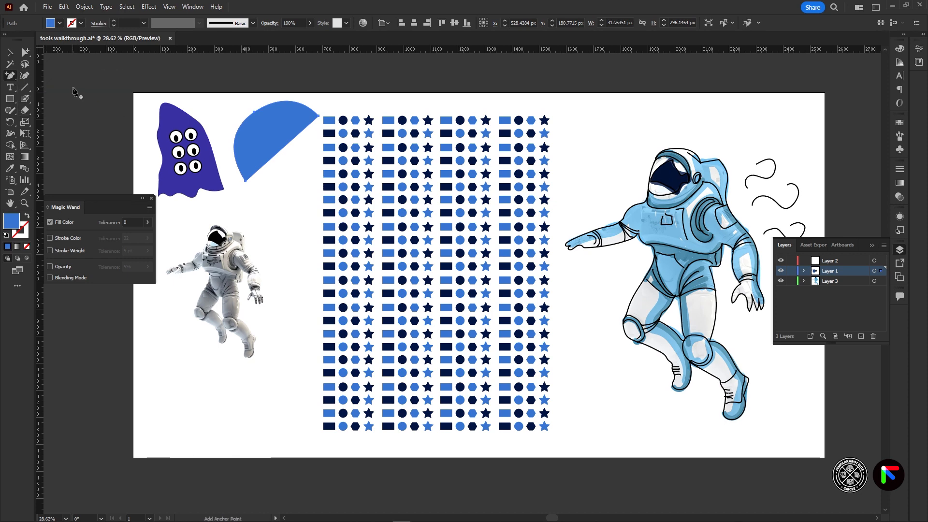
{"action": "left_click", "coordinate": [287, 102]}
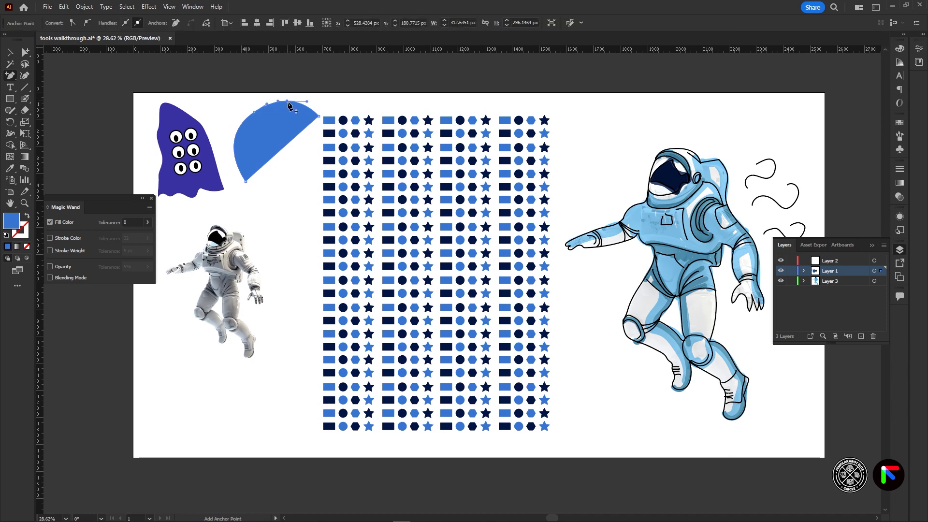
{"action": "left_click", "coordinate": [236, 152]}
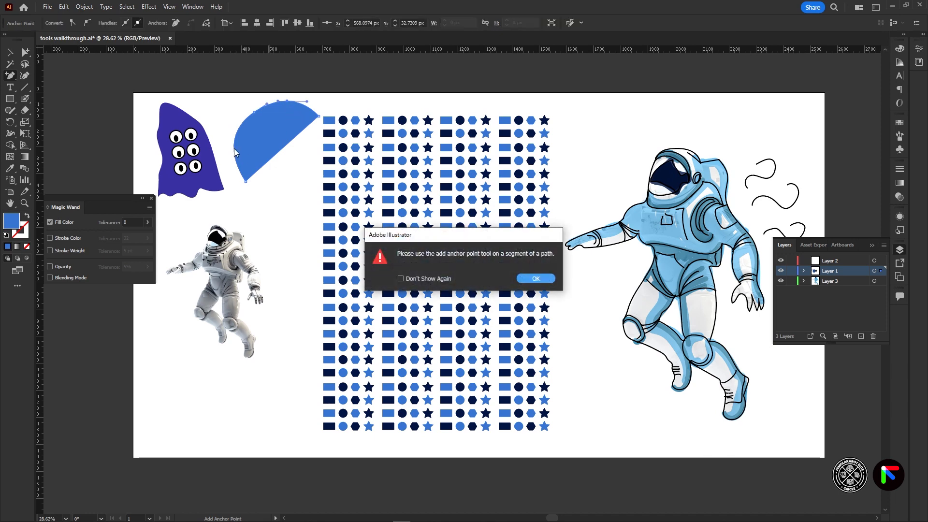
{"action": "left_click", "coordinate": [520, 279]}
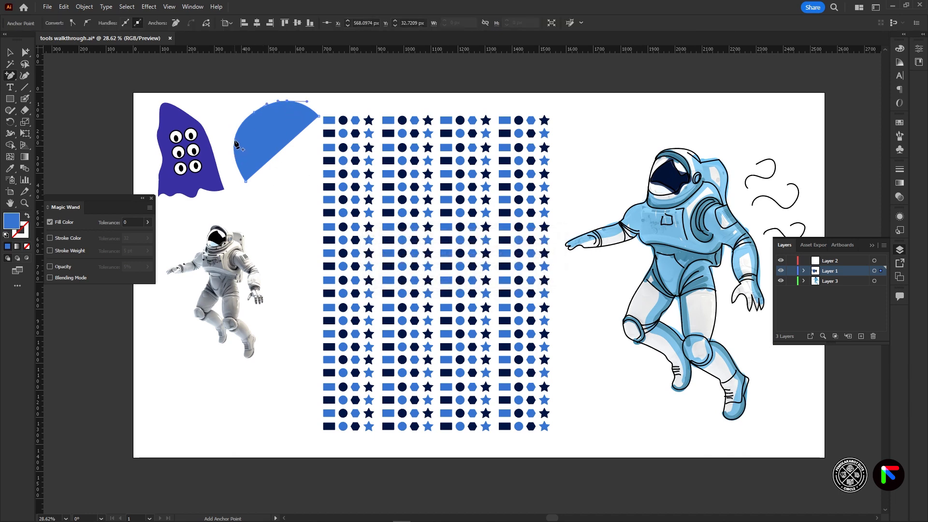
Step: Move the half-dome's left-edge anchor point inward to about X 488 px, Y 156 px with Direct Selection
{"action": "left_click", "coordinate": [10, 52]}
{"action": "left_click", "coordinate": [242, 144]}
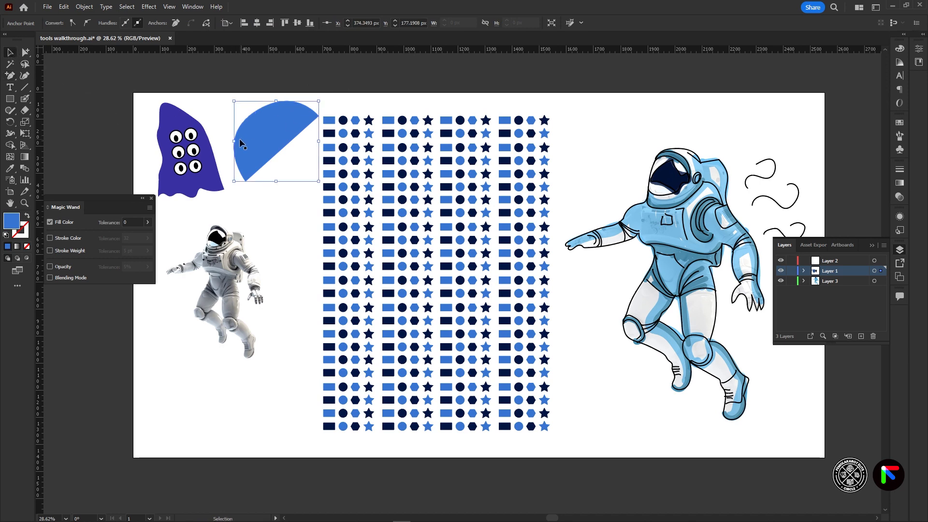
{"action": "left_click", "coordinate": [25, 51]}
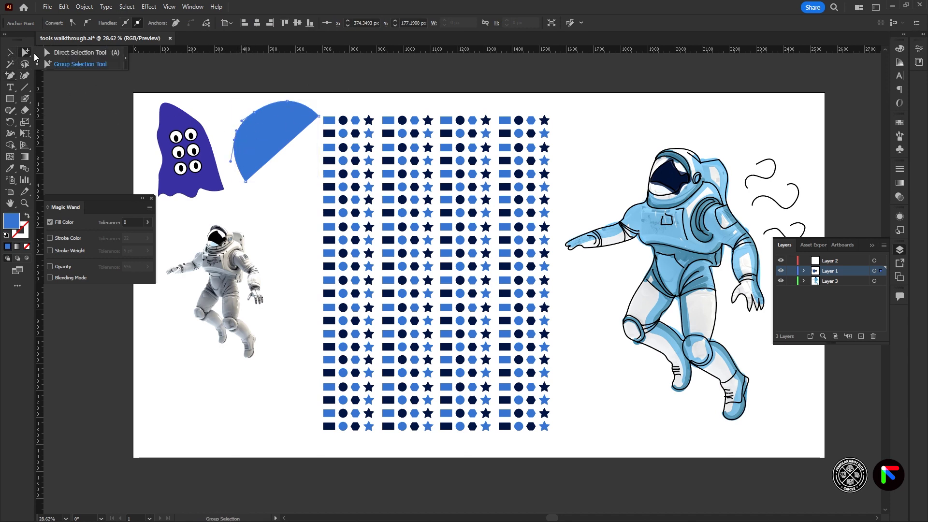
{"action": "left_click", "coordinate": [77, 53]}
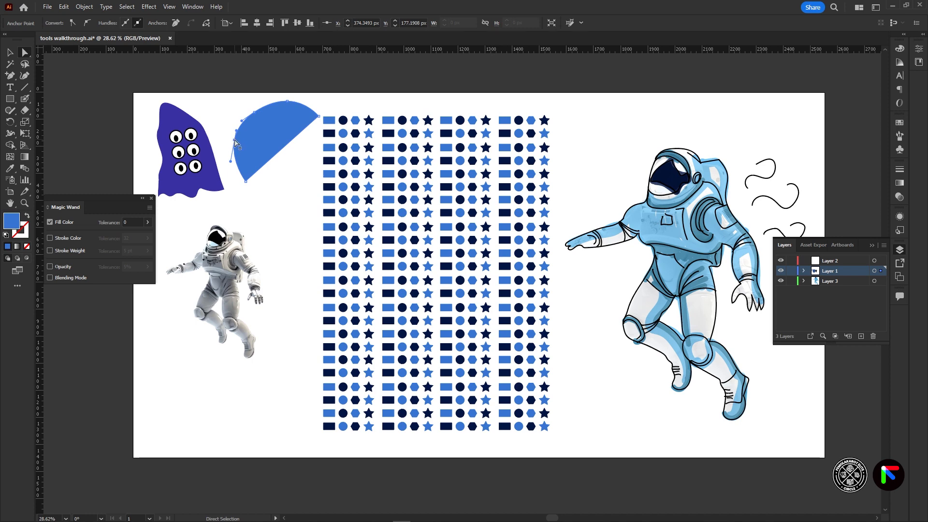
{"action": "left_click_drag", "start_coordinate": [235, 141], "coordinate": [266, 132]}
Step: Delete the anchor point on the shape's top curve and convert its upper-left anchor point to a sharp corner
{"action": "left_click_drag", "start_coordinate": [11, 76], "coordinate": [55, 100]}
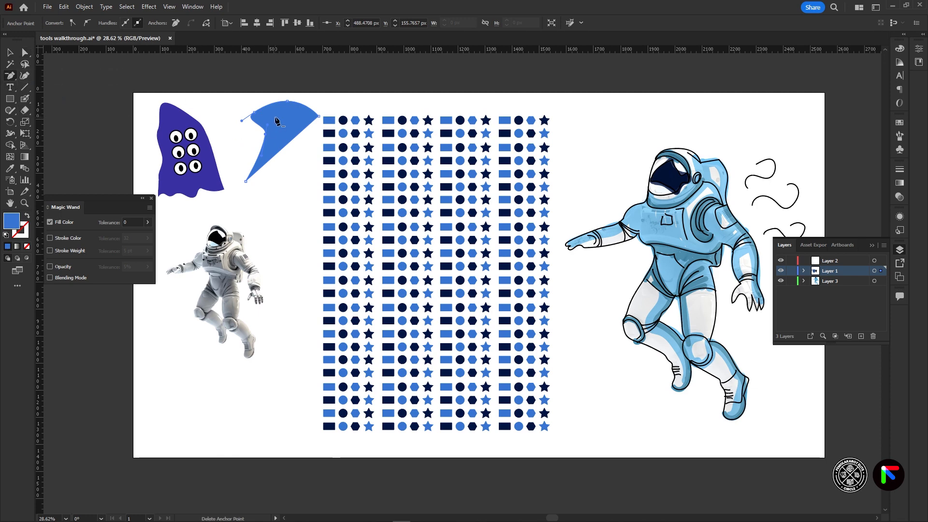
{"action": "left_click", "coordinate": [287, 102]}
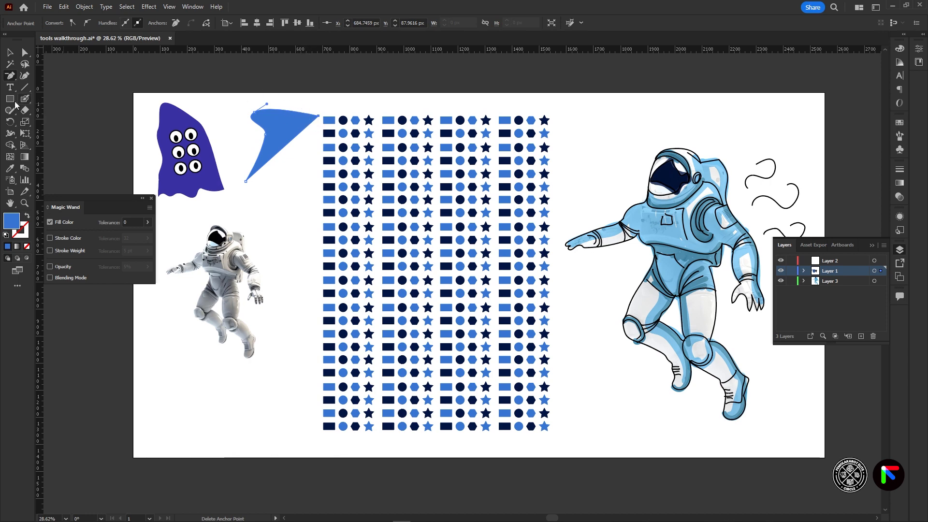
{"action": "left_click_drag", "start_coordinate": [11, 75], "coordinate": [56, 111]}
{"action": "left_click", "coordinate": [254, 112]}
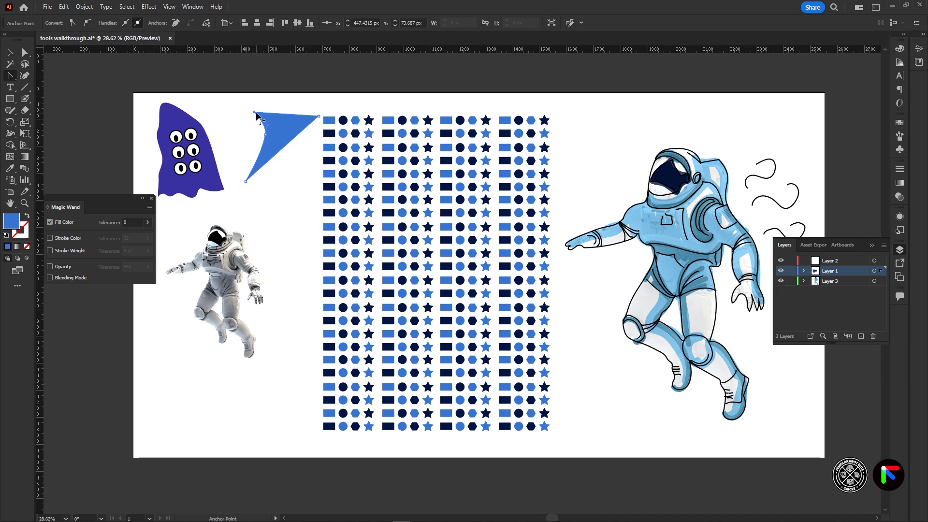
{"action": "key", "text": "ctrl"}
Step: Draw a closed, rounded blue shape about 370 by 352 px below the astronaut photo with the Curvature tool
{"action": "left_click", "coordinate": [25, 79]}
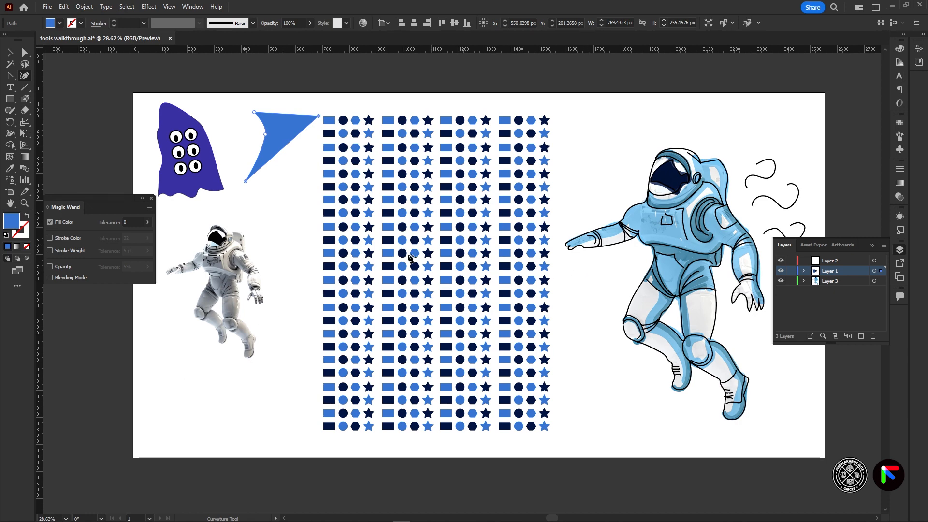
{"action": "left_click", "coordinate": [184, 413]}
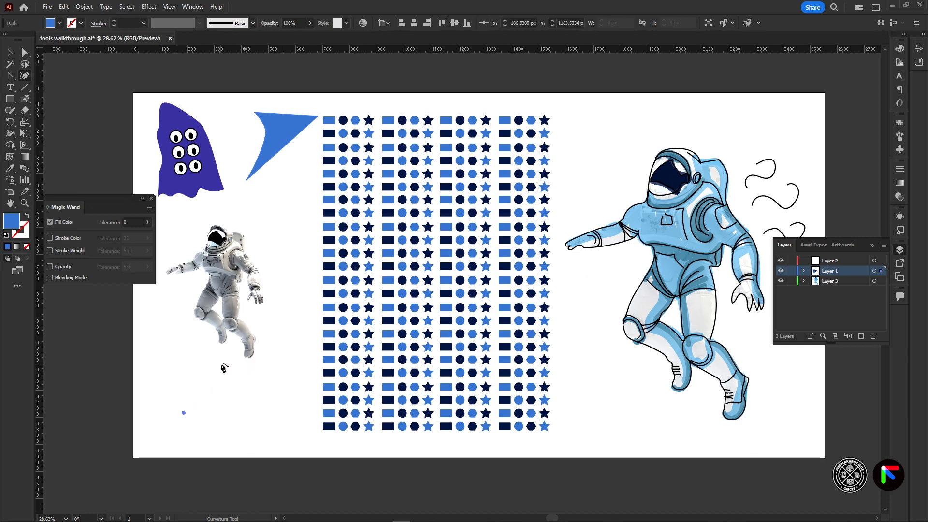
{"action": "left_click", "coordinate": [220, 359]}
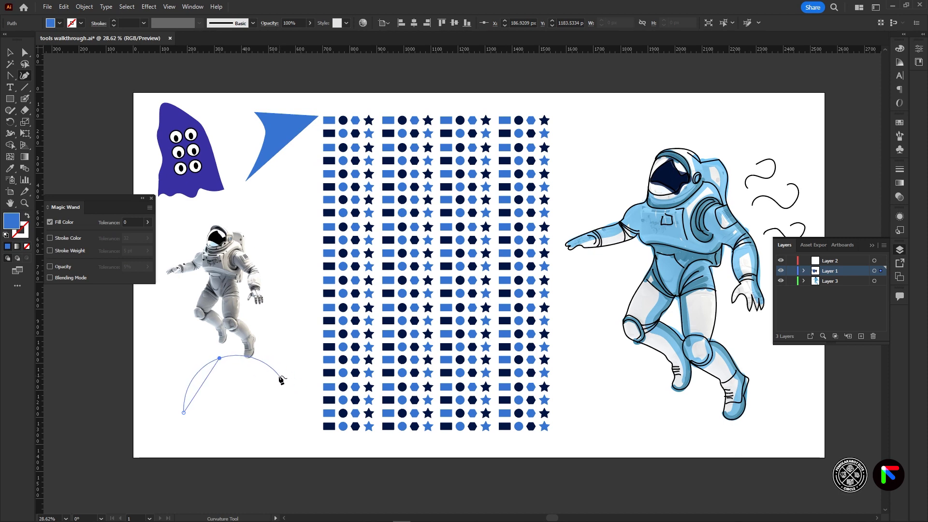
{"action": "left_click", "coordinate": [274, 377]}
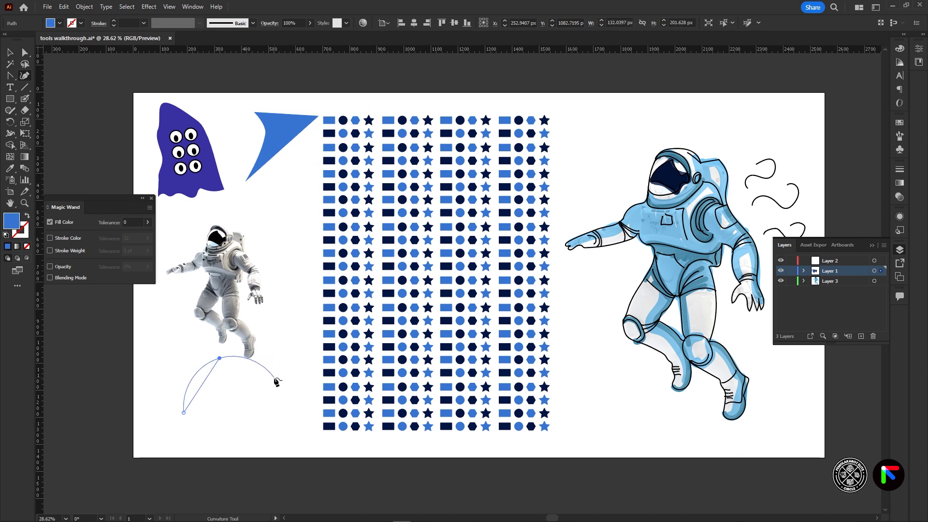
{"action": "left_click", "coordinate": [266, 443]}
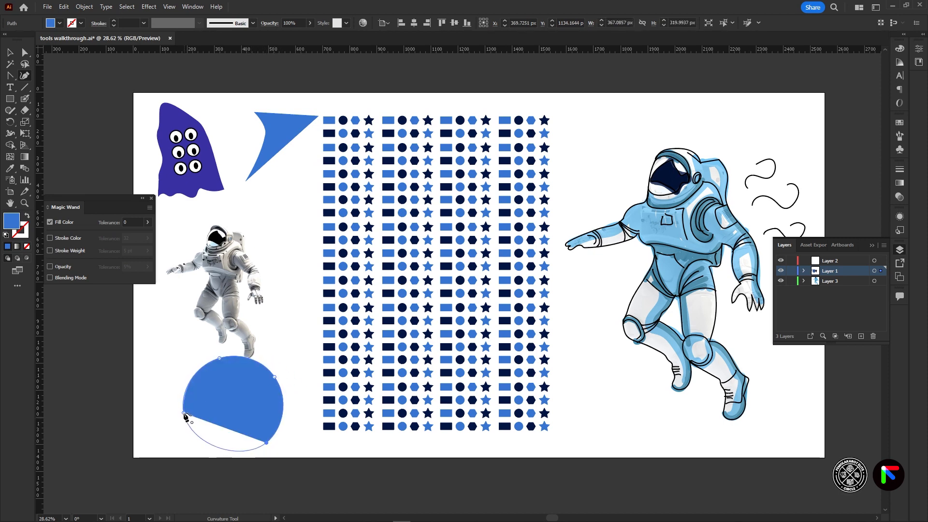
{"action": "left_click", "coordinate": [184, 412]}
{"action": "key", "text": "v"}
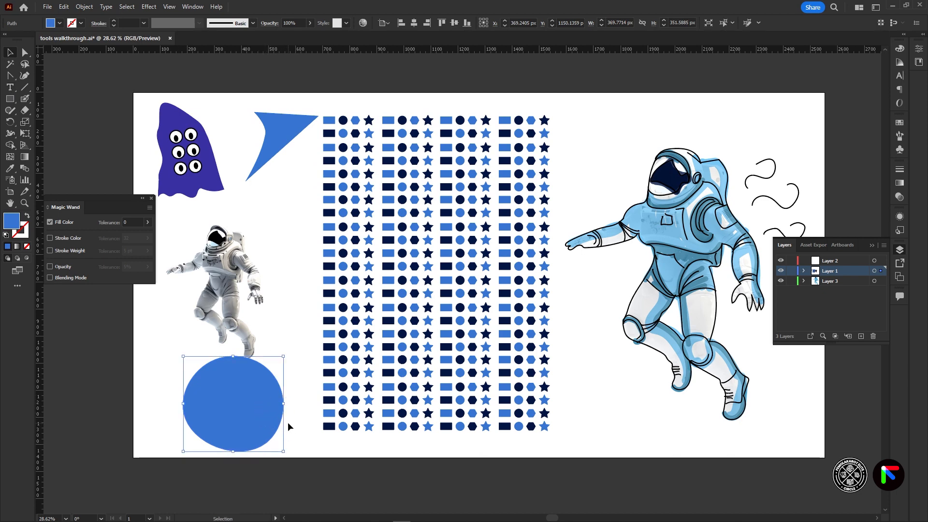
Step: Move the rounded shape's upper-right anchor point outward to about X 597 px, Y 978 px with Direct Selection
{"action": "key", "text": "a"}
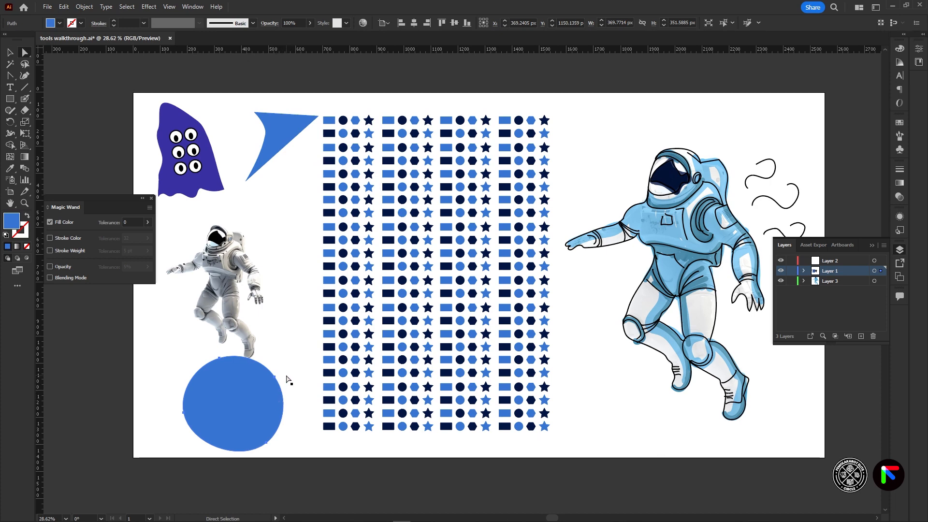
{"action": "left_click", "coordinate": [281, 391]}
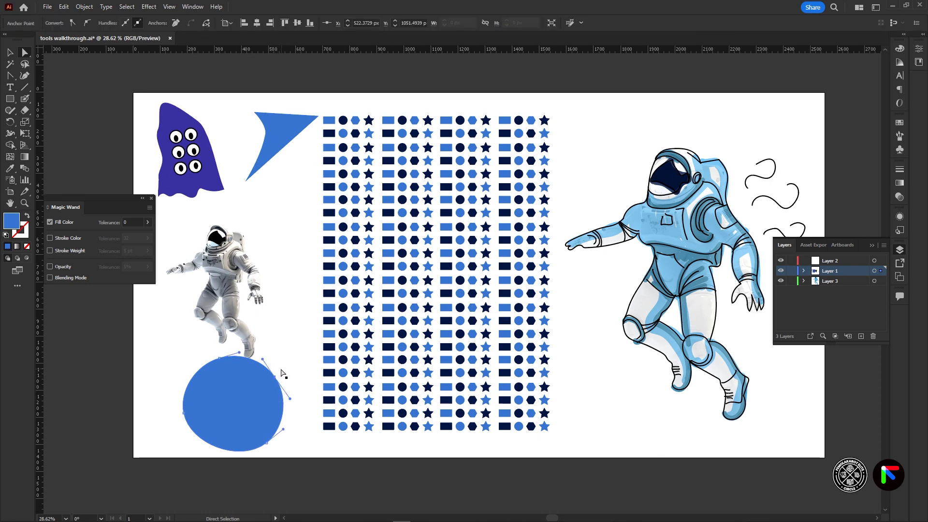
{"action": "left_click_drag", "start_coordinate": [279, 380], "coordinate": [252, 384]}
{"action": "left_click", "coordinate": [268, 401]}
{"action": "left_click", "coordinate": [298, 362]}
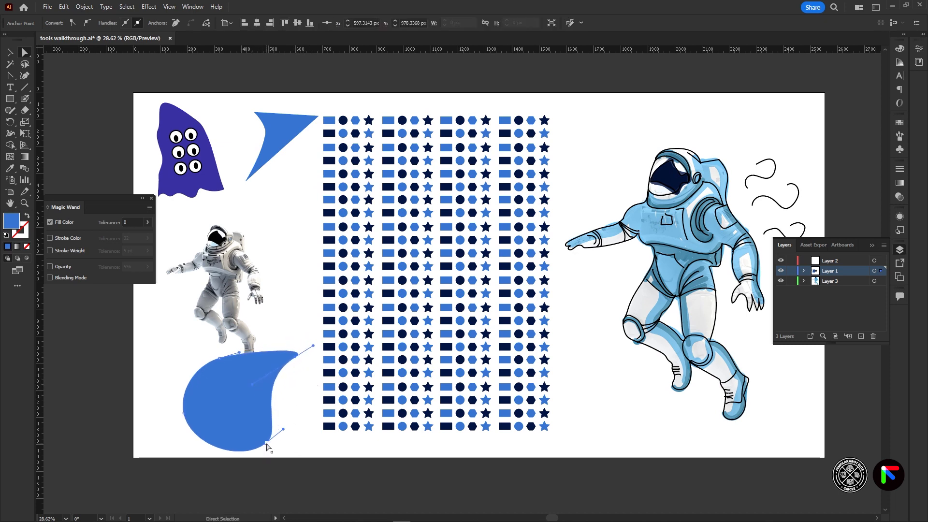
Step: Move the shape's lower-right anchor point inward to about X 433 px, Y 1271 px, and convert the upper-right tip to a corner
{"action": "mouse_move", "coordinate": [266, 444]}
{"action": "left_mouse_down"}
{"action": "mouse_move", "coordinate": [244, 421]}
{"action": "mouse_move", "coordinate": [251, 436]}
{"action": "left_mouse_up"}
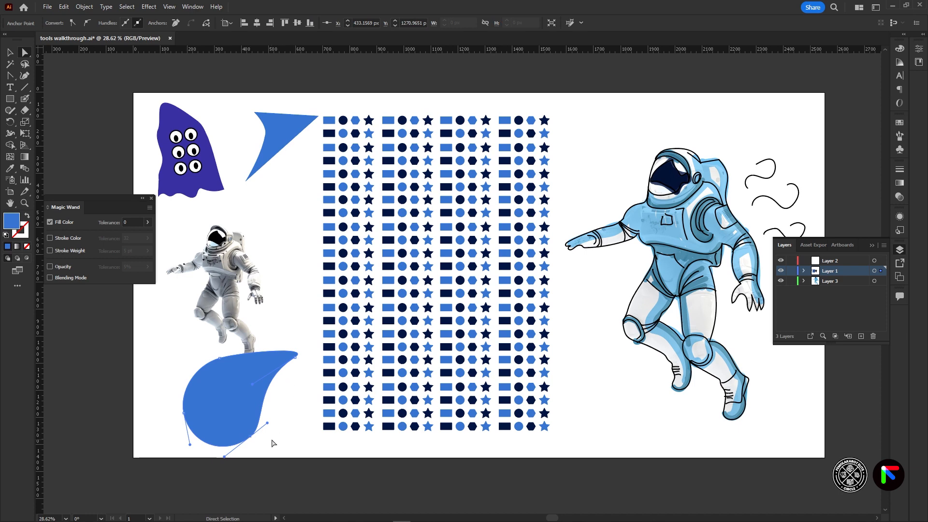
{"action": "left_click", "coordinate": [9, 76]}
{"action": "left_click", "coordinate": [295, 357]}
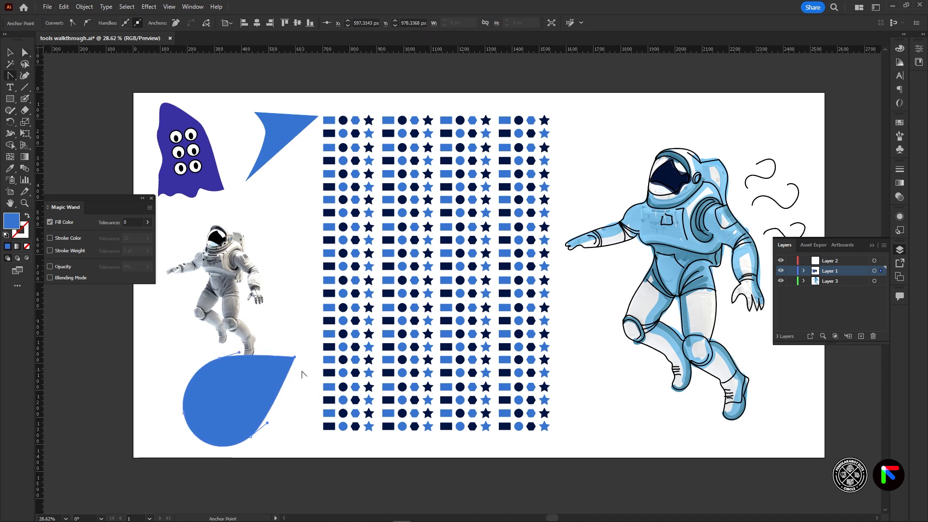
Step: Convert the blue shape's three remaining smooth anchor points to corners with the Anchor Point tool
{"action": "left_click", "coordinate": [220, 358]}
{"action": "left_click", "coordinate": [184, 412]}
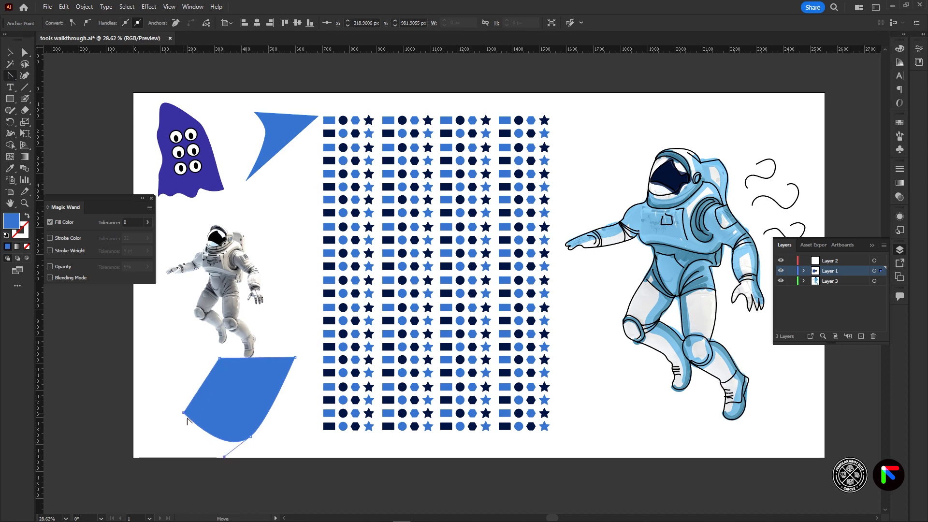
{"action": "left_click", "coordinate": [251, 437]}
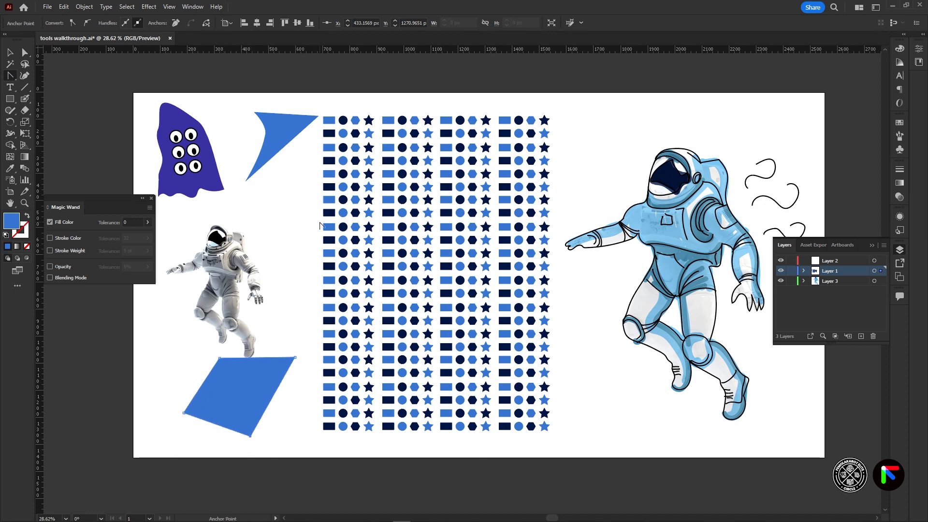
Step: Move the blue four-sided shape up behind the astronaut photo's legs to about X 371 px, Y 996 px, and close the Magic Wand panel
{"action": "key", "text": "v"}
{"action": "left_click", "coordinate": [254, 424]}
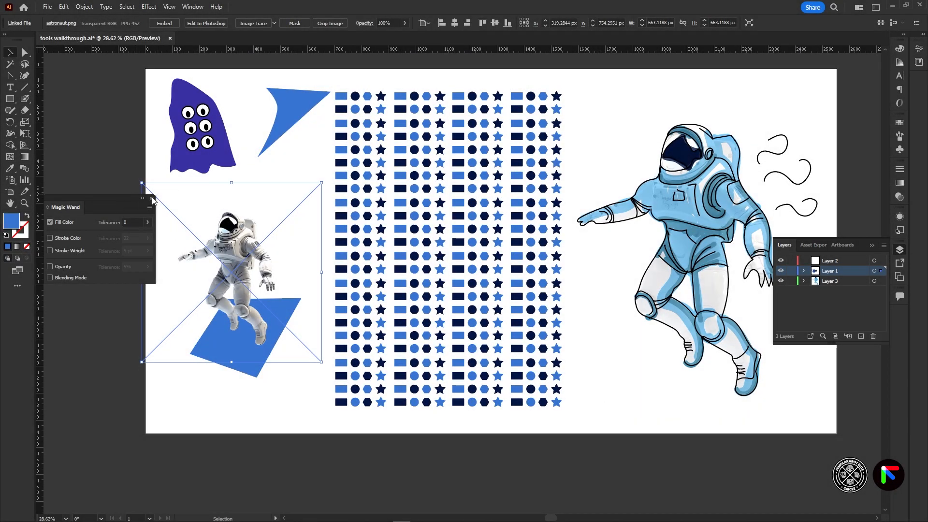
{"action": "left_click", "coordinate": [151, 198]}
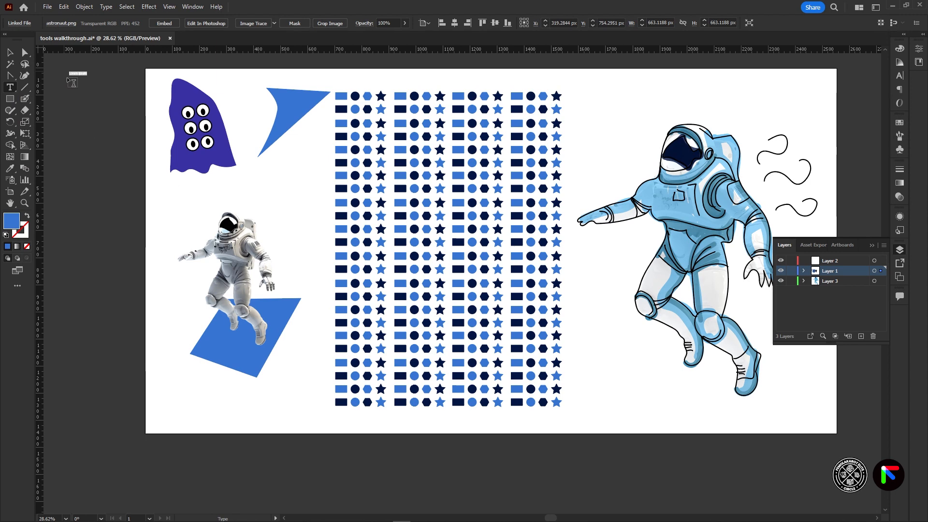
Step: Discard the stray text object and add the text ASTRONAUT below the illustrated astronaut, enlarged to about 84.8 pt
{"action": "key", "text": "ctrl+z"}
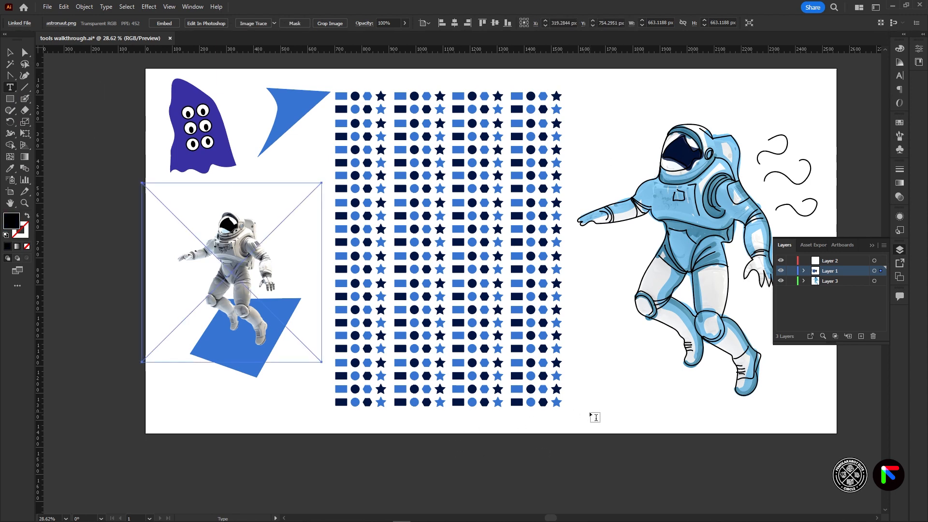
{"action": "left_click", "coordinate": [586, 397]}
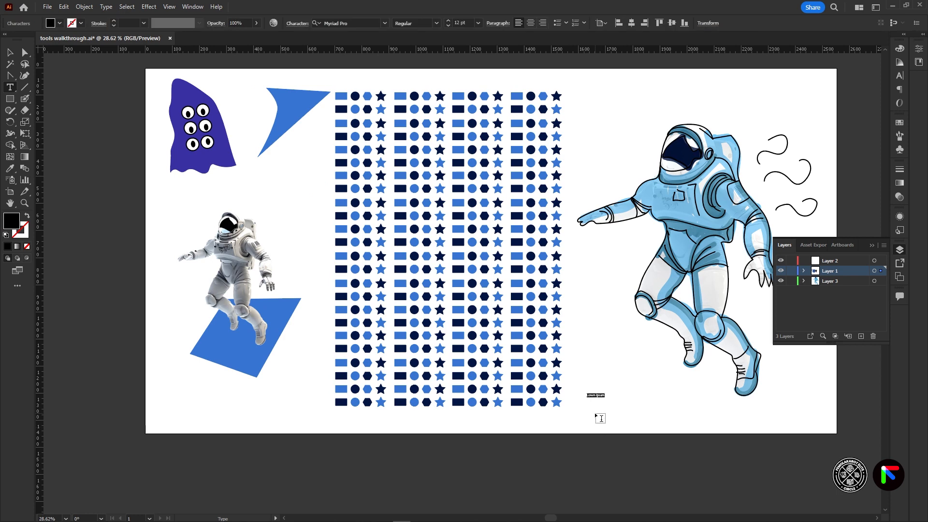
{"action": "type", "text": "ASTRONAUT"}
{"action": "key", "text": "Escape"}
{"action": "left_click_drag", "start_coordinate": [604, 391], "coordinate": [707, 344]}
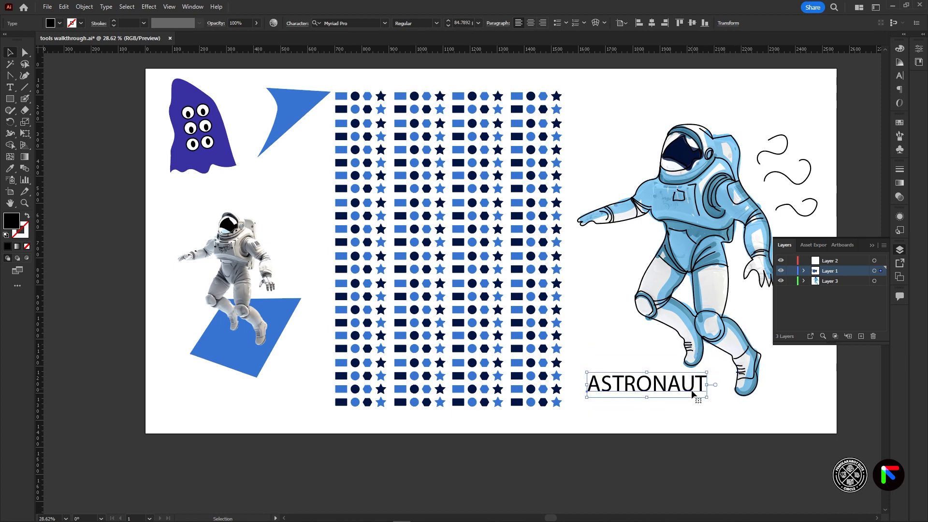
Step: Set the ASTRONAUT text to Poppins SemiBold and scale it down to about 67.5 pt beside the illustrated astronaut's boot
{"action": "left_click", "coordinate": [367, 23]}
{"action": "type", "text": "POPPINS"}
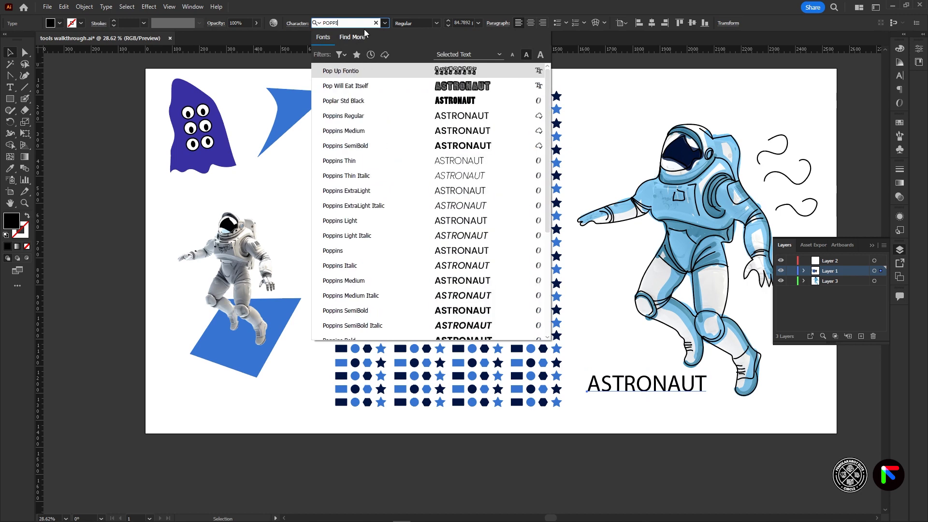
{"action": "left_click", "coordinate": [490, 101]}
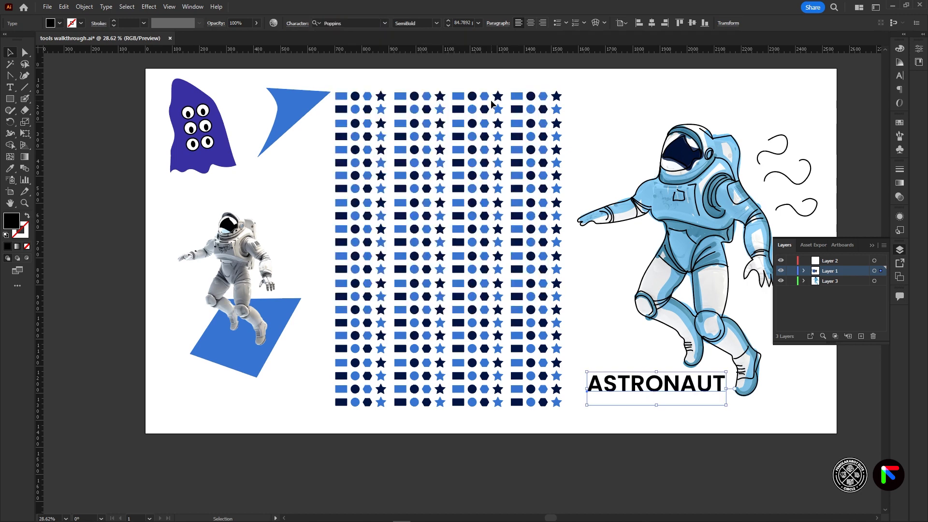
{"action": "left_click_drag", "start_coordinate": [725, 406], "coordinate": [702, 385]}
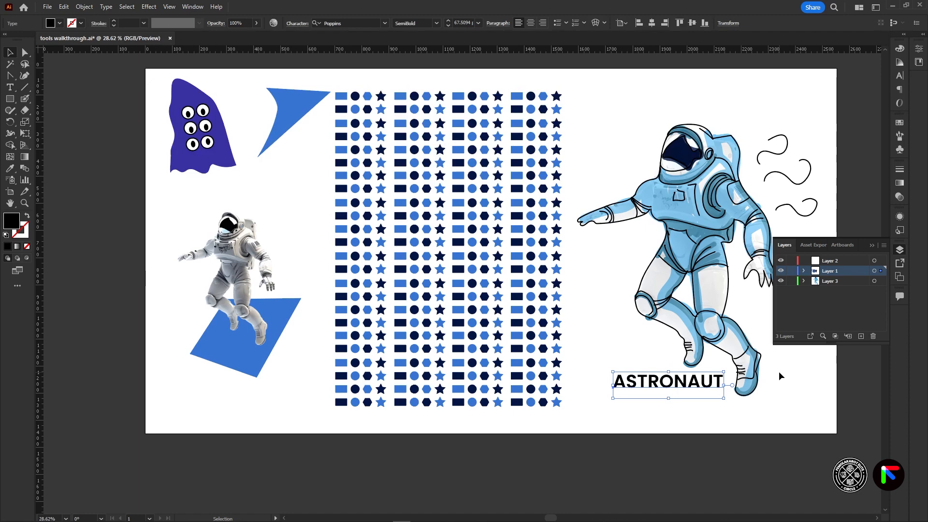
Step: Draw a text box of 12 pt placeholder text as wide as the ASTRONAUT heading and fit it directly beneath the heading
{"action": "key", "text": "t"}
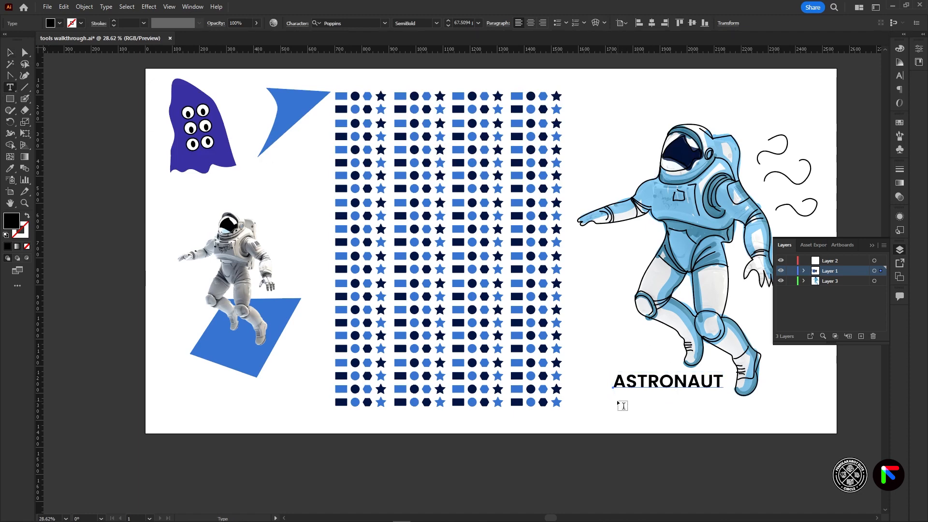
{"action": "left_click_drag", "start_coordinate": [613, 400], "coordinate": [723, 428]}
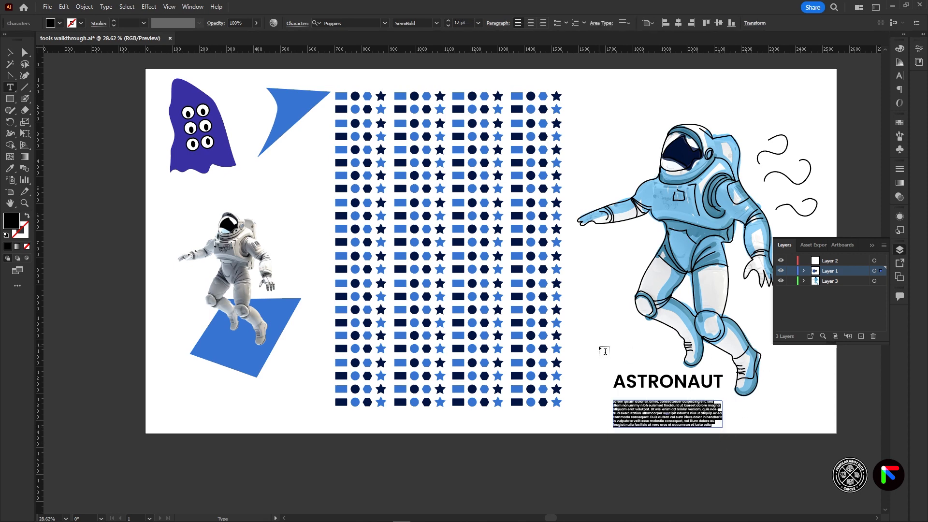
{"action": "key", "text": "Escape"}
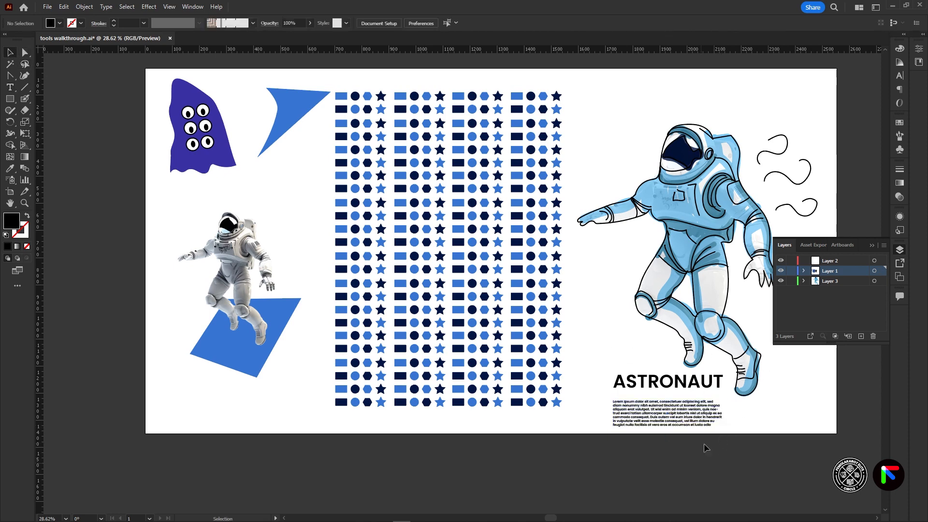
{"action": "left_click_drag", "start_coordinate": [697, 425], "coordinate": [726, 407]}
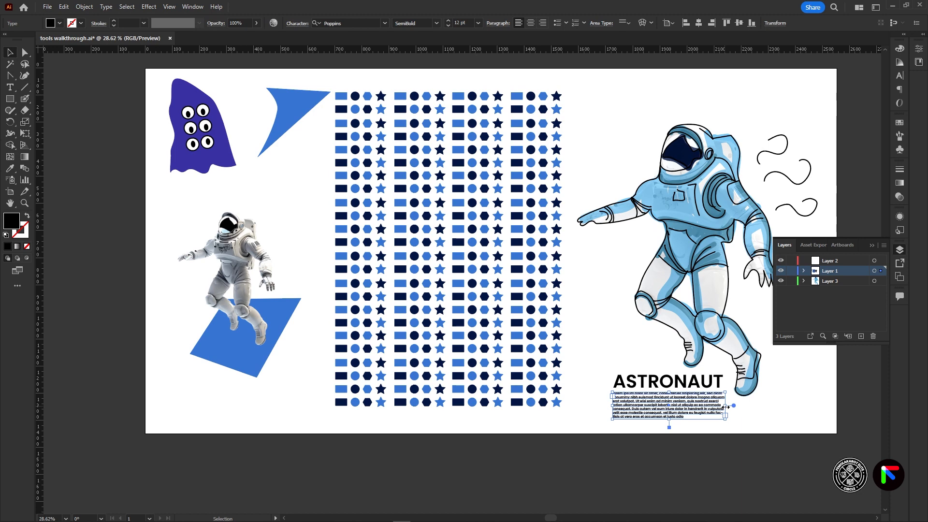
Step: Try filling the blue four-sided shape below the astronaut photo with placeholder text using the Area Type tool
{"action": "left_click", "coordinate": [9, 87]}
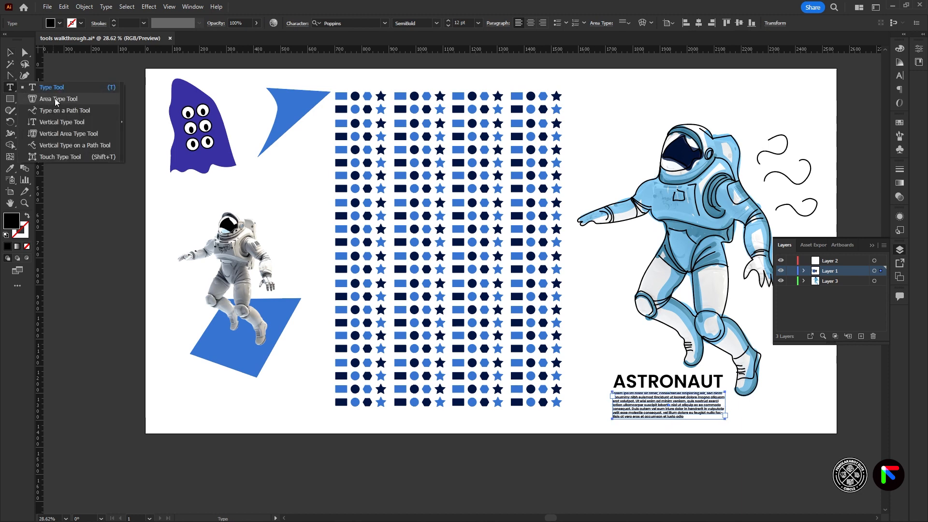
{"action": "left_click", "coordinate": [55, 99]}
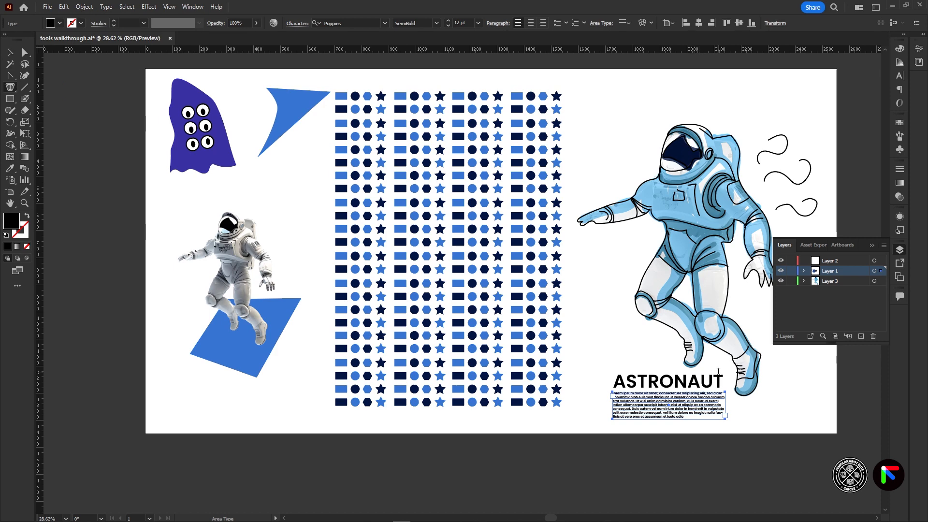
{"action": "key", "text": "Escape"}
{"action": "left_click", "coordinate": [265, 401]}
{"action": "left_click", "coordinate": [252, 366]}
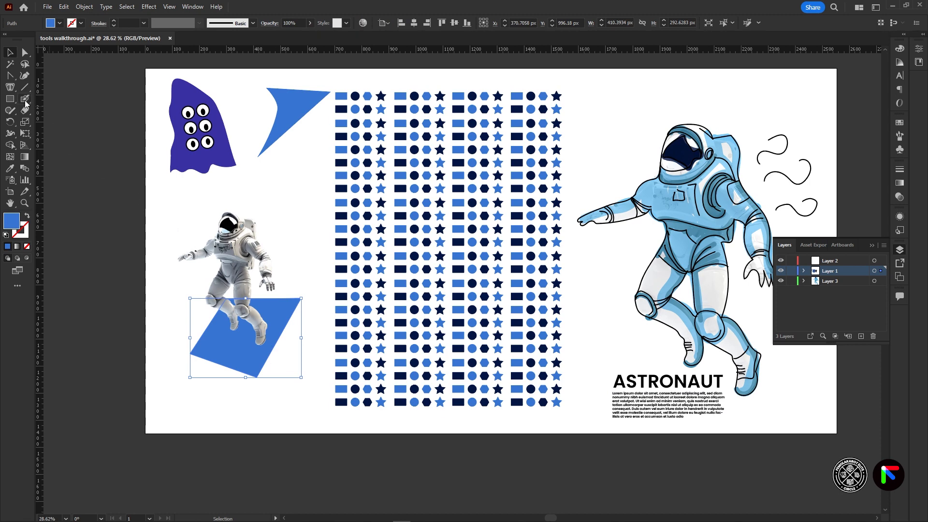
{"action": "key", "text": "t"}
{"action": "left_click", "coordinate": [207, 351]}
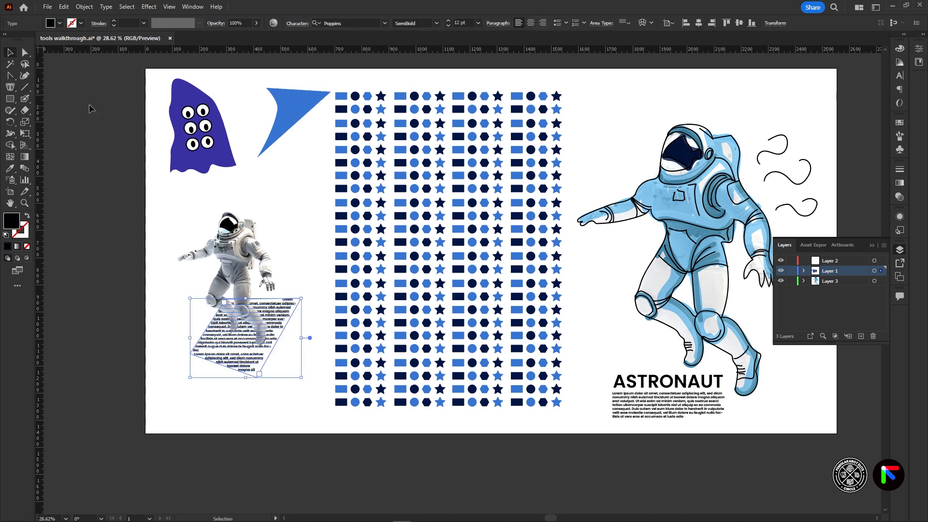
{"action": "key", "text": "Escape"}
{"action": "left_click", "coordinate": [279, 412]}
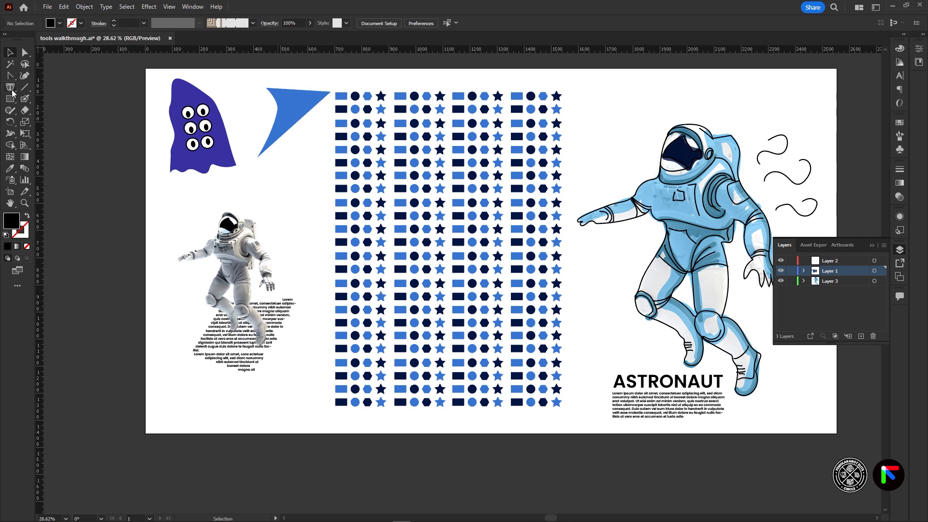
{"action": "key", "text": "ctrl+z"}
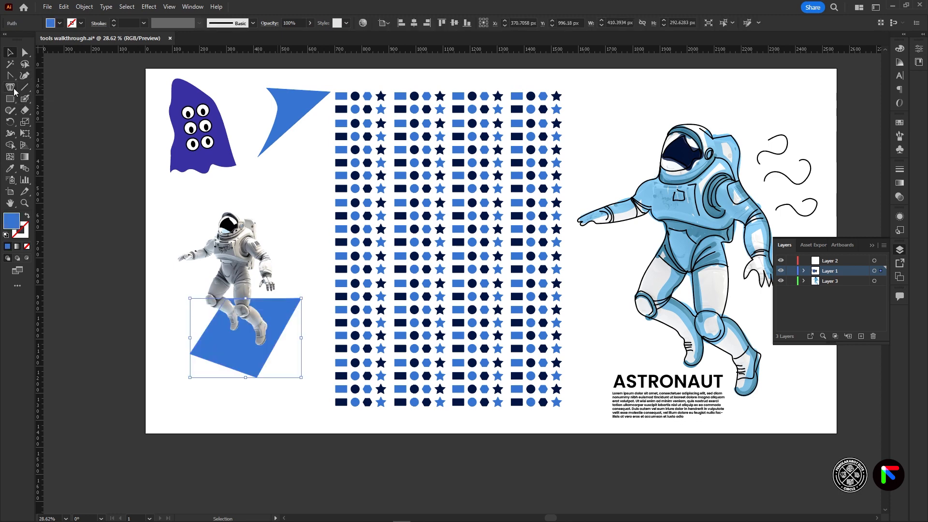
Step: Enlarge the middle curved line to about 917 by 490 px across the illustrated astronaut, and collapse the Layers panel
{"action": "left_click", "coordinate": [12, 90]}
{"action": "left_click", "coordinate": [62, 110]}
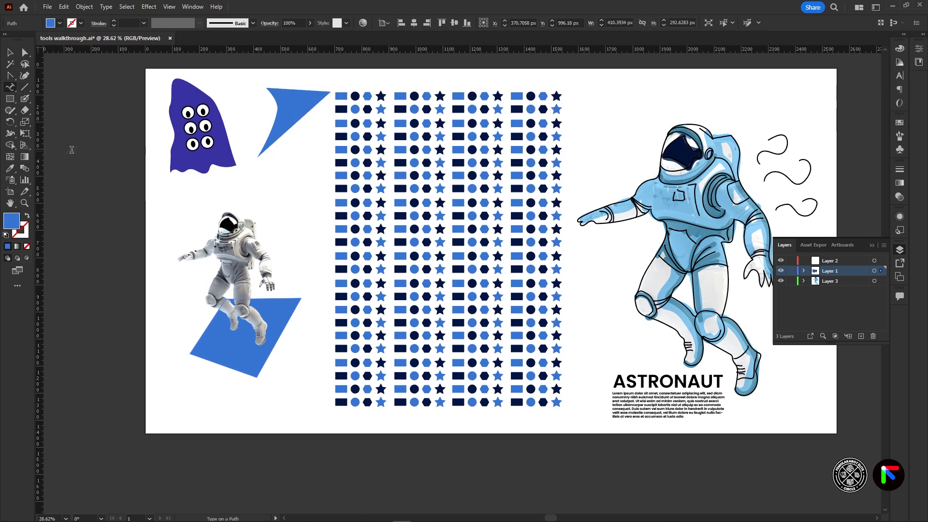
{"action": "key", "text": "b"}
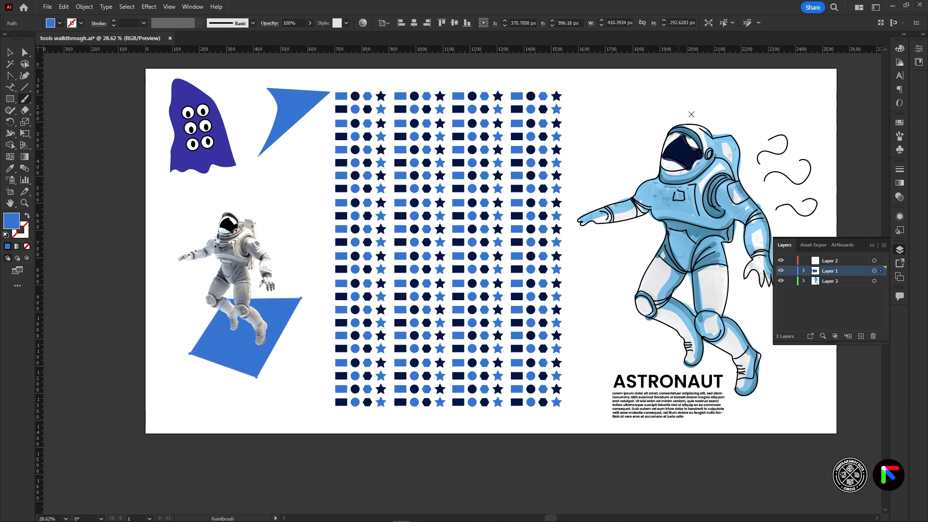
{"action": "key", "text": "v"}
{"action": "left_click", "coordinate": [779, 155]}
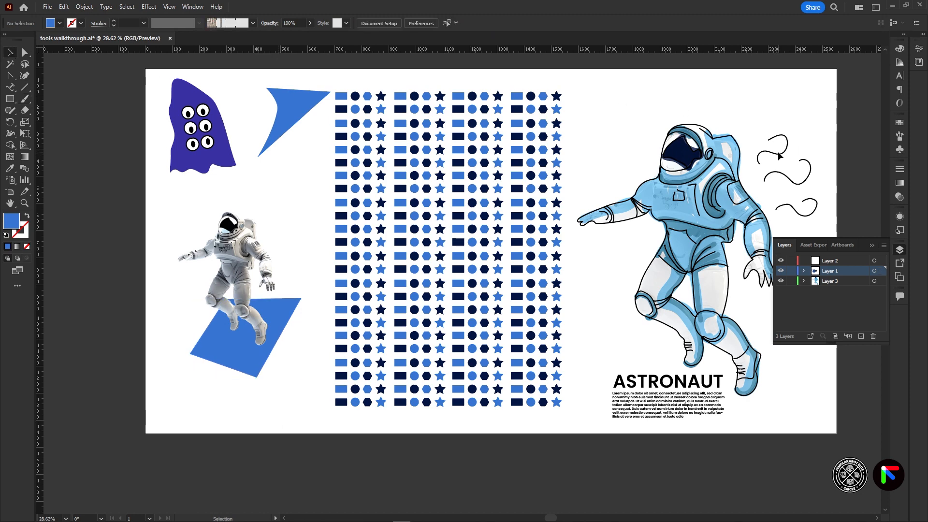
{"action": "left_click", "coordinate": [810, 165]}
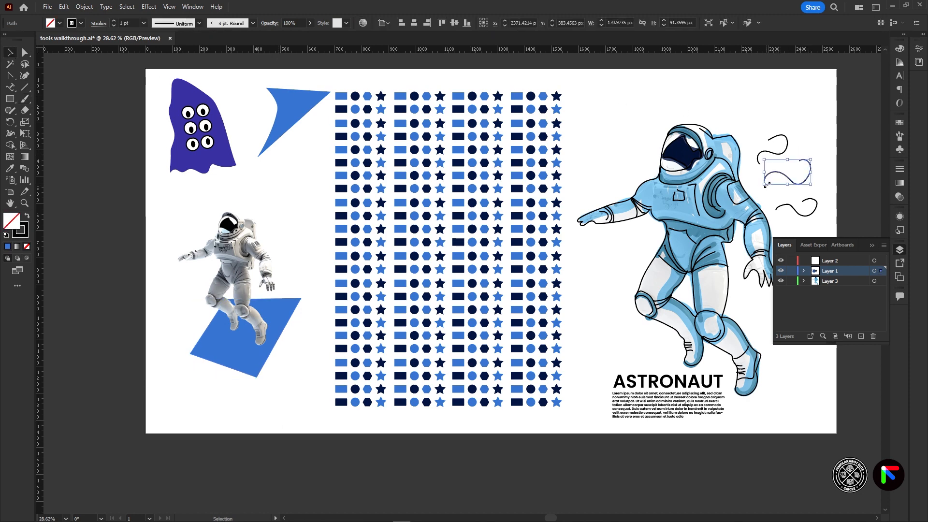
{"action": "mouse_move", "coordinate": [765, 185]}
{"action": "left_mouse_down"}
{"action": "mouse_move", "coordinate": [726, 236]}
{"action": "mouse_move", "coordinate": [562, 341]}
{"action": "left_mouse_up"}
{"action": "mouse_move", "coordinate": [661, 237]}
{"action": "left_mouse_down"}
{"action": "mouse_move", "coordinate": [645, 250]}
{"action": "mouse_move", "coordinate": [667, 214]}
{"action": "mouse_move", "coordinate": [667, 249]}
{"action": "left_mouse_up"}
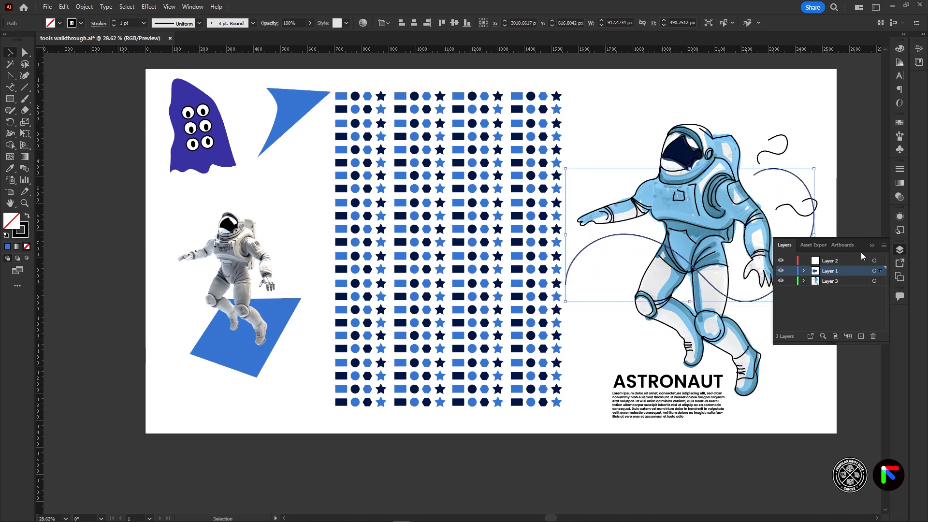
{"action": "left_click", "coordinate": [872, 245]}
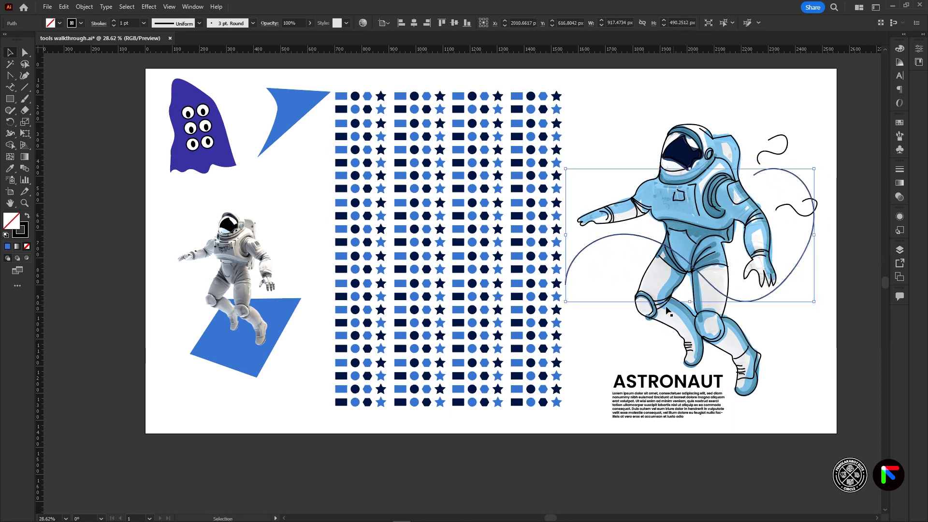
Step: Run placeholder text along the enlarged curved line with the Type on a Path tool and set its size to 31 pt
{"action": "left_click", "coordinate": [10, 88]}
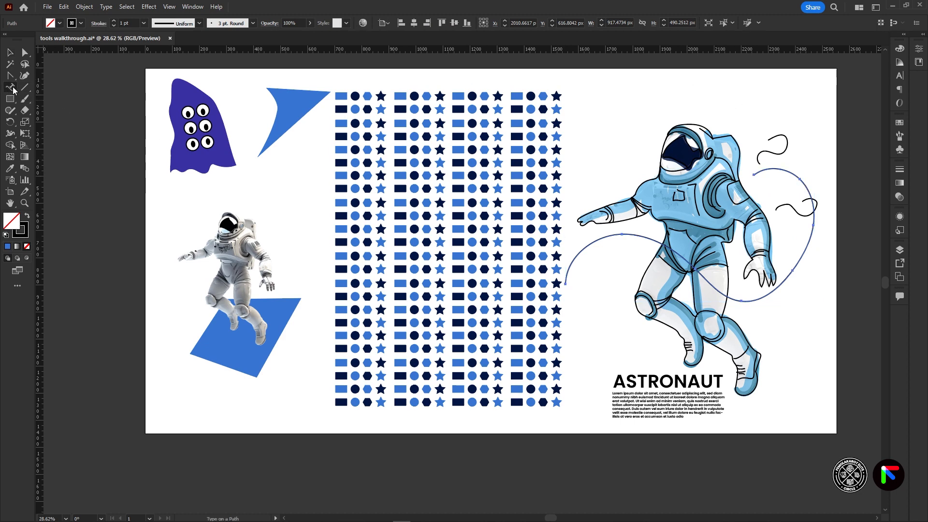
{"action": "left_click", "coordinate": [577, 255]}
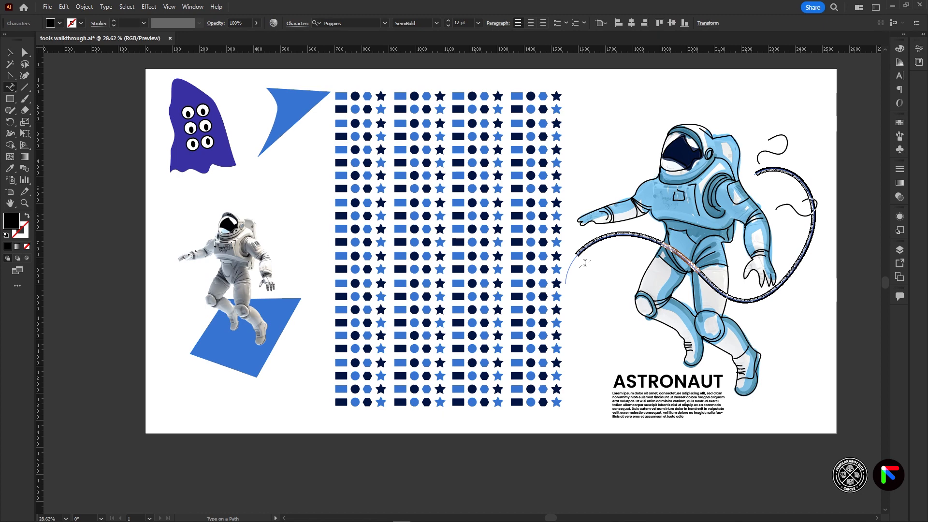
{"action": "left_click", "coordinate": [448, 21]}
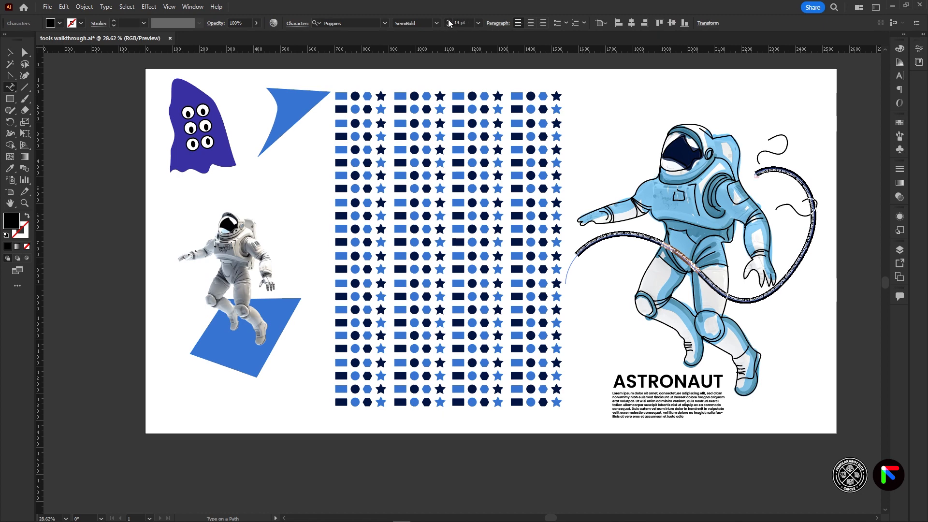
{"action": "left_click", "coordinate": [448, 20]}
{"action": "left_click", "coordinate": [448, 21]}
{"action": "left_click", "coordinate": [448, 21]}
{"action": "left_click", "coordinate": [449, 20]}
{"action": "left_click", "coordinate": [449, 20]}
{"action": "left_click", "coordinate": [449, 20]}
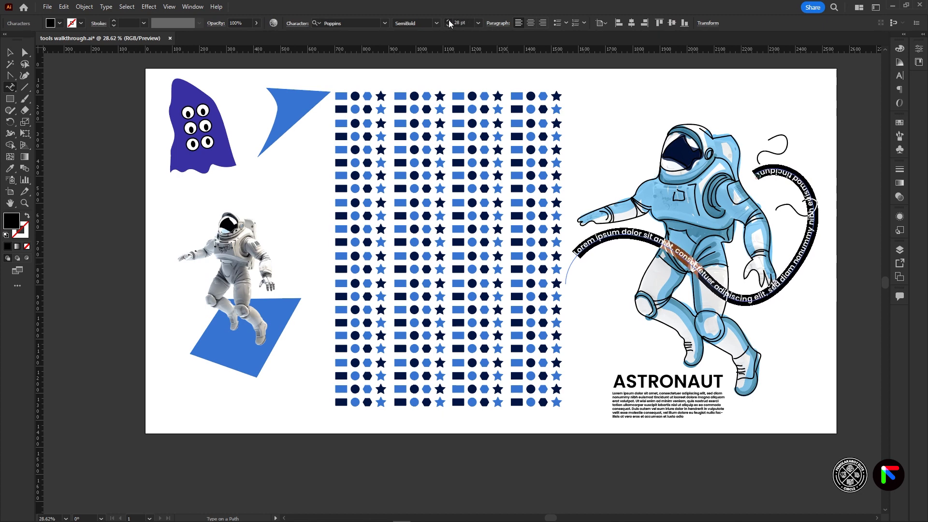
{"action": "left_click", "coordinate": [448, 20]}
{"action": "left_click", "coordinate": [448, 21]}
{"action": "left_click", "coordinate": [448, 21]}
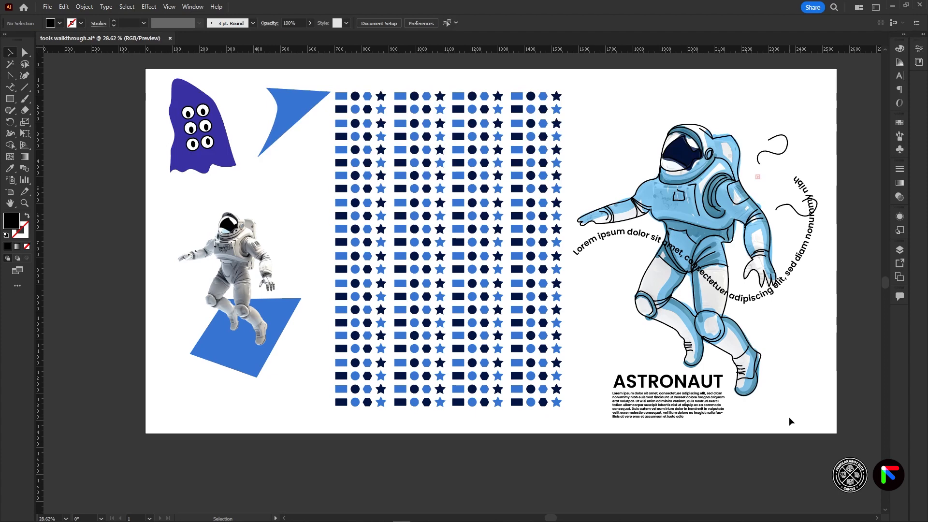
Step: Add the word VERTICAL as top-to-bottom text beside the illustrated astronaut's lower legs with the Vertical Type tool
{"action": "left_click", "coordinate": [11, 89]}
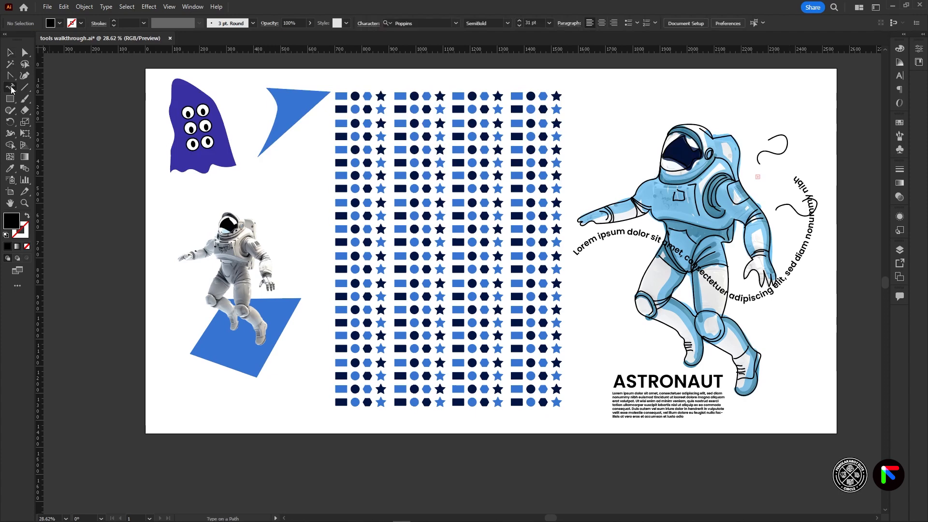
{"action": "left_click", "coordinate": [12, 90]}
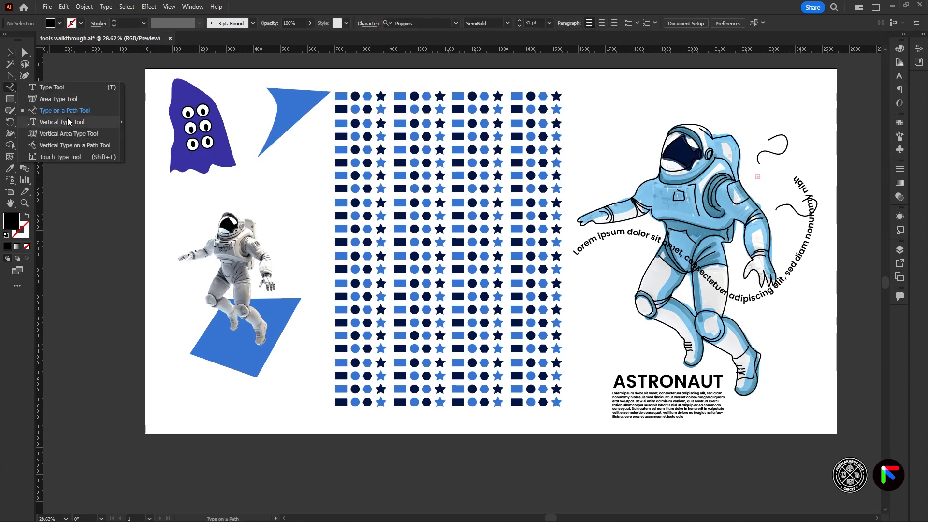
{"action": "left_click", "coordinate": [79, 123]}
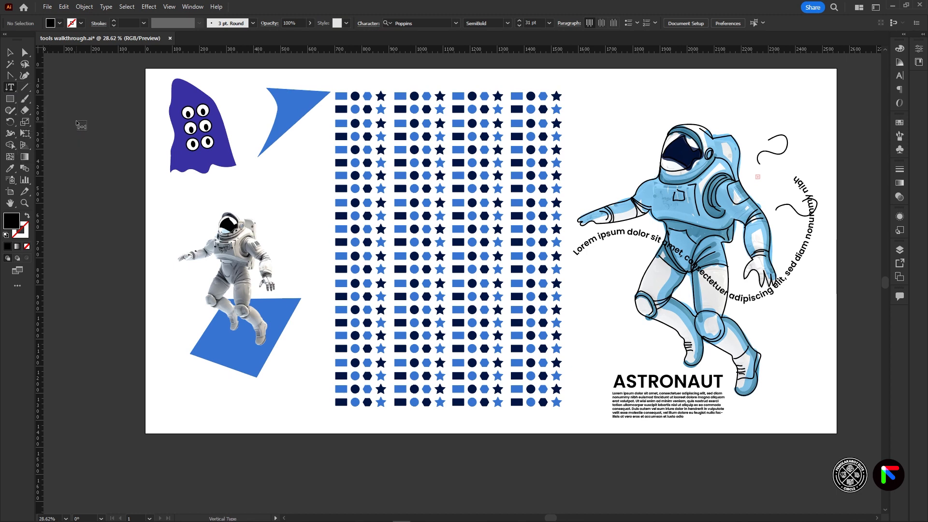
{"action": "left_click", "coordinate": [795, 301]}
{"action": "type", "text": "VERTICAL"}
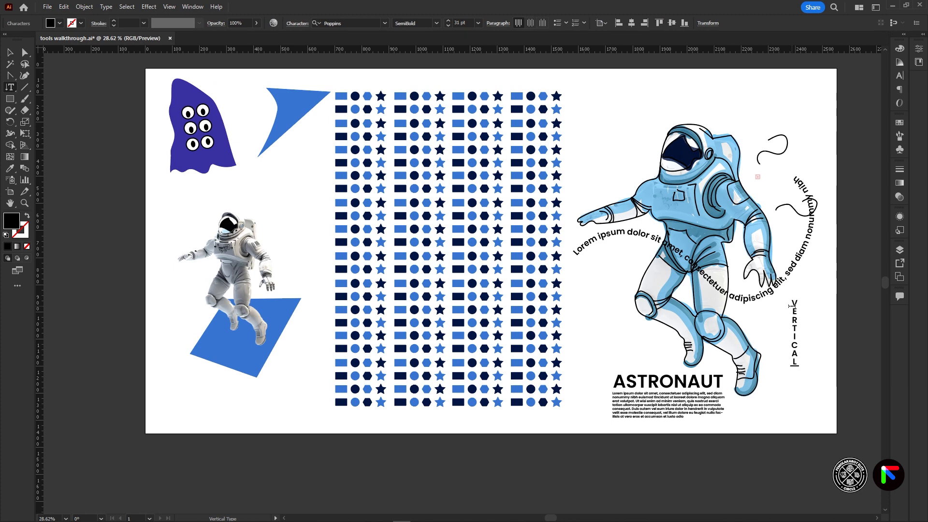
Step: Move the VERTICAL text beside the illustrated astronaut's lower legs above the ASTRONAUT heading and match its type style to the heading
{"action": "key", "text": "Escape"}
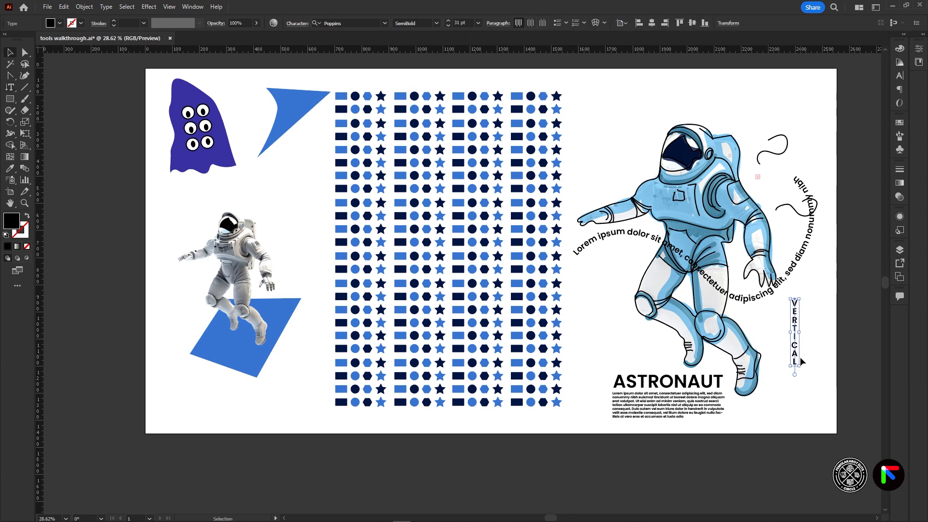
{"action": "left_click_drag", "start_coordinate": [798, 367], "coordinate": [620, 312]}
{"action": "key", "text": "i"}
{"action": "left_click", "coordinate": [686, 382]}
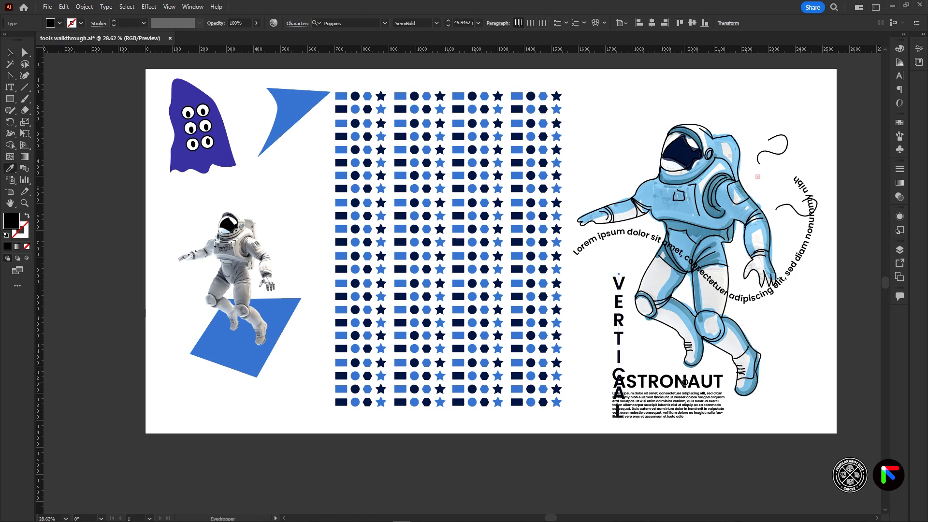
Step: Align the A of VERTICAL with the first letter of ASTRONAUT and narrow the small paragraph to clear the vertical word
{"action": "left_click", "coordinate": [12, 51]}
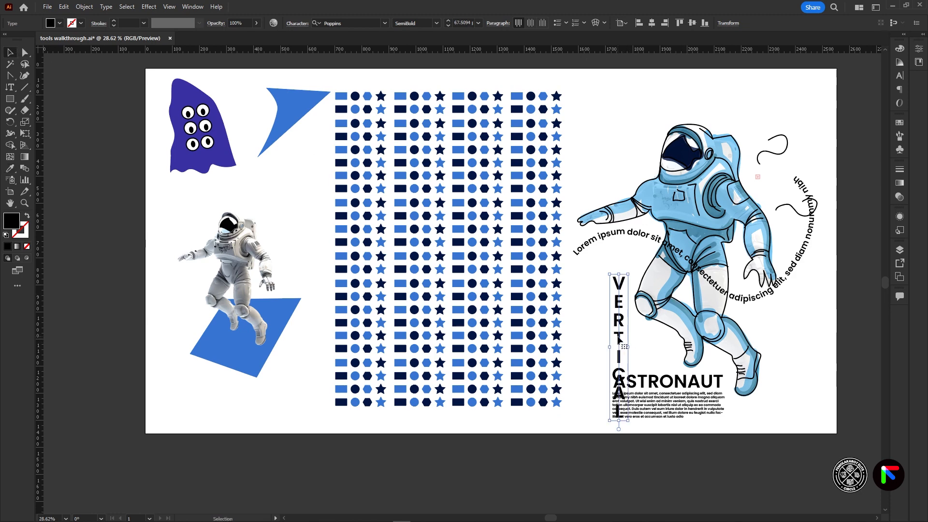
{"action": "mouse_move", "coordinate": [618, 341]}
{"action": "left_mouse_down"}
{"action": "mouse_move", "coordinate": [593, 341]}
{"action": "mouse_move", "coordinate": [621, 328]}
{"action": "left_mouse_up"}
{"action": "left_click_drag", "start_coordinate": [684, 411], "coordinate": [720, 404]}
Step: Try filling the blue four-sided shape below the astronaut photo with vertical placeholder text using the Vertical Type tool
{"action": "left_click", "coordinate": [15, 88]}
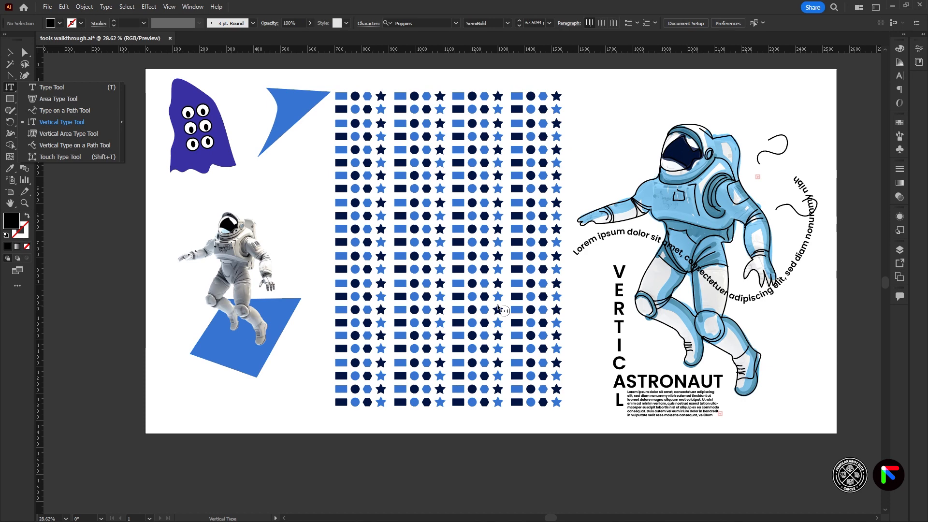
{"action": "key", "text": "v"}
{"action": "left_click", "coordinate": [258, 377]}
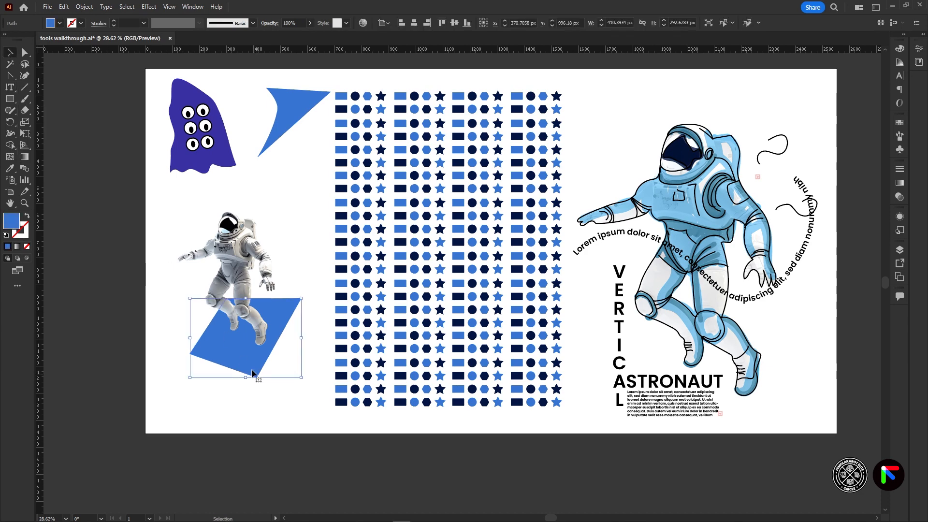
{"action": "key", "text": "t"}
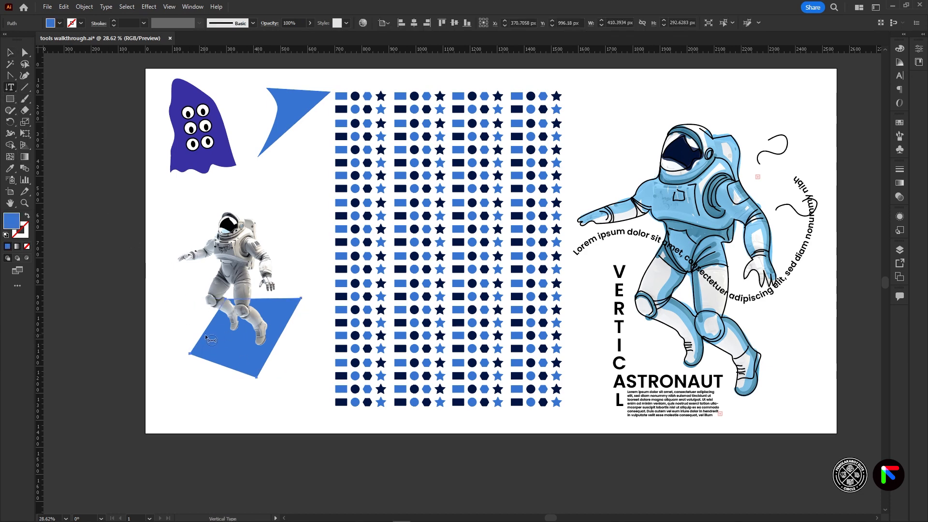
{"action": "left_click", "coordinate": [205, 341]}
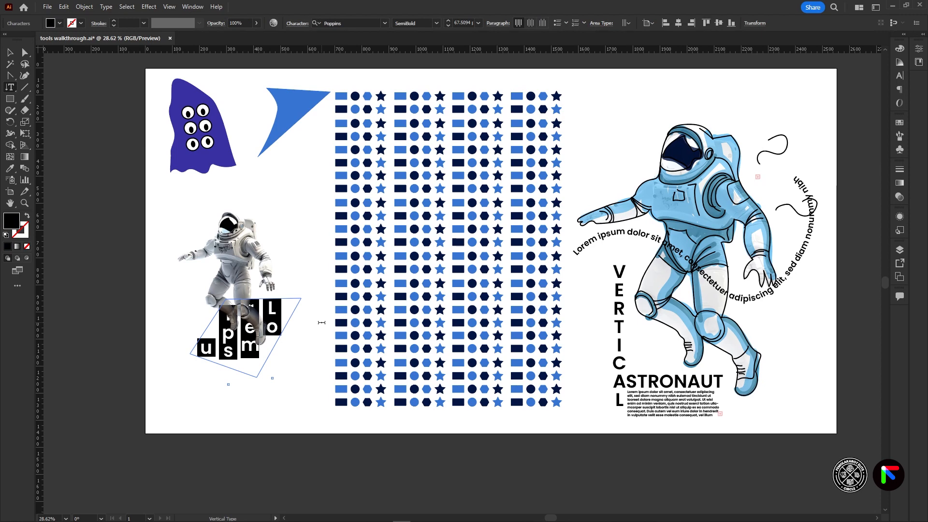
{"action": "key", "text": "Escape"}
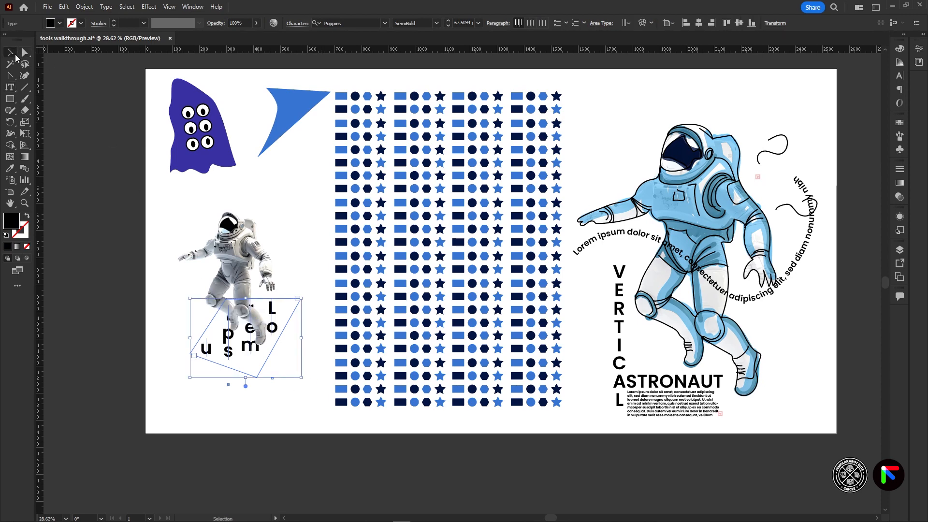
{"action": "left_click", "coordinate": [304, 229]}
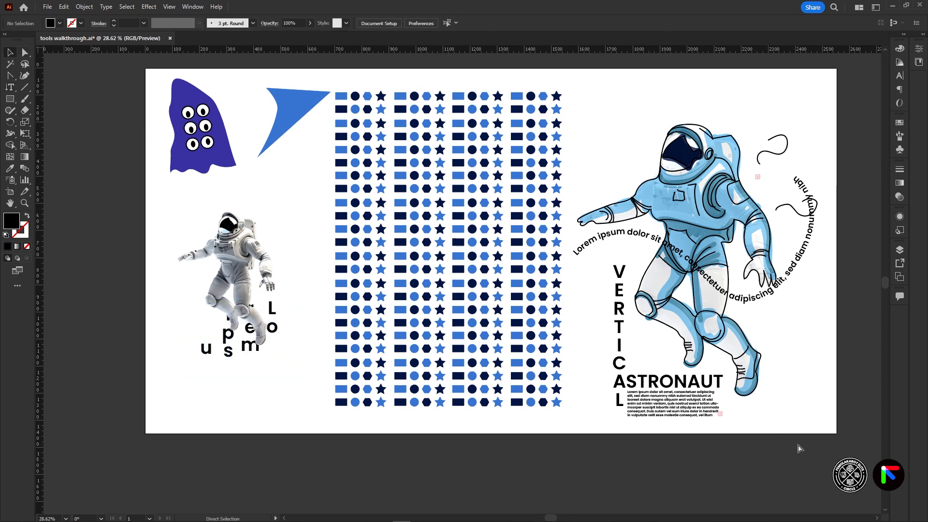
{"action": "key", "text": "ctrl+z"}
Step: Enlarge the upper curved line to about 443 by 428 px and place it over the illustrated astronaut's helmet
{"action": "left_click_drag", "start_coordinate": [9, 87], "coordinate": [70, 144]}
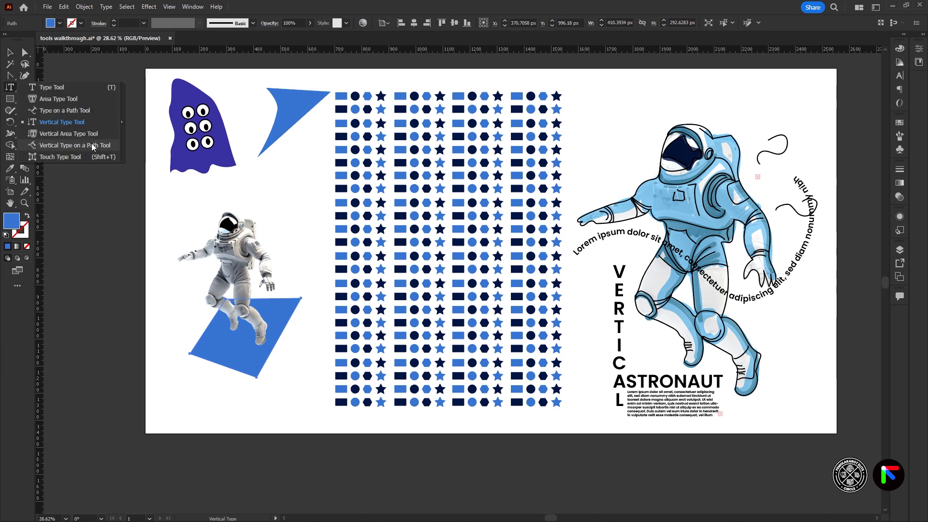
{"action": "left_click", "coordinate": [91, 143]}
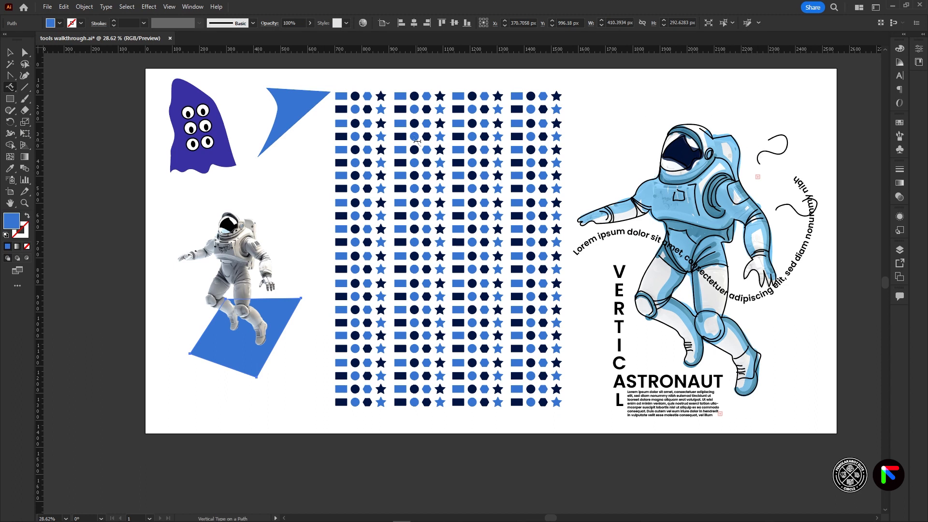
{"action": "key", "text": "v"}
{"action": "left_click", "coordinate": [773, 154]}
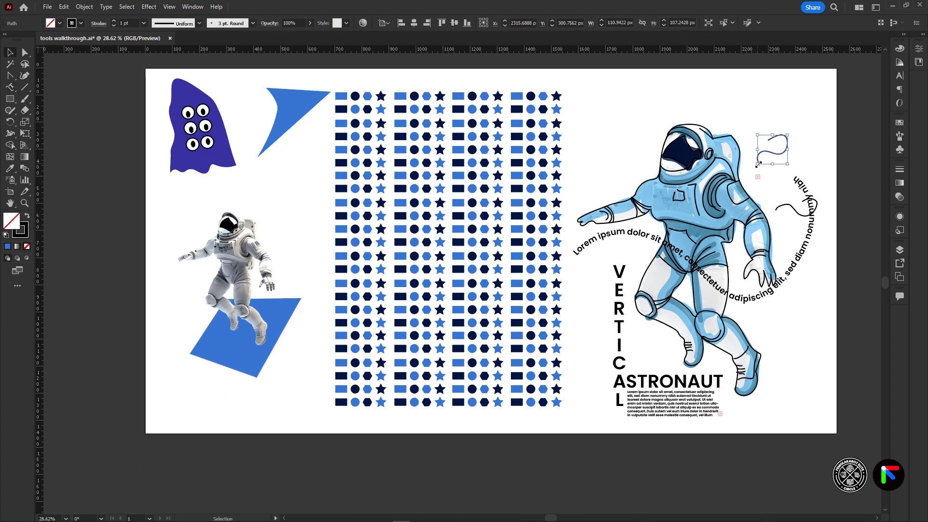
{"action": "left_click_drag", "start_coordinate": [759, 163], "coordinate": [711, 212]}
{"action": "mouse_move", "coordinate": [793, 158]}
{"action": "left_mouse_down"}
{"action": "mouse_move", "coordinate": [802, 104]}
{"action": "mouse_move", "coordinate": [767, 114]}
{"action": "left_mouse_up"}
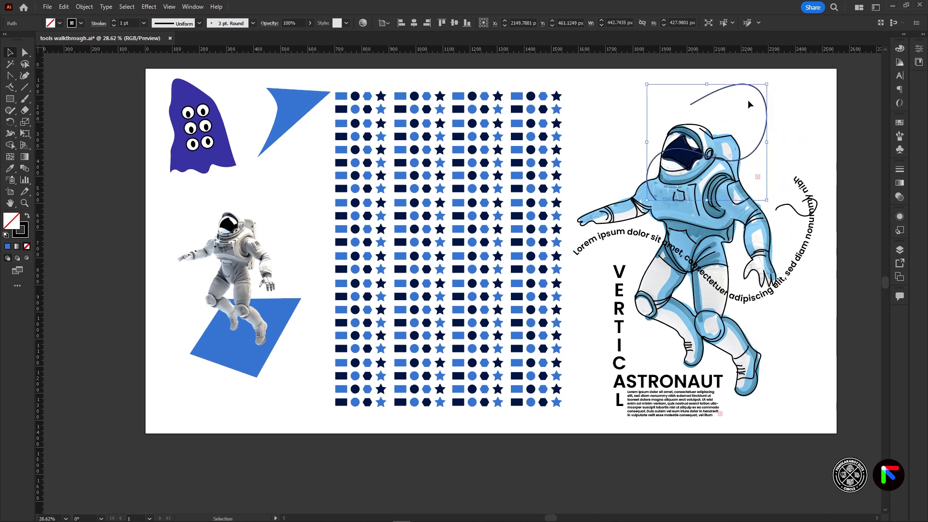
Step: Run the letters XABFRGBRR along the enlarged curve with the Vertical Type on a Path tool, and move the text over the astronaut's legs
{"action": "left_click", "coordinate": [10, 89]}
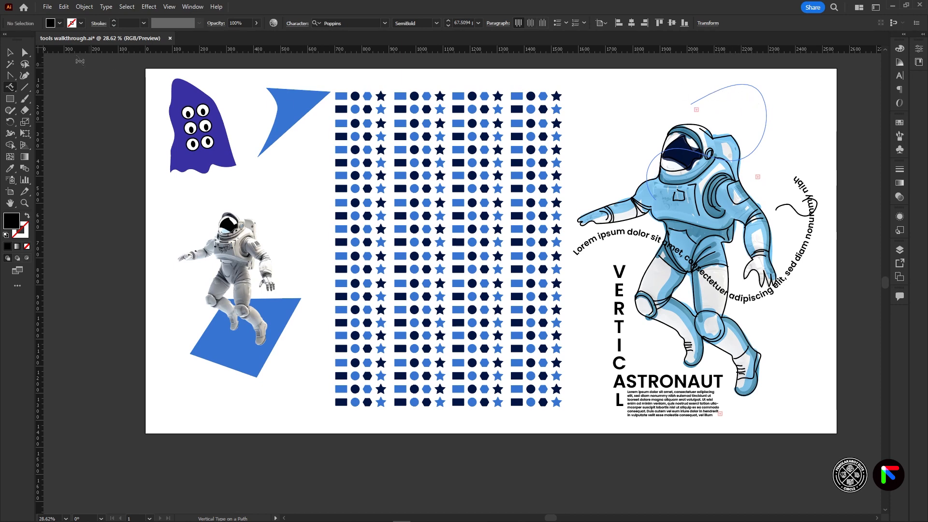
{"action": "key", "text": "Escape"}
{"action": "left_click_drag", "start_coordinate": [702, 115], "coordinate": [579, 119]}
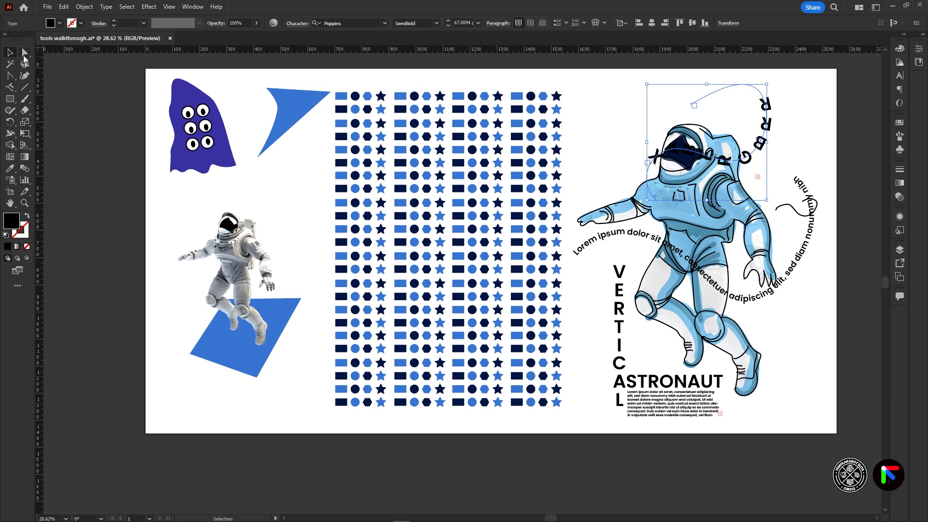
{"action": "left_click", "coordinate": [779, 115]}
{"action": "left_click_drag", "start_coordinate": [762, 138], "coordinate": [793, 290]}
{"action": "left_click_drag", "start_coordinate": [792, 287], "coordinate": [791, 286]}
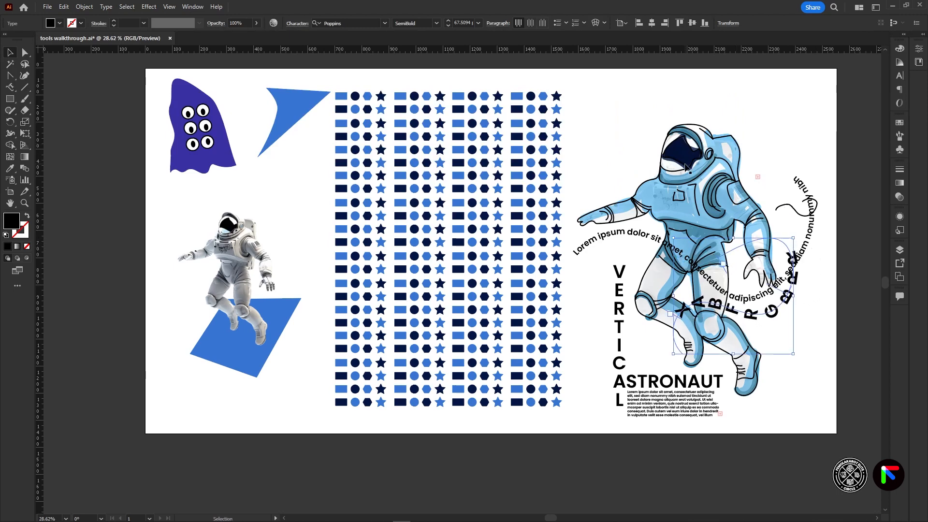
Step: Reshape the path of the XABFRGBRR text by its anchor points so it follows below the Lorem ipsum curve
{"action": "key", "text": "a"}
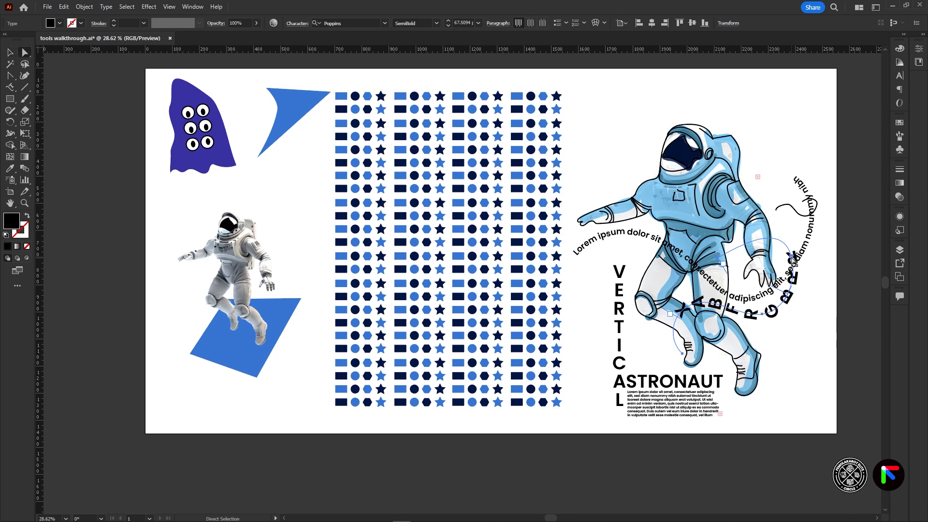
{"action": "left_click_drag", "start_coordinate": [794, 261], "coordinate": [765, 318]}
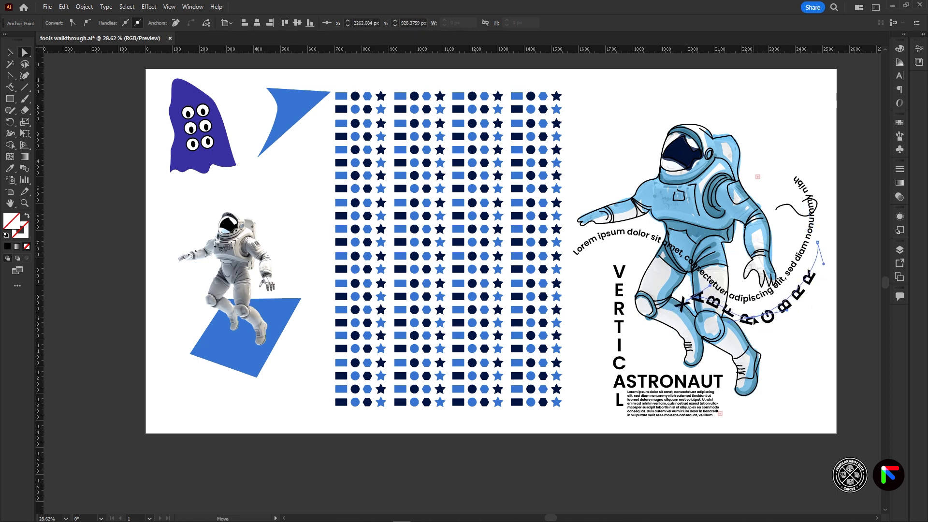
{"action": "key", "text": "v"}
{"action": "left_click", "coordinate": [77, 117]}
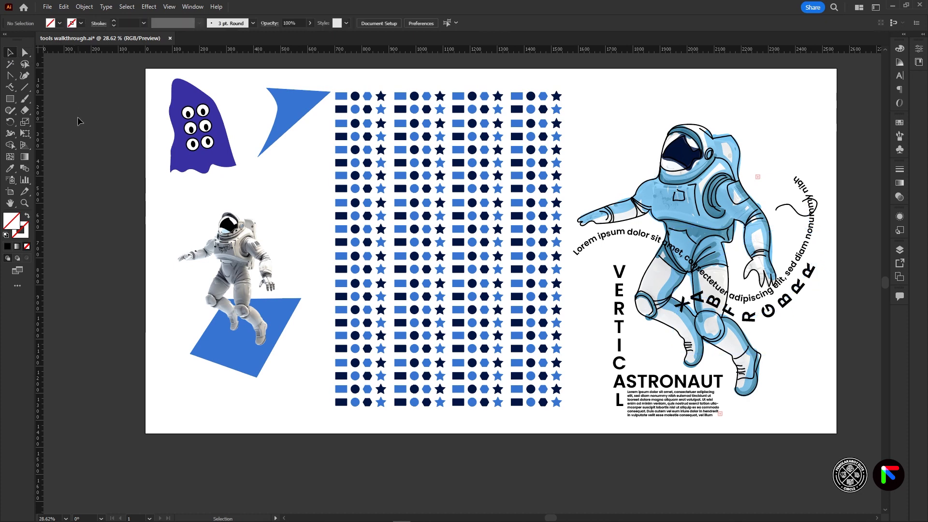
Step: Tilt the letters V and E of the word VERTICAL individually with the Touch Type tool
{"action": "left_click", "coordinate": [12, 87]}
{"action": "left_click", "coordinate": [11, 87]}
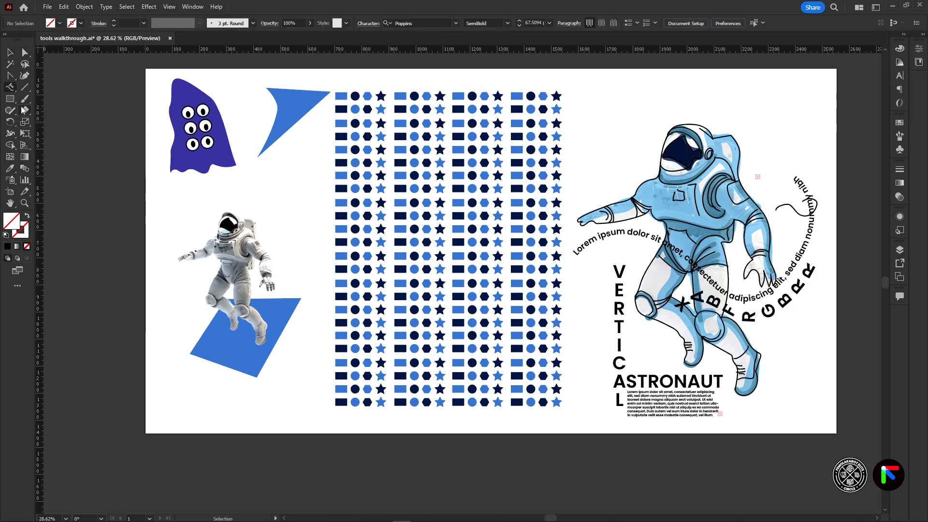
{"action": "left_click", "coordinate": [11, 89]}
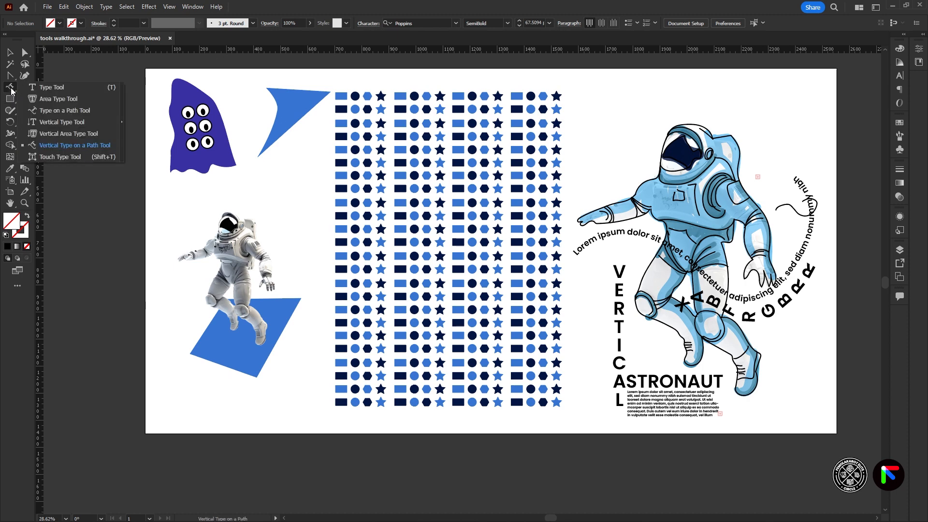
{"action": "left_click", "coordinate": [66, 157]}
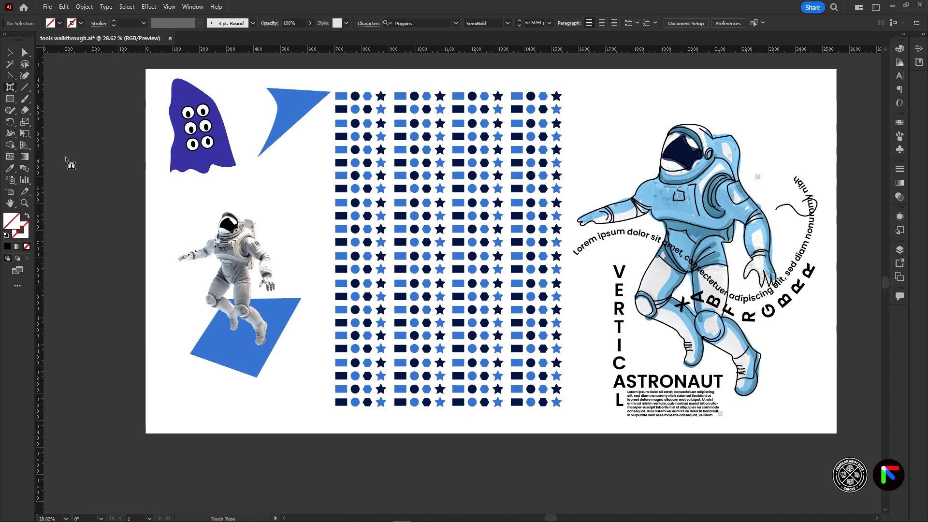
{"action": "left_click", "coordinate": [621, 273]}
{"action": "left_click_drag", "start_coordinate": [619, 255], "coordinate": [622, 289]}
{"action": "left_click", "coordinate": [621, 296]}
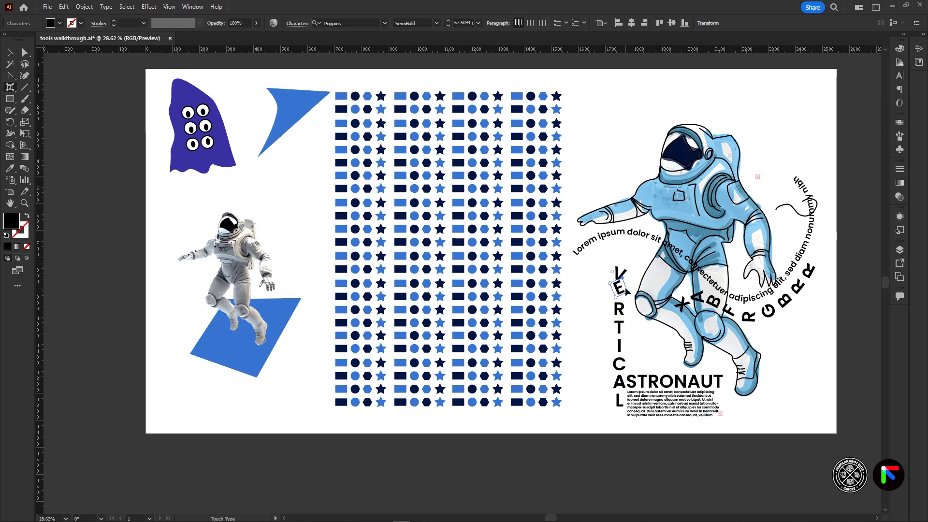
{"action": "left_click", "coordinate": [622, 271]}
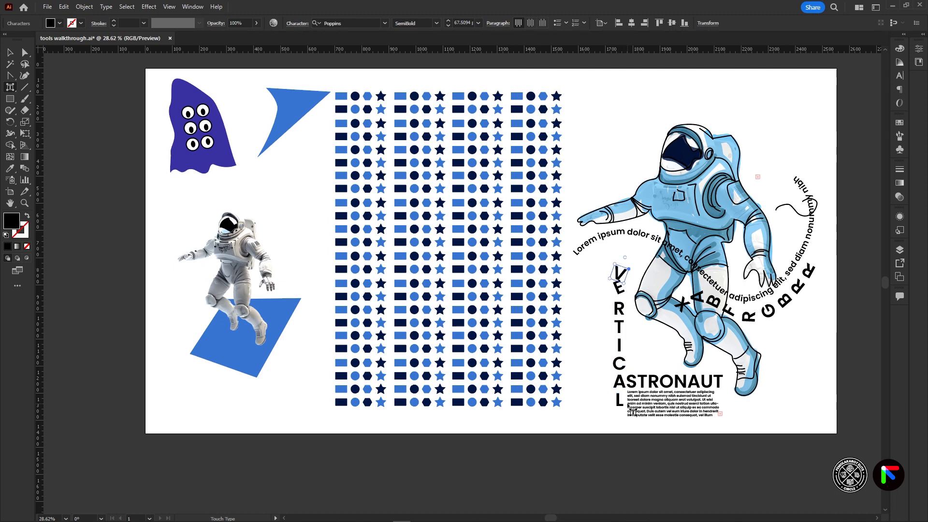
Step: Tilt the final L of VERTICAL with the Touch Type tool and deselect the text
{"action": "left_click", "coordinate": [620, 397]}
{"action": "left_click_drag", "start_coordinate": [624, 385], "coordinate": [620, 397]}
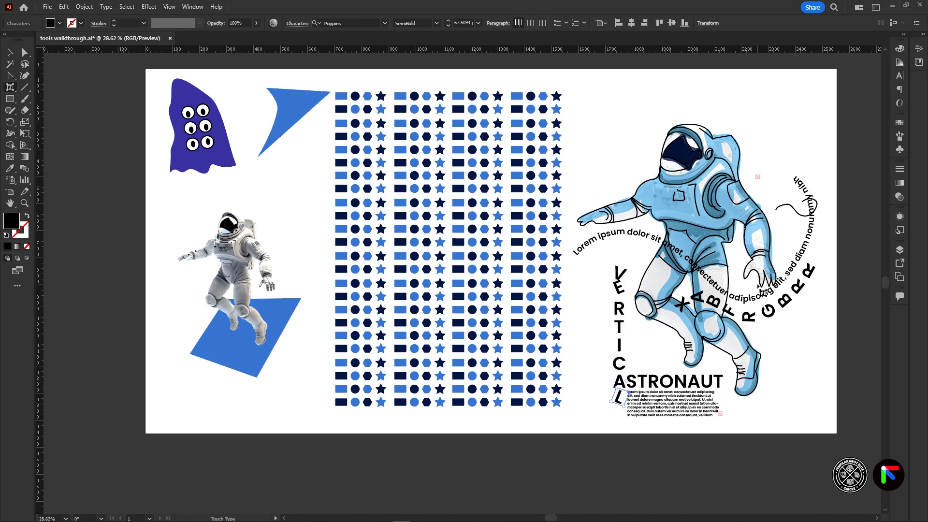
{"action": "left_click", "coordinate": [10, 52]}
{"action": "left_click", "coordinate": [87, 136]}
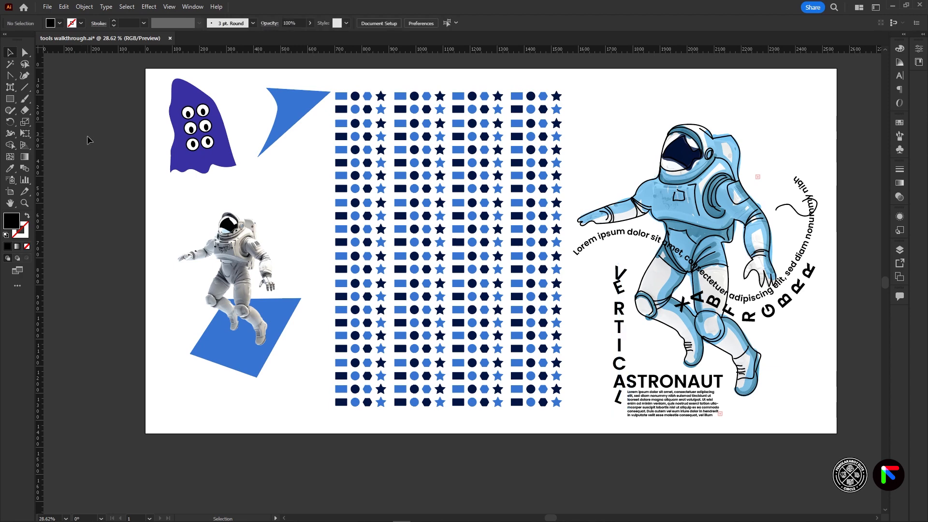
Step: Draw a horizontal line about 674 px long above the illustrated astronaut with a 5 pt stroke
{"action": "left_click", "coordinate": [24, 87]}
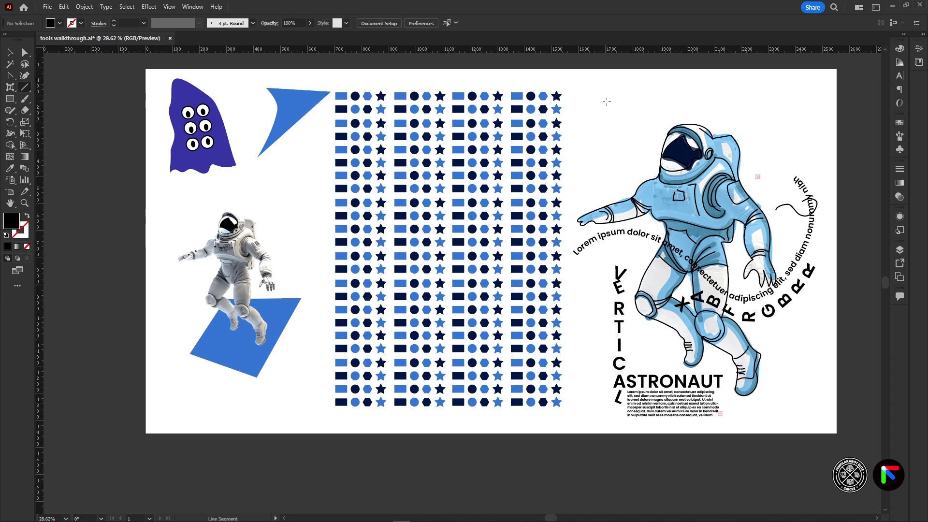
{"action": "left_click_drag", "start_coordinate": [595, 98], "coordinate": [778, 99]}
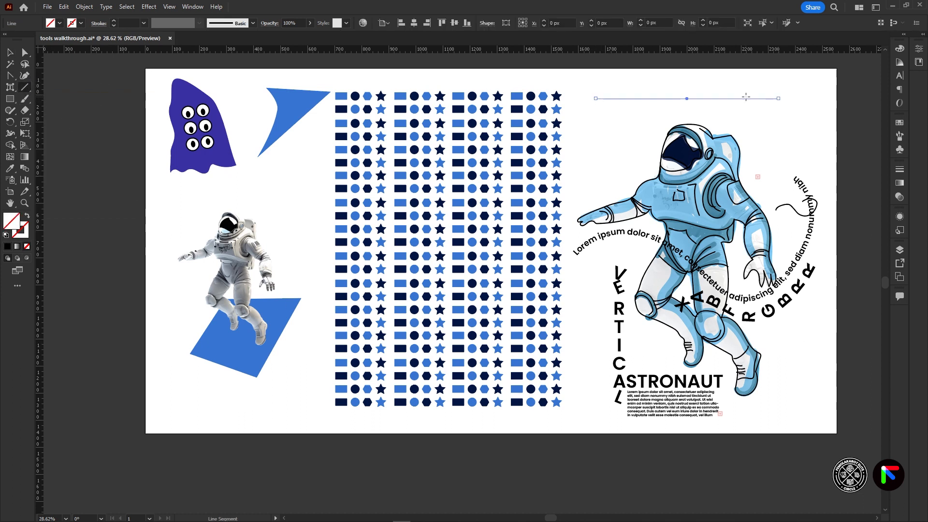
{"action": "left_click", "coordinate": [113, 21]}
{"action": "left_click", "coordinate": [113, 20]}
{"action": "left_click", "coordinate": [113, 20]}
{"action": "left_click", "coordinate": [114, 20]}
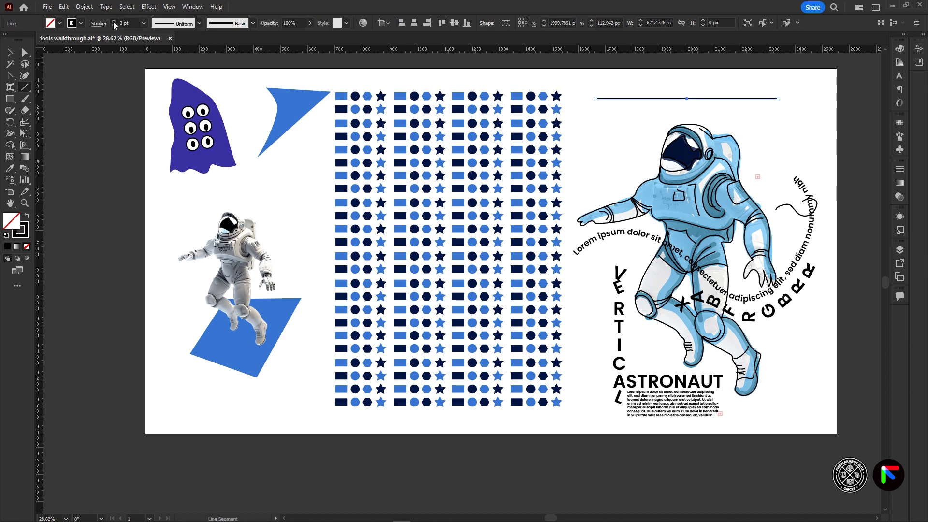
{"action": "left_click", "coordinate": [113, 21]}
Step: Copy the horizontal line about 18 px downward and repeat the duplication down to the astronaut's outstretched hand
{"action": "left_click", "coordinate": [10, 52]}
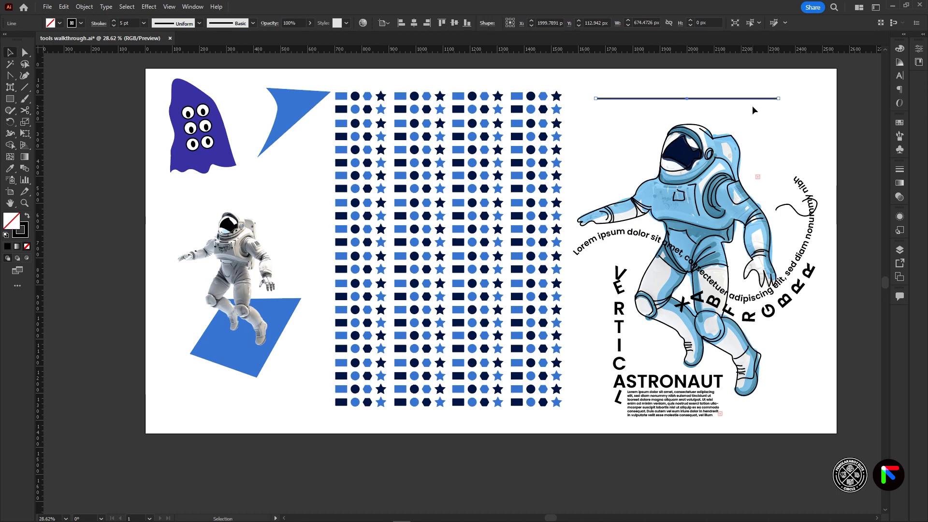
{"action": "left_click_drag", "start_coordinate": [755, 100], "coordinate": [754, 109]}
{"action": "key", "text": "ctrl+d"}
{"action": "key", "text": "ctrl+d"}
{"action": "key", "text": "ctrl+d"}
{"action": "key", "text": "ctrl+d"}
{"action": "key", "text": "ctrl+d"}
{"action": "key", "text": "ctrl+d"}
{"action": "key", "text": "ctrl+d"}
{"action": "key", "text": "ctrl+d"}
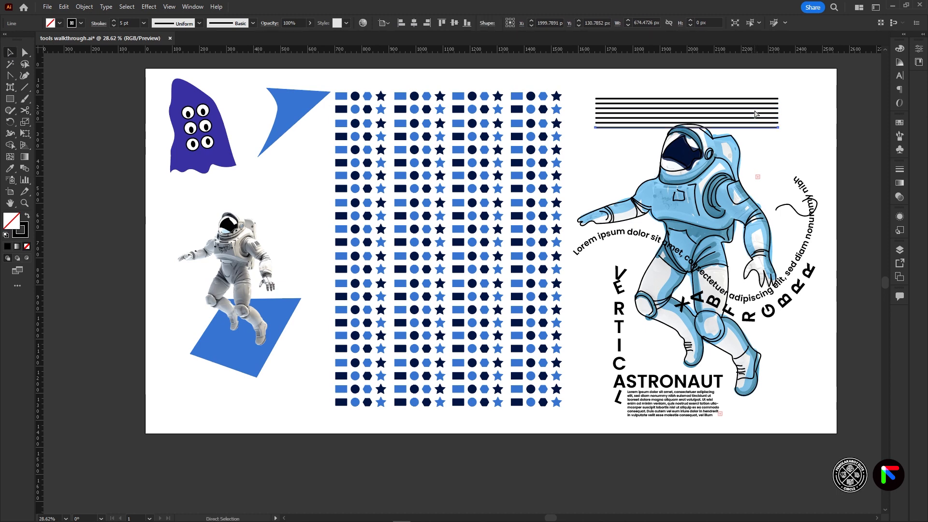
{"action": "key", "text": "ctrl+d"}
{"action": "key", "text": "ctrl+d"}
{"action": "key", "text": "ctrl+d"}
{"action": "key", "text": "ctrl+d"}
{"action": "key", "text": "ctrl+d"}
{"action": "key", "text": "ctrl+d"}
{"action": "key", "text": "ctrl+d"}
{"action": "key", "text": "ctrl+d"}
{"action": "key", "text": "ctrl+d"}
{"action": "key", "text": "ctrl+d"}
{"action": "key", "text": "ctrl+d"}
{"action": "key", "text": "ctrl+d"}
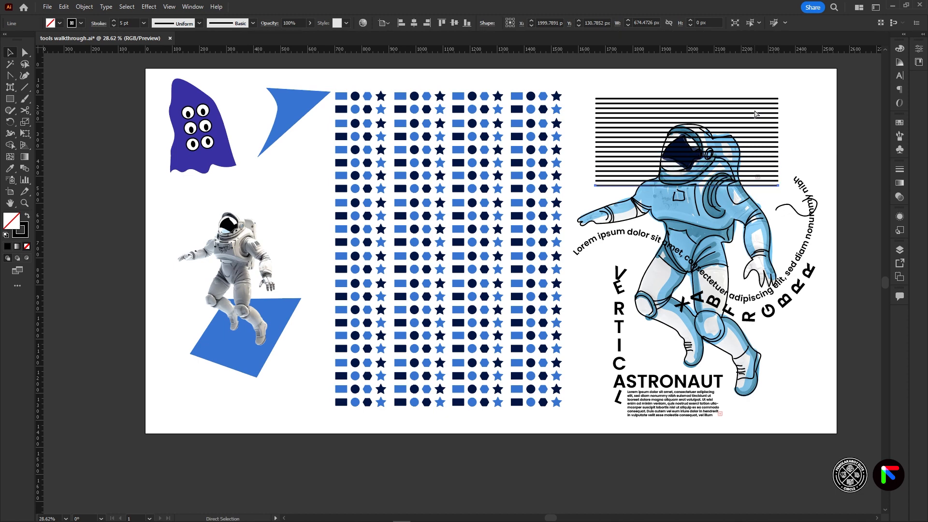
{"action": "key", "text": "ctrl+d"}
{"action": "key", "text": "ctrl+d"}
{"action": "key", "text": "ctrl+d"}
{"action": "key", "text": "ctrl+d"}
{"action": "key", "text": "ctrl+d"}
{"action": "key", "text": "ctrl+d"}
Step: Set the stroke weight of all the horizontal lines behind the illustrated astronaut to 1 pt and deselect them
{"action": "left_click_drag", "start_coordinate": [779, 76], "coordinate": [778, 221]}
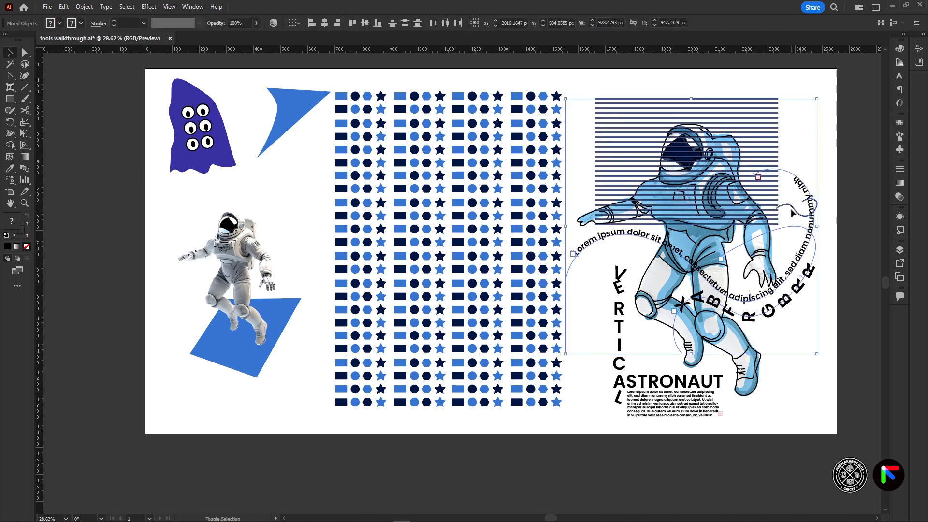
{"action": "left_click", "coordinate": [794, 226], "text": "shift"}
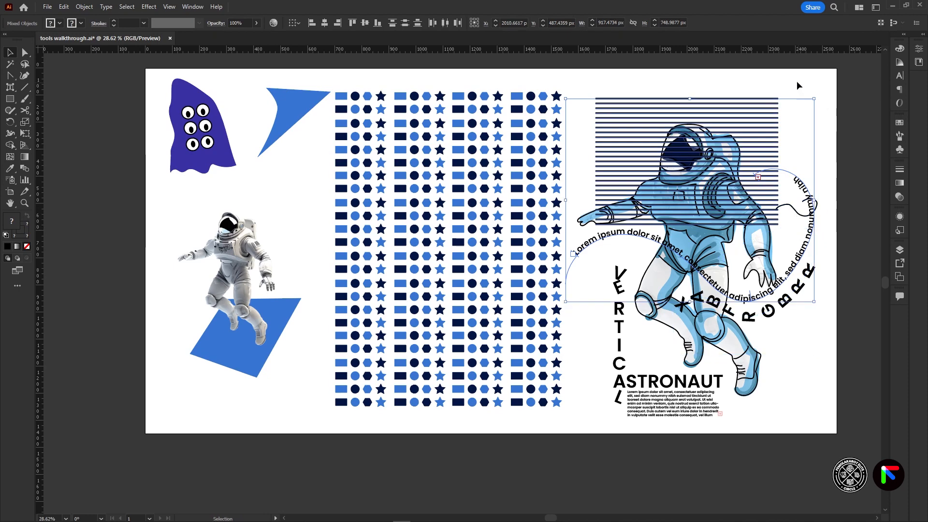
{"action": "left_click", "coordinate": [114, 20]}
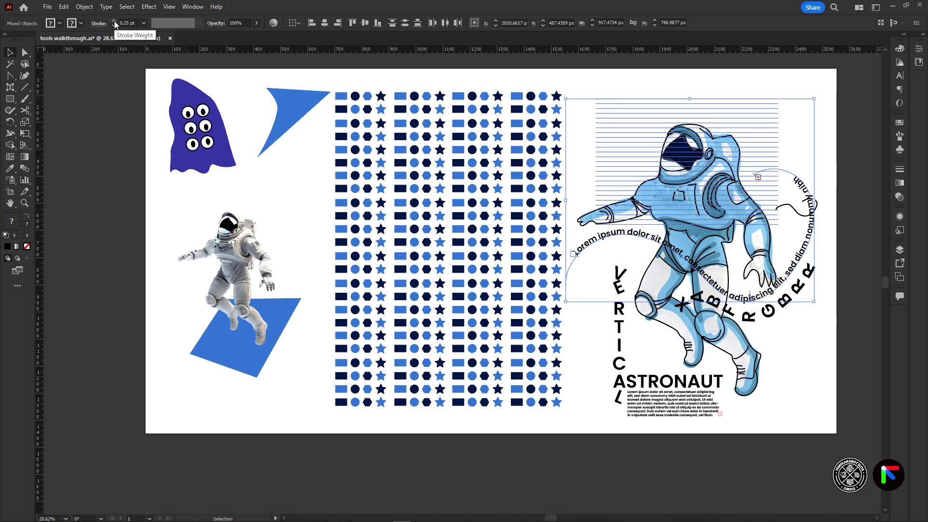
{"action": "left_click", "coordinate": [114, 20]}
{"action": "left_click", "coordinate": [113, 20]}
{"action": "left_click", "coordinate": [114, 20]}
{"action": "left_click", "coordinate": [114, 20]}
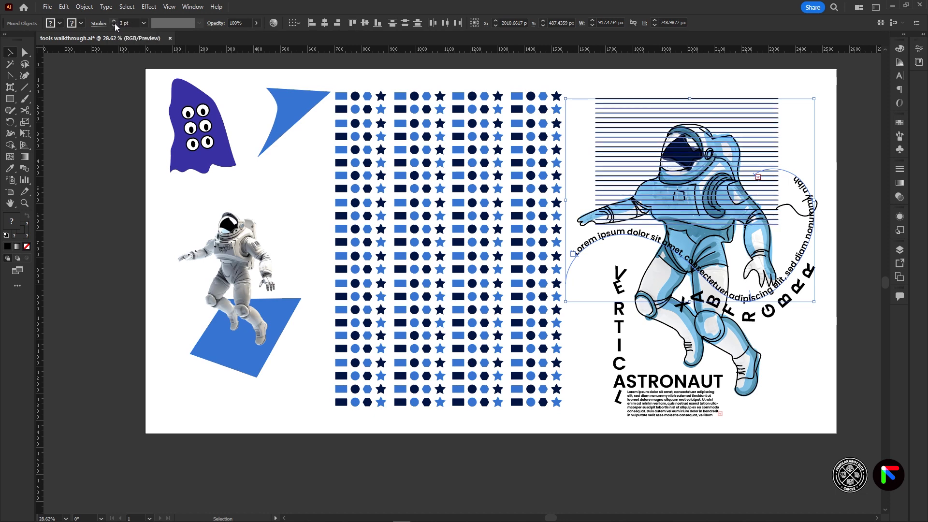
{"action": "left_click", "coordinate": [114, 25]}
{"action": "left_click", "coordinate": [114, 26]}
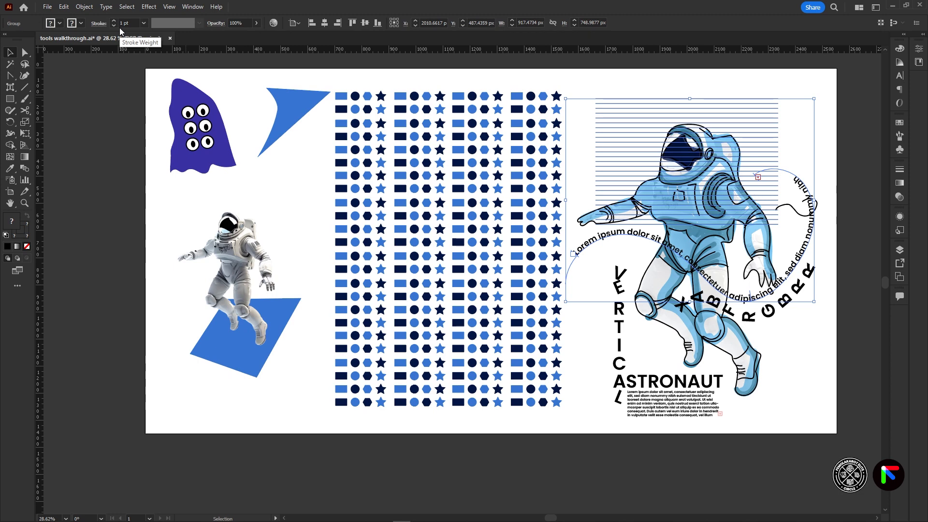
{"action": "left_click", "coordinate": [840, 88]}
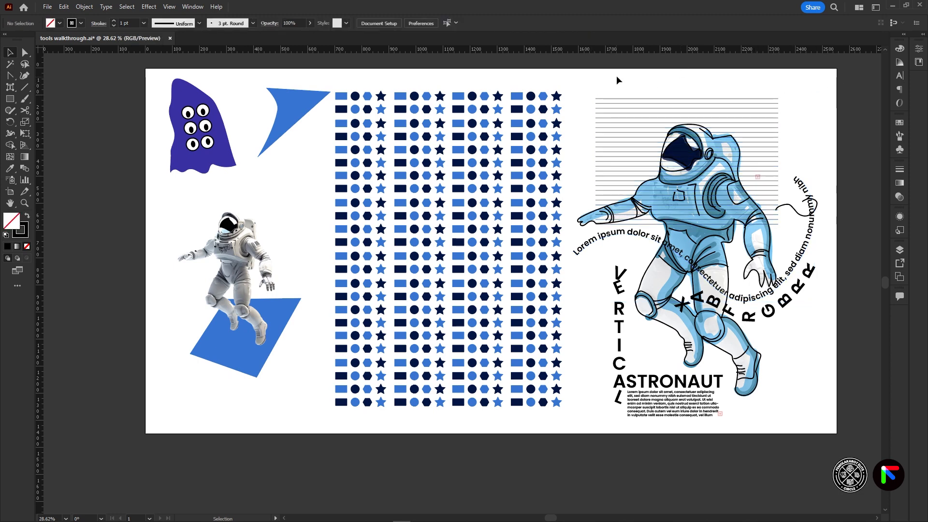
Step: Draw a curved line with the Arc tool beside the photo astronaut's foot, using a 2 pt stroke, and deselect it
{"action": "left_click", "coordinate": [24, 87]}
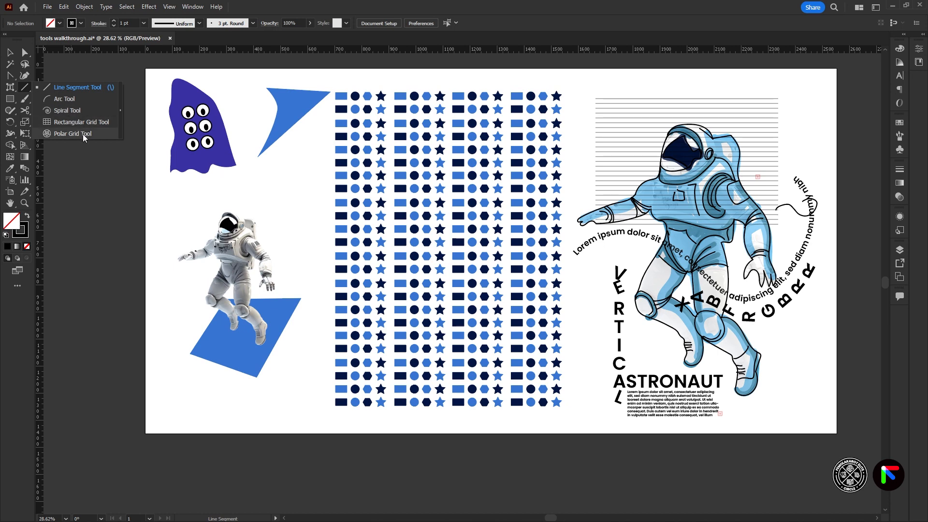
{"action": "left_click", "coordinate": [64, 99]}
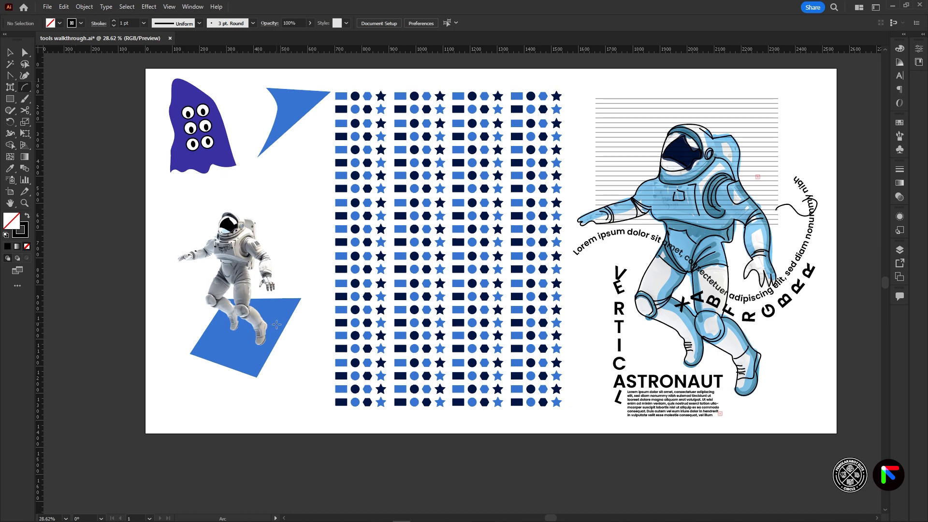
{"action": "left_click_drag", "start_coordinate": [316, 380], "coordinate": [274, 333]}
{"action": "key", "text": "ctrl+shift+a"}
Step: Draw a rectangle about 116 by 196 px over the upper-left corner of the lines, filled with the light blue sampled from the illustrated astronaut's arm
{"action": "key", "text": "m"}
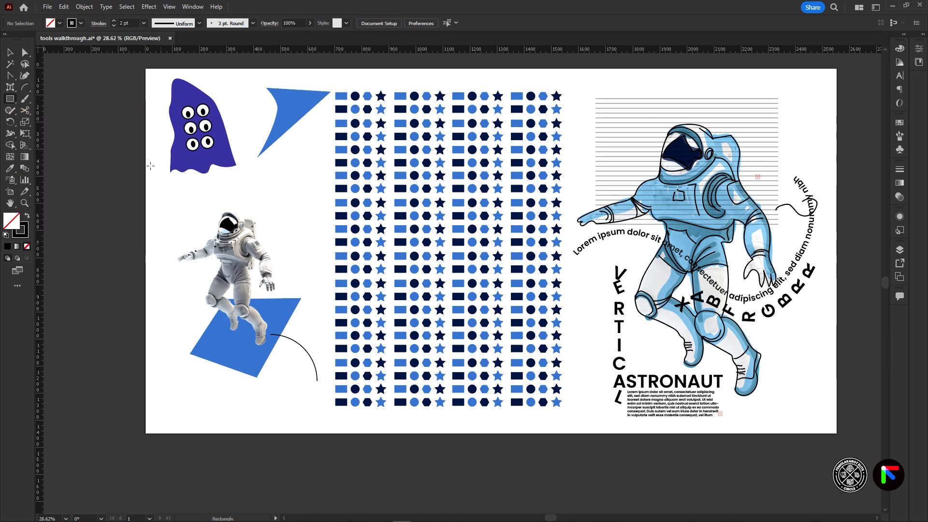
{"action": "right_click", "coordinate": [10, 99]}
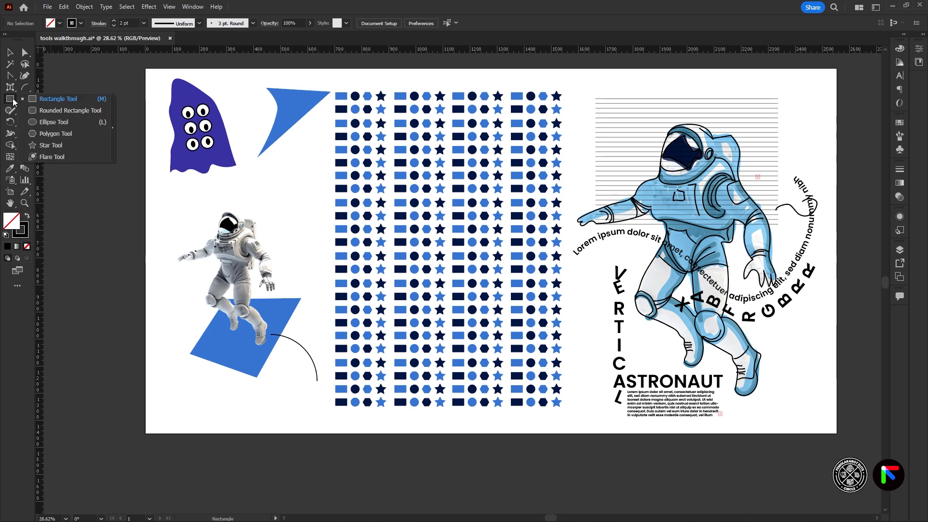
{"action": "left_click", "coordinate": [53, 100]}
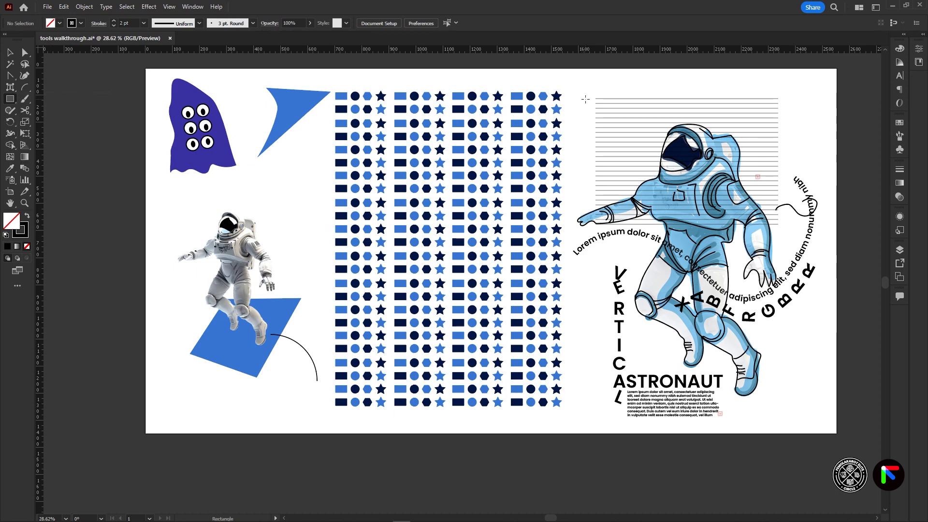
{"action": "mouse_move", "coordinate": [585, 91]}
{"action": "left_mouse_down"}
{"action": "mouse_move", "coordinate": [591, 119]}
{"action": "mouse_move", "coordinate": [618, 145]}
{"action": "left_mouse_up"}
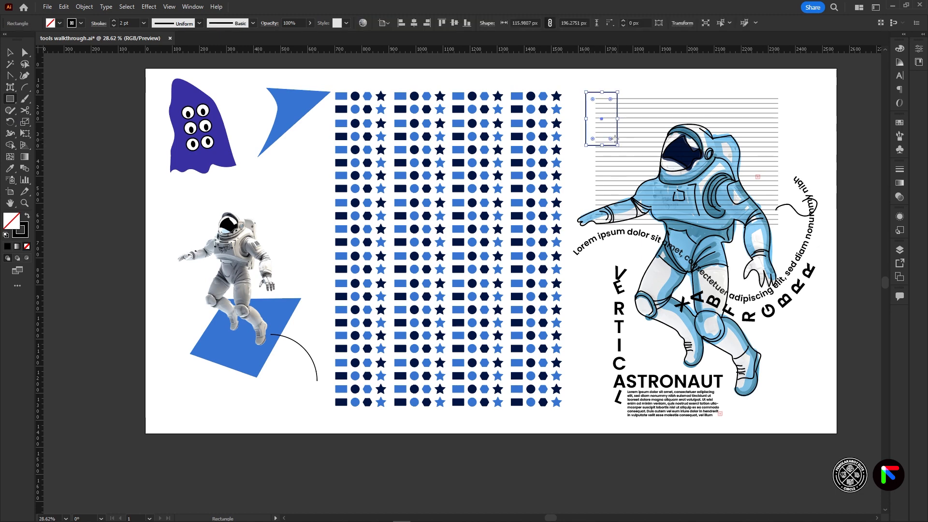
{"action": "key", "text": "i"}
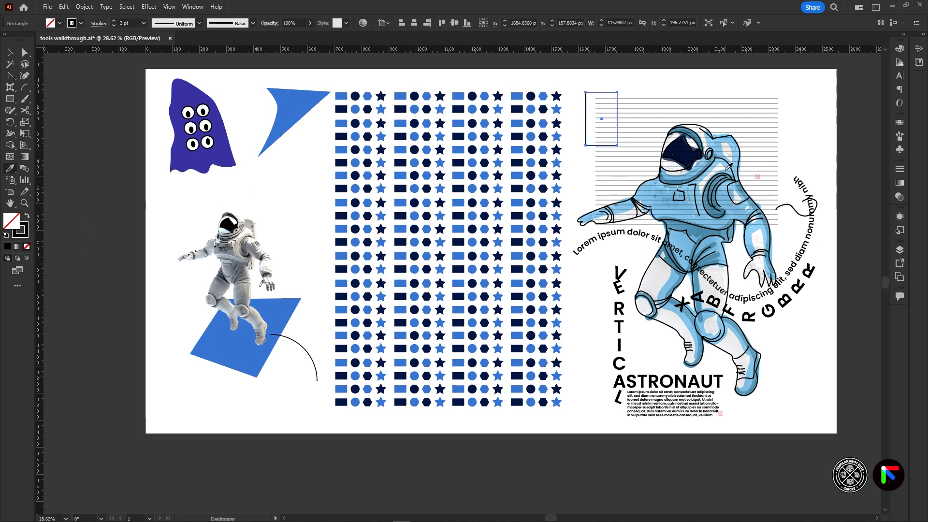
{"action": "left_click", "coordinate": [757, 236]}
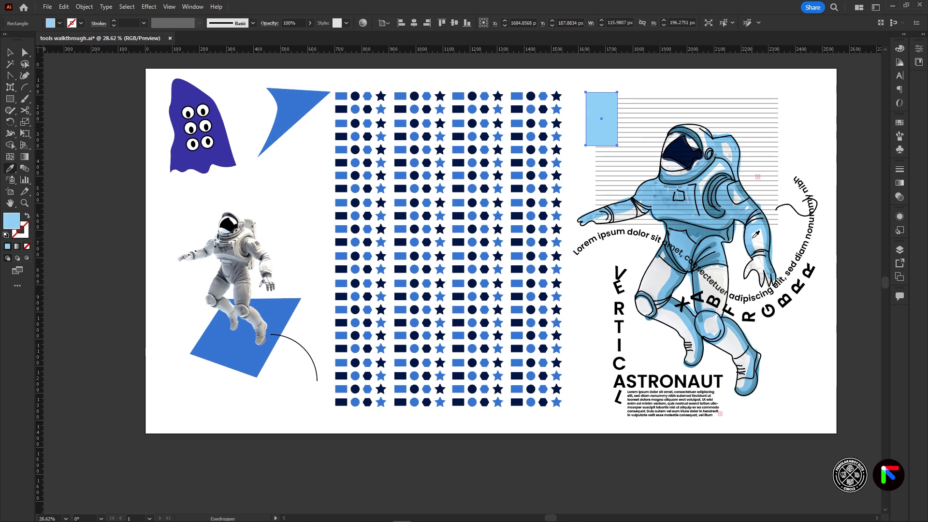
{"action": "left_click", "coordinate": [11, 51]}
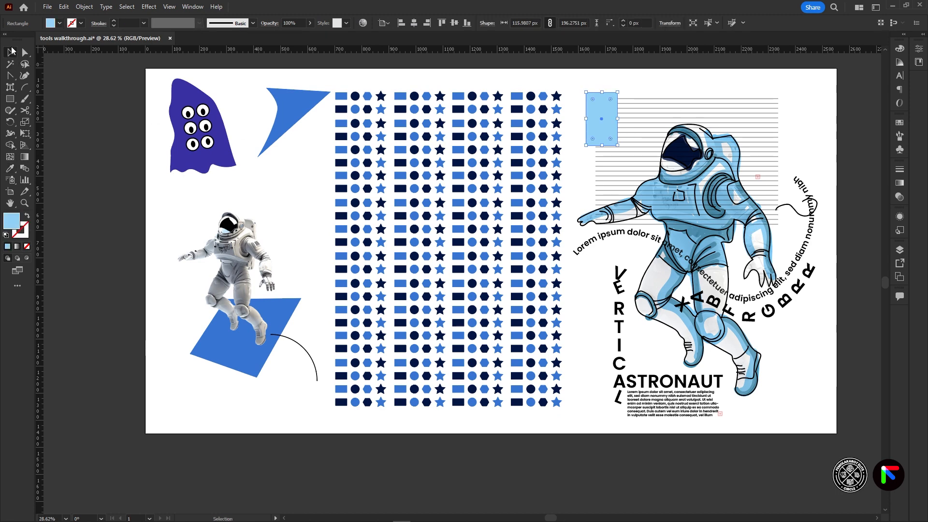
{"action": "left_click", "coordinate": [845, 149]}
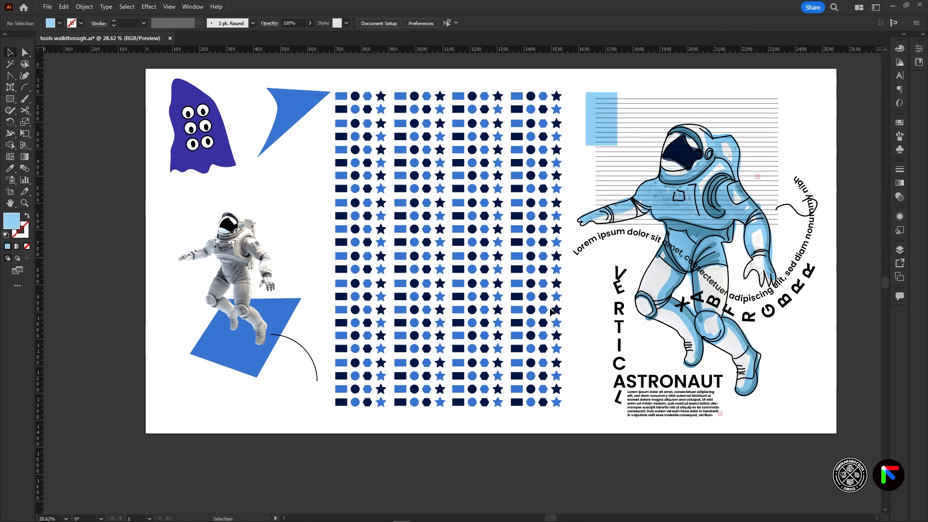
Step: Change the light blue rectangle's corners to Inverted Round with a radius of about 50 px
{"action": "left_click", "coordinate": [594, 105]}
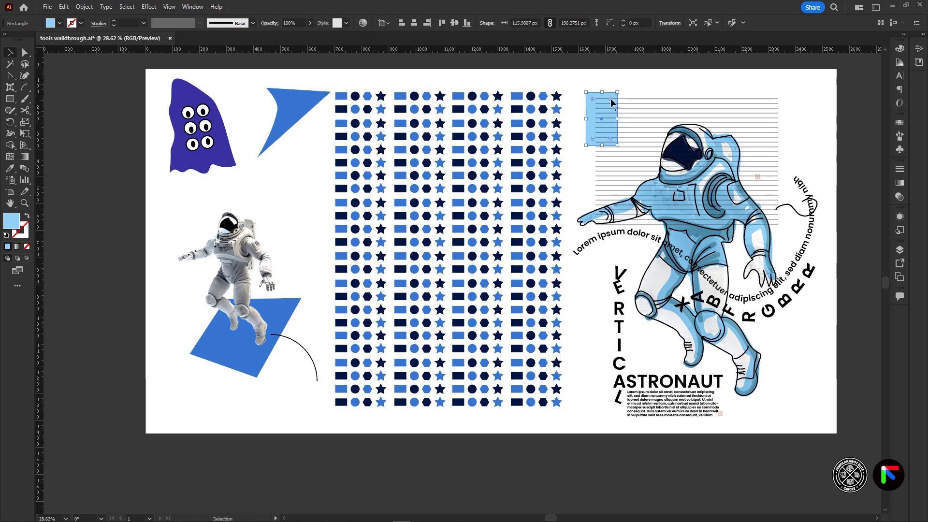
{"action": "mouse_move", "coordinate": [611, 97]}
{"action": "left_mouse_down"}
{"action": "mouse_move", "coordinate": [611, 109]}
{"action": "mouse_move", "coordinate": [612, 98]}
{"action": "left_mouse_up"}
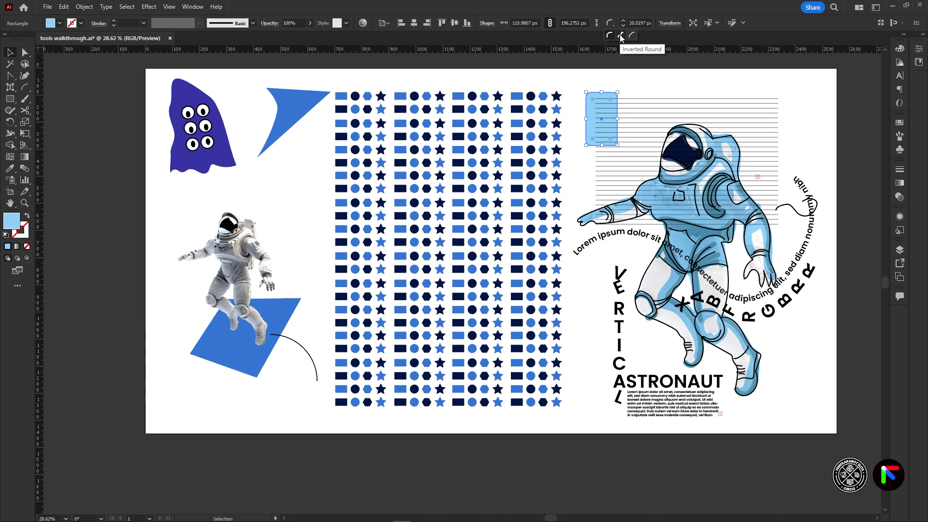
{"action": "left_click", "coordinate": [620, 36]}
{"action": "left_click", "coordinate": [611, 23]}
{"action": "left_click", "coordinate": [631, 35]}
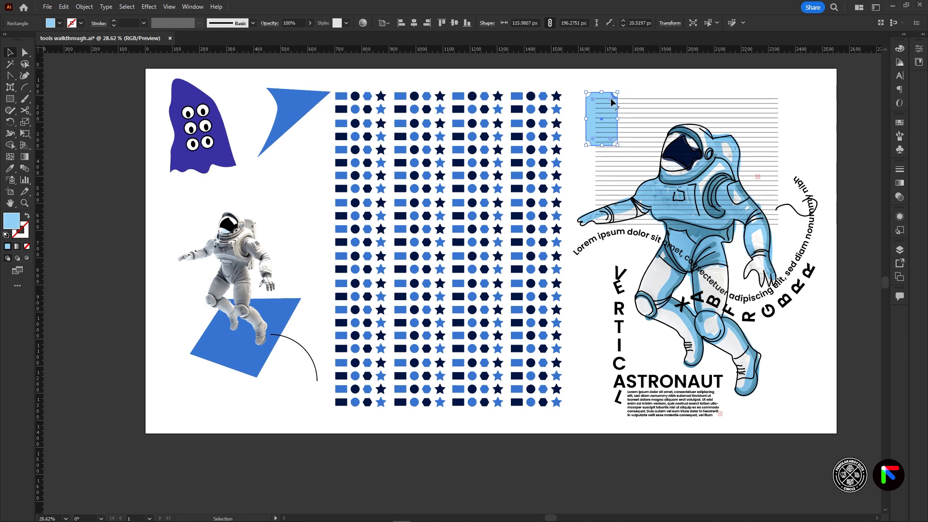
{"action": "mouse_move", "coordinate": [611, 98]}
{"action": "left_mouse_down"}
{"action": "mouse_move", "coordinate": [605, 115]}
{"action": "mouse_move", "coordinate": [609, 106]}
{"action": "left_mouse_up"}
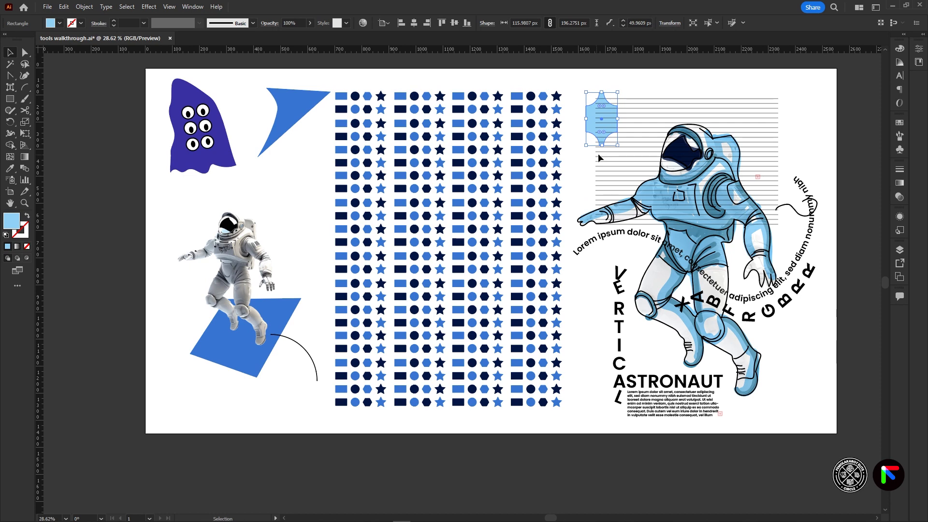
Step: Shorten the inverted-corner rectangle into a four-point sparkle and move it slightly down over the lines
{"action": "left_click_drag", "start_coordinate": [603, 145], "coordinate": [603, 116]}
{"action": "left_click", "coordinate": [630, 89]}
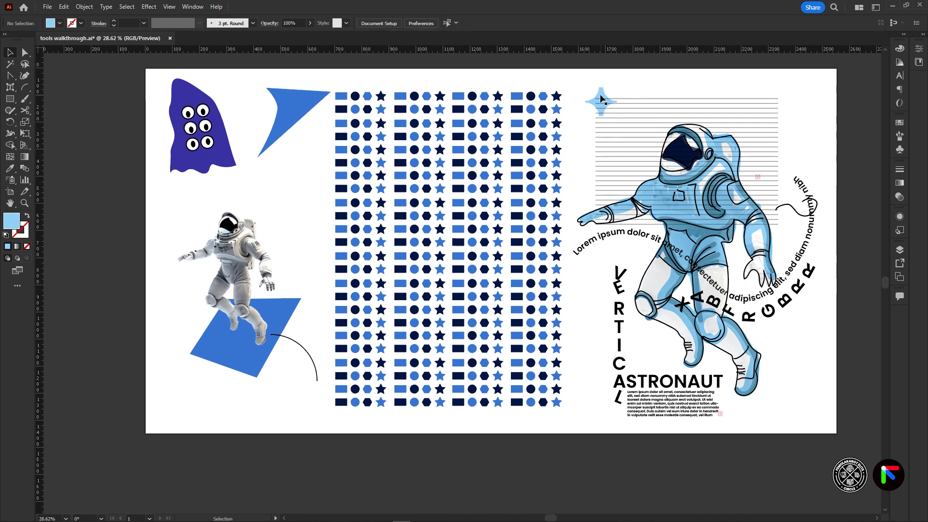
{"action": "left_click", "coordinate": [602, 102]}
{"action": "left_click_drag", "start_coordinate": [601, 122], "coordinate": [602, 124]}
{"action": "left_click", "coordinate": [639, 90]}
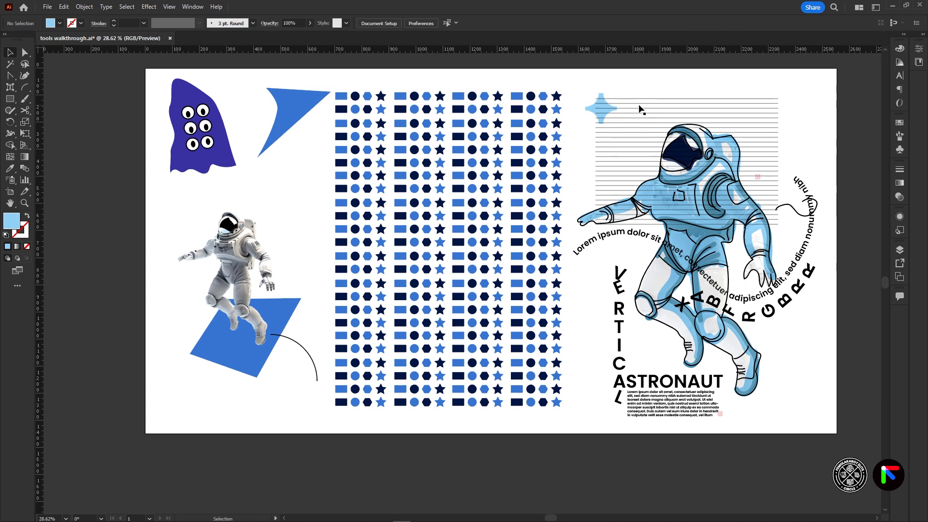
Step: Create a light blue many-pointed star beside the photo astronaut with Radius 1 of 139.702 px and Radius 2 of 69.851 px
{"action": "left_click", "coordinate": [12, 99]}
{"action": "left_click", "coordinate": [12, 99]}
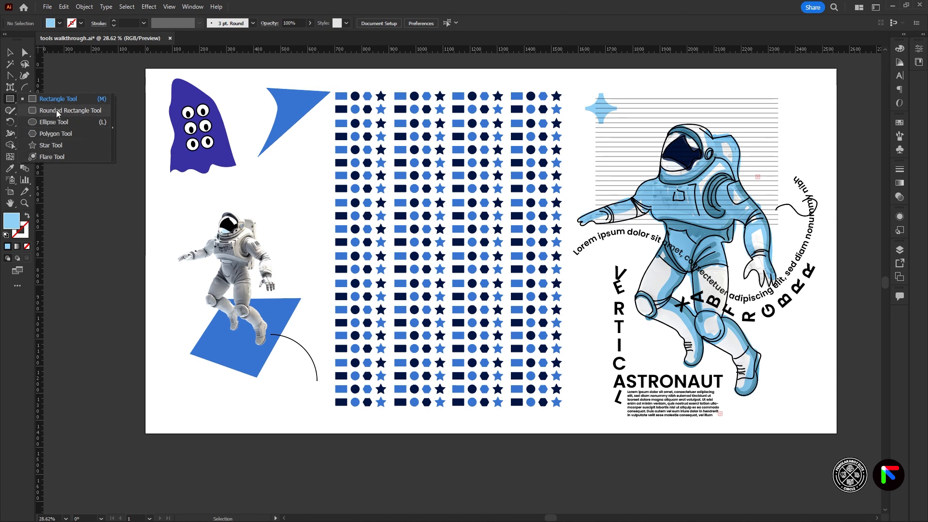
{"action": "left_click", "coordinate": [50, 144]}
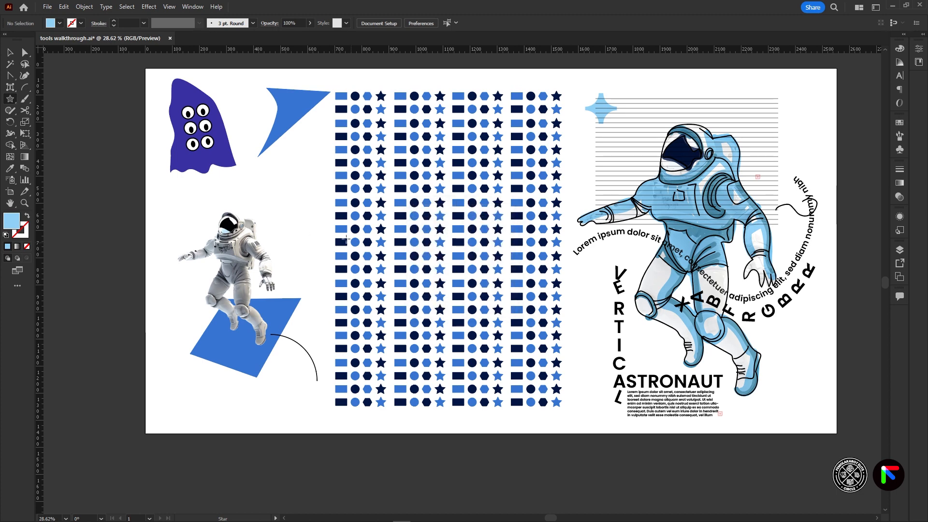
{"action": "left_click", "coordinate": [306, 226]}
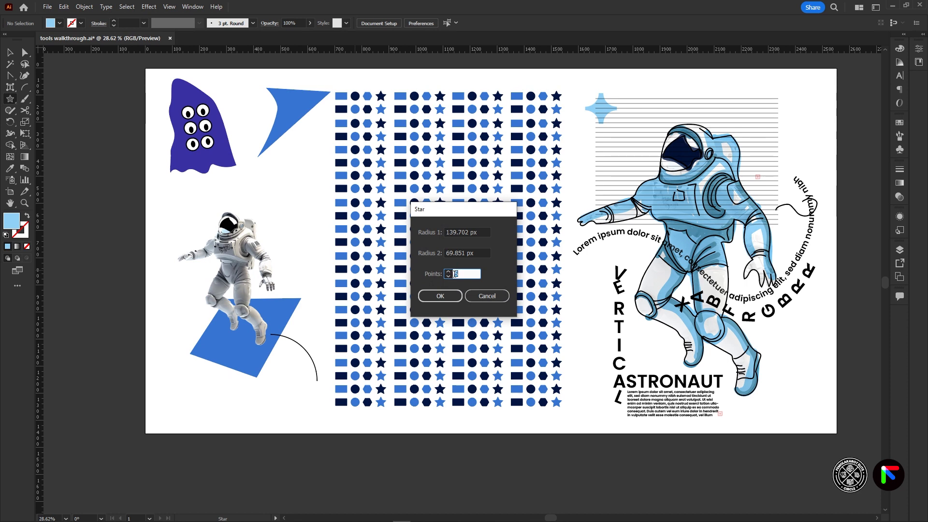
{"action": "left_click", "coordinate": [440, 296]}
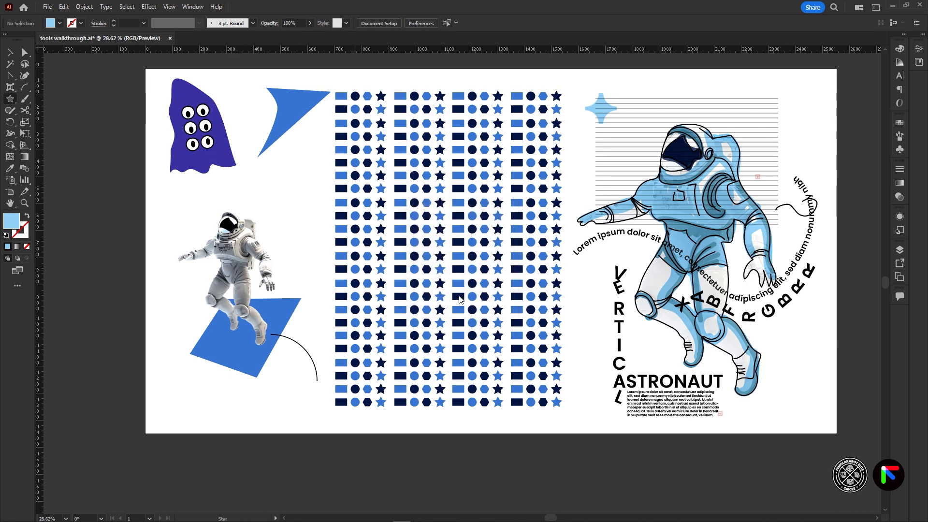
{"action": "left_click", "coordinate": [9, 52]}
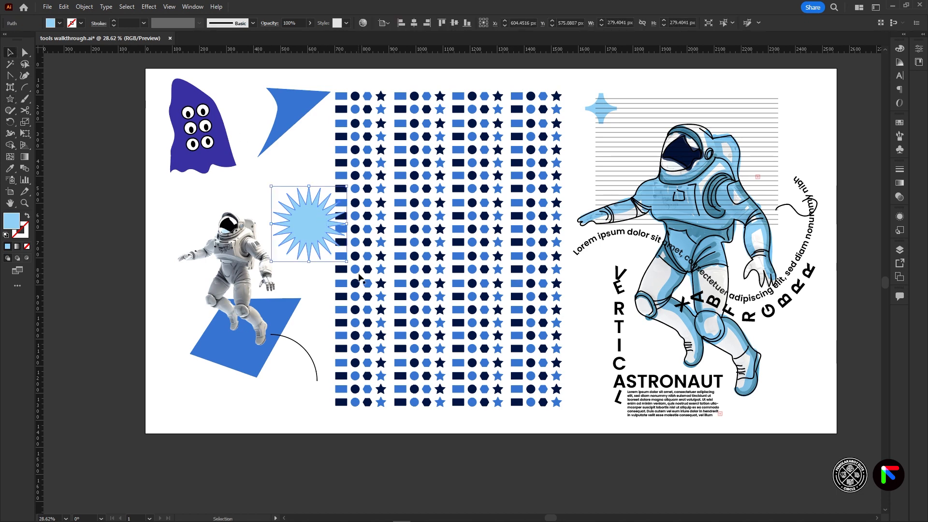
Step: Reshape the starburst with rounded points and place it behind the illustrated astronaut at the lines' upper-right corner, about 214 px wide
{"action": "left_click_drag", "start_coordinate": [347, 262], "coordinate": [409, 329]}
{"action": "left_click_drag", "start_coordinate": [366, 232], "coordinate": [757, 141]}
{"action": "key", "text": "a"}
{"action": "key", "text": "v"}
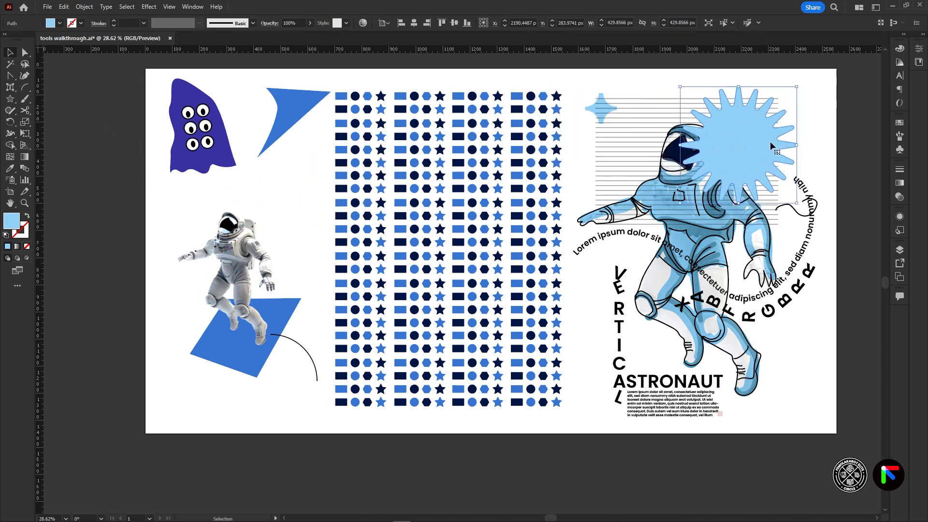
{"action": "key", "text": "ctrl+shift+["}
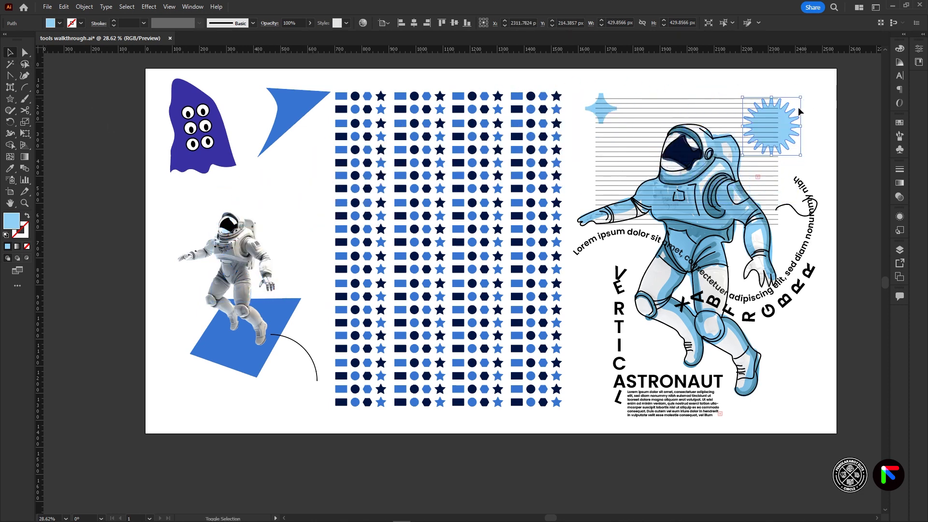
{"action": "left_click_drag", "start_coordinate": [789, 128], "coordinate": [786, 122]}
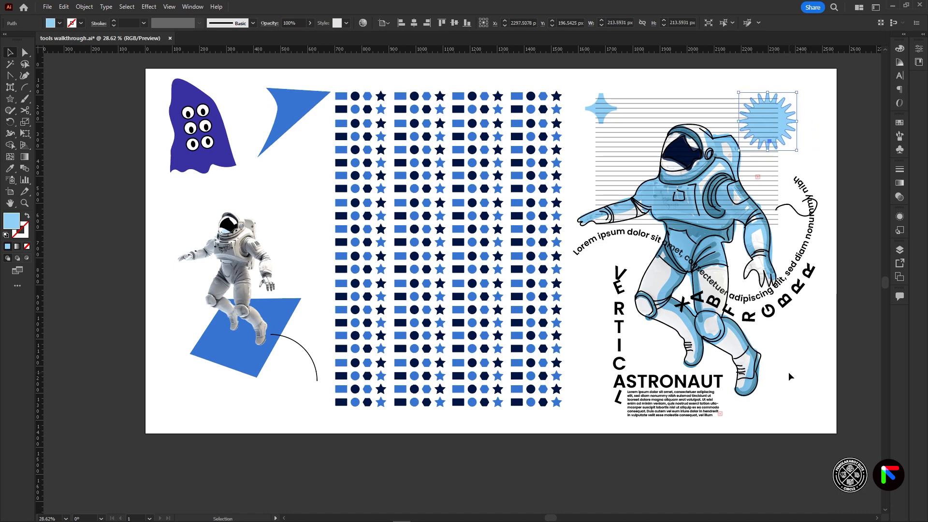
Step: Paint light blue Paintbrush outlines around the photo astronaut and the illustrated astronaut using the rough charcoal-style brush
{"action": "left_click", "coordinate": [26, 100]}
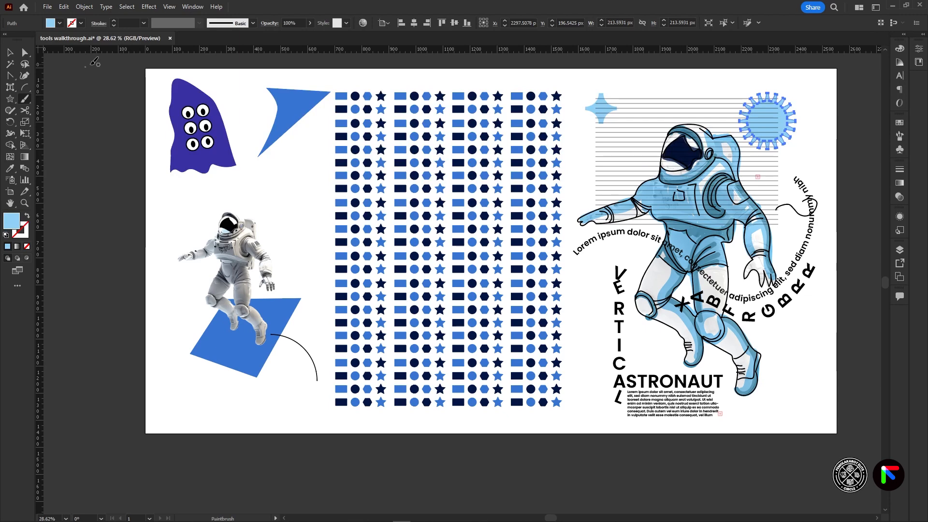
{"action": "left_click", "coordinate": [900, 137]}
{"action": "left_click", "coordinate": [841, 169]}
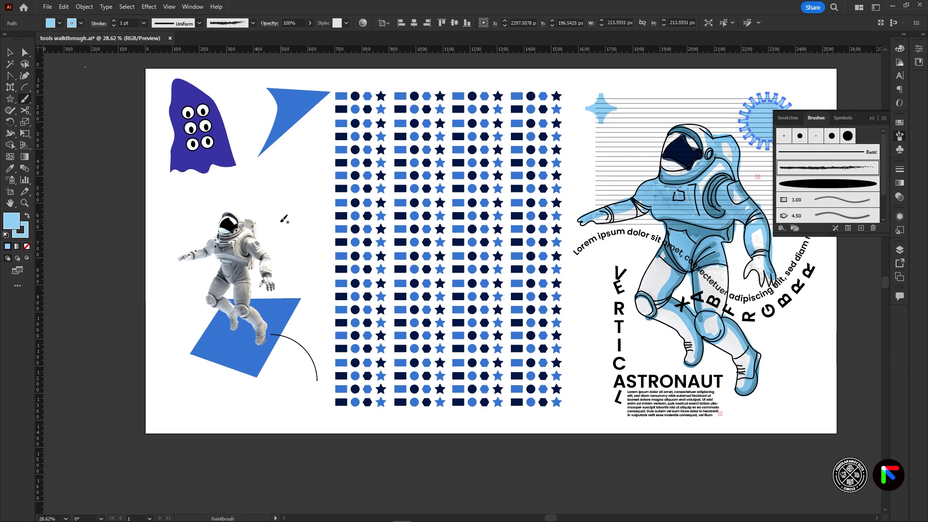
{"action": "mouse_move", "coordinate": [212, 229]}
{"action": "left_mouse_down"}
{"action": "mouse_move", "coordinate": [235, 203]}
{"action": "mouse_move", "coordinate": [258, 209]}
{"action": "mouse_move", "coordinate": [281, 259]}
{"action": "mouse_move", "coordinate": [287, 290]}
{"action": "left_mouse_up"}
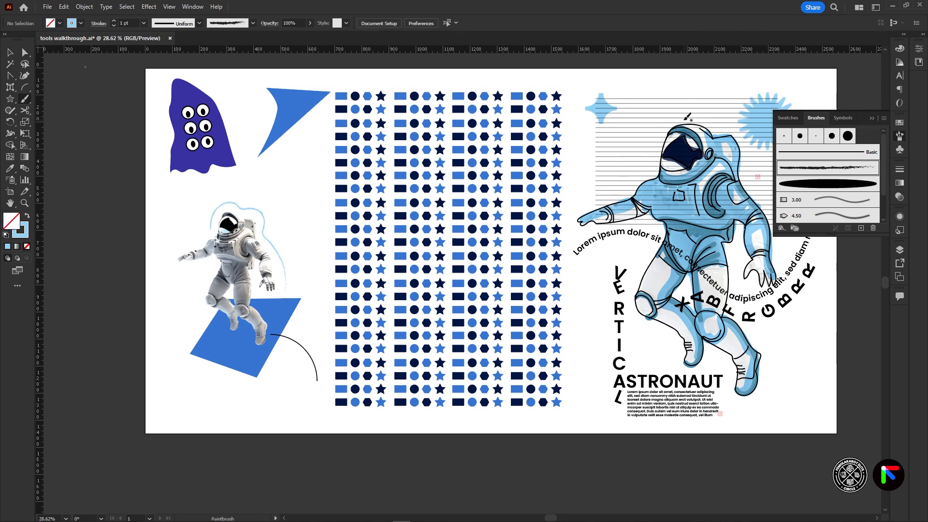
{"action": "mouse_move", "coordinate": [685, 119]}
{"action": "left_mouse_down"}
{"action": "mouse_move", "coordinate": [660, 144]}
{"action": "mouse_move", "coordinate": [653, 173]}
{"action": "mouse_move", "coordinate": [583, 223]}
{"action": "mouse_move", "coordinate": [655, 216]}
{"action": "mouse_move", "coordinate": [664, 225]}
{"action": "left_mouse_up"}
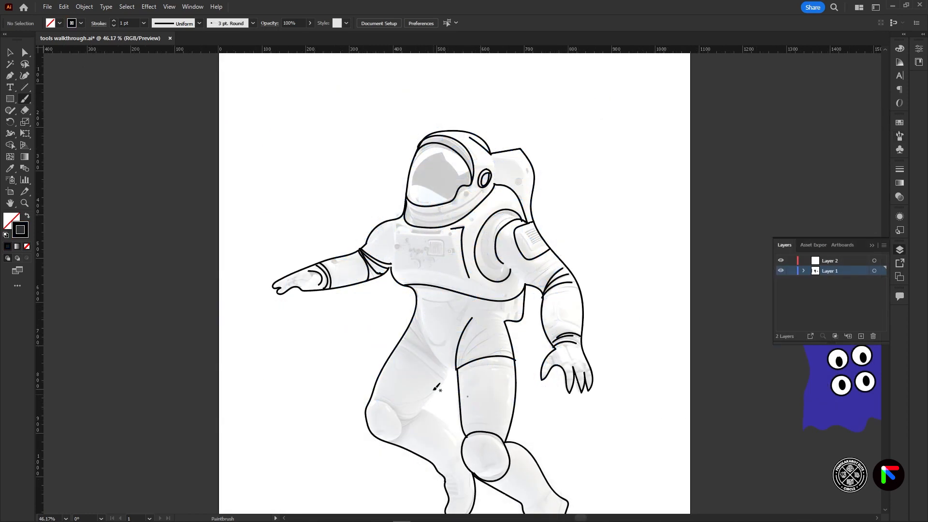
Step: Trace the hip, thigh, knee and lower-leg contours of the faded astronaut with black 1 pt Paintbrush strokes
{"action": "mouse_move", "coordinate": [457, 369]}
{"action": "left_mouse_down"}
{"action": "mouse_move", "coordinate": [432, 351]}
{"action": "mouse_move", "coordinate": [418, 304]}
{"action": "mouse_move", "coordinate": [447, 369]}
{"action": "left_mouse_up"}
{"action": "mouse_move", "coordinate": [403, 343]}
{"action": "left_mouse_down"}
{"action": "mouse_move", "coordinate": [450, 371]}
{"action": "mouse_move", "coordinate": [427, 402]}
{"action": "mouse_move", "coordinate": [395, 416]}
{"action": "left_mouse_up"}
{"action": "left_click_drag", "start_coordinate": [396, 422], "coordinate": [424, 407]}
{"action": "mouse_move", "coordinate": [424, 407]}
{"action": "left_mouse_down"}
{"action": "mouse_move", "coordinate": [400, 428]}
{"action": "mouse_move", "coordinate": [396, 417]}
{"action": "mouse_move", "coordinate": [388, 443]}
{"action": "left_mouse_up"}
{"action": "left_click_drag", "start_coordinate": [367, 413], "coordinate": [387, 439]}
{"action": "left_click_drag", "start_coordinate": [424, 409], "coordinate": [465, 440]}
Step: Paint two wavy black Paintbrush strokes beside the astronaut's backpack, going through the Paintbrush Tool Options before each one
{"action": "double_click", "coordinate": [25, 99]}
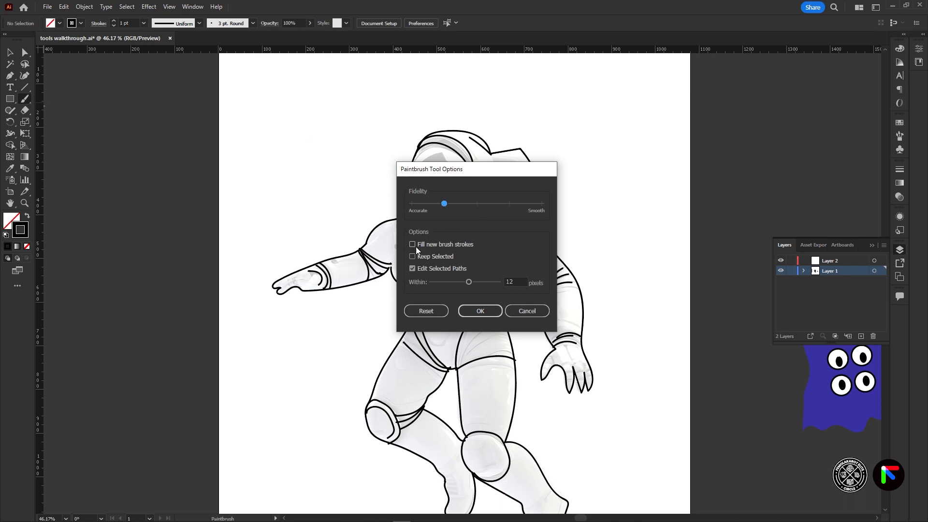
{"action": "left_click", "coordinate": [480, 310]}
{"action": "left_click_drag", "start_coordinate": [564, 195], "coordinate": [580, 157]}
{"action": "key", "text": "Return"}
{"action": "left_click", "coordinate": [490, 312]}
{"action": "left_click_drag", "start_coordinate": [574, 222], "coordinate": [630, 189]}
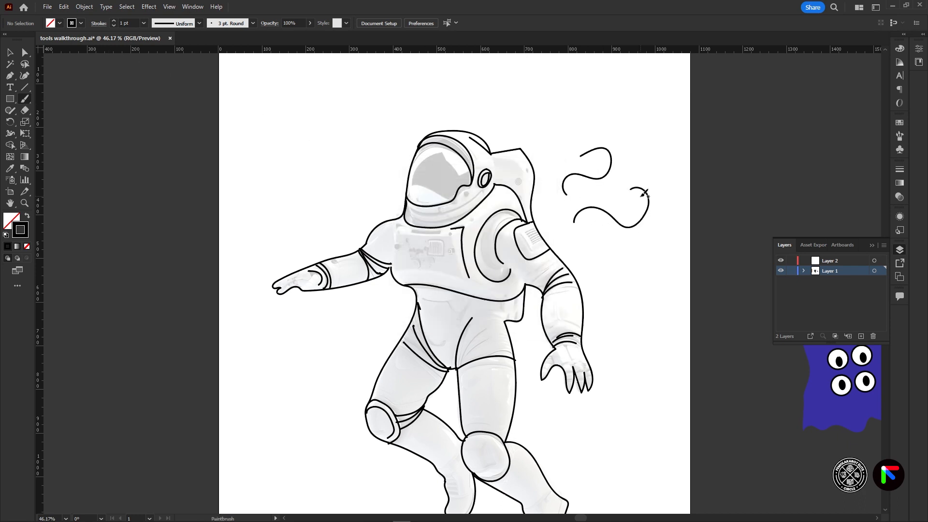
Step: Set the Paintbrush Fidelity to Accurate and paint a third wavy stroke below the other two
{"action": "double_click", "coordinate": [25, 99]}
{"action": "left_click", "coordinate": [412, 204]}
{"action": "left_click", "coordinate": [493, 314]}
{"action": "left_click_drag", "start_coordinate": [592, 269], "coordinate": [635, 255]}
Step: Trace the astronaut's thigh creases, waist line, chest box and visor details with black Paintbrush strokes
{"action": "double_click", "coordinate": [25, 99]}
{"action": "left_click", "coordinate": [490, 311]}
{"action": "left_click_drag", "start_coordinate": [460, 363], "coordinate": [488, 330]}
{"action": "left_click_drag", "start_coordinate": [495, 336], "coordinate": [457, 370]}
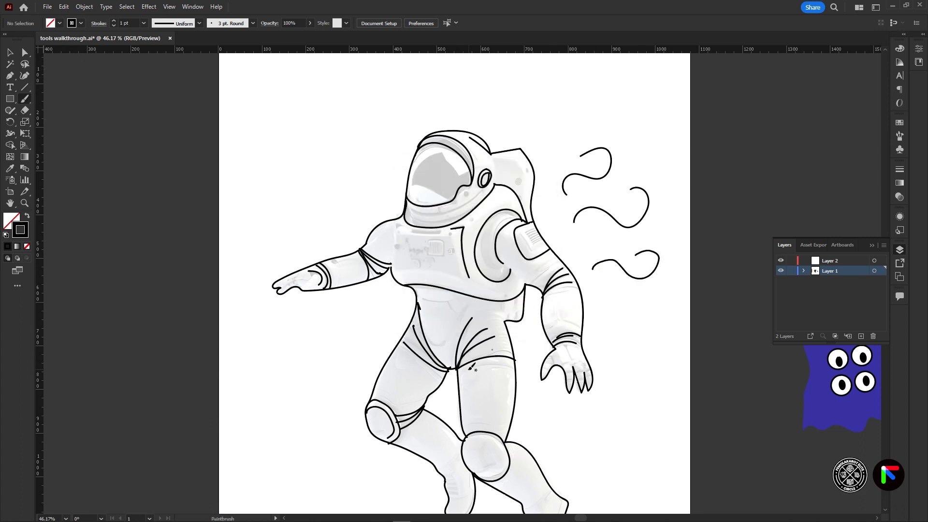
{"action": "left_click_drag", "start_coordinate": [419, 299], "coordinate": [466, 323]}
{"action": "mouse_move", "coordinate": [435, 240]}
{"action": "left_mouse_down"}
{"action": "mouse_move", "coordinate": [428, 252]}
{"action": "mouse_move", "coordinate": [442, 239]}
{"action": "left_mouse_up"}
{"action": "mouse_move", "coordinate": [452, 198]}
{"action": "left_mouse_down"}
{"action": "mouse_move", "coordinate": [417, 184]}
{"action": "mouse_move", "coordinate": [428, 154]}
{"action": "mouse_move", "coordinate": [450, 148]}
{"action": "mouse_move", "coordinate": [477, 181]}
{"action": "left_mouse_up"}
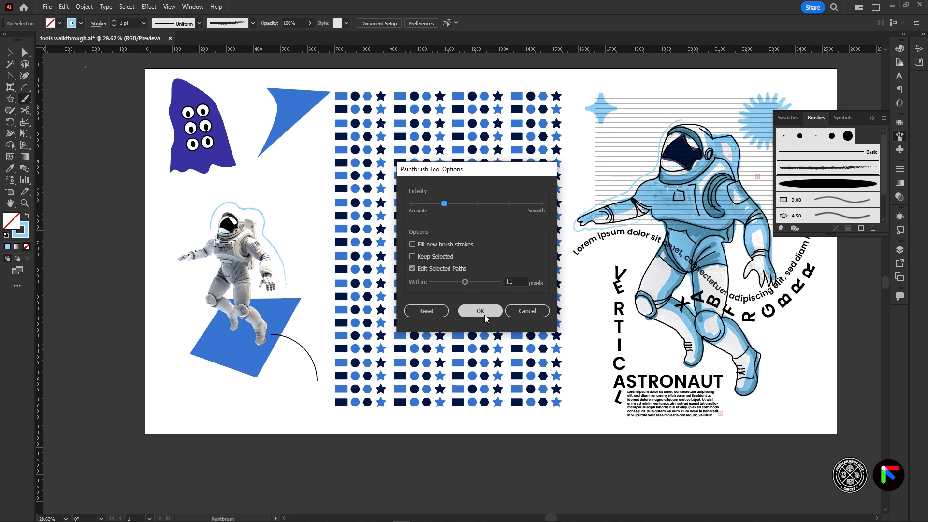
Step: Switch to the Blob Brush and paint light blue shading along the astronaut's arms, backpack and collar
{"action": "left_click", "coordinate": [488, 315]}
{"action": "right_click", "coordinate": [24, 99]}
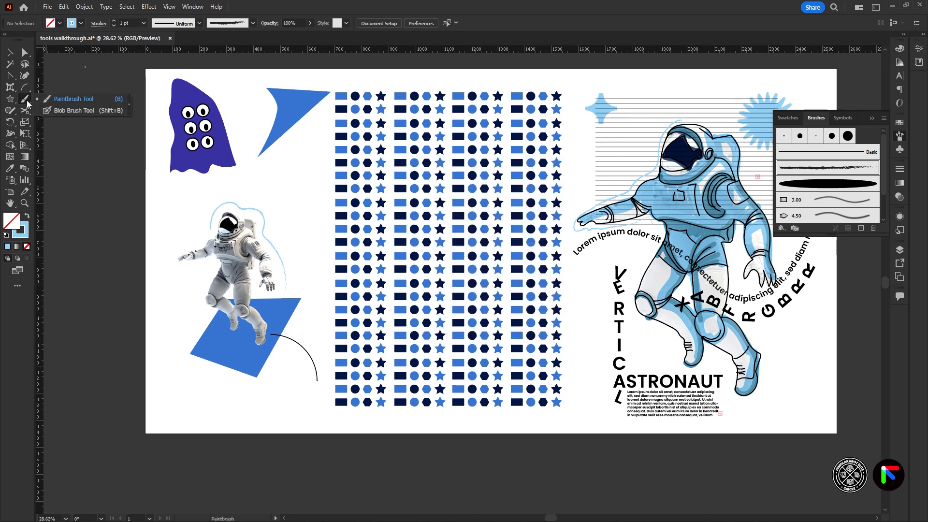
{"action": "left_click", "coordinate": [68, 110]}
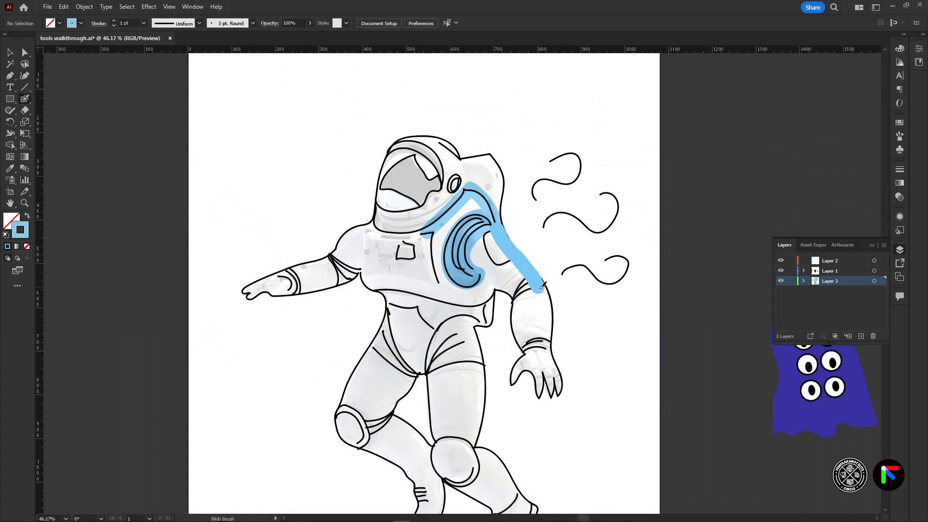
{"action": "left_click_drag", "start_coordinate": [556, 379], "coordinate": [545, 290]}
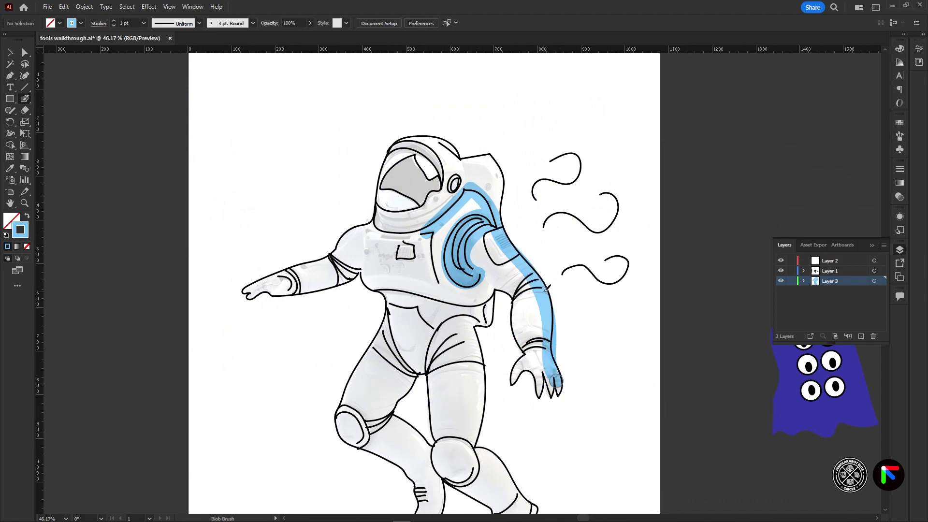
{"action": "mouse_move", "coordinate": [465, 186]}
{"action": "left_mouse_down"}
{"action": "mouse_move", "coordinate": [479, 153]}
{"action": "mouse_move", "coordinate": [502, 220]}
{"action": "left_mouse_up"}
{"action": "mouse_move", "coordinate": [373, 225]}
{"action": "left_mouse_down"}
{"action": "mouse_move", "coordinate": [327, 265]}
{"action": "mouse_move", "coordinate": [247, 288]}
{"action": "mouse_move", "coordinate": [426, 223]}
{"action": "mouse_move", "coordinate": [457, 196]}
{"action": "left_mouse_up"}
Step: Paint light blue Blob Brush shading over the astronaut's hips, legs and the lower edge of the torso
{"action": "left_click_drag", "start_coordinate": [425, 375], "coordinate": [440, 432]}
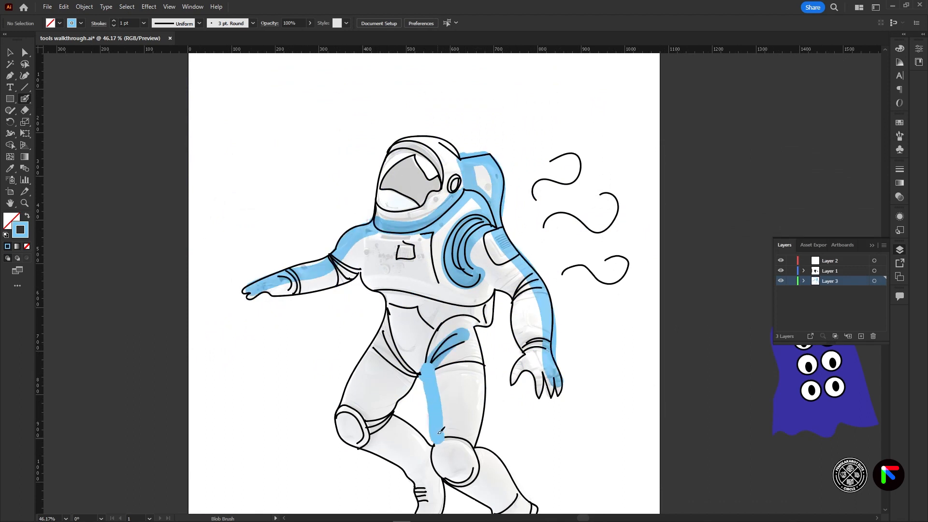
{"action": "mouse_move", "coordinate": [386, 323]}
{"action": "left_mouse_down"}
{"action": "mouse_move", "coordinate": [379, 419]}
{"action": "mouse_move", "coordinate": [435, 467]}
{"action": "left_mouse_up"}
{"action": "mouse_move", "coordinate": [401, 350]}
{"action": "left_mouse_down"}
{"action": "mouse_move", "coordinate": [380, 416]}
{"action": "mouse_move", "coordinate": [432, 467]}
{"action": "mouse_move", "coordinate": [437, 510]}
{"action": "left_mouse_up"}
{"action": "mouse_move", "coordinate": [386, 293]}
{"action": "left_mouse_down"}
{"action": "mouse_move", "coordinate": [425, 357]}
{"action": "mouse_move", "coordinate": [448, 312]}
{"action": "mouse_move", "coordinate": [477, 350]}
{"action": "mouse_move", "coordinate": [477, 310]}
{"action": "mouse_move", "coordinate": [493, 292]}
{"action": "mouse_move", "coordinate": [398, 289]}
{"action": "mouse_move", "coordinate": [357, 273]}
{"action": "left_mouse_up"}
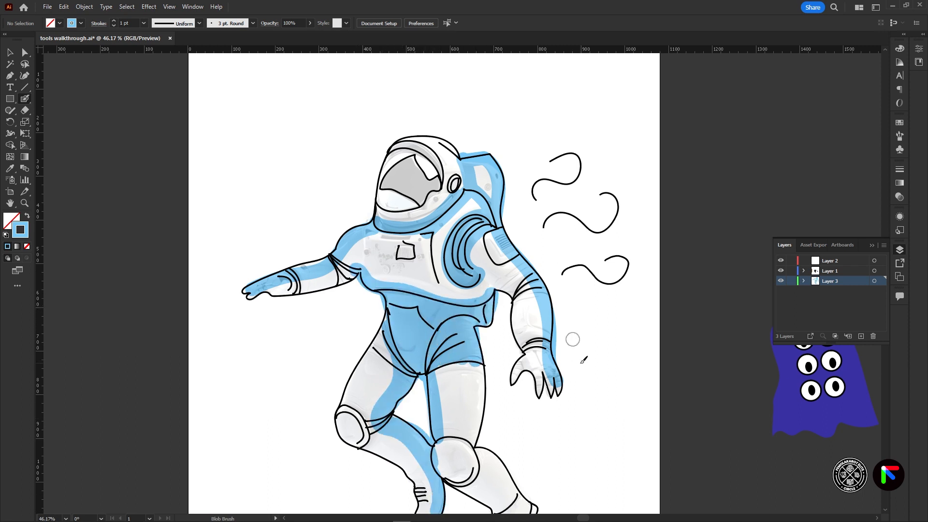
{"action": "left_click_drag", "start_coordinate": [584, 360], "coordinate": [567, 264]}
{"action": "mouse_move", "coordinate": [348, 140]}
{"action": "left_mouse_down"}
{"action": "mouse_move", "coordinate": [333, 188]}
{"action": "mouse_move", "coordinate": [401, 169]}
{"action": "mouse_move", "coordinate": [501, 192]}
{"action": "mouse_move", "coordinate": [532, 285]}
{"action": "left_mouse_up"}
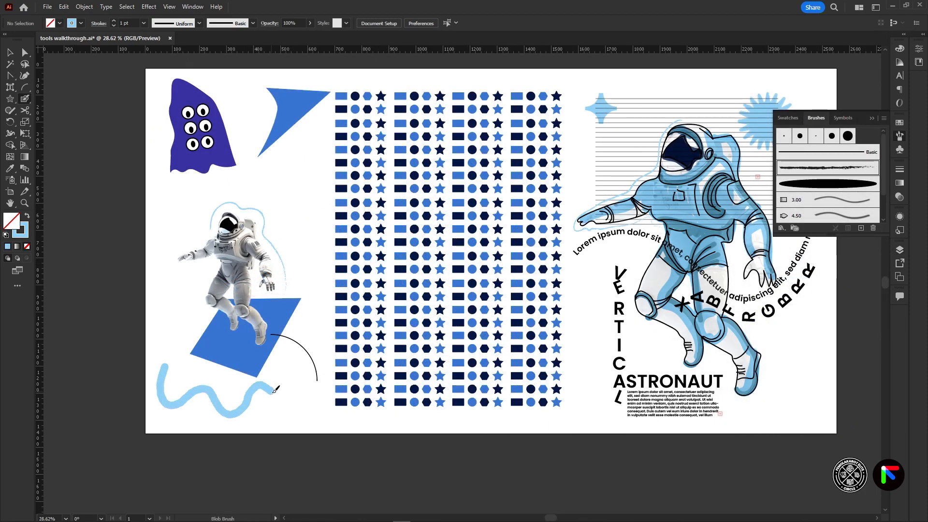
Step: Paint a light blue wavy Blob Brush line about 543 px wide below the photo astronaut and inspect its outlined shape up close
{"action": "mouse_move", "coordinate": [276, 389]}
{"action": "left_mouse_down"}
{"action": "mouse_move", "coordinate": [296, 394]}
{"action": "mouse_move", "coordinate": [300, 355]}
{"action": "left_mouse_up"}
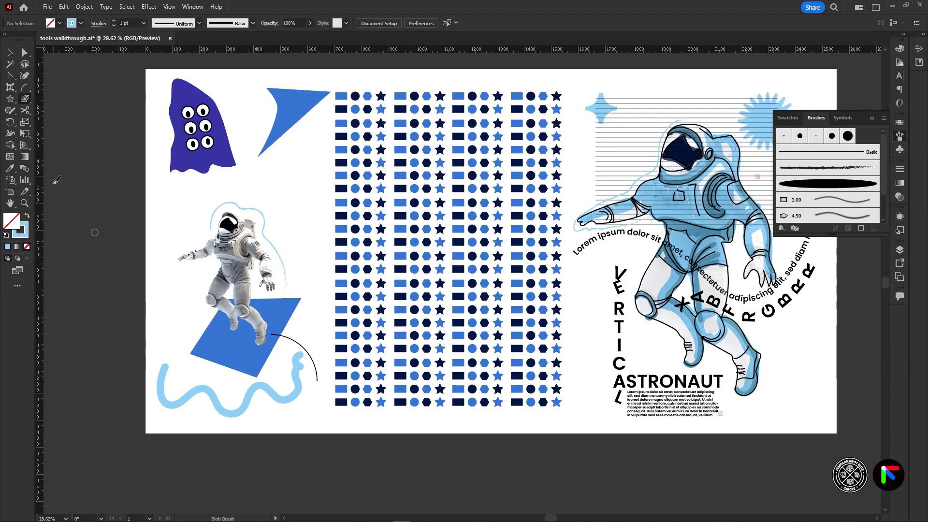
{"action": "key", "text": "v"}
{"action": "left_click", "coordinate": [292, 403]}
{"action": "key", "text": "z"}
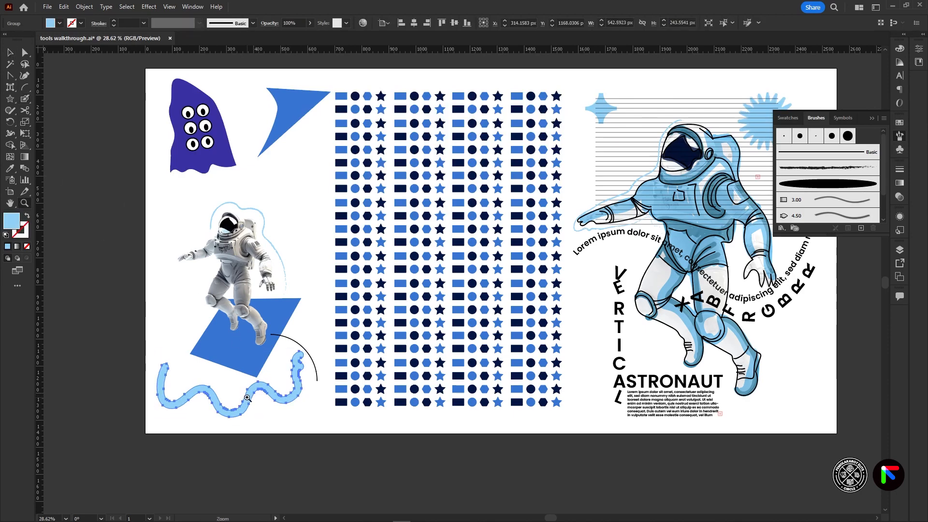
{"action": "left_click_drag", "start_coordinate": [241, 400], "coordinate": [358, 397]}
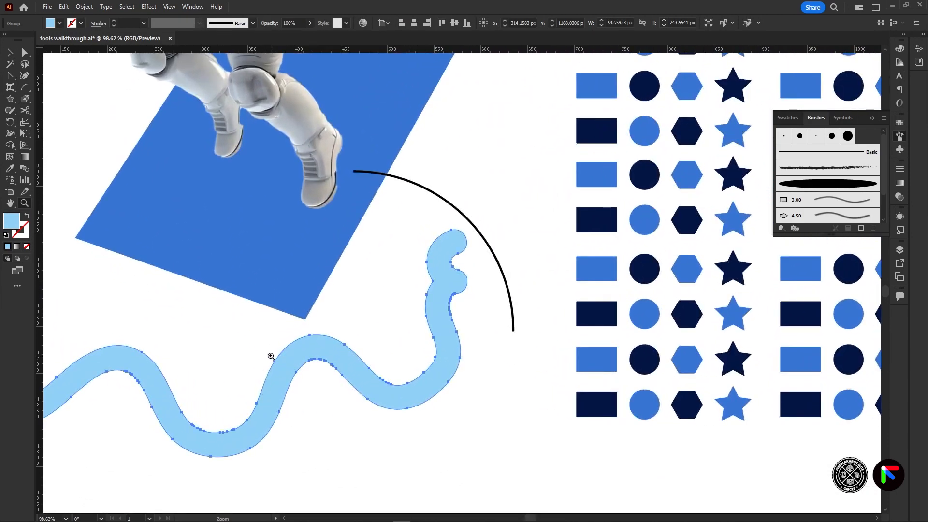
{"action": "left_click_drag", "start_coordinate": [396, 318], "coordinate": [310, 369]}
{"action": "key", "text": "v"}
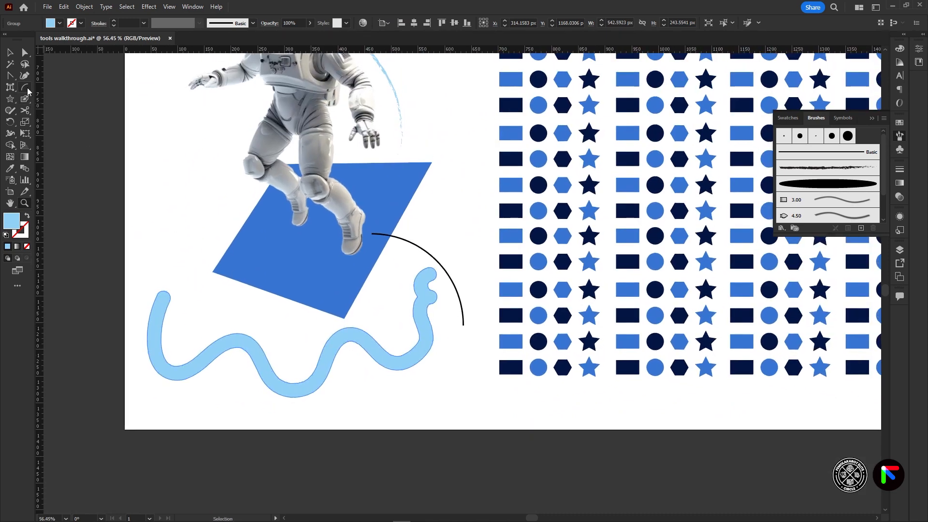
Step: Paint a thin wavy Paintbrush line with the charcoal-style brush just above the thick one, then select the thick line for comparison
{"action": "left_click", "coordinate": [25, 99]}
{"action": "mouse_move", "coordinate": [185, 297]}
{"action": "left_mouse_down"}
{"action": "mouse_move", "coordinate": [177, 325]}
{"action": "mouse_move", "coordinate": [225, 317]}
{"action": "mouse_move", "coordinate": [277, 348]}
{"action": "mouse_move", "coordinate": [382, 316]}
{"action": "mouse_move", "coordinate": [413, 321]}
{"action": "mouse_move", "coordinate": [425, 261]}
{"action": "left_mouse_up"}
{"action": "key", "text": "v"}
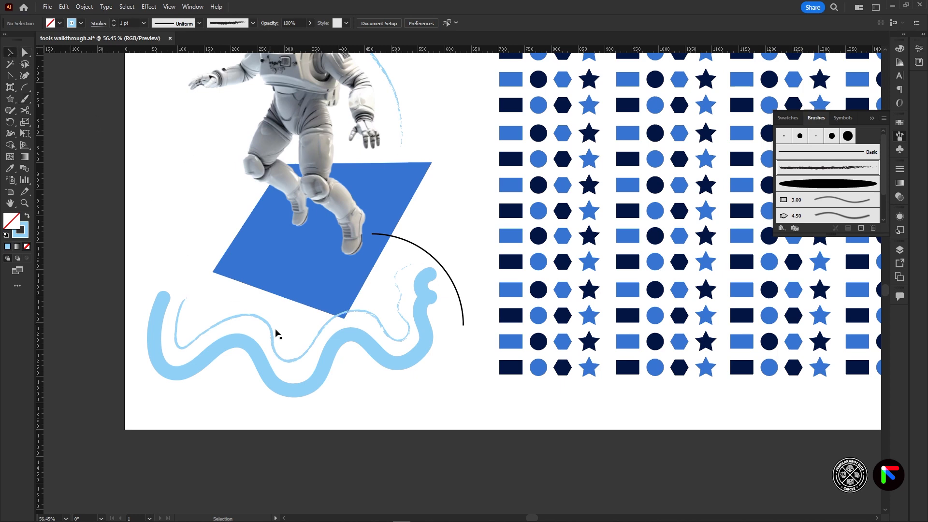
{"action": "left_click", "coordinate": [285, 363]}
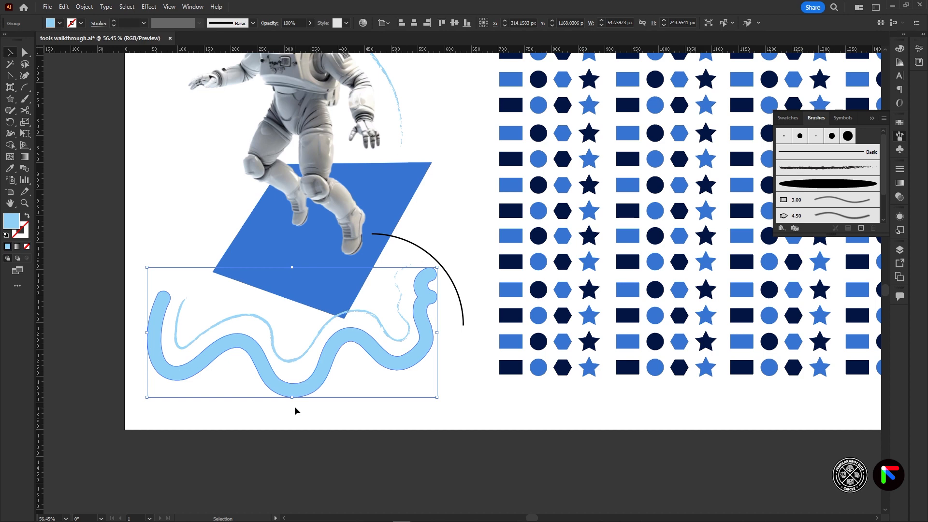
{"action": "key", "text": "z"}
{"action": "left_click_drag", "start_coordinate": [768, 316], "coordinate": [382, 388]}
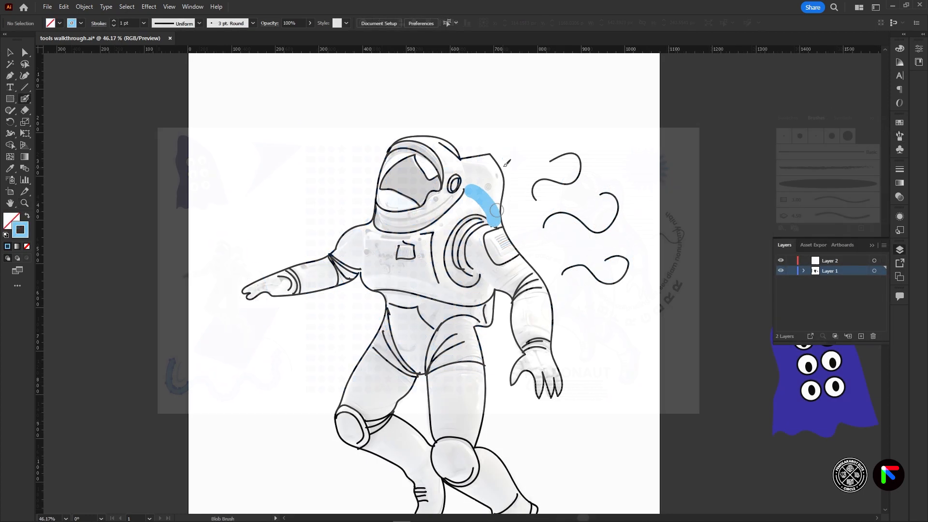
Step: Place Layer 3 below Layer 1 and shade the astronaut's chest, arms, backpack and collar on it in light blue
{"action": "left_click_drag", "start_coordinate": [830, 275], "coordinate": [830, 286]}
{"action": "mouse_move", "coordinate": [423, 236]}
{"action": "left_mouse_down"}
{"action": "mouse_move", "coordinate": [482, 194]}
{"action": "mouse_move", "coordinate": [491, 224]}
{"action": "mouse_move", "coordinate": [463, 282]}
{"action": "mouse_move", "coordinate": [471, 217]}
{"action": "mouse_move", "coordinate": [459, 263]}
{"action": "left_mouse_up"}
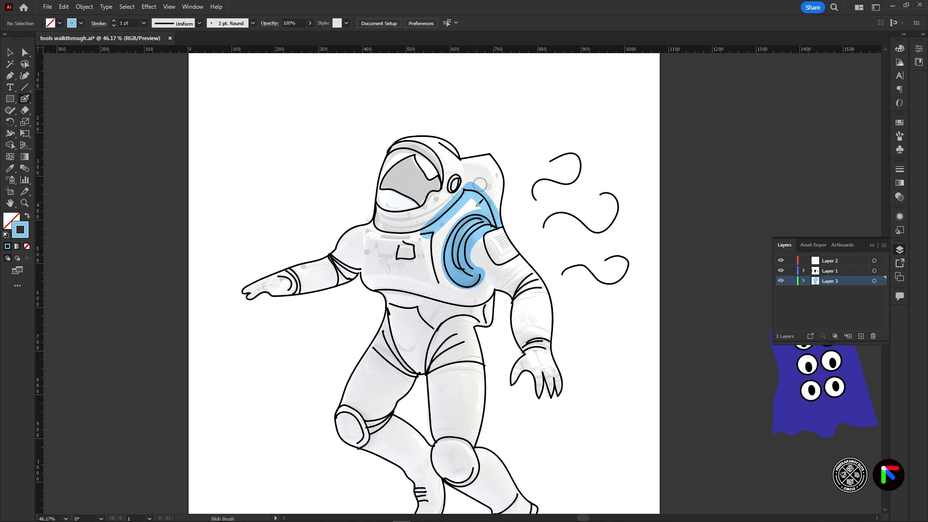
{"action": "mouse_move", "coordinate": [493, 226]}
{"action": "left_mouse_down"}
{"action": "mouse_move", "coordinate": [544, 292]}
{"action": "mouse_move", "coordinate": [551, 387]}
{"action": "left_mouse_up"}
{"action": "mouse_move", "coordinate": [481, 183]}
{"action": "left_mouse_down"}
{"action": "mouse_move", "coordinate": [464, 155]}
{"action": "mouse_move", "coordinate": [501, 220]}
{"action": "left_mouse_up"}
{"action": "mouse_move", "coordinate": [366, 227]}
{"action": "left_mouse_down"}
{"action": "mouse_move", "coordinate": [314, 268]}
{"action": "mouse_move", "coordinate": [247, 290]}
{"action": "mouse_move", "coordinate": [420, 223]}
{"action": "mouse_move", "coordinate": [456, 198]}
{"action": "left_mouse_up"}
Step: Shade the astronaut's thighs, pelvis and lower leg with light blue Blob Brush strokes on Layer 3
{"action": "mouse_move", "coordinate": [424, 377]}
{"action": "left_mouse_down"}
{"action": "mouse_move", "coordinate": [448, 348]}
{"action": "mouse_move", "coordinate": [436, 443]}
{"action": "left_mouse_up"}
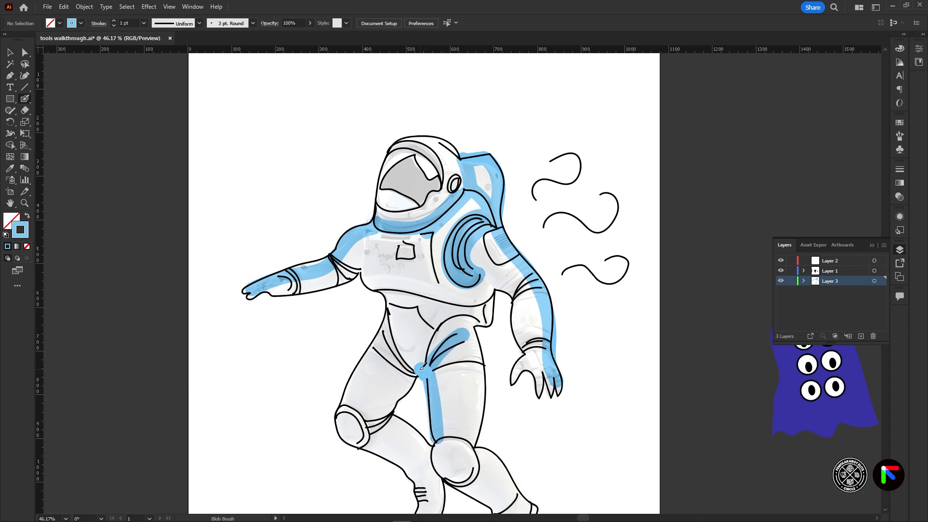
{"action": "mouse_move", "coordinate": [387, 323]}
{"action": "left_mouse_down"}
{"action": "mouse_move", "coordinate": [378, 414]}
{"action": "mouse_move", "coordinate": [434, 462]}
{"action": "left_mouse_up"}
{"action": "mouse_move", "coordinate": [404, 356]}
{"action": "left_mouse_down"}
{"action": "mouse_move", "coordinate": [387, 416]}
{"action": "mouse_move", "coordinate": [435, 507]}
{"action": "left_mouse_up"}
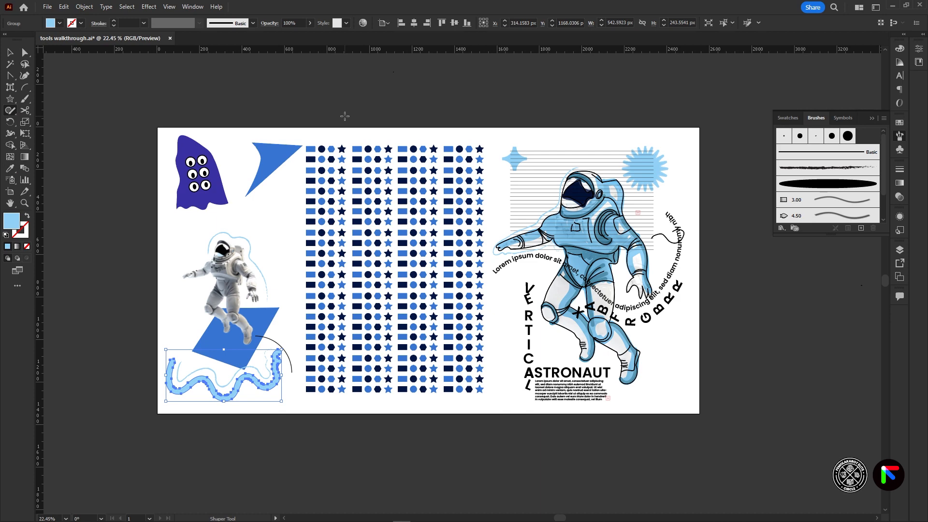
Step: Deselect the artwork and extend the artboard downward to a height of about 1809 px
{"action": "key", "text": "ctrl+shift+a"}
{"action": "key", "text": "o"}
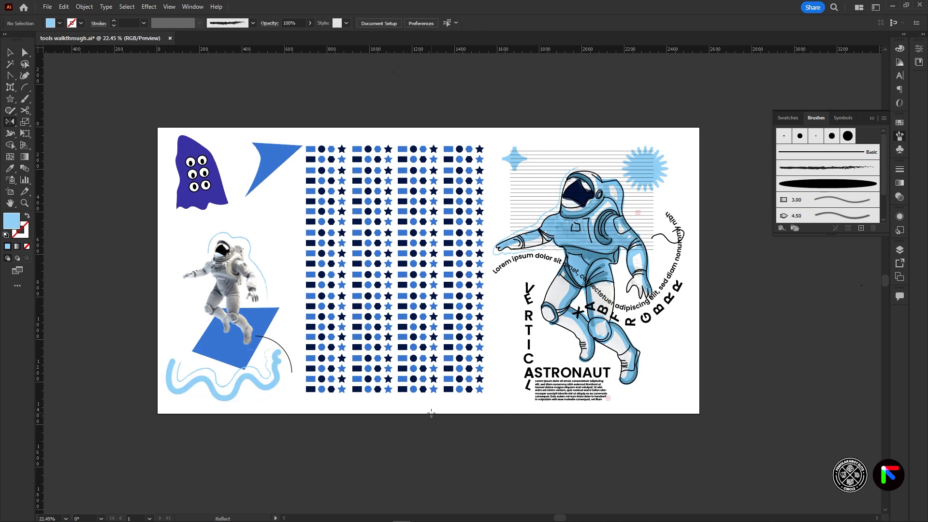
{"action": "key", "text": "shift+o"}
{"action": "left_click_drag", "start_coordinate": [428, 414], "coordinate": [431, 504]}
{"action": "scroll", "coordinate": [778, 361], "scroll_direction": "down", "scroll_amount": 4}
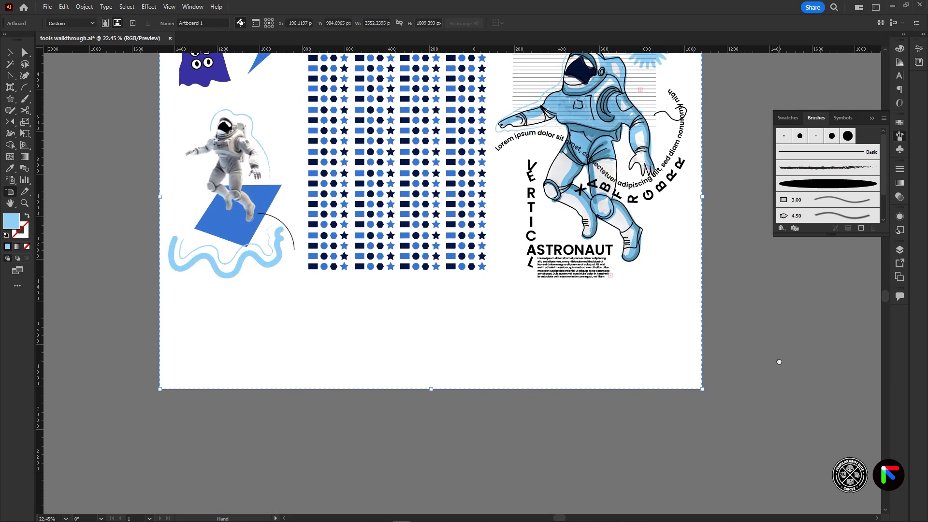
{"action": "scroll", "coordinate": [727, 387], "scroll_direction": "up", "scroll_amount": 2}
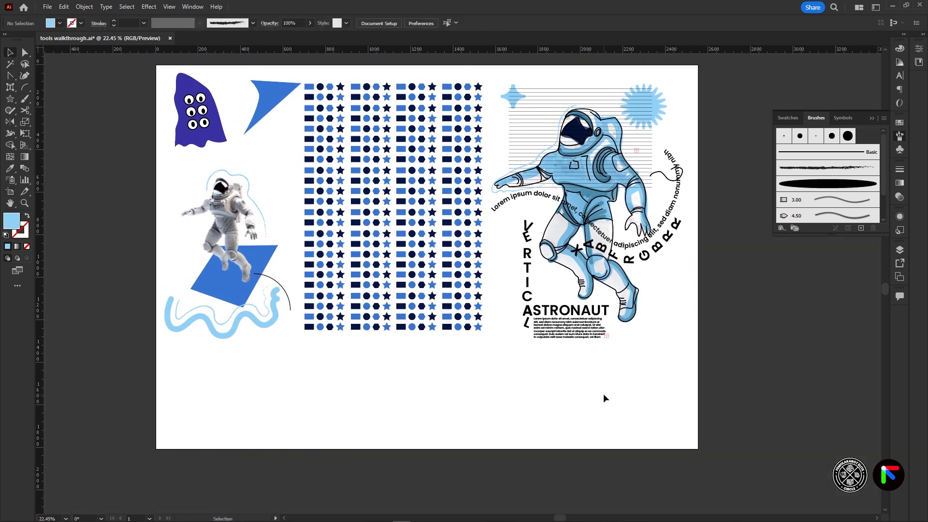
Step: Draw an ellipse and an overlapping downward-pointing triangle with the Shaper tool below the shape pattern, and merge them into one cone
{"action": "left_click", "coordinate": [10, 110]}
{"action": "mouse_move", "coordinate": [430, 369]}
{"action": "left_mouse_down"}
{"action": "mouse_move", "coordinate": [417, 397]}
{"action": "mouse_move", "coordinate": [432, 367]}
{"action": "left_mouse_up"}
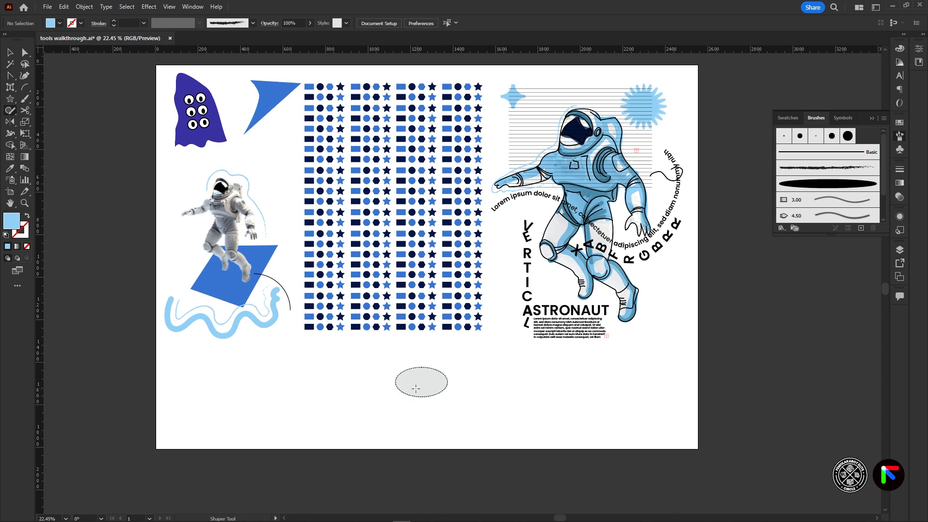
{"action": "mouse_move", "coordinate": [405, 388]}
{"action": "left_mouse_down"}
{"action": "mouse_move", "coordinate": [421, 427]}
{"action": "mouse_move", "coordinate": [437, 382]}
{"action": "mouse_move", "coordinate": [403, 381]}
{"action": "left_mouse_up"}
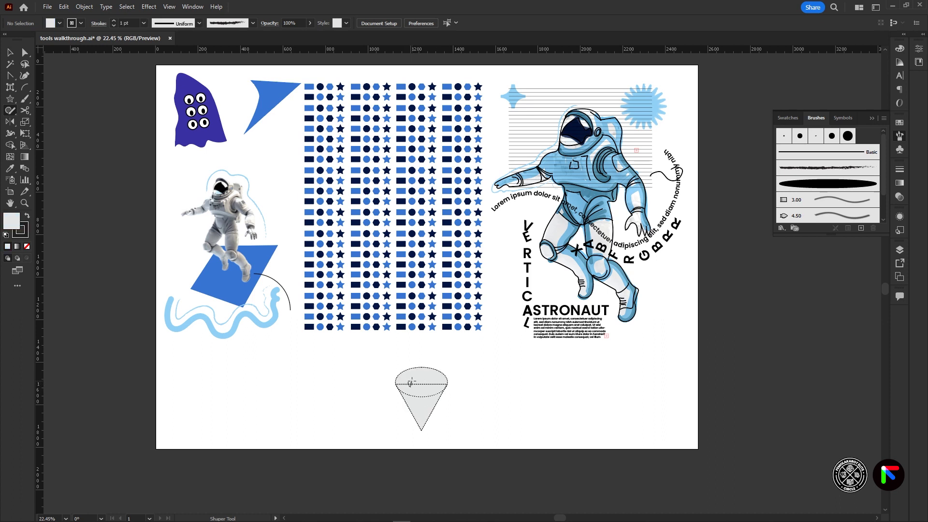
{"action": "left_click_drag", "start_coordinate": [427, 385], "coordinate": [430, 384]}
Step: Draw a triangle, an ellipse and a square beside the cone with the Shaper tool
{"action": "mouse_move", "coordinate": [560, 408]}
{"action": "left_mouse_down"}
{"action": "mouse_move", "coordinate": [571, 360]}
{"action": "mouse_move", "coordinate": [601, 410]}
{"action": "mouse_move", "coordinate": [553, 414]}
{"action": "left_mouse_up"}
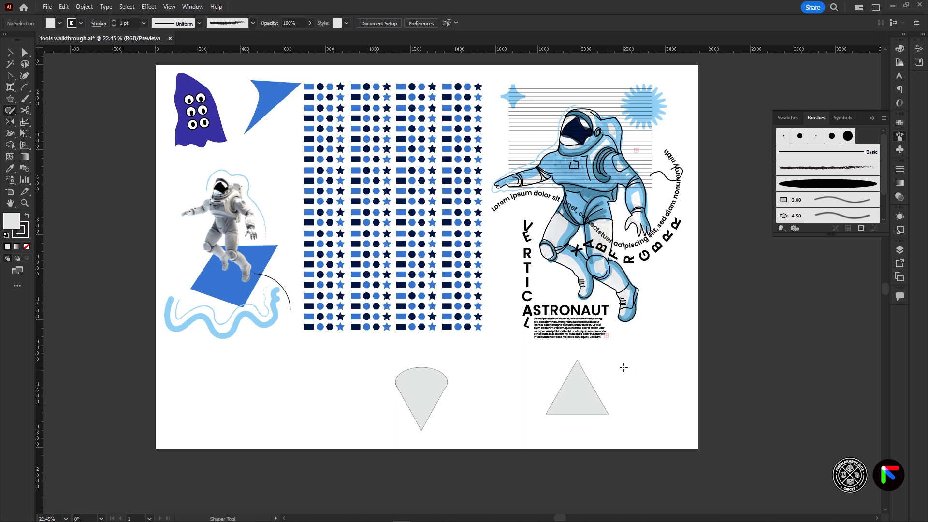
{"action": "mouse_move", "coordinate": [640, 360]}
{"action": "left_mouse_down"}
{"action": "mouse_move", "coordinate": [621, 370]}
{"action": "mouse_move", "coordinate": [644, 366]}
{"action": "left_mouse_up"}
{"action": "mouse_move", "coordinate": [489, 364]}
{"action": "left_mouse_down"}
{"action": "mouse_move", "coordinate": [533, 404]}
{"action": "mouse_move", "coordinate": [478, 358]}
{"action": "mouse_move", "coordinate": [490, 358]}
{"action": "left_mouse_up"}
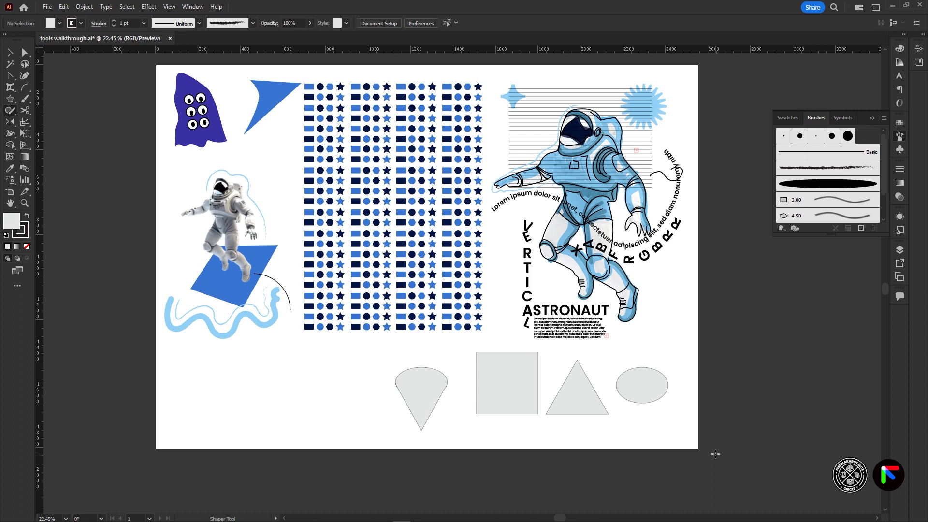
Step: Move the triangle slightly down and show the Pathfinder options
{"action": "key", "text": "v"}
{"action": "mouse_move", "coordinate": [580, 406]}
{"action": "left_mouse_down"}
{"action": "mouse_move", "coordinate": [544, 419]}
{"action": "mouse_move", "coordinate": [509, 417]}
{"action": "mouse_move", "coordinate": [580, 409]}
{"action": "left_mouse_up"}
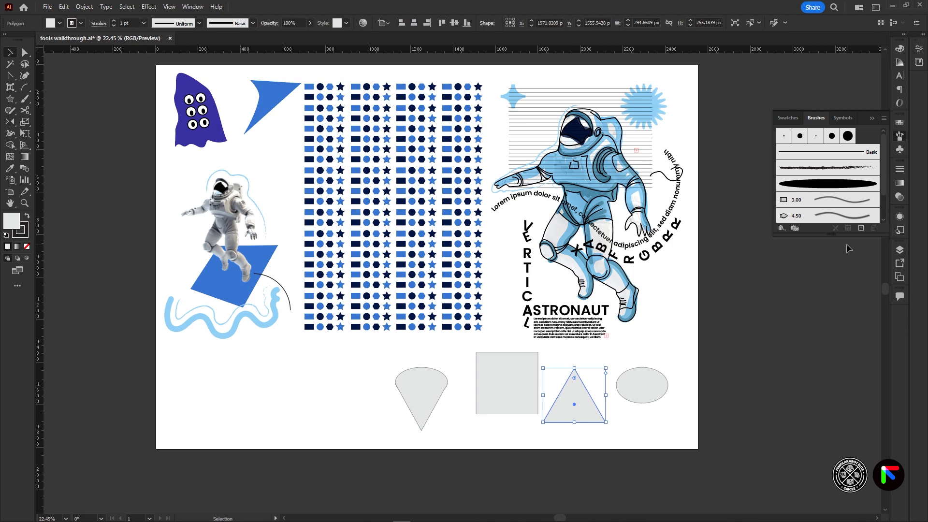
{"action": "left_click", "coordinate": [194, 6]}
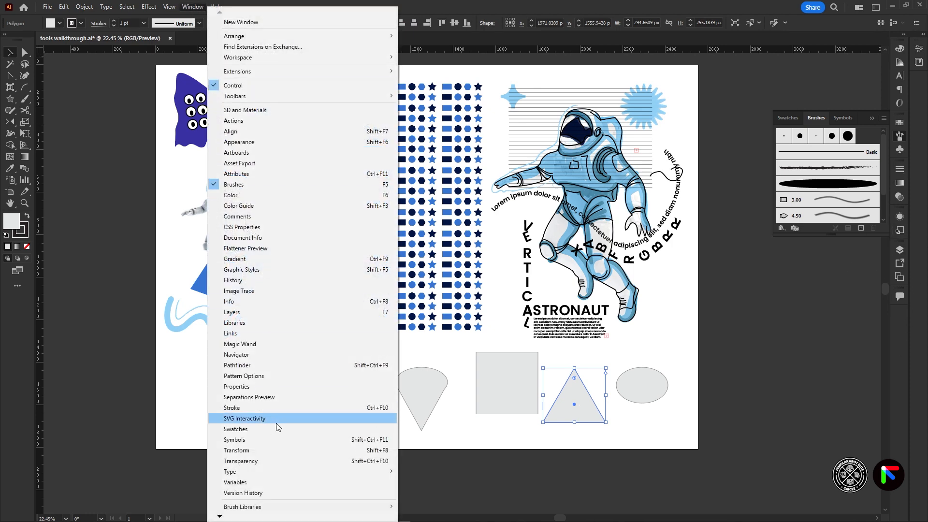
{"action": "left_click", "coordinate": [262, 366]}
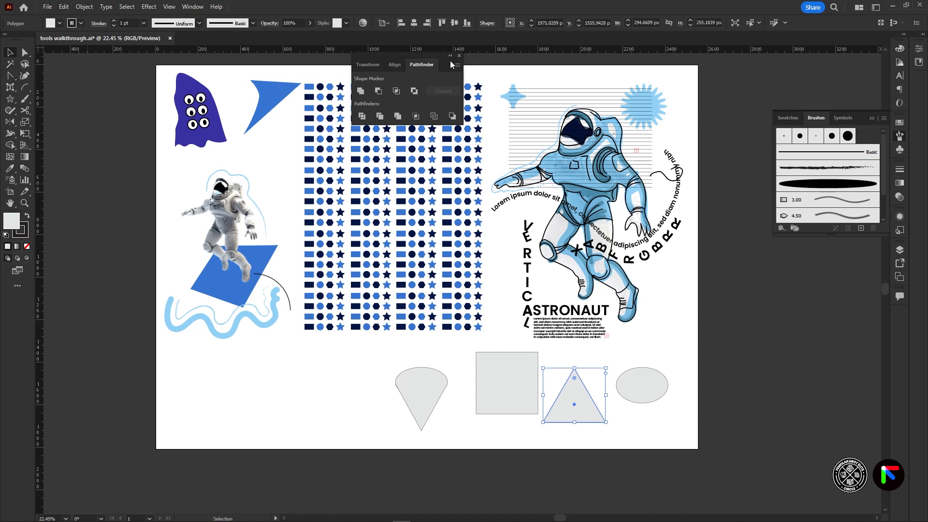
Step: Draw a wavy Pencil line about 695 px wide and 145 px tall in the empty area below the Blob Brush line
{"action": "left_click", "coordinate": [12, 113]}
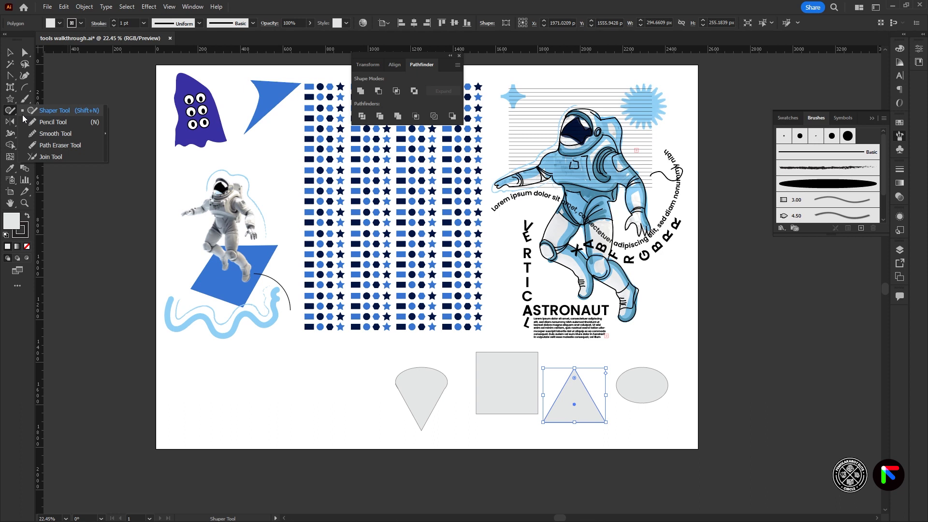
{"action": "left_click", "coordinate": [50, 122]}
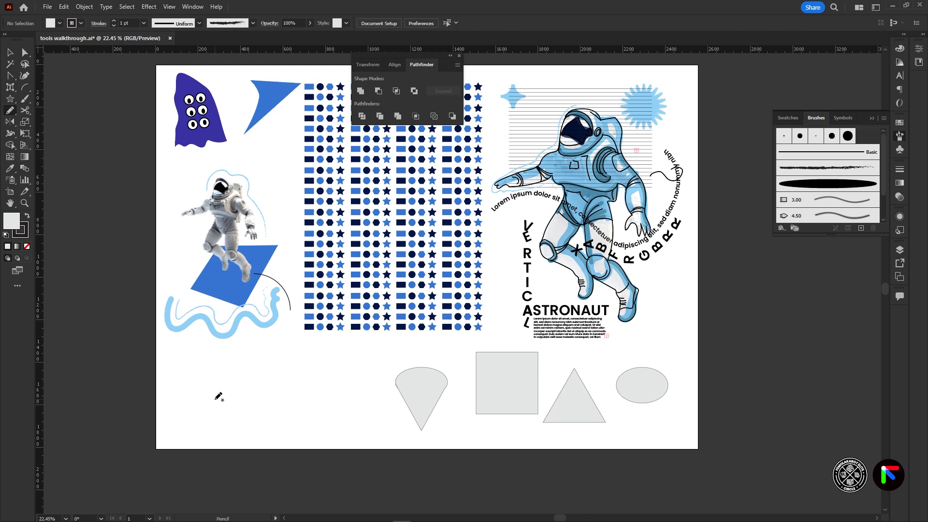
{"action": "mouse_move", "coordinate": [177, 380]}
{"action": "left_mouse_down"}
{"action": "mouse_move", "coordinate": [195, 363]}
{"action": "mouse_move", "coordinate": [222, 386]}
{"action": "mouse_move", "coordinate": [245, 358]}
{"action": "mouse_move", "coordinate": [265, 378]}
{"action": "mouse_move", "coordinate": [303, 362]}
{"action": "mouse_move", "coordinate": [325, 366]}
{"action": "left_mouse_up"}
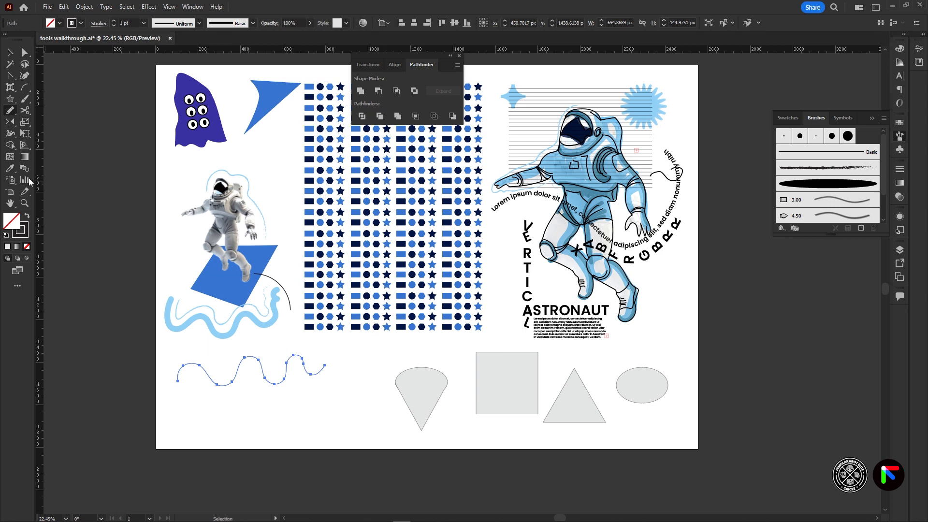
Step: Set the wavy Pencil line's stroke weight to 7 pt and switch to the Selection tool
{"action": "key", "text": "ctrl"}
{"action": "left_click", "coordinate": [114, 20]}
{"action": "left_click", "coordinate": [114, 21]}
{"action": "left_click", "coordinate": [115, 21]}
{"action": "left_click", "coordinate": [114, 21]}
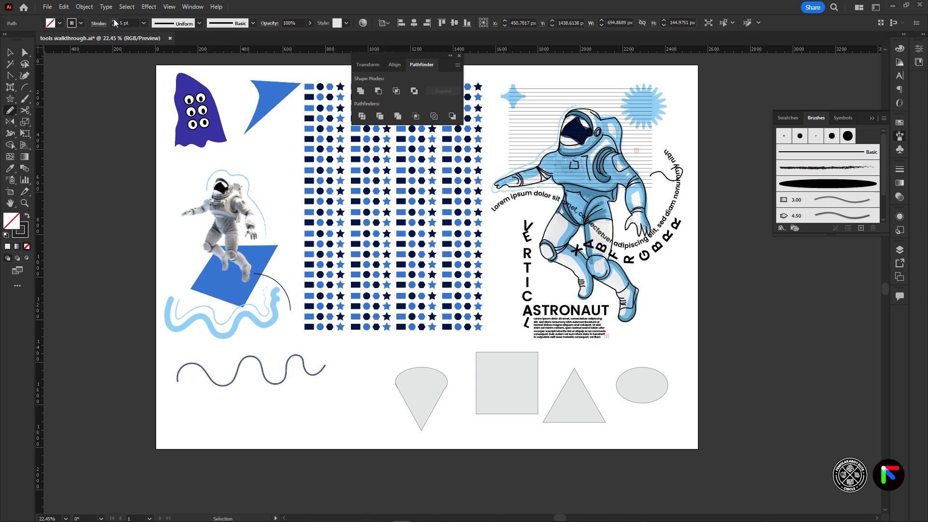
{"action": "left_click", "coordinate": [114, 21]}
{"action": "left_click", "coordinate": [114, 20]}
{"action": "left_click", "coordinate": [10, 52]}
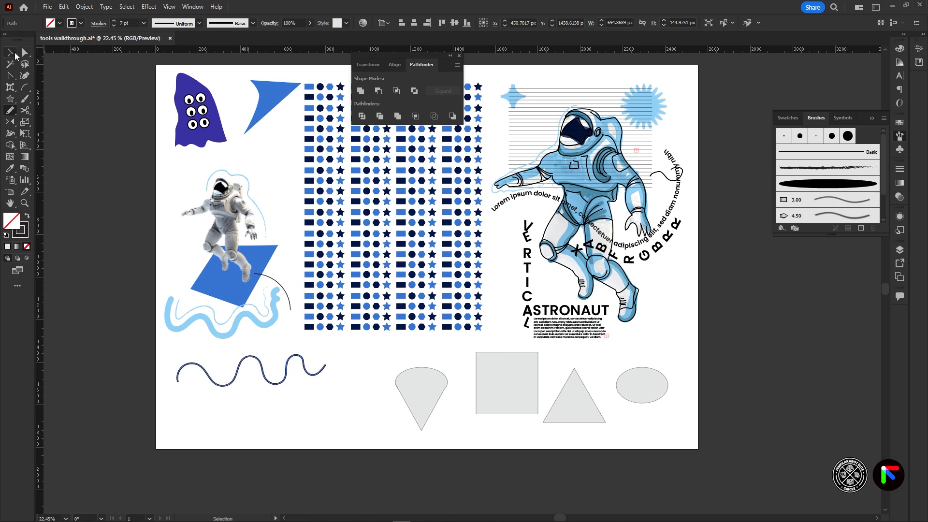
Step: Smooth the crests of the wavy Pencil line with the Smooth tool
{"action": "left_click", "coordinate": [327, 424]}
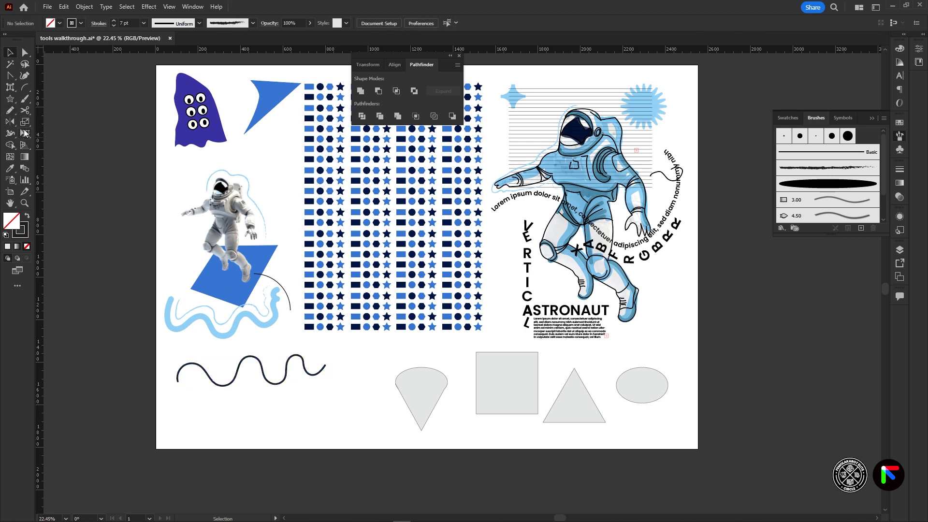
{"action": "left_click_drag", "start_coordinate": [10, 110], "coordinate": [38, 133]}
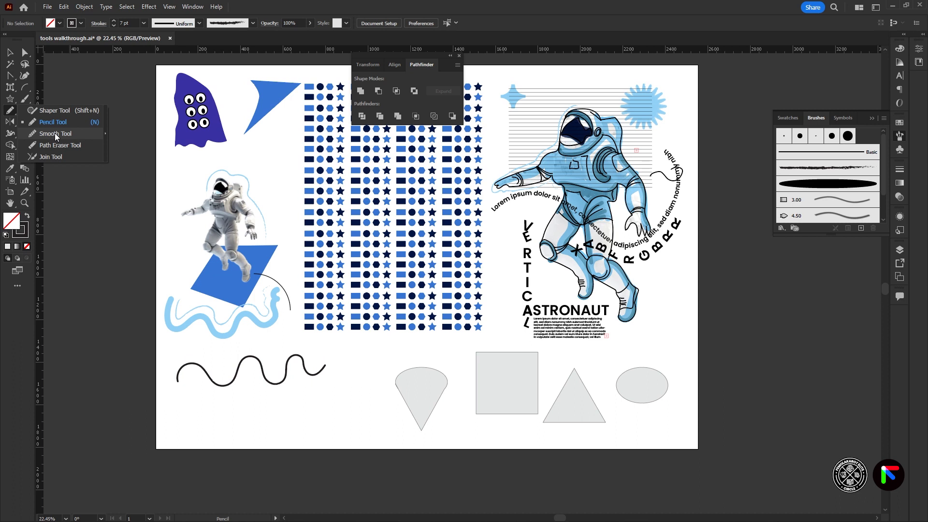
{"action": "key", "text": "v"}
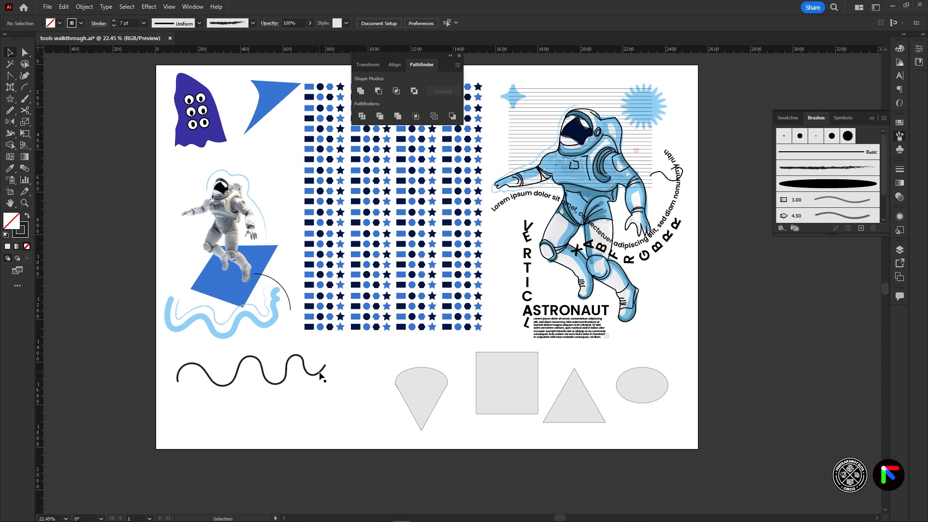
{"action": "left_click", "coordinate": [311, 378]}
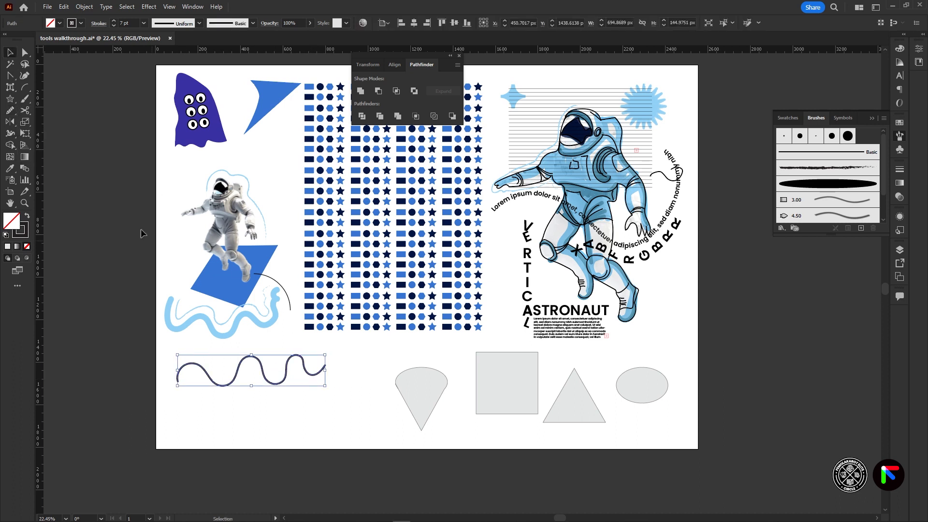
{"action": "left_click", "coordinate": [9, 110]}
{"action": "mouse_move", "coordinate": [203, 367]}
{"action": "left_mouse_down"}
{"action": "mouse_move", "coordinate": [223, 386]}
{"action": "mouse_move", "coordinate": [242, 360]}
{"action": "mouse_move", "coordinate": [274, 379]}
{"action": "mouse_move", "coordinate": [256, 364]}
{"action": "left_mouse_up"}
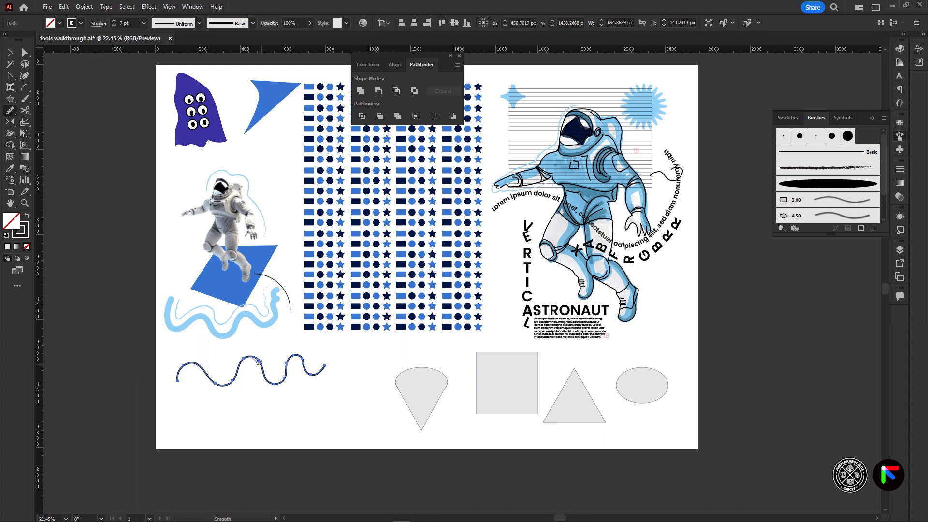
Step: Set the Pencil fidelity to Accurate and draw a rough rising line about 763 px wide and 210 px tall below the wavy line
{"action": "left_click", "coordinate": [11, 110]}
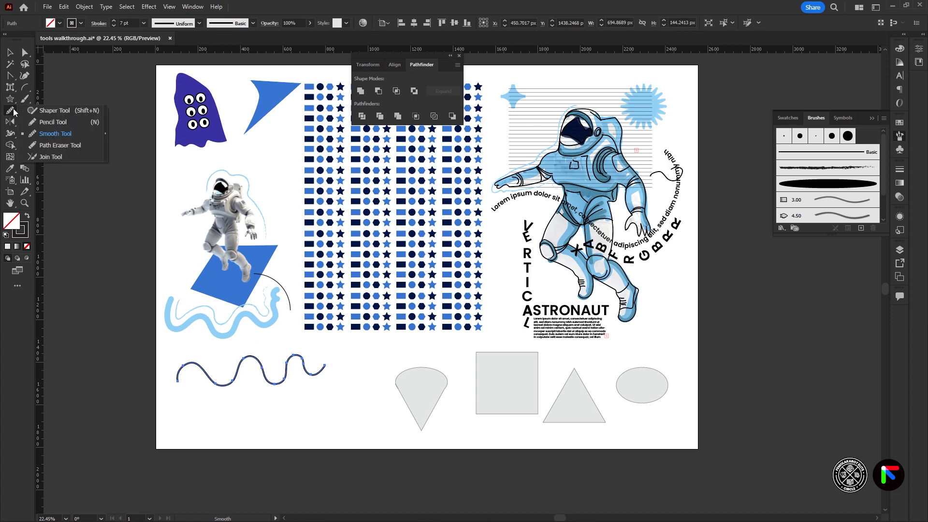
{"action": "left_click", "coordinate": [59, 125]}
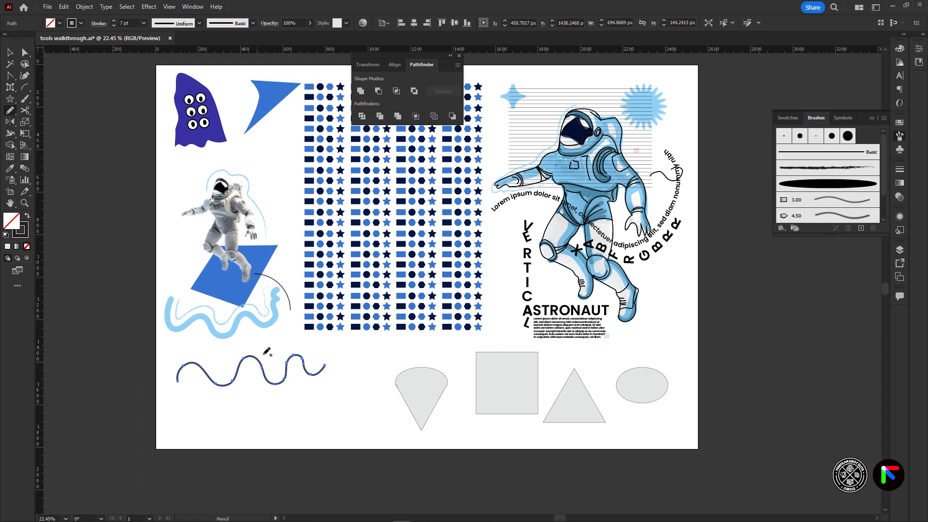
{"action": "double_click", "coordinate": [11, 110]}
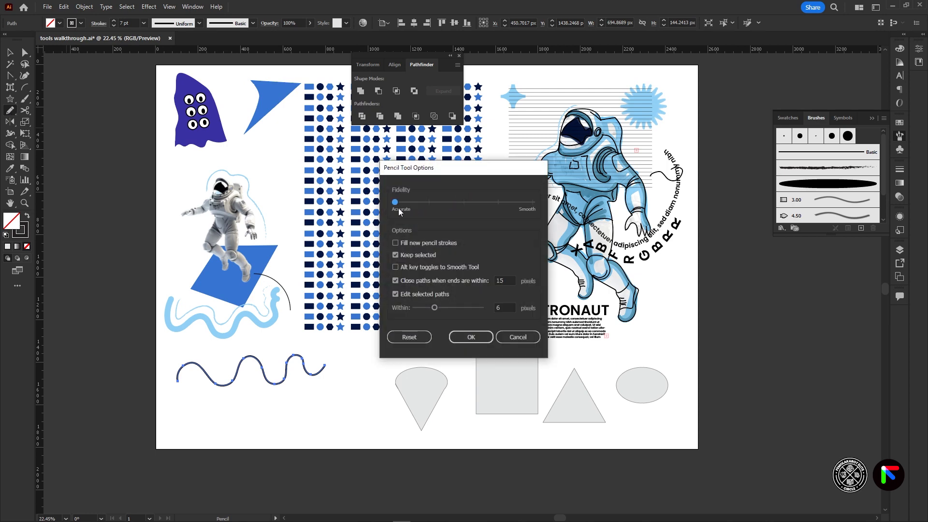
{"action": "left_click", "coordinate": [467, 340]}
{"action": "mouse_move", "coordinate": [195, 419]}
{"action": "left_mouse_down"}
{"action": "mouse_move", "coordinate": [213, 408]}
{"action": "mouse_move", "coordinate": [290, 411]}
{"action": "mouse_move", "coordinate": [358, 374]}
{"action": "left_mouse_up"}
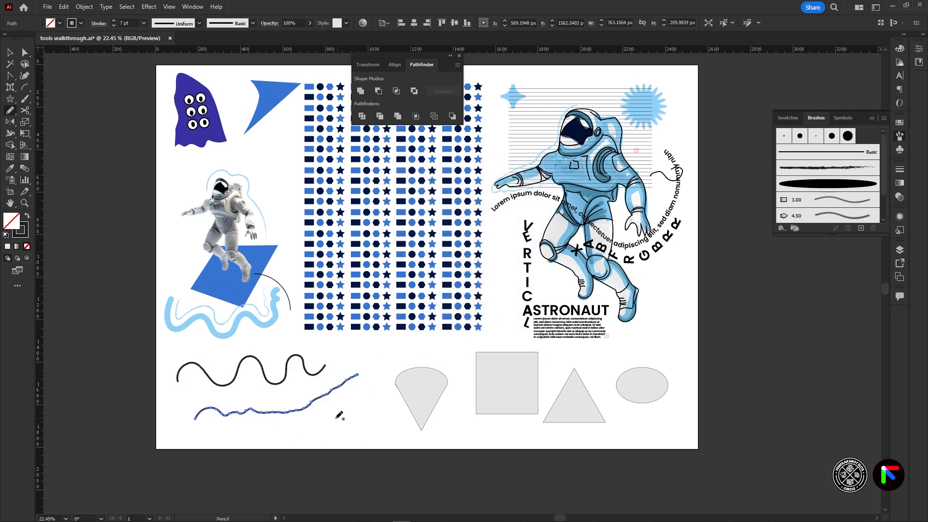
Step: Smooth the bumps along the rough rising line with the Smooth tool
{"action": "key", "text": "v"}
{"action": "mouse_move", "coordinate": [14, 114]}
{"action": "left_mouse_down"}
{"action": "mouse_move", "coordinate": [43, 122]}
{"action": "mouse_move", "coordinate": [49, 133]}
{"action": "left_mouse_up"}
{"action": "mouse_move", "coordinate": [226, 416]}
{"action": "left_mouse_down"}
{"action": "mouse_move", "coordinate": [296, 410]}
{"action": "mouse_move", "coordinate": [330, 392]}
{"action": "mouse_move", "coordinate": [300, 409]}
{"action": "mouse_move", "coordinate": [358, 373]}
{"action": "mouse_move", "coordinate": [294, 410]}
{"action": "mouse_move", "coordinate": [200, 413]}
{"action": "left_mouse_up"}
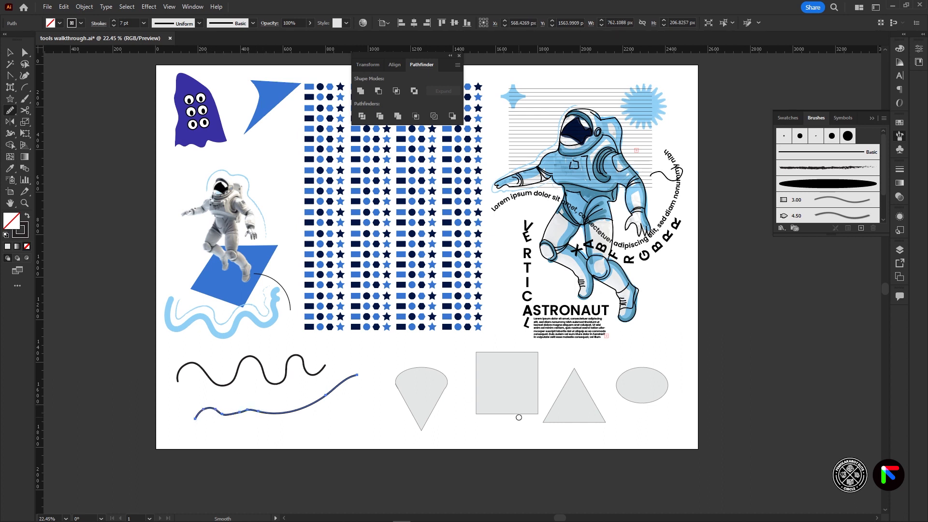
Step: Erase a stretch in the middle and a short stretch near the left end of the rising line with the Path Eraser
{"action": "left_click", "coordinate": [9, 111]}
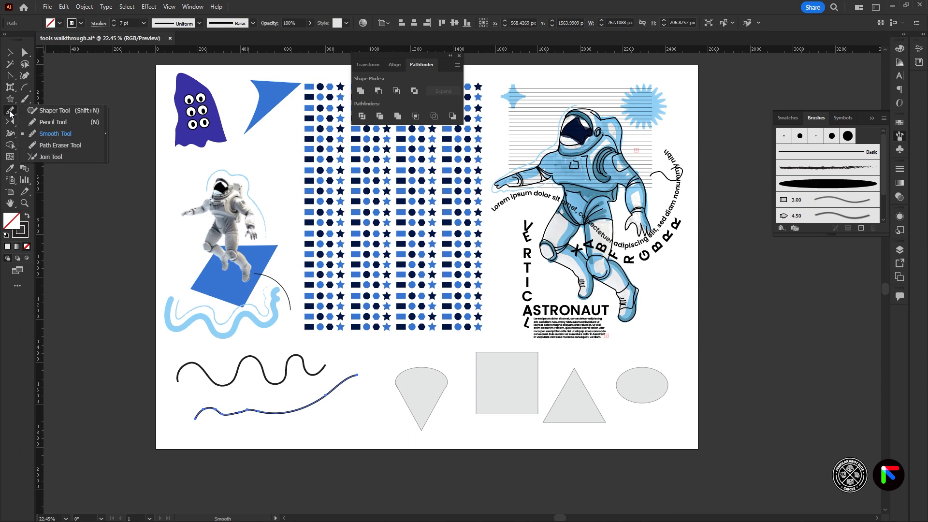
{"action": "left_click", "coordinate": [61, 145]}
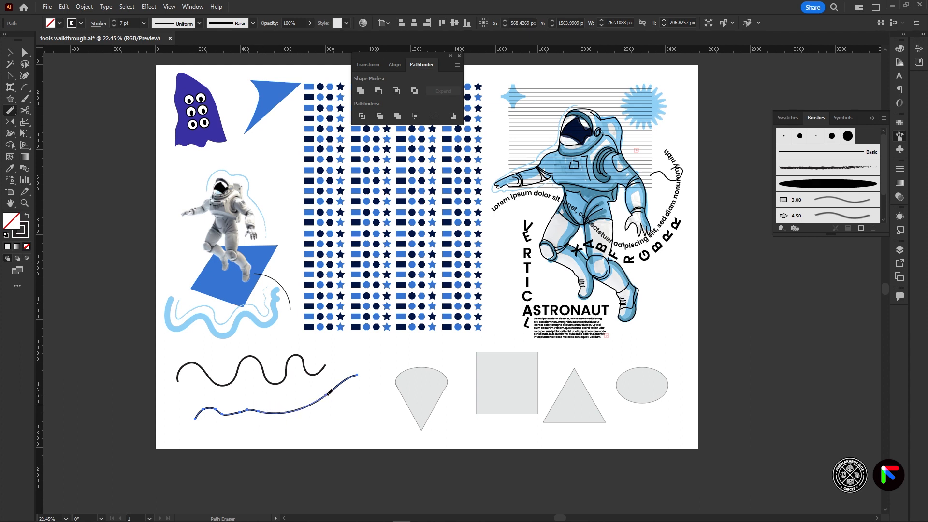
{"action": "left_click_drag", "start_coordinate": [327, 394], "coordinate": [329, 395]}
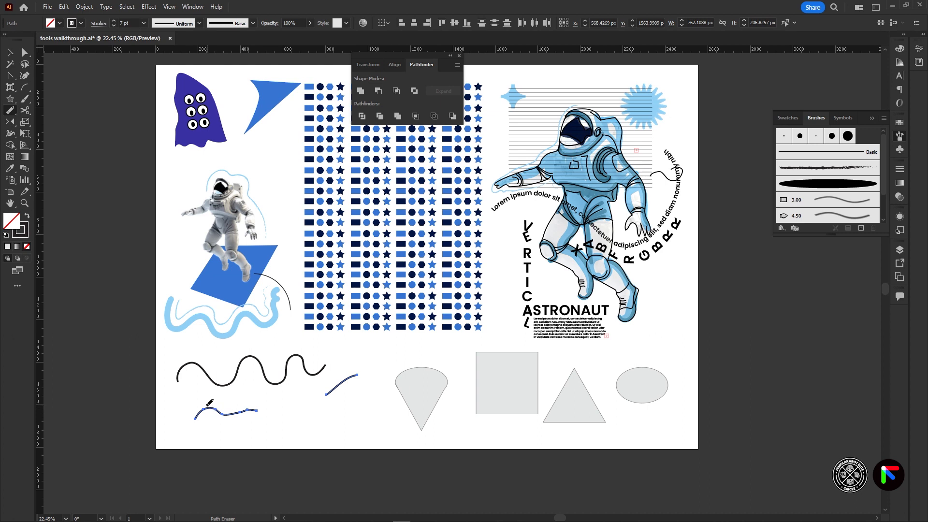
{"action": "left_click_drag", "start_coordinate": [209, 398], "coordinate": [213, 424]}
{"action": "left_click_drag", "start_coordinate": [219, 408], "coordinate": [203, 411]}
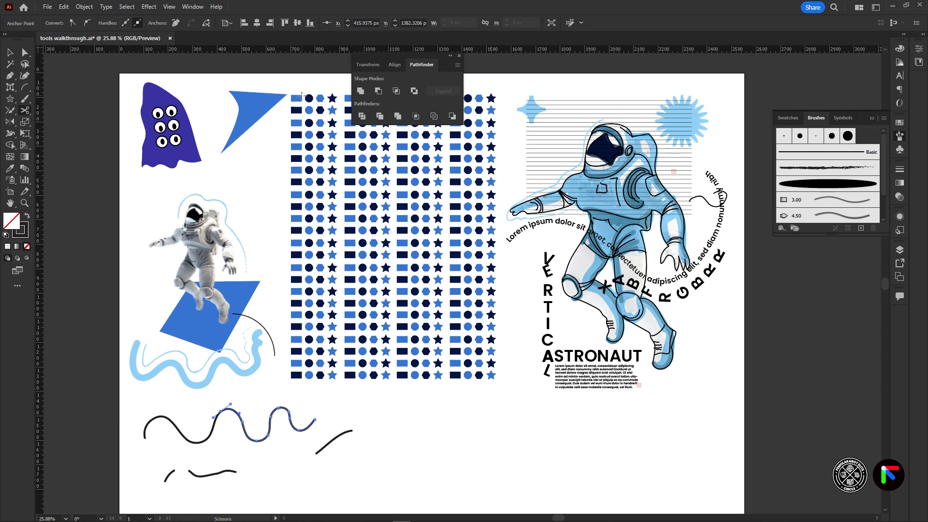
Step: Place an enlarged dark blue pattern circle, about 384 px in diameter, in the empty area below the astronaut text
{"action": "key", "text": "v"}
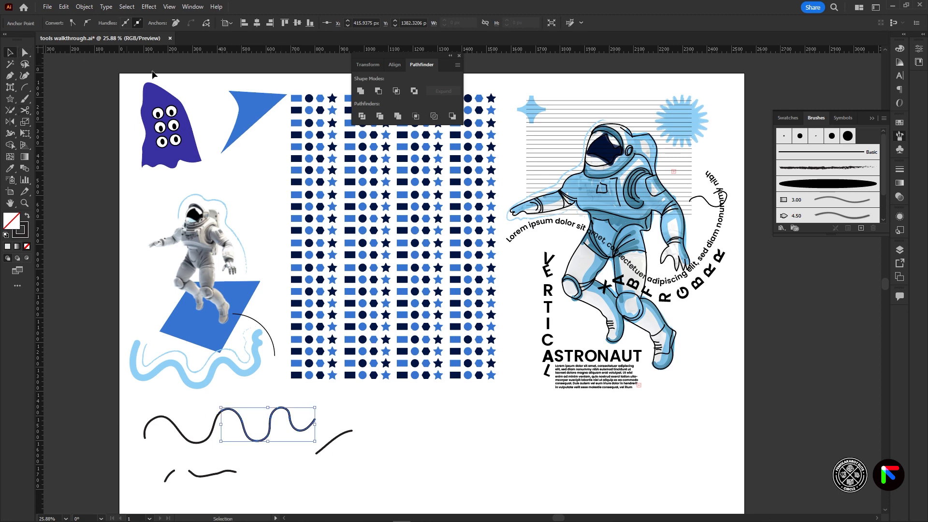
{"action": "left_click", "coordinate": [310, 99]}
{"action": "left_click_drag", "start_coordinate": [310, 99], "coordinate": [564, 407]}
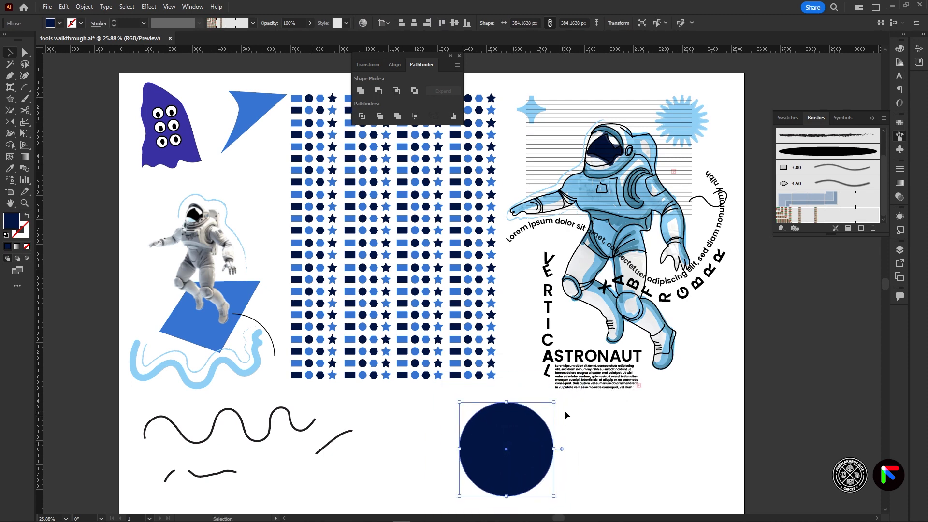
Step: Cut the large dark blue circle at its top and bottom anchor points with the Scissors tool
{"action": "left_click", "coordinate": [593, 442]}
{"action": "left_click", "coordinate": [535, 443]}
{"action": "left_click", "coordinate": [29, 107]}
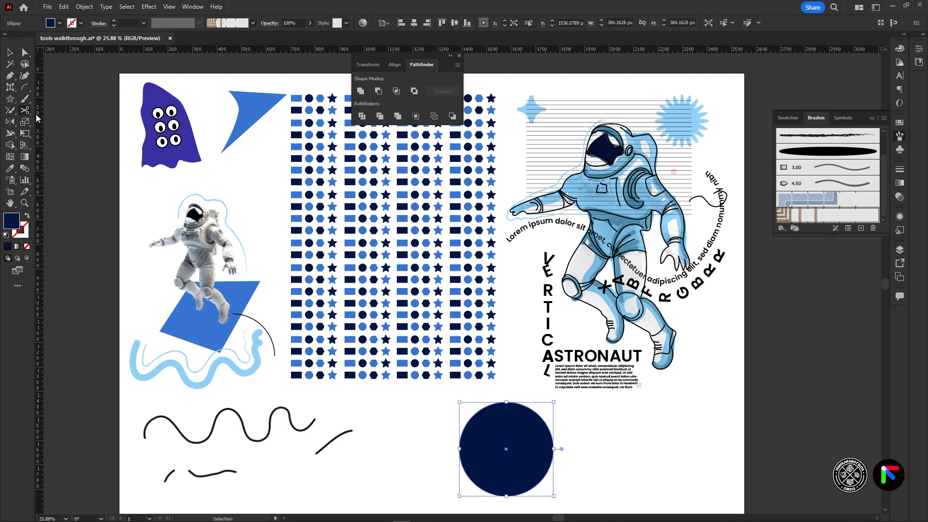
{"action": "left_click", "coordinate": [506, 402]}
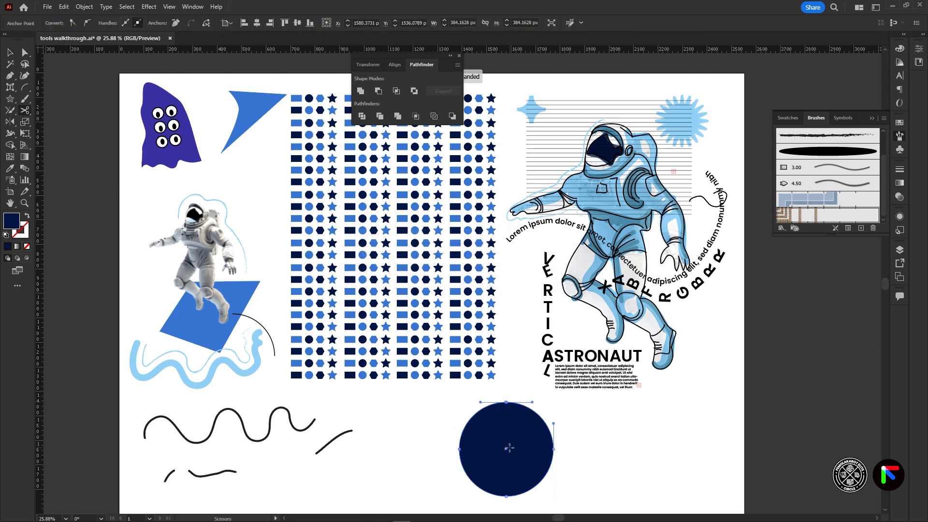
{"action": "left_click", "coordinate": [506, 496]}
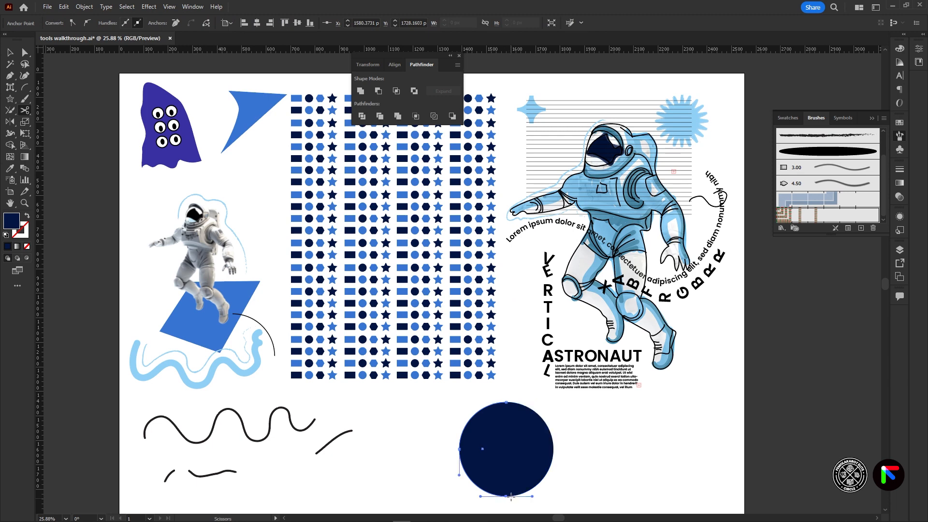
Step: Separate the two circle halves, shift the left half further left, and leave a narrow vertical gap between them
{"action": "key", "text": "v"}
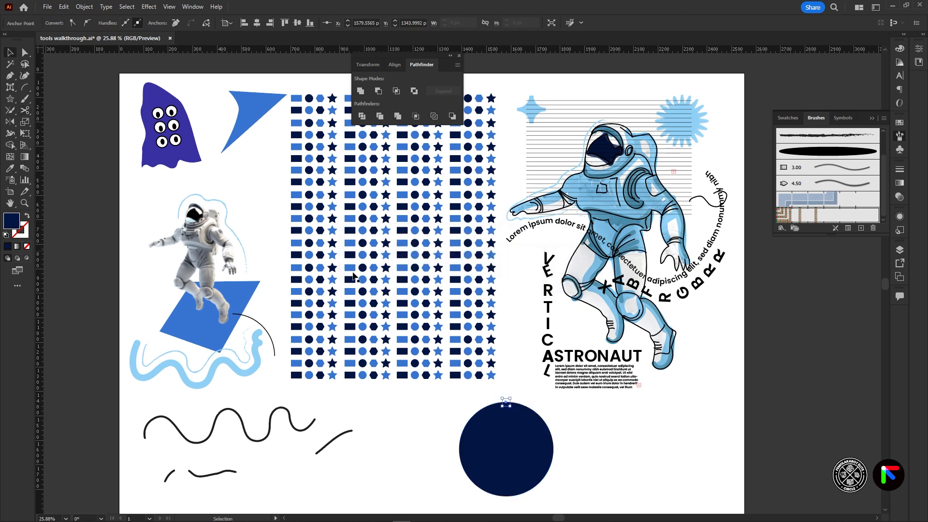
{"action": "left_click", "coordinate": [530, 463]}
{"action": "left_click_drag", "start_coordinate": [538, 465], "coordinate": [587, 466]}
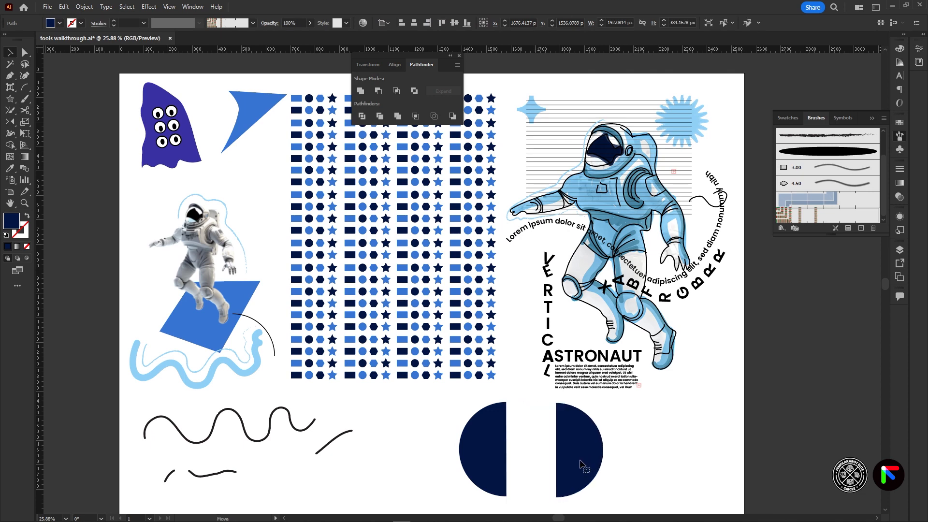
{"action": "left_click_drag", "start_coordinate": [479, 466], "coordinate": [428, 466]}
{"action": "left_click_drag", "start_coordinate": [583, 463], "coordinate": [500, 462]}
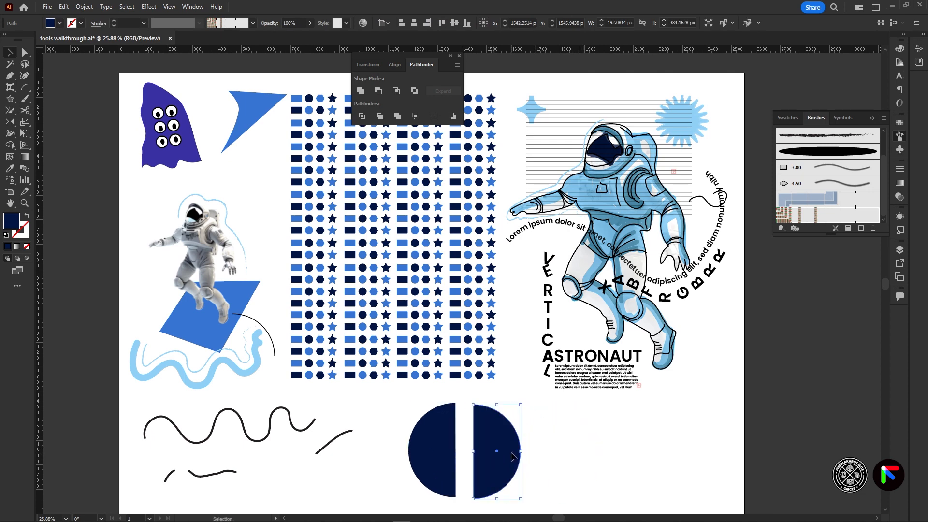
Step: Try a freehand Knife cut across the half circles
{"action": "key", "text": "c"}
{"action": "left_click_drag", "start_coordinate": [25, 110], "coordinate": [68, 138]}
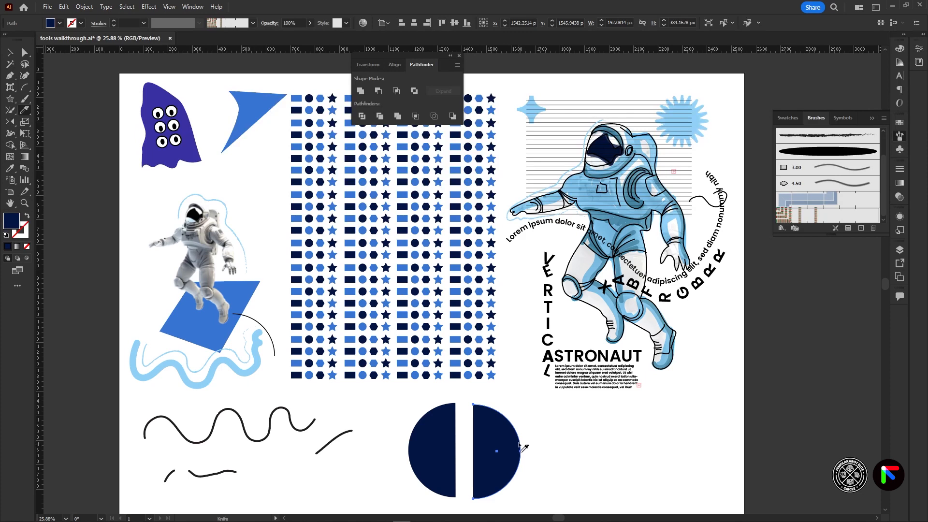
{"action": "mouse_move", "coordinate": [523, 444]}
{"action": "left_mouse_down"}
{"action": "mouse_move", "coordinate": [455, 441]}
{"action": "mouse_move", "coordinate": [409, 465]}
{"action": "left_mouse_up"}
{"action": "key", "text": "v"}
{"action": "left_click", "coordinate": [464, 449]}
{"action": "left_click", "coordinate": [497, 448]}
Step: Select both half circles and slice across them with a wavy, drip-shaped Knife cut
{"action": "left_click_drag", "start_coordinate": [548, 427], "coordinate": [420, 488]}
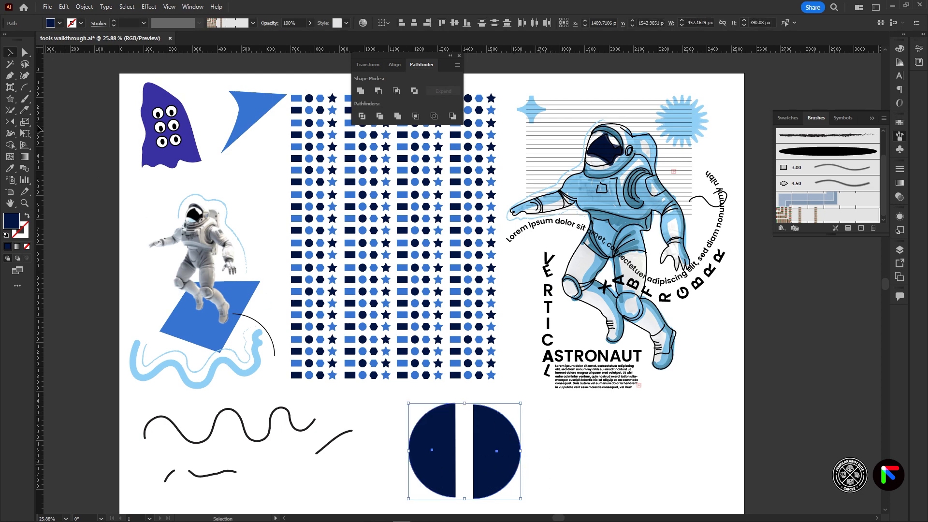
{"action": "left_click", "coordinate": [25, 110]}
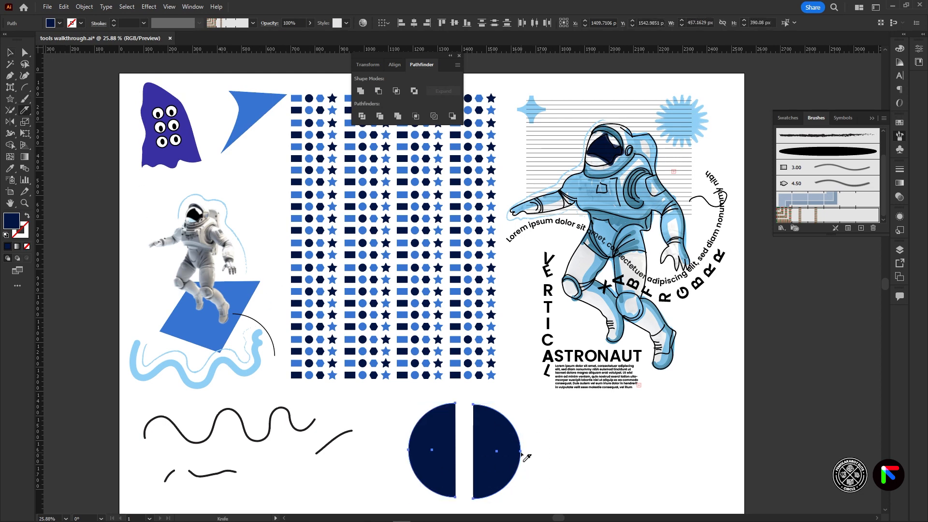
{"action": "mouse_move", "coordinate": [522, 452]}
{"action": "left_mouse_down"}
{"action": "mouse_move", "coordinate": [501, 436]}
{"action": "mouse_move", "coordinate": [491, 463]}
{"action": "mouse_move", "coordinate": [481, 440]}
{"action": "mouse_move", "coordinate": [479, 458]}
{"action": "mouse_move", "coordinate": [460, 472]}
{"action": "mouse_move", "coordinate": [448, 438]}
{"action": "mouse_move", "coordinate": [431, 459]}
{"action": "mouse_move", "coordinate": [426, 431]}
{"action": "mouse_move", "coordinate": [403, 479]}
{"action": "left_mouse_up"}
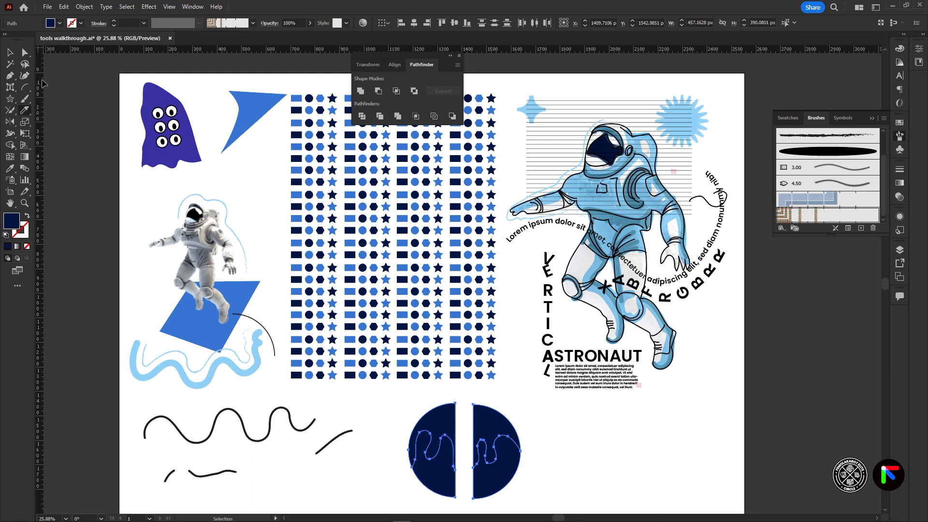
Step: Move the four knife-cut pieces apart, with the upper pieces raised, the lower left one lowered and the lower right one offset diagonally
{"action": "key", "text": "v"}
{"action": "left_click", "coordinate": [546, 401]}
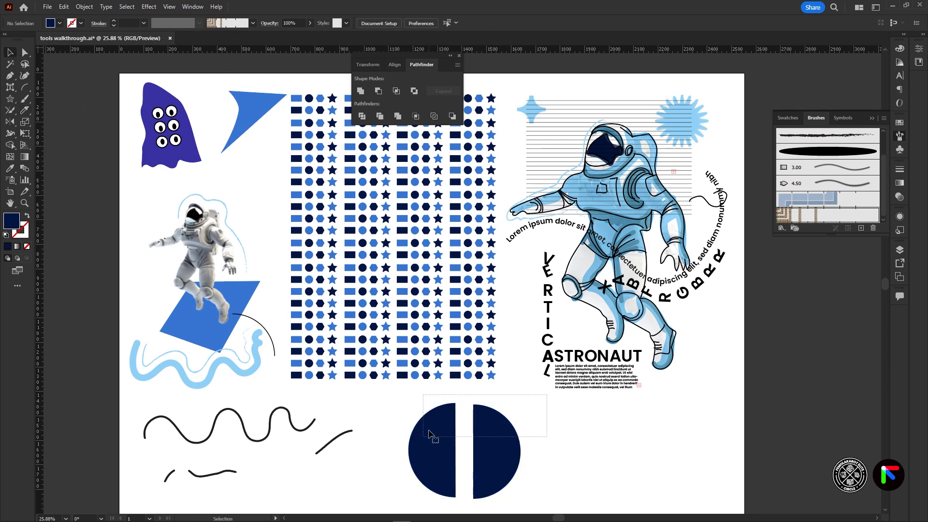
{"action": "left_click_drag", "start_coordinate": [496, 425], "coordinate": [503, 404]}
{"action": "left_click", "coordinate": [538, 423]}
{"action": "left_click", "coordinate": [505, 426]}
{"action": "left_click_drag", "start_coordinate": [447, 472], "coordinate": [446, 500]}
{"action": "mouse_move", "coordinate": [451, 422]}
{"action": "left_mouse_down"}
{"action": "mouse_move", "coordinate": [440, 411]}
{"action": "mouse_move", "coordinate": [450, 409]}
{"action": "left_mouse_up"}
{"action": "left_click_drag", "start_coordinate": [508, 451], "coordinate": [531, 465]}
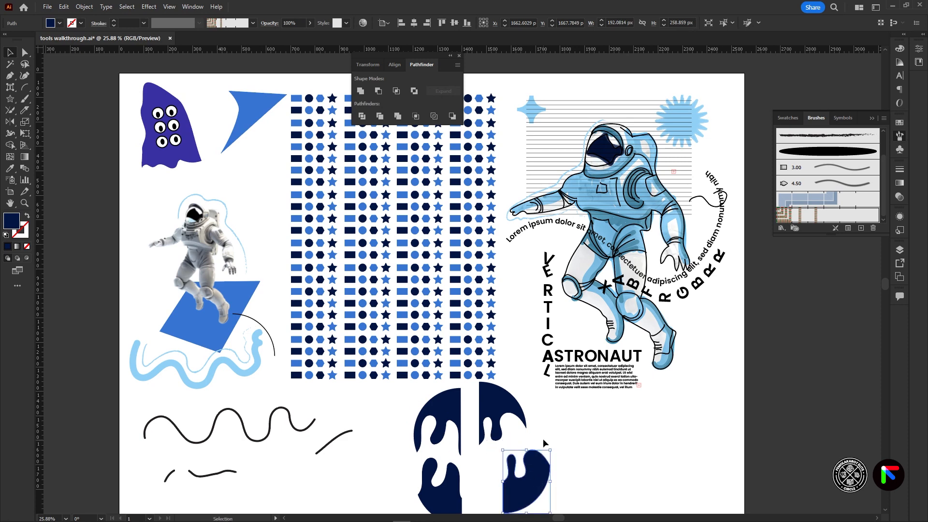
Step: Erase diagonal stripes through the selected lower right piece with the Eraser tool and deselect it
{"action": "left_click", "coordinate": [26, 110]}
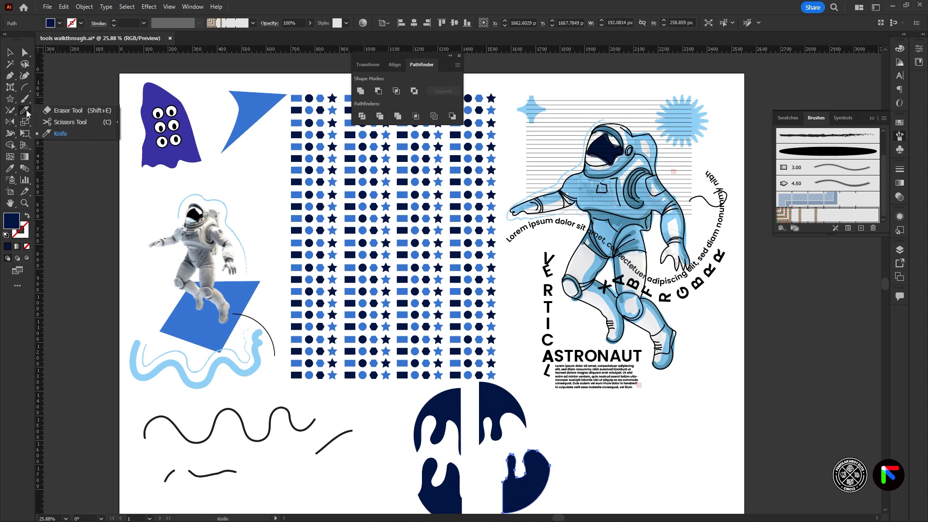
{"action": "left_click", "coordinate": [68, 111]}
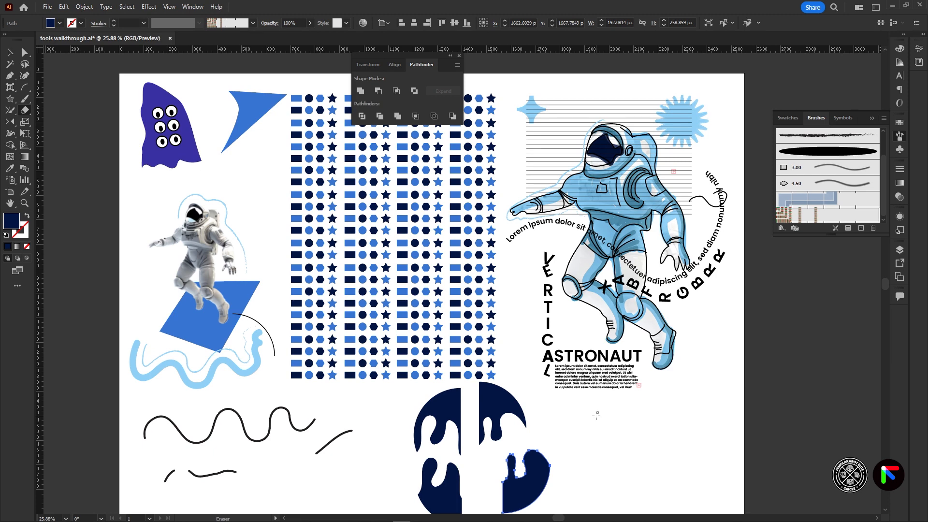
{"action": "left_click_drag", "start_coordinate": [547, 475], "coordinate": [530, 454]}
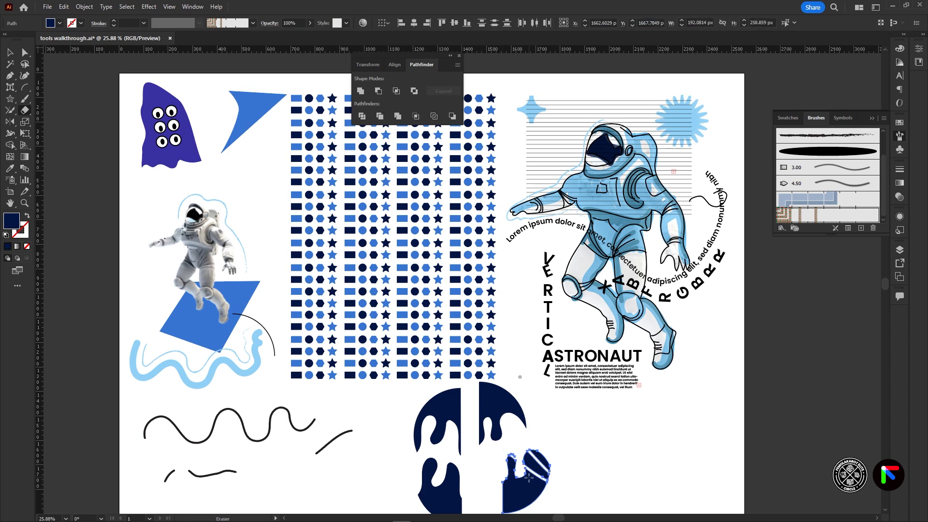
{"action": "mouse_move", "coordinate": [501, 487]}
{"action": "left_mouse_down"}
{"action": "mouse_move", "coordinate": [537, 503]}
{"action": "mouse_move", "coordinate": [545, 497]}
{"action": "left_mouse_up"}
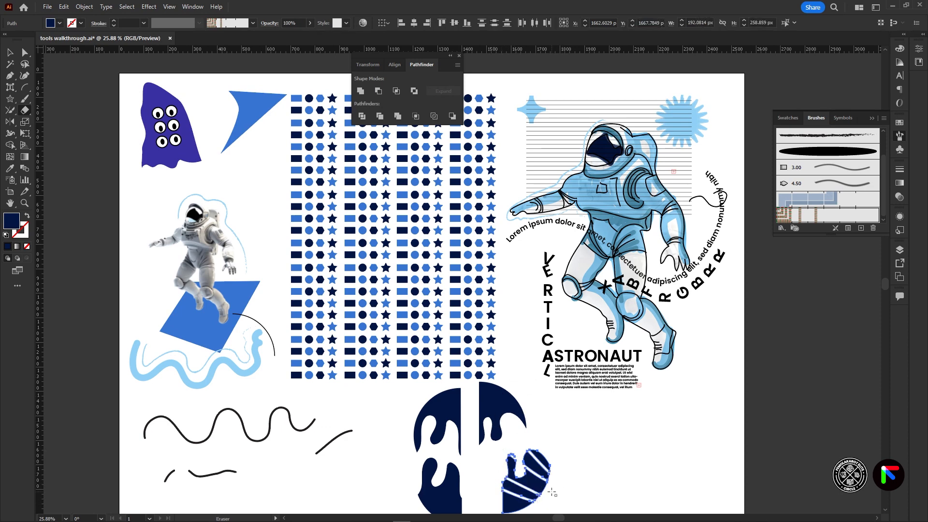
{"action": "left_click", "coordinate": [10, 52]}
{"action": "left_click", "coordinate": [576, 425]}
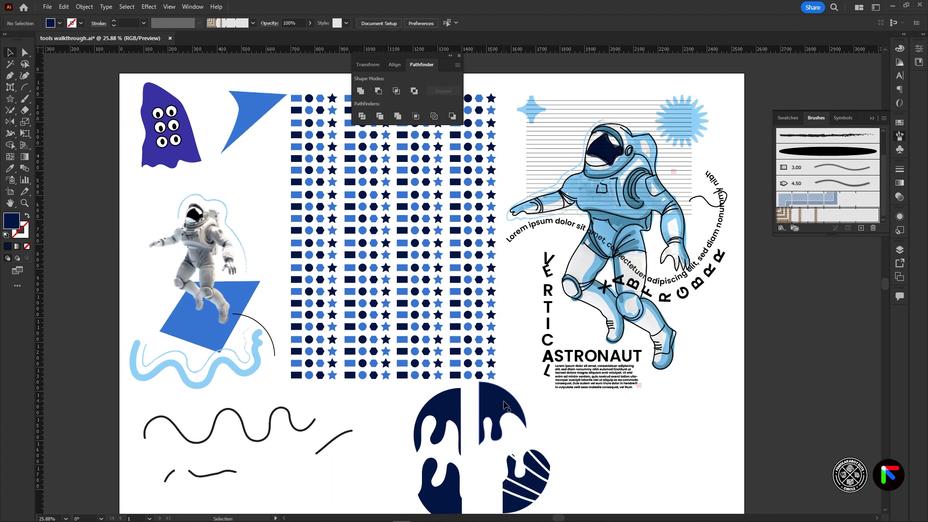
Step: Select the two upper pieces and the lower left piece, erase crossing stripes through the upper ones with the Eraser tool, and deselect
{"action": "left_click", "coordinate": [446, 419]}
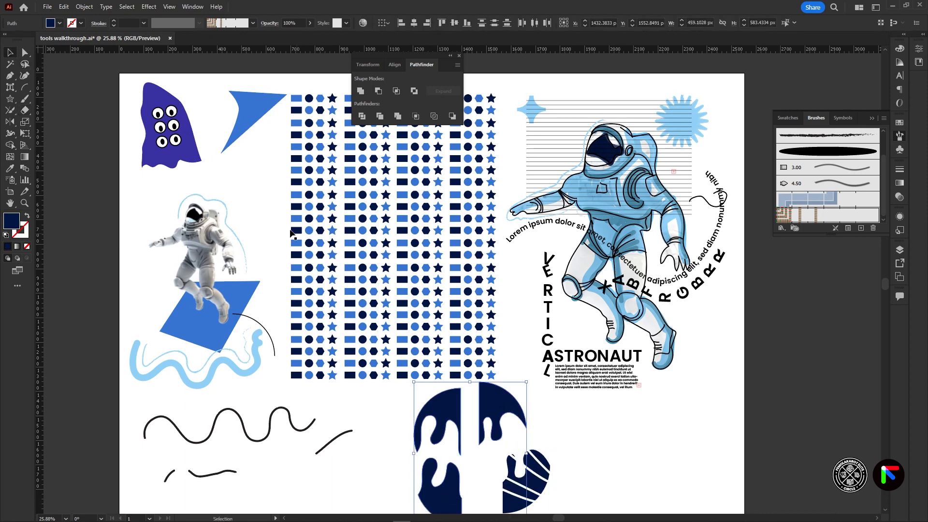
{"action": "left_click", "coordinate": [25, 110]}
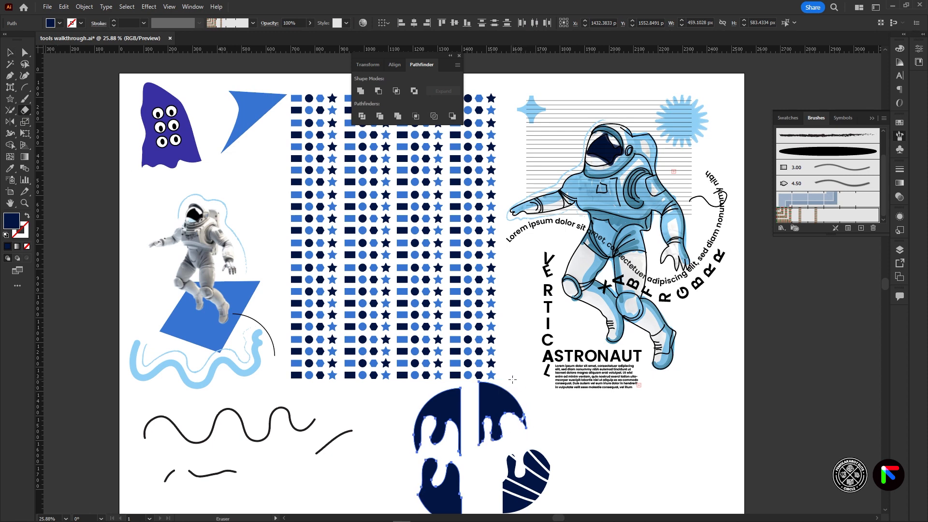
{"action": "left_click_drag", "start_coordinate": [511, 392], "coordinate": [497, 420]}
{"action": "left_click_drag", "start_coordinate": [504, 386], "coordinate": [485, 418]}
{"action": "mouse_move", "coordinate": [461, 415]}
{"action": "left_mouse_down"}
{"action": "mouse_move", "coordinate": [429, 400]}
{"action": "mouse_move", "coordinate": [527, 422]}
{"action": "left_mouse_up"}
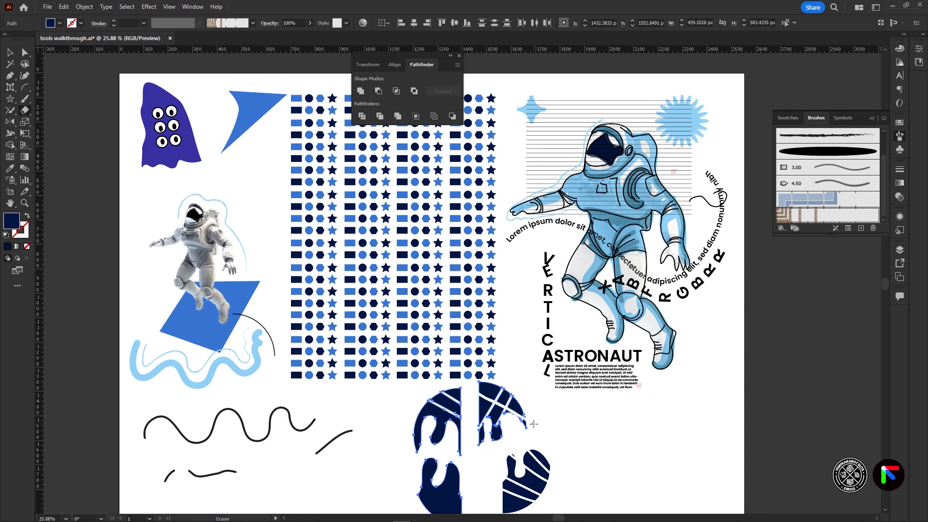
{"action": "left_click", "coordinate": [10, 52]}
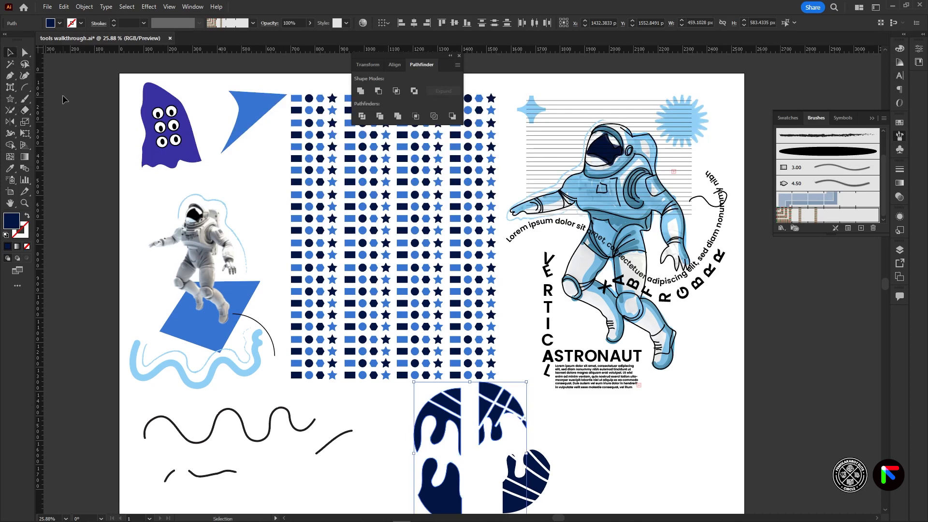
{"action": "left_click", "coordinate": [63, 99]}
Step: Move the erased fragments of the knife-cut shapes apart, scattering them around the original half circles
{"action": "mouse_move", "coordinate": [497, 389]}
{"action": "left_mouse_down"}
{"action": "mouse_move", "coordinate": [513, 407]}
{"action": "mouse_move", "coordinate": [592, 418]}
{"action": "left_mouse_up"}
{"action": "left_click_drag", "start_coordinate": [518, 408], "coordinate": [535, 366]}
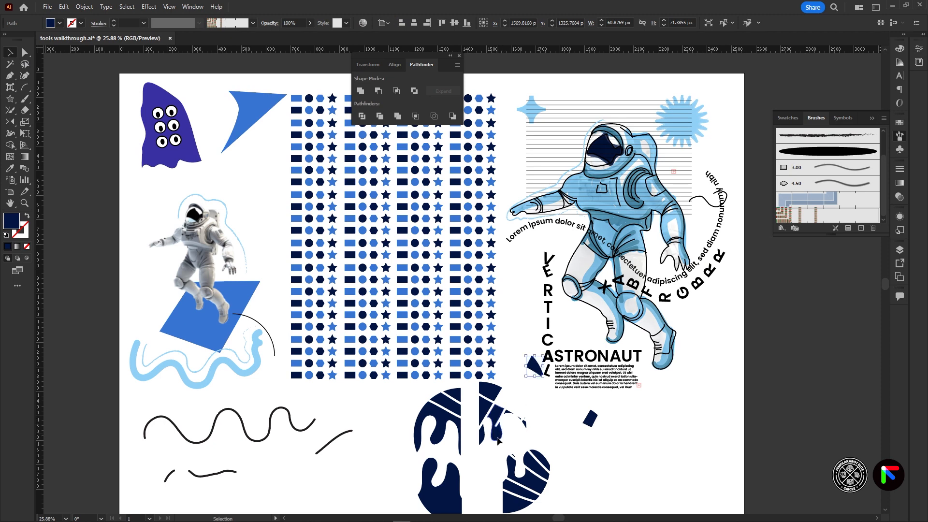
{"action": "left_click_drag", "start_coordinate": [497, 437], "coordinate": [492, 476]}
{"action": "left_click_drag", "start_coordinate": [484, 408], "coordinate": [439, 445]}
{"action": "left_click_drag", "start_coordinate": [537, 480], "coordinate": [595, 483]}
{"action": "mouse_move", "coordinate": [543, 460]}
{"action": "left_mouse_down"}
{"action": "mouse_move", "coordinate": [574, 423]}
{"action": "mouse_move", "coordinate": [534, 449]}
{"action": "left_mouse_up"}
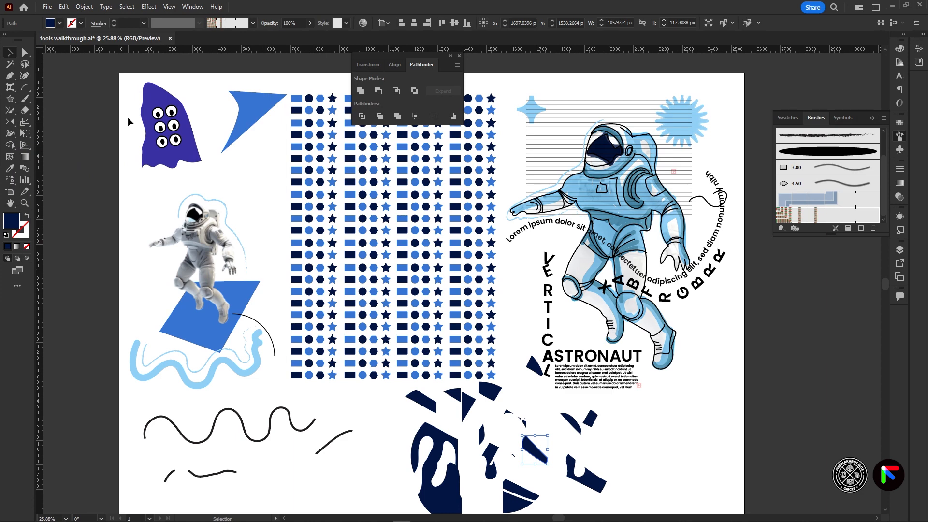
Step: Select the linked astronaut photo and flip it across changing axis angles with the Reflect tool
{"action": "left_click", "coordinate": [207, 257]}
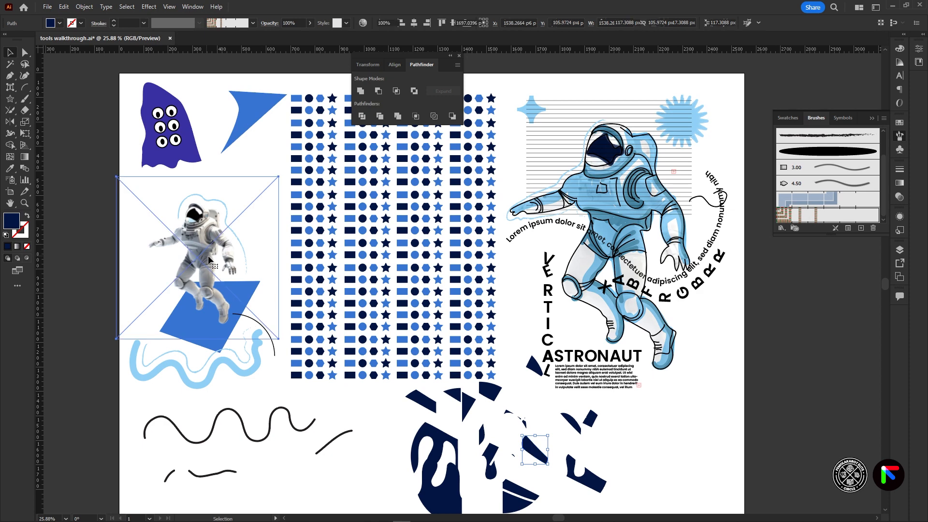
{"action": "left_click", "coordinate": [11, 122]}
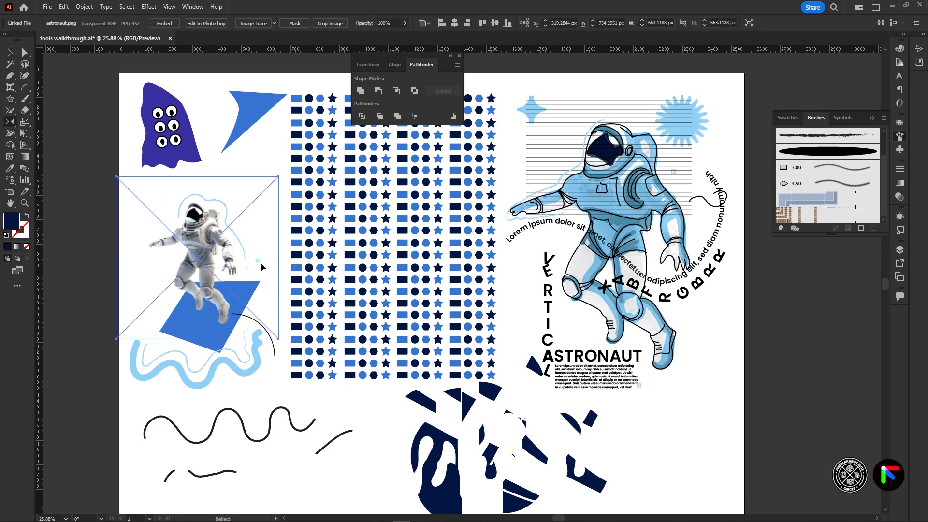
{"action": "left_click_drag", "start_coordinate": [192, 253], "coordinate": [201, 253]}
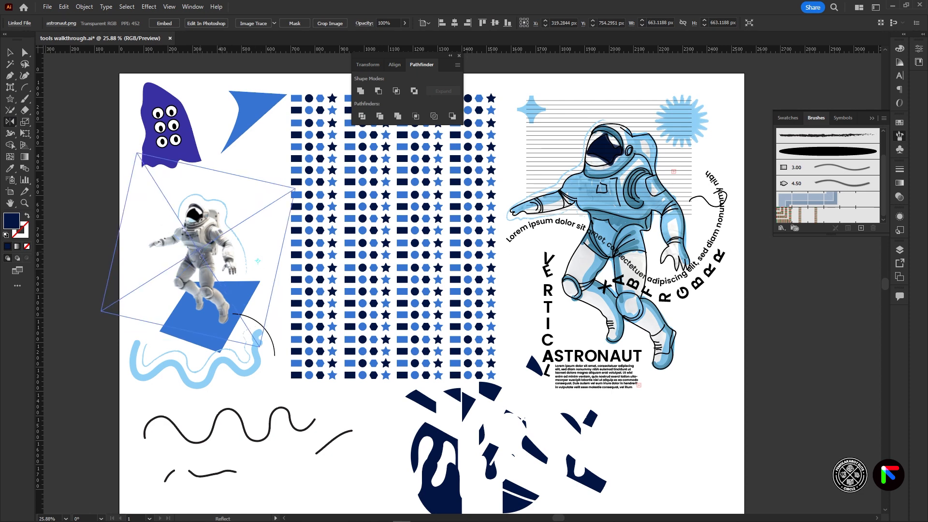
{"action": "left_click_drag", "start_coordinate": [226, 222], "coordinate": [239, 248]}
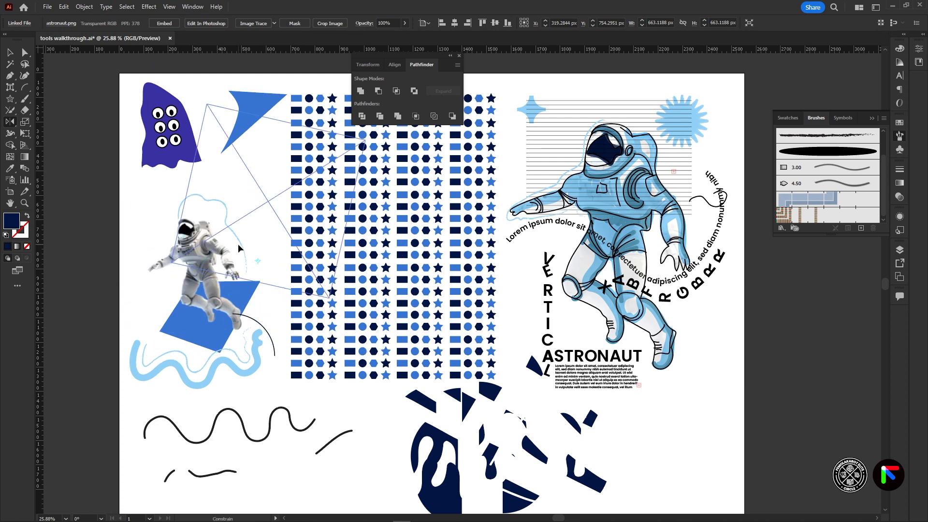
{"action": "left_click_drag", "start_coordinate": [249, 212], "coordinate": [247, 215]}
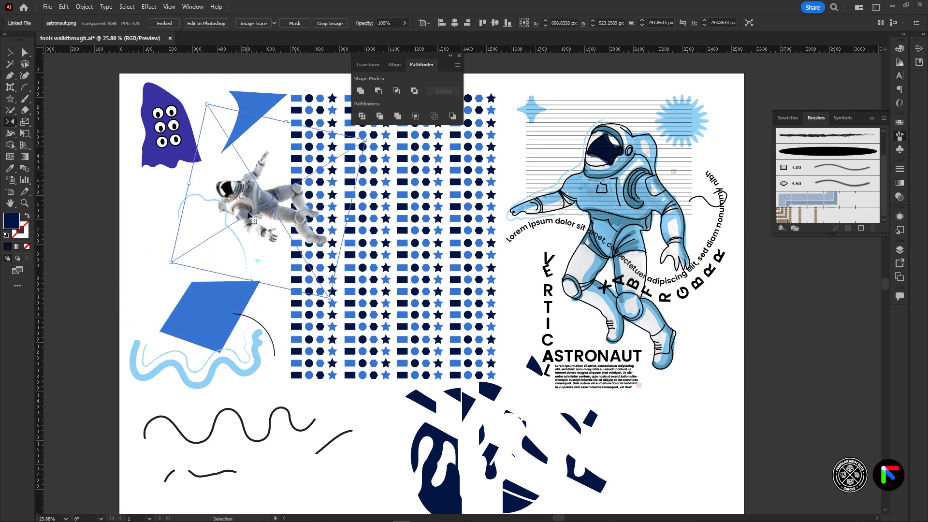
Step: Turn the upside-down astronaut photo upright around its centre with the Rotate tool
{"action": "left_click", "coordinate": [10, 124]}
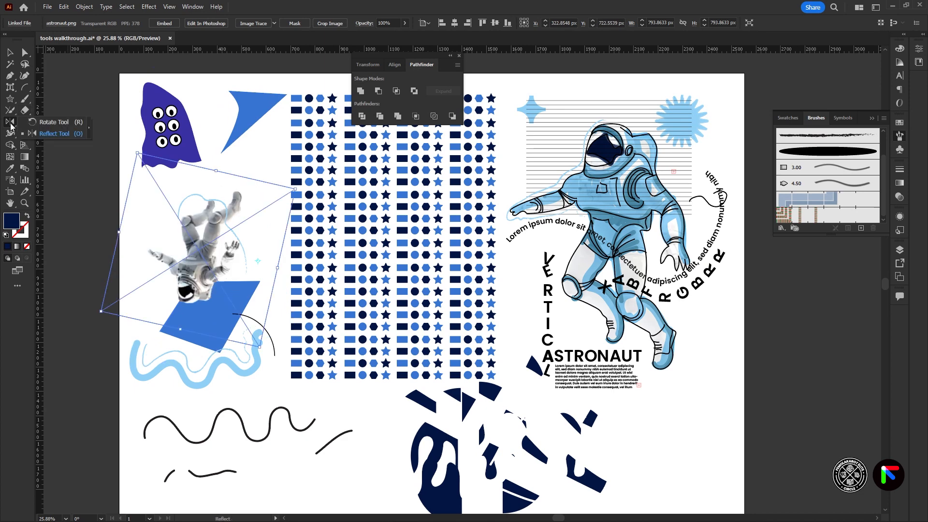
{"action": "left_click", "coordinate": [53, 120]}
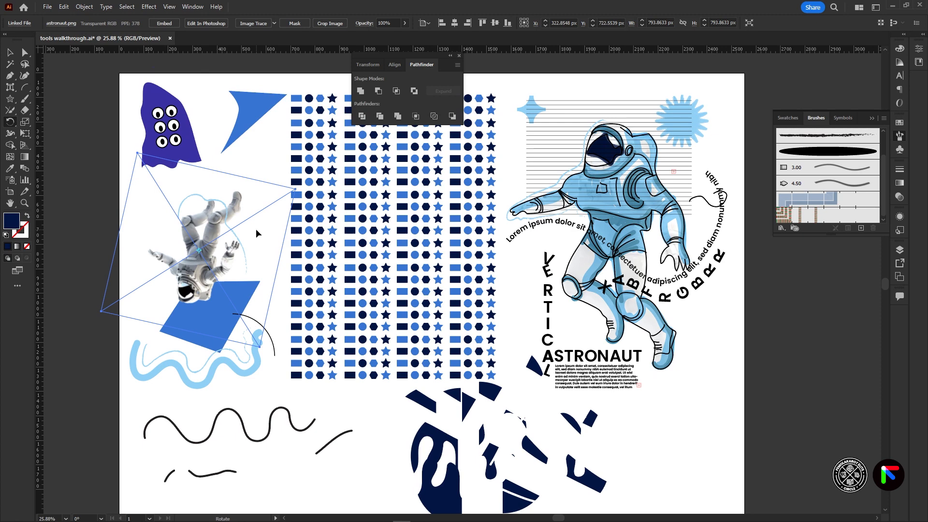
{"action": "left_click_drag", "start_coordinate": [215, 244], "coordinate": [263, 250]}
{"action": "left_click_drag", "start_coordinate": [186, 274], "coordinate": [243, 212]}
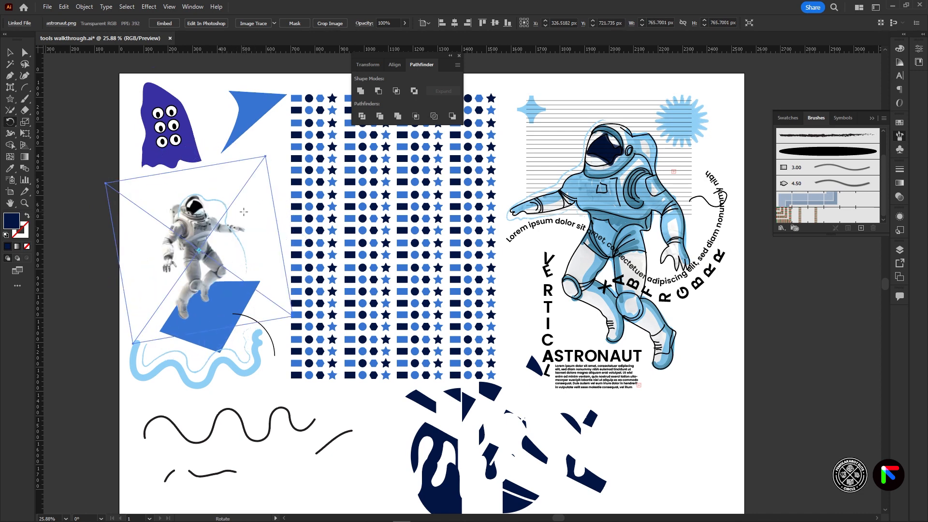
Step: Reflect the astronaut photo about a point near its lower hand, and rotate it back upright over the blue quadrilateral
{"action": "left_click", "coordinate": [10, 122]}
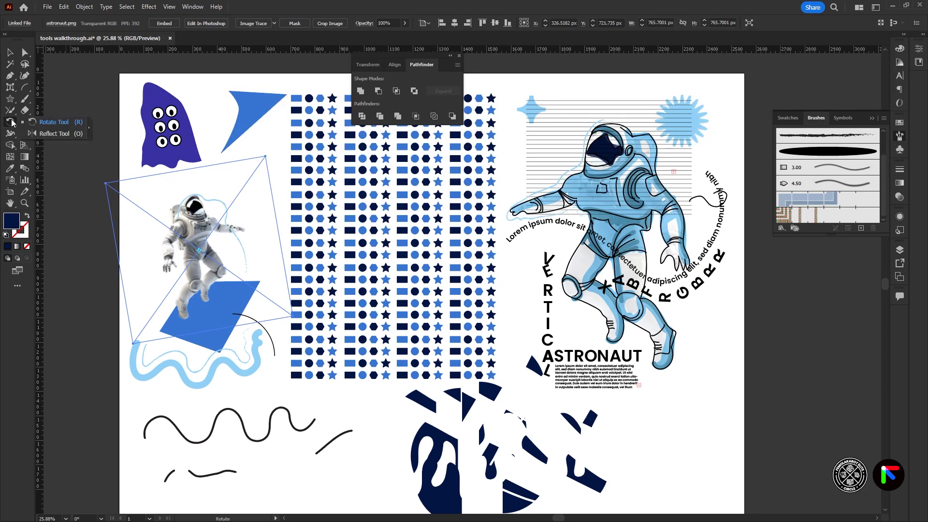
{"action": "left_click", "coordinate": [48, 136]}
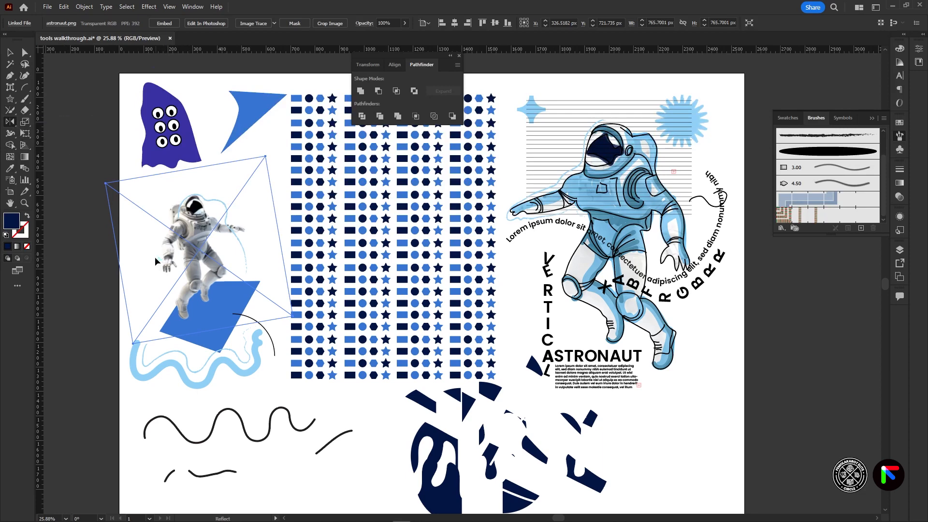
{"action": "left_click_drag", "start_coordinate": [253, 247], "coordinate": [195, 227]}
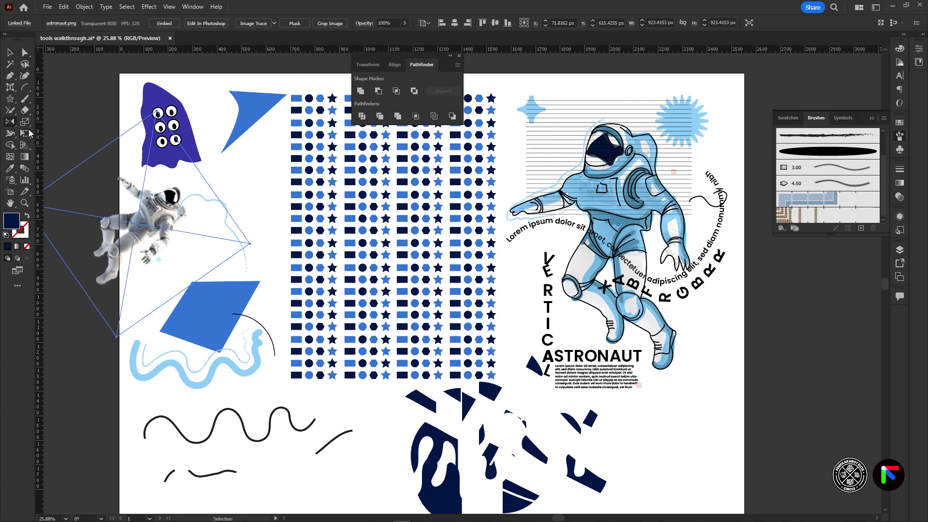
{"action": "left_click", "coordinate": [11, 121]}
{"action": "left_click", "coordinate": [55, 122]}
{"action": "left_click_drag", "start_coordinate": [153, 283], "coordinate": [205, 246]}
{"action": "left_click", "coordinate": [10, 52]}
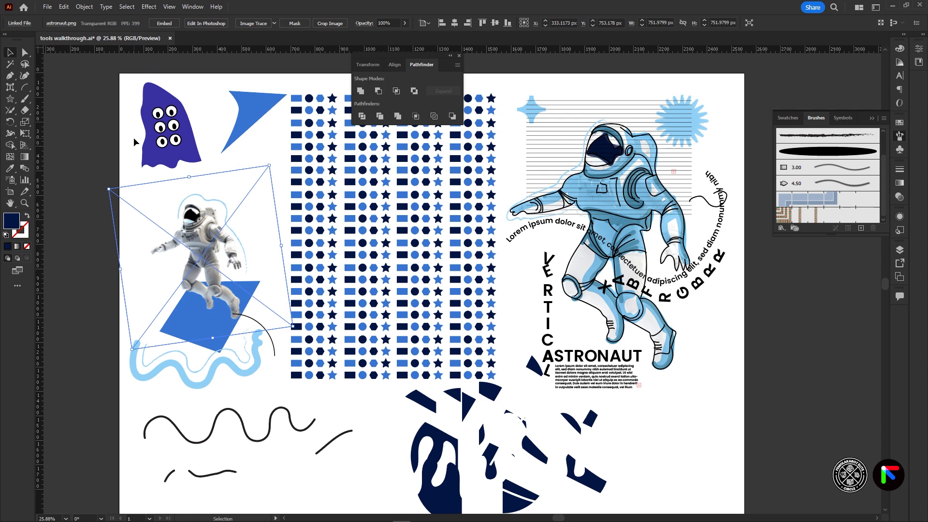
Step: Try to enlarge the astronaut photo with the Scale tool, and undo the scaling
{"action": "key", "text": "s"}
{"action": "left_click_drag", "start_coordinate": [201, 259], "coordinate": [251, 247]}
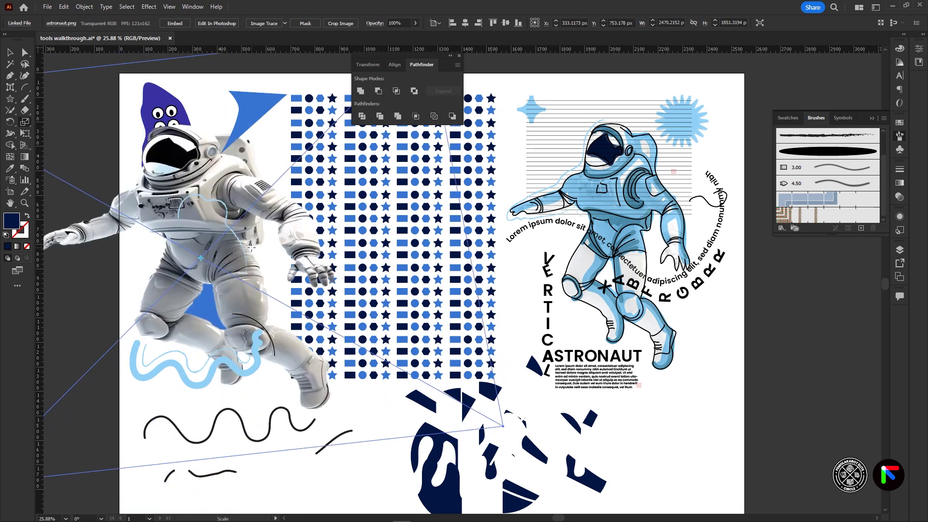
{"action": "key", "text": "ctrl+z"}
{"action": "key", "text": "ctrl+z"}
{"action": "key", "text": "ctrl+z"}
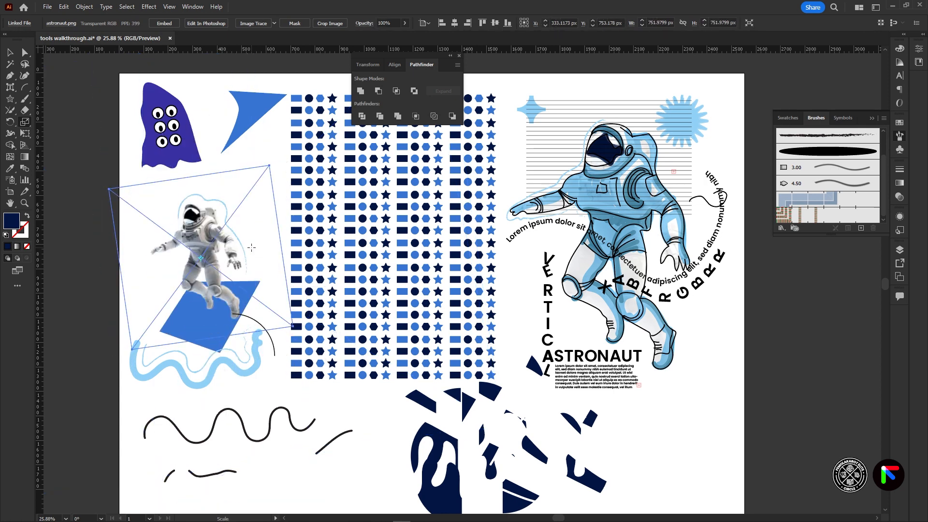
Step: Scale the astronaut photo proportionally by its bounding box, down to about 601 px wide and back up to about 745 px
{"action": "key", "text": "v"}
{"action": "left_click_drag", "start_coordinate": [330, 91], "coordinate": [271, 172]}
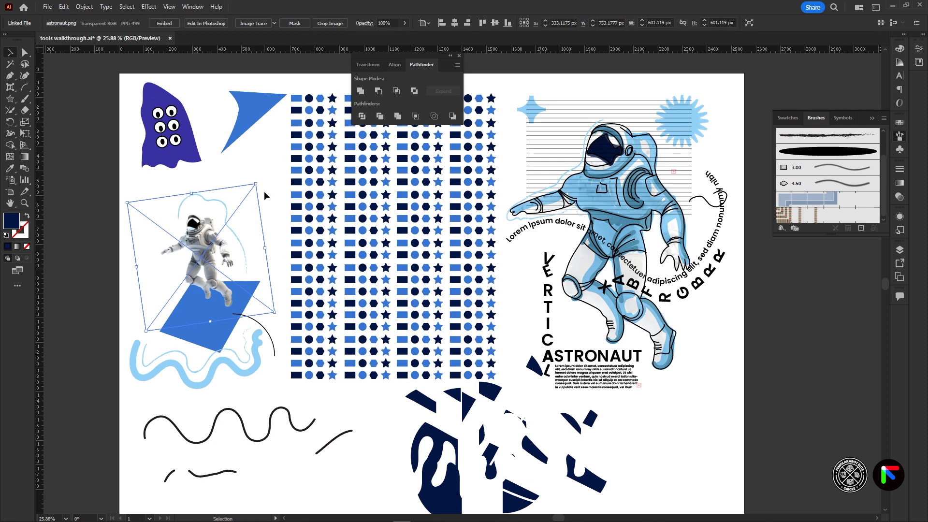
{"action": "left_click_drag", "start_coordinate": [256, 185], "coordinate": [271, 163]}
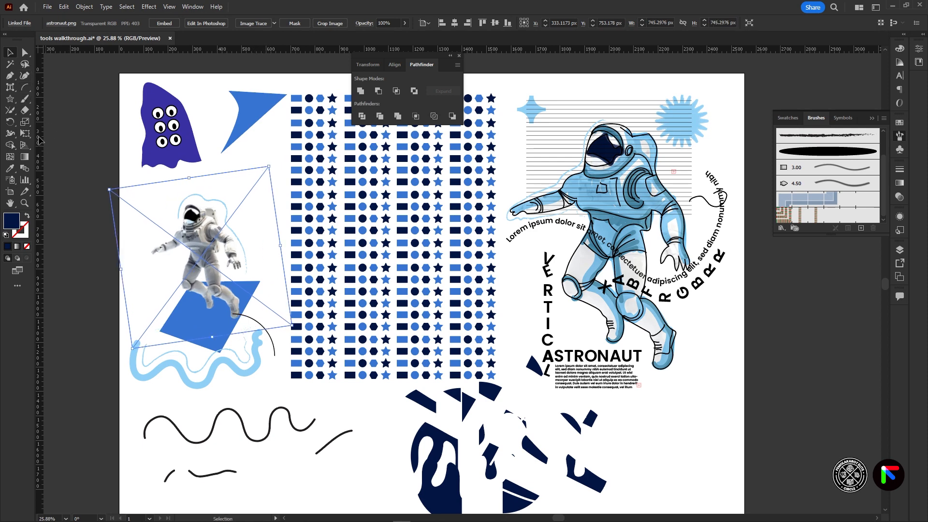
Step: Select the purple ghost shape, try to skew it with the Shear tool, and undo the shear
{"action": "left_click_drag", "start_coordinate": [28, 123], "coordinate": [62, 131]}
{"action": "key", "text": "v"}
{"action": "left_click", "coordinate": [157, 96]}
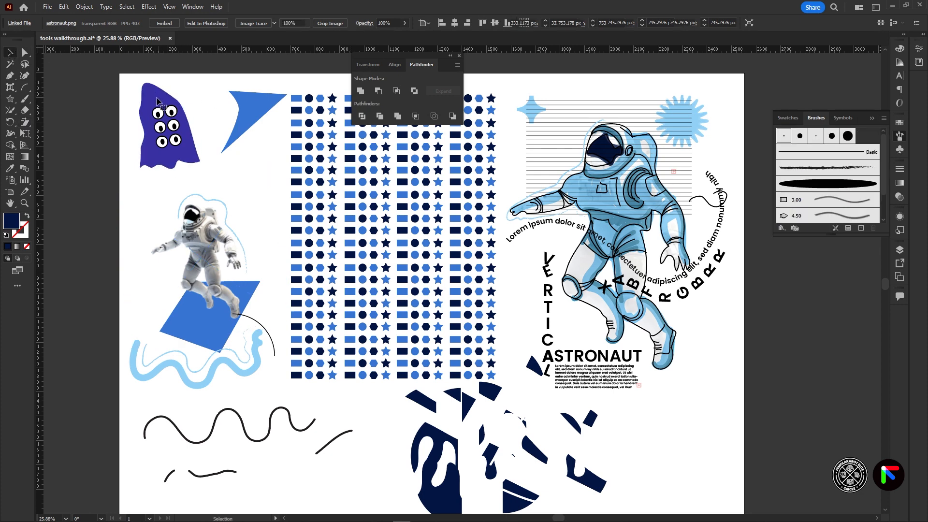
{"action": "left_click", "coordinate": [25, 123]}
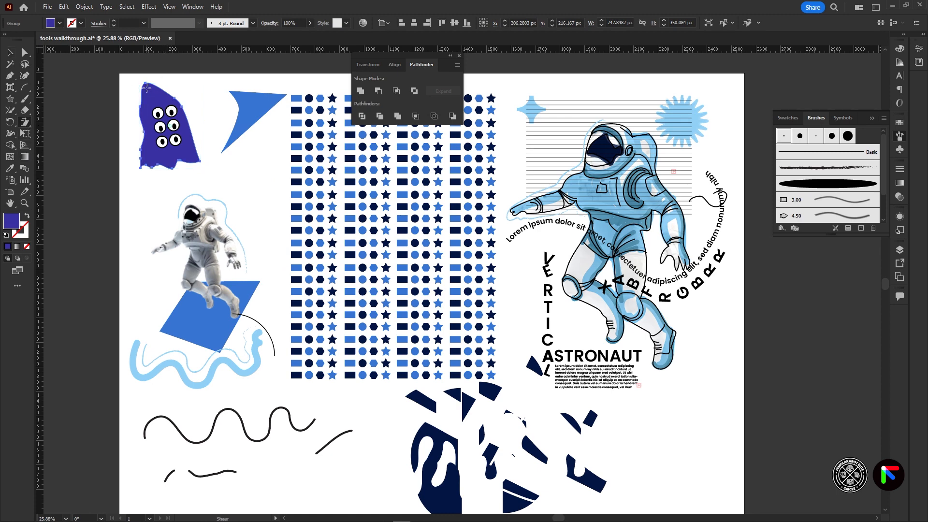
{"action": "mouse_move", "coordinate": [151, 90]}
{"action": "left_mouse_down"}
{"action": "mouse_move", "coordinate": [179, 97]}
{"action": "mouse_move", "coordinate": [149, 99]}
{"action": "mouse_move", "coordinate": [145, 111]}
{"action": "mouse_move", "coordinate": [149, 96]}
{"action": "left_mouse_up"}
{"action": "key", "text": "ctrl+z"}
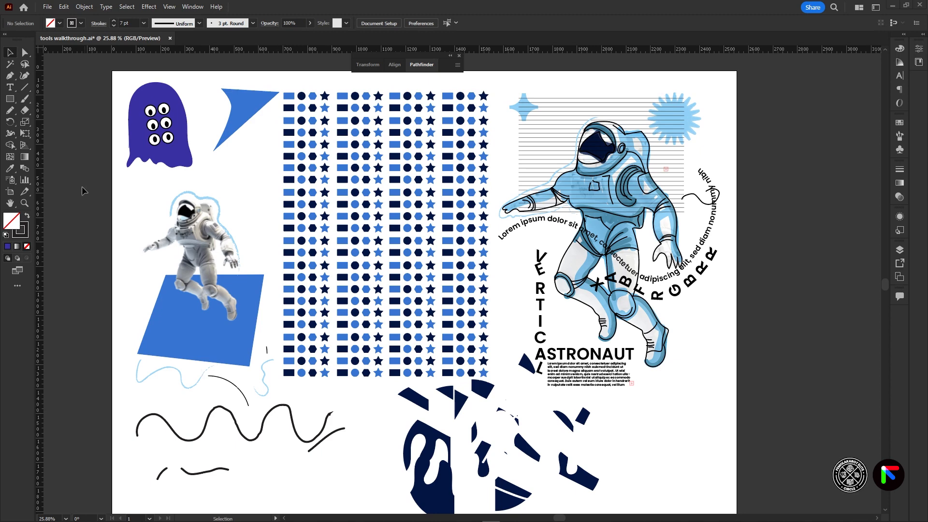
Step: Select the long black wavy line and use the Reshape tool to lift its last trough and pull its middle trough far down
{"action": "left_click", "coordinate": [254, 441]}
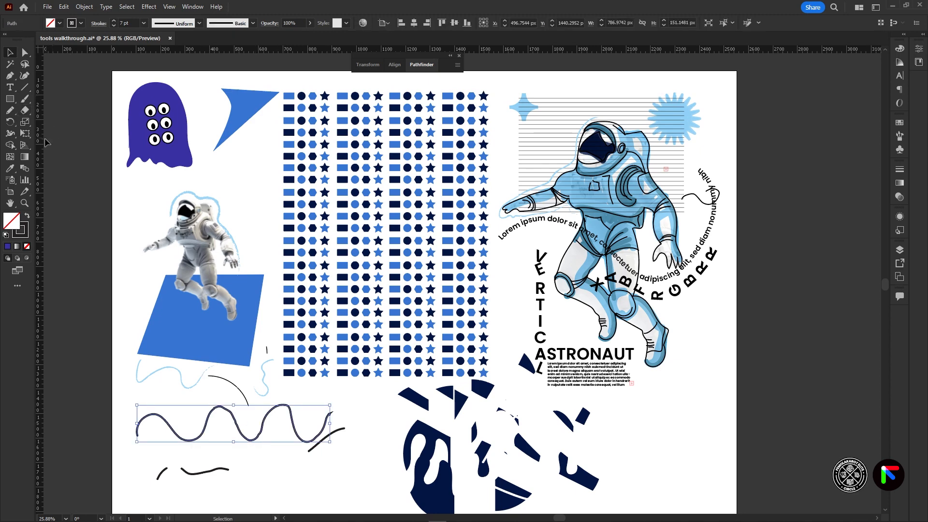
{"action": "left_click", "coordinate": [25, 111]}
{"action": "right_click", "coordinate": [26, 112]}
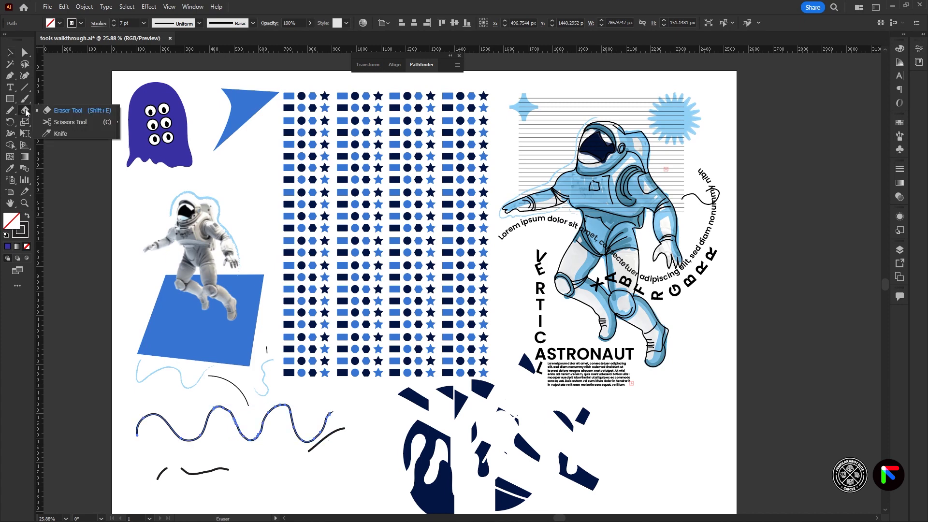
{"action": "left_click", "coordinate": [27, 112]}
{"action": "right_click", "coordinate": [26, 129]}
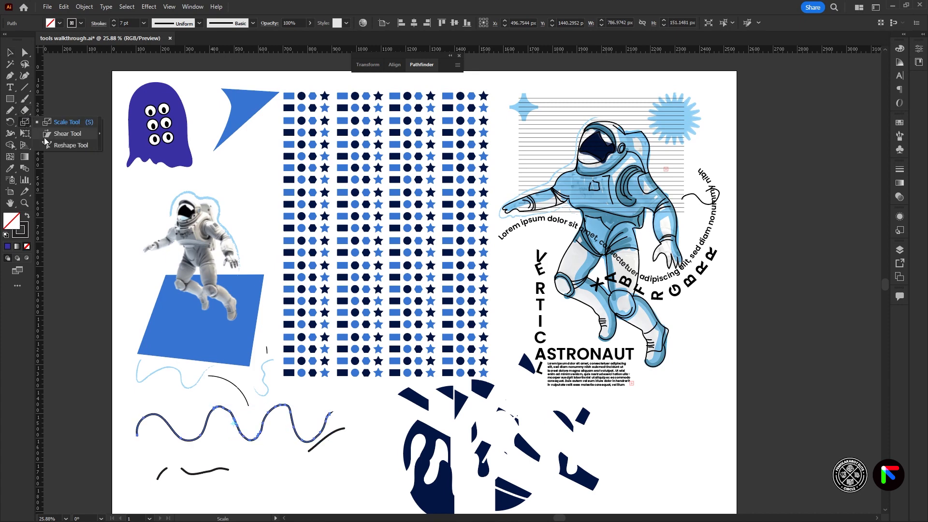
{"action": "left_click", "coordinate": [58, 146]}
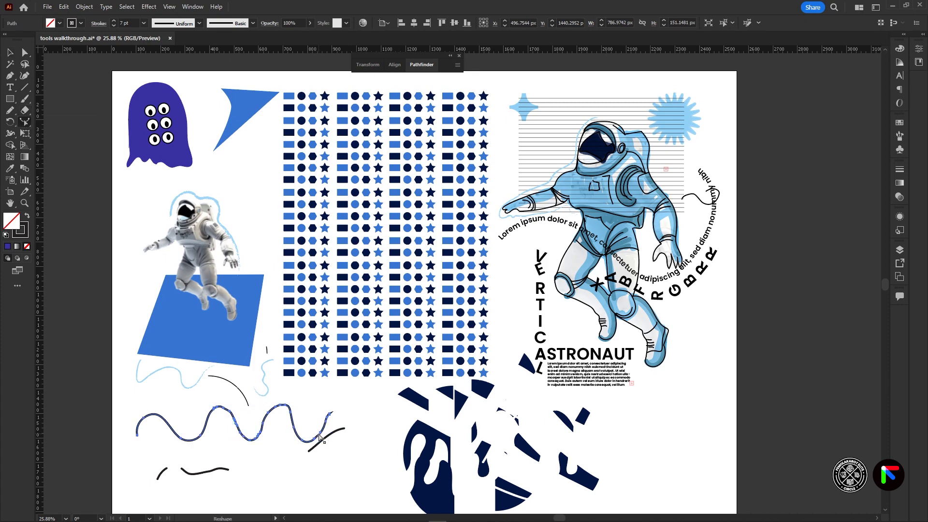
{"action": "left_click_drag", "start_coordinate": [321, 437], "coordinate": [317, 422]}
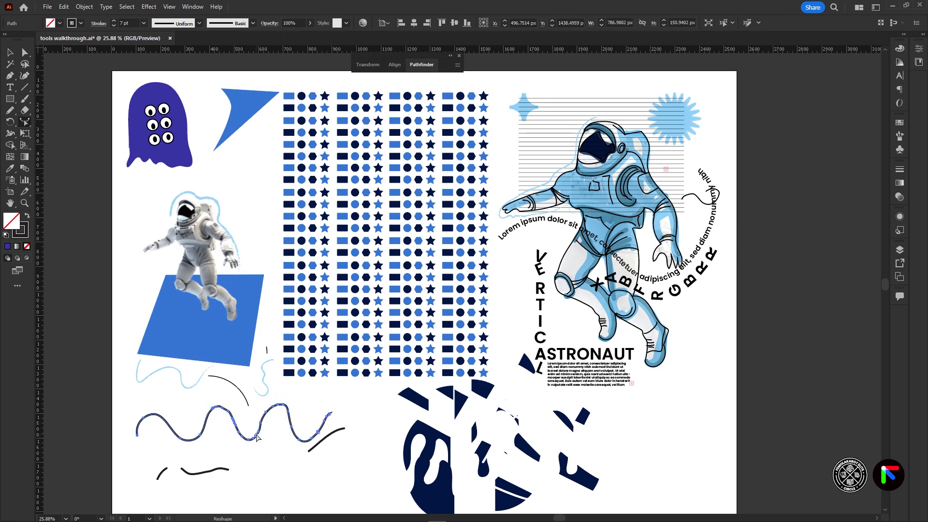
{"action": "mouse_move", "coordinate": [260, 425]}
{"action": "left_mouse_down"}
{"action": "mouse_move", "coordinate": [291, 477]}
{"action": "mouse_move", "coordinate": [282, 493]}
{"action": "left_mouse_up"}
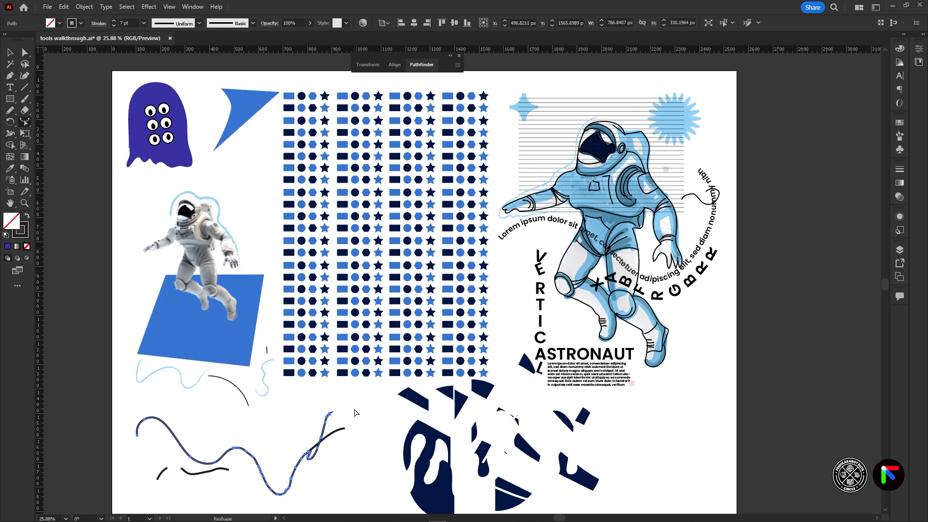
Step: Reshape the wavy line by raising its middle crest, folding its right end point inward, and stretching it back out
{"action": "mouse_move", "coordinate": [245, 426]}
{"action": "left_mouse_down"}
{"action": "mouse_move", "coordinate": [228, 465]}
{"action": "mouse_move", "coordinate": [238, 398]}
{"action": "left_mouse_up"}
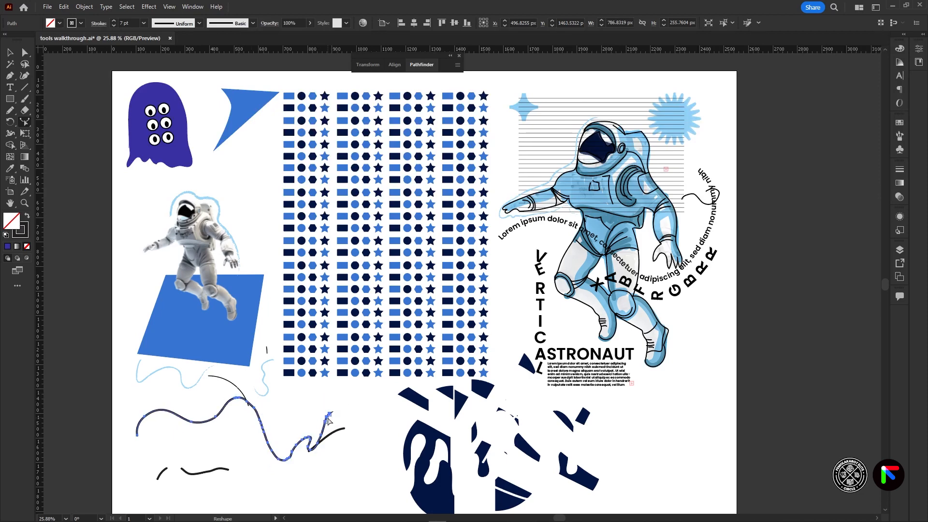
{"action": "mouse_move", "coordinate": [329, 417]}
{"action": "left_mouse_down"}
{"action": "mouse_move", "coordinate": [375, 451]}
{"action": "mouse_move", "coordinate": [363, 439]}
{"action": "mouse_move", "coordinate": [274, 462]}
{"action": "mouse_move", "coordinate": [208, 434]}
{"action": "mouse_move", "coordinate": [191, 443]}
{"action": "mouse_move", "coordinate": [217, 407]}
{"action": "mouse_move", "coordinate": [203, 410]}
{"action": "mouse_move", "coordinate": [332, 405]}
{"action": "mouse_move", "coordinate": [180, 411]}
{"action": "mouse_move", "coordinate": [207, 411]}
{"action": "left_mouse_up"}
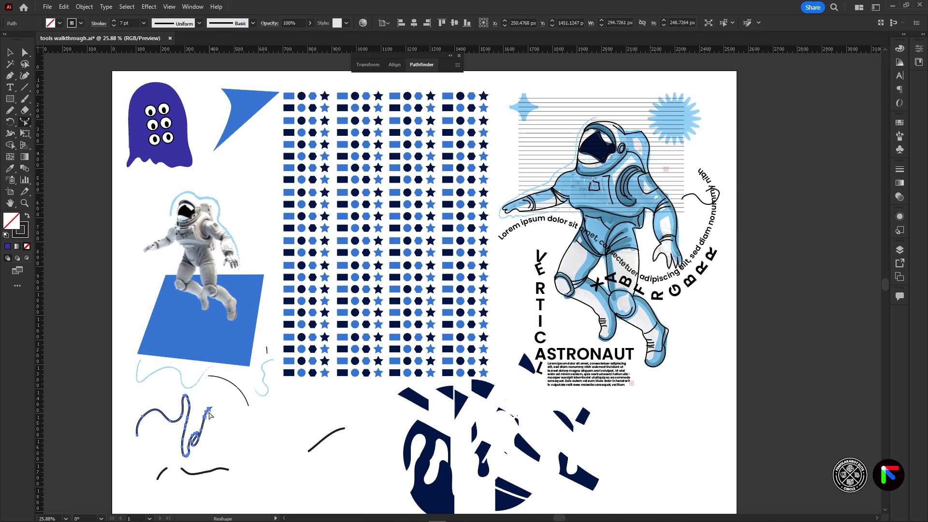
{"action": "left_click_drag", "start_coordinate": [210, 413], "coordinate": [324, 407]}
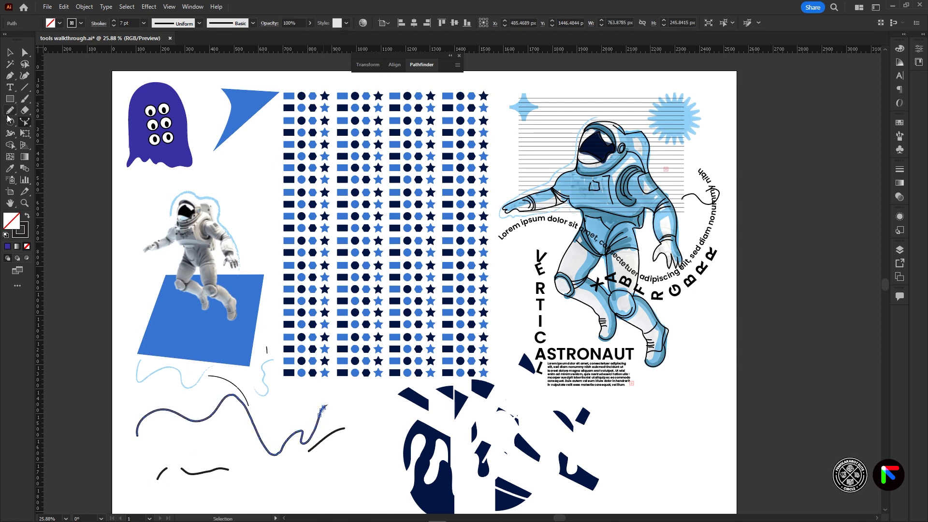
Step: Thicken the right end of the wavy line's stroke to about 87 pt with the Width tool
{"action": "left_click", "coordinate": [14, 138]}
{"action": "mouse_move", "coordinate": [326, 409]}
{"action": "left_mouse_down"}
{"action": "mouse_move", "coordinate": [349, 428]}
{"action": "mouse_move", "coordinate": [333, 405]}
{"action": "left_mouse_up"}
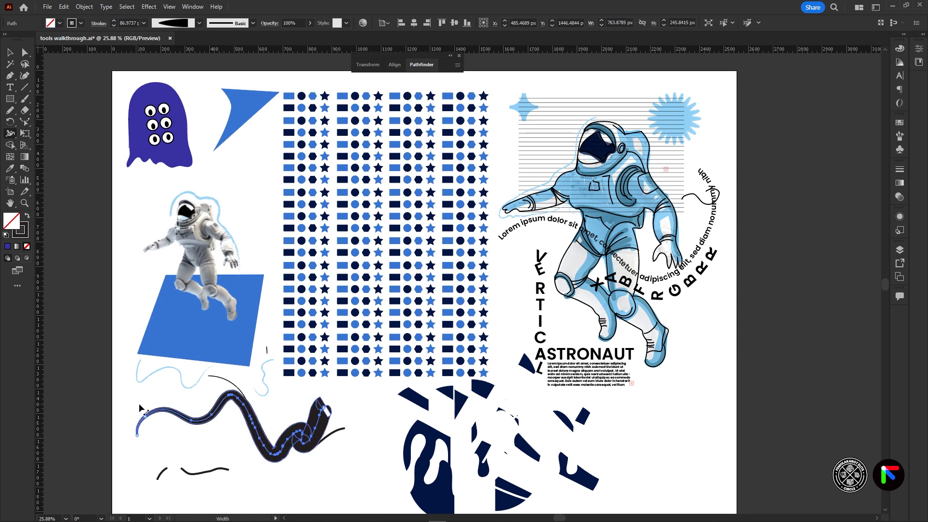
Step: Thicken the wavy line near its left end with the Width tool and set a width point of 55.12 px total width at its first trough
{"action": "left_click_drag", "start_coordinate": [138, 403], "coordinate": [149, 417]}
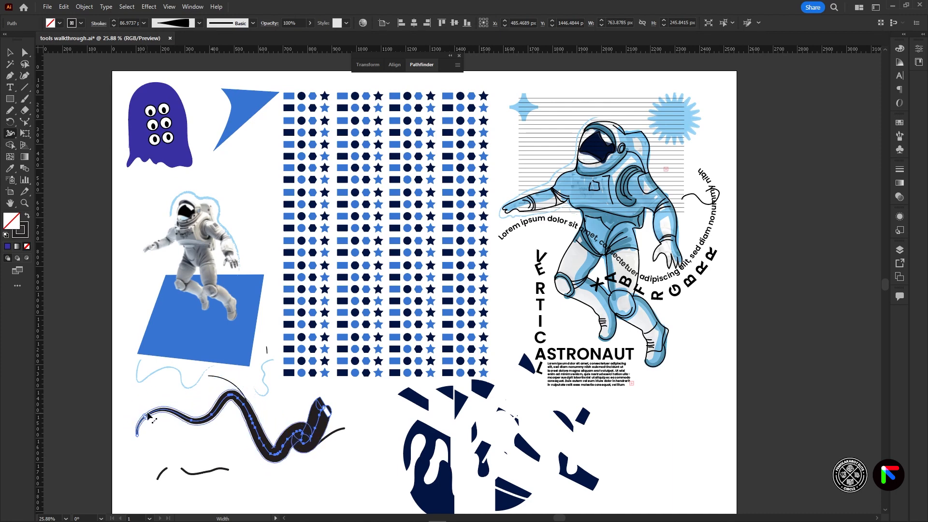
{"action": "mouse_move", "coordinate": [211, 415]}
{"action": "left_mouse_down"}
{"action": "mouse_move", "coordinate": [218, 433]}
{"action": "mouse_move", "coordinate": [213, 419]}
{"action": "left_mouse_up"}
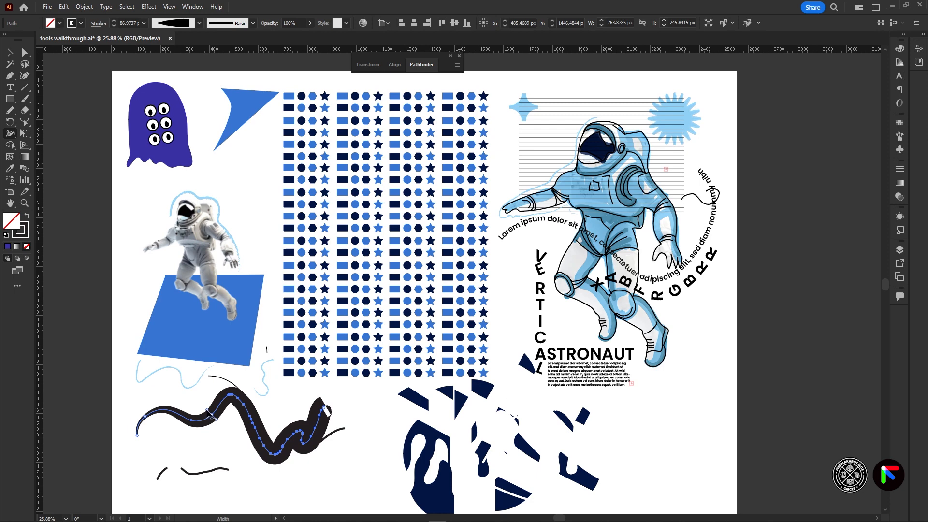
{"action": "double_click", "coordinate": [211, 415]}
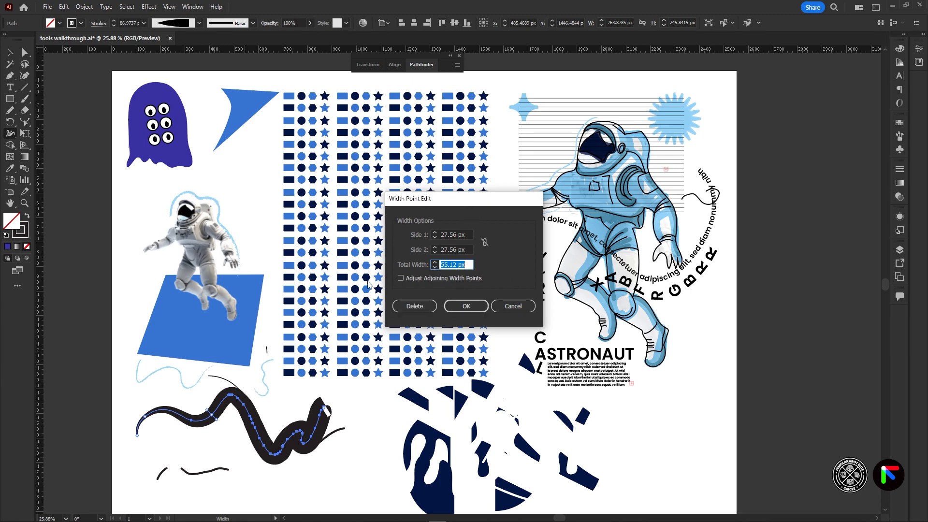
{"action": "left_click", "coordinate": [468, 307]}
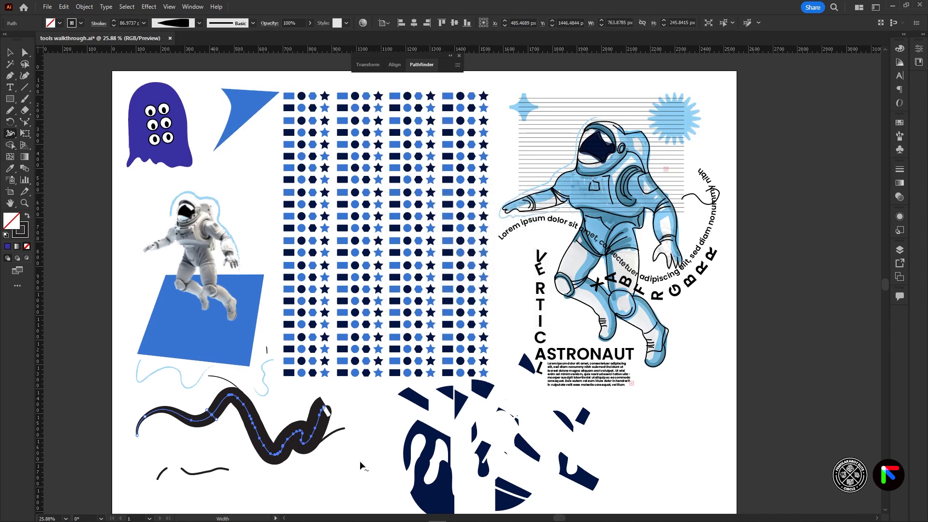
Step: Choose the Twirl tool for distorting, and select the purple ghost body, shifting it slightly to the left
{"action": "left_click", "coordinate": [10, 134]}
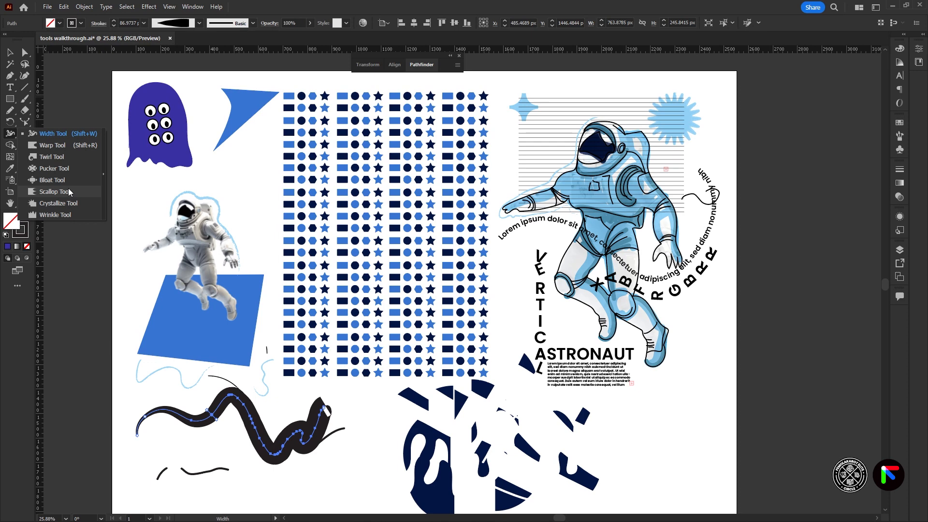
{"action": "left_click", "coordinate": [53, 157]}
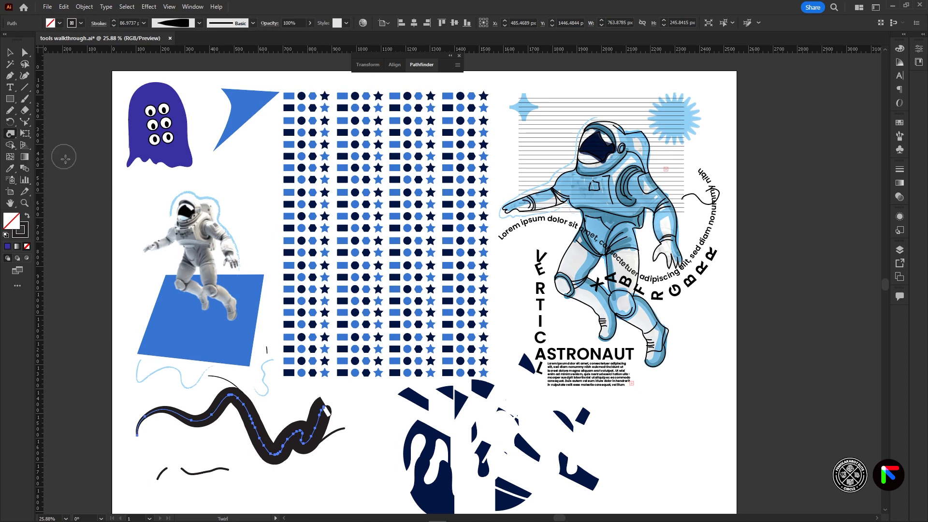
{"action": "left_click", "coordinate": [11, 53]}
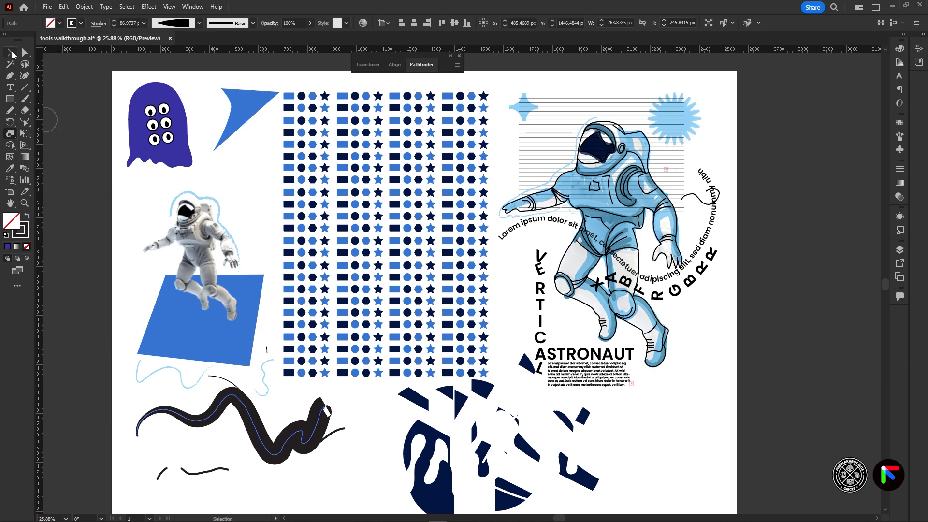
{"action": "left_click", "coordinate": [164, 93]}
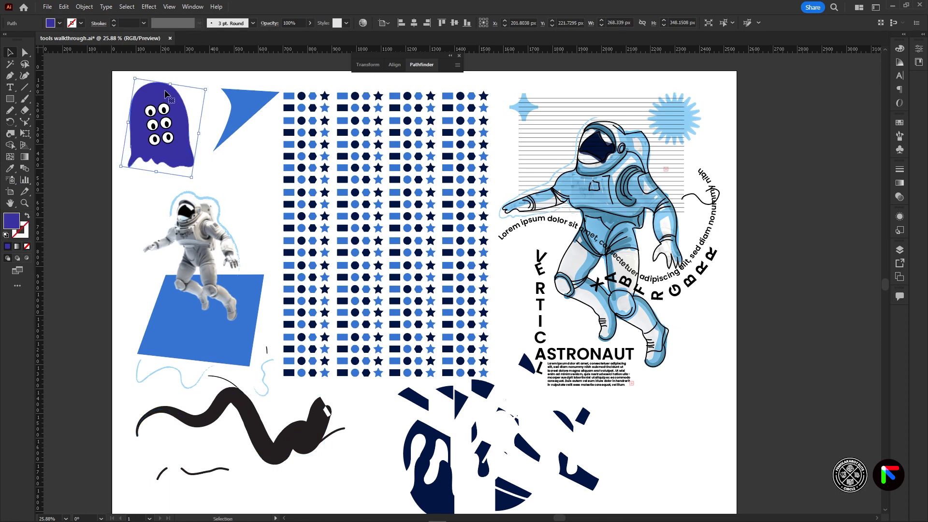
{"action": "left_click_drag", "start_coordinate": [165, 92], "coordinate": [164, 95]}
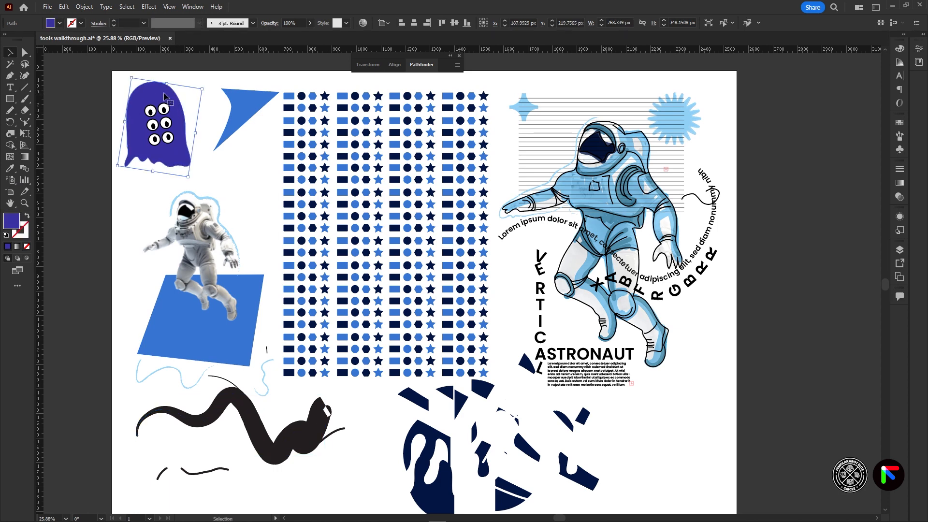
Step: Twirl spirals into the purple ghost's lower right corner, its top, its right side and two spots on its left side
{"action": "left_click", "coordinate": [10, 134]}
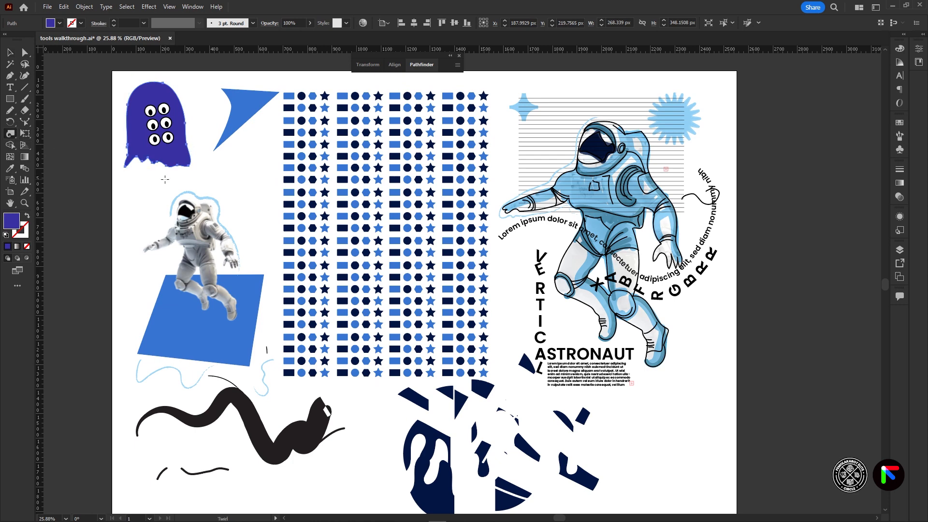
{"action": "left_click_drag", "start_coordinate": [186, 164], "coordinate": [186, 164]}
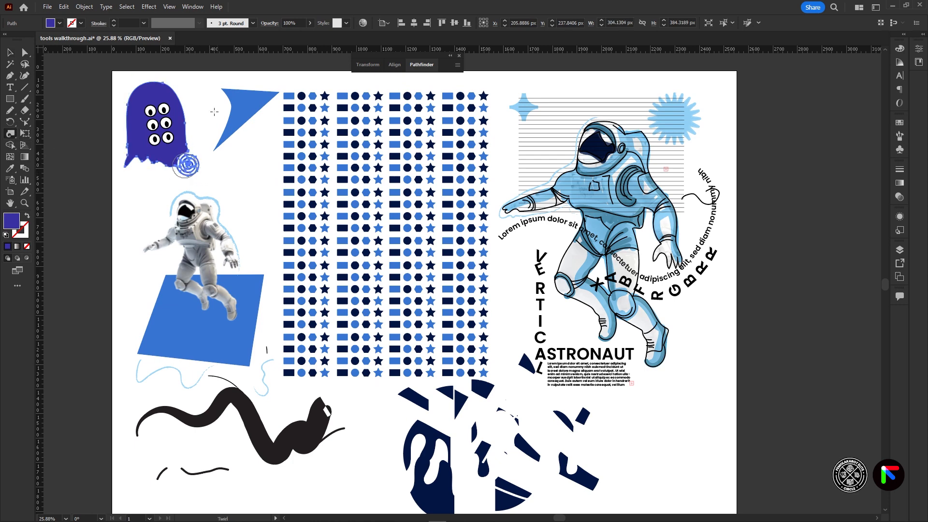
{"action": "left_click_drag", "start_coordinate": [163, 82], "coordinate": [163, 82]}
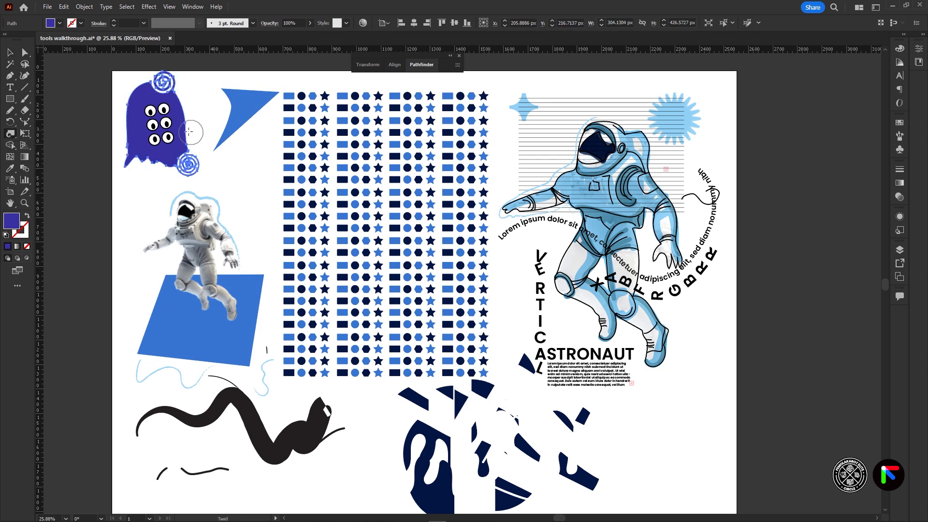
{"action": "left_click_drag", "start_coordinate": [185, 122], "coordinate": [184, 122]}
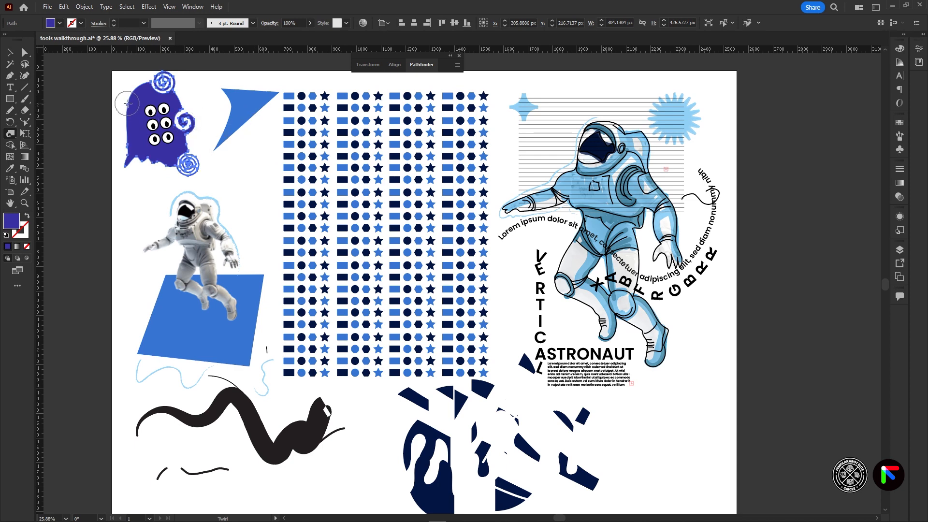
{"action": "left_click_drag", "start_coordinate": [128, 103], "coordinate": [128, 104]}
{"action": "left_click_drag", "start_coordinate": [133, 137], "coordinate": [133, 137]}
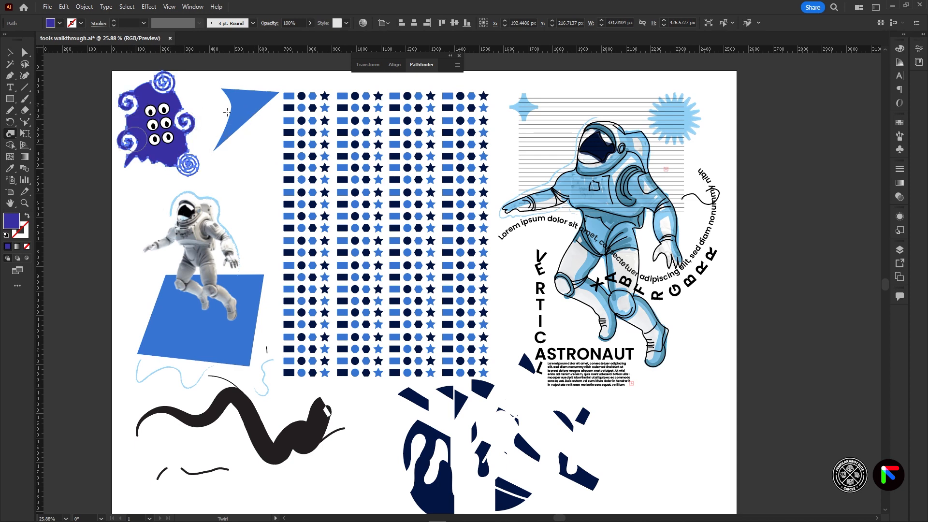
Step: Crystallize the purple ghost's bottom edge, right side, top spiral and lower right spiral into spikes
{"action": "left_click", "coordinate": [13, 132]}
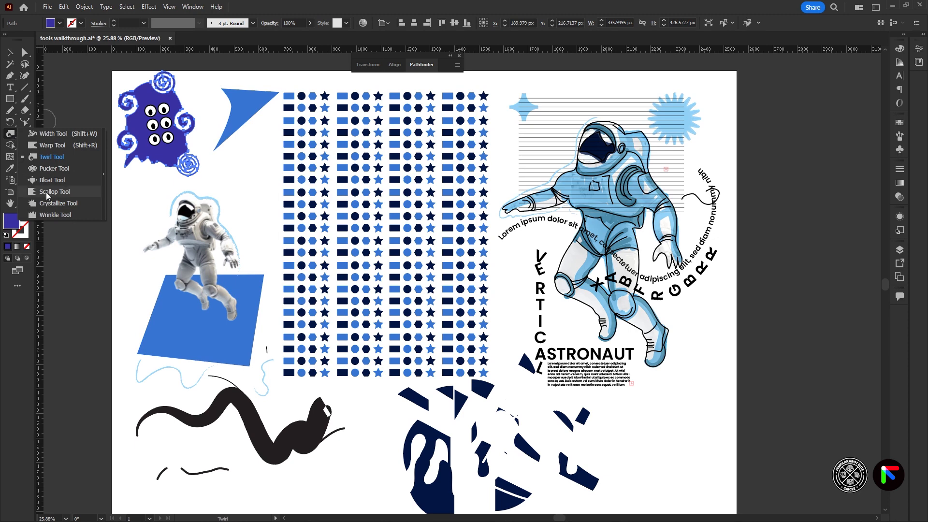
{"action": "left_click", "coordinate": [58, 203]}
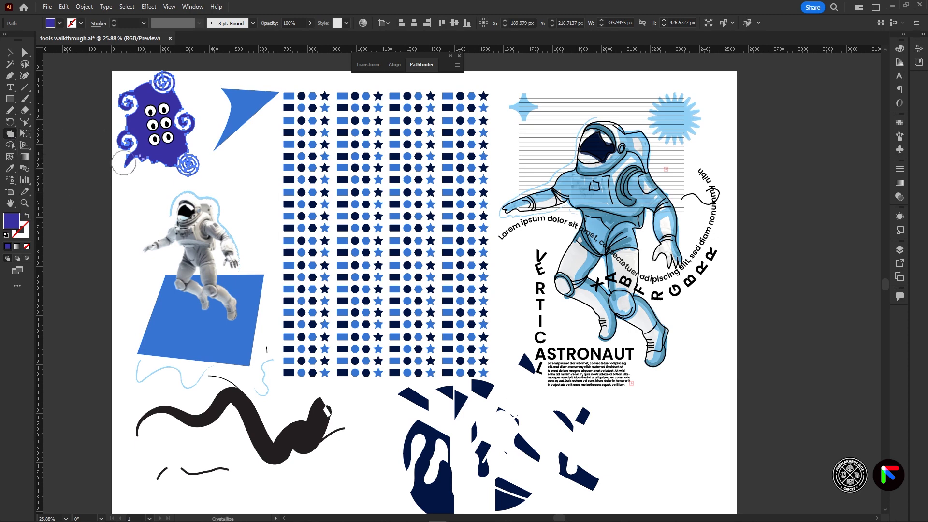
{"action": "left_click", "coordinate": [140, 167]}
{"action": "mouse_move", "coordinate": [140, 192]}
{"action": "left_mouse_down"}
{"action": "mouse_move", "coordinate": [147, 159]}
{"action": "mouse_move", "coordinate": [162, 165]}
{"action": "left_mouse_up"}
{"action": "left_click_drag", "start_coordinate": [195, 116], "coordinate": [197, 112]}
{"action": "left_click_drag", "start_coordinate": [164, 80], "coordinate": [164, 80]}
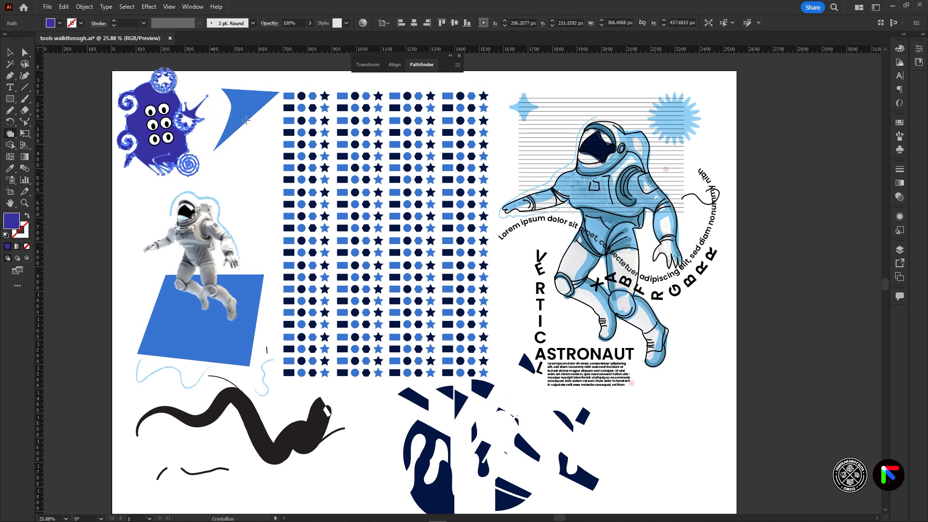
{"action": "left_click_drag", "start_coordinate": [190, 164], "coordinate": [192, 164]}
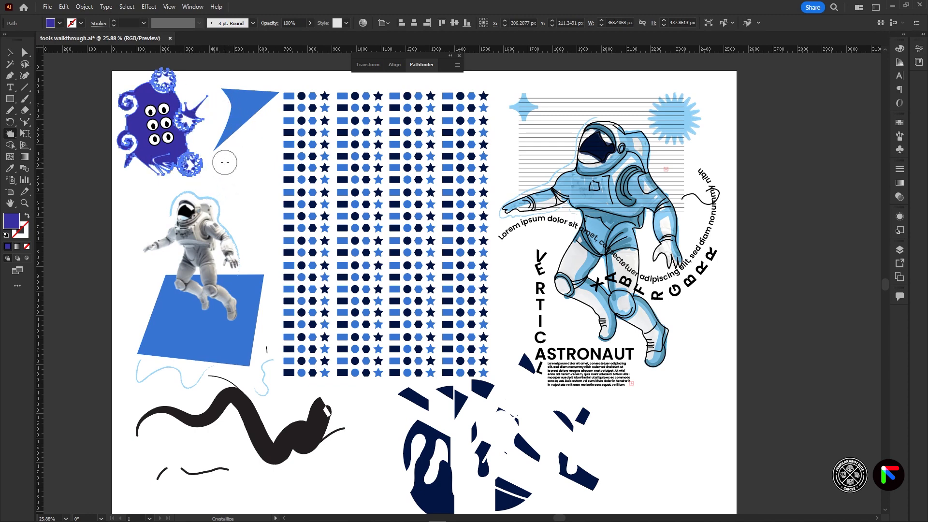
Step: Enlarge the blue quadrilateral slightly with Free Transform, and pull its upper right corner inward using Perspective Distort
{"action": "left_click", "coordinate": [26, 136]}
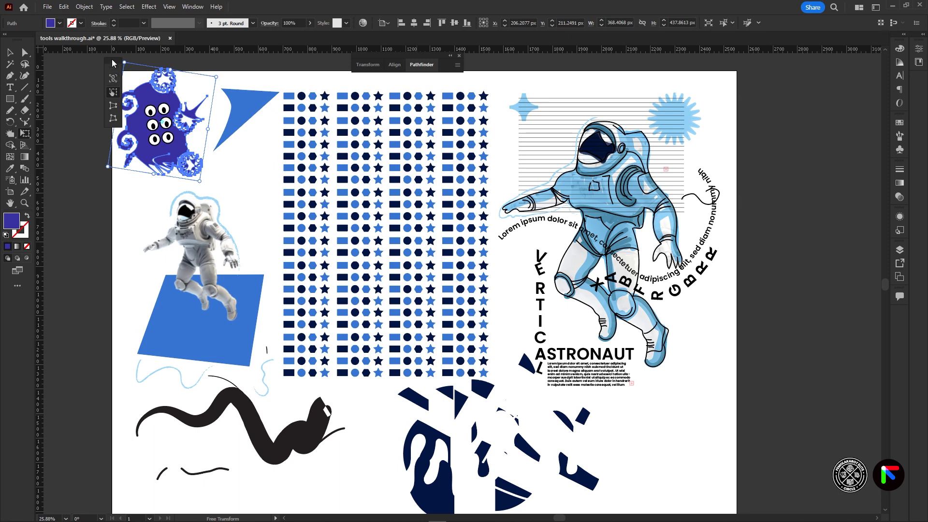
{"action": "left_click_drag", "start_coordinate": [112, 63], "coordinate": [52, 134]}
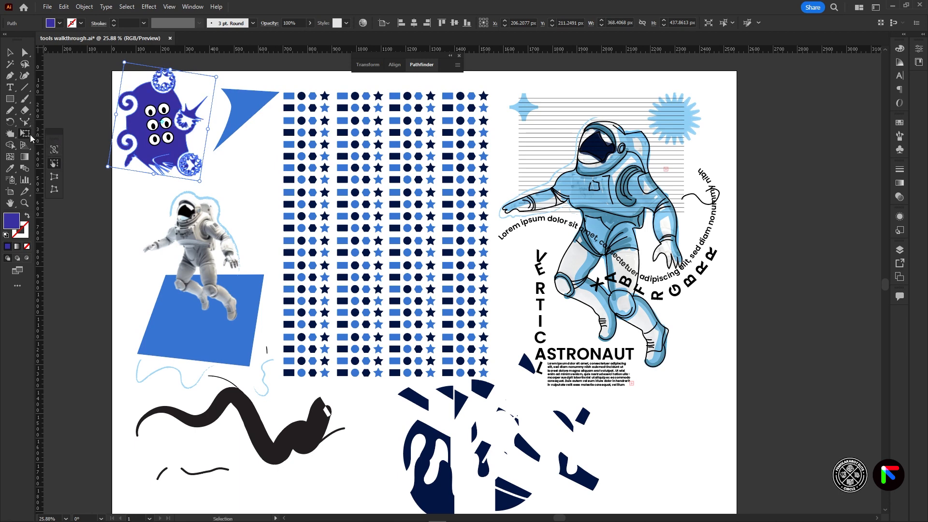
{"action": "left_click", "coordinate": [29, 135]}
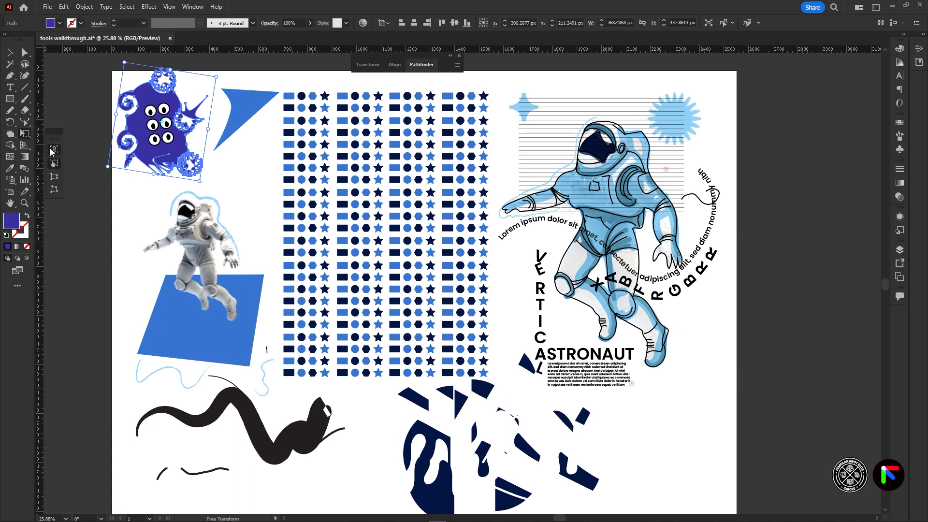
{"action": "mouse_move", "coordinate": [264, 275]}
{"action": "left_mouse_down"}
{"action": "mouse_move", "coordinate": [356, 208]}
{"action": "mouse_move", "coordinate": [246, 267]}
{"action": "mouse_move", "coordinate": [183, 341]}
{"action": "mouse_move", "coordinate": [397, 151]}
{"action": "mouse_move", "coordinate": [212, 313]}
{"action": "mouse_move", "coordinate": [325, 228]}
{"action": "mouse_move", "coordinate": [226, 310]}
{"action": "mouse_move", "coordinate": [295, 258]}
{"action": "mouse_move", "coordinate": [228, 341]}
{"action": "mouse_move", "coordinate": [290, 260]}
{"action": "mouse_move", "coordinate": [211, 284]}
{"action": "mouse_move", "coordinate": [320, 316]}
{"action": "mouse_move", "coordinate": [222, 221]}
{"action": "mouse_move", "coordinate": [321, 310]}
{"action": "mouse_move", "coordinate": [216, 241]}
{"action": "mouse_move", "coordinate": [302, 242]}
{"action": "mouse_move", "coordinate": [306, 294]}
{"action": "mouse_move", "coordinate": [207, 239]}
{"action": "mouse_move", "coordinate": [295, 342]}
{"action": "mouse_move", "coordinate": [220, 227]}
{"action": "mouse_move", "coordinate": [288, 278]}
{"action": "mouse_move", "coordinate": [270, 263]}
{"action": "left_mouse_up"}
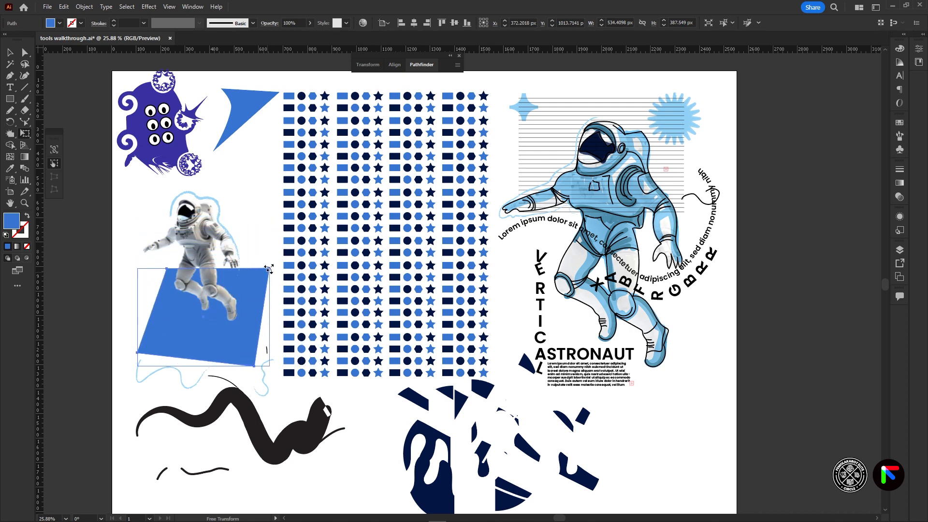
{"action": "left_click", "coordinate": [55, 177]}
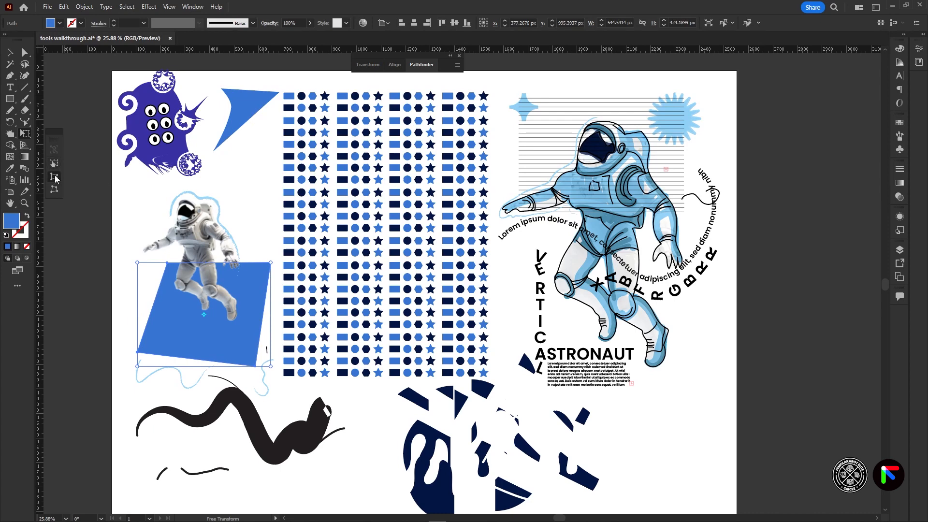
{"action": "left_click_drag", "start_coordinate": [270, 262], "coordinate": [237, 287]}
Step: Use Free Distort to stretch the blue quadrilateral's left corners up and down and reposition its upper right corner, forming a tapered, triangle-like shape
{"action": "left_click", "coordinate": [54, 189]}
{"action": "left_click_drag", "start_coordinate": [203, 318], "coordinate": [217, 295]}
{"action": "left_click_drag", "start_coordinate": [125, 264], "coordinate": [123, 206]}
{"action": "left_click_drag", "start_coordinate": [138, 367], "coordinate": [132, 428]}
{"action": "left_click_drag", "start_coordinate": [224, 302], "coordinate": [237, 265]}
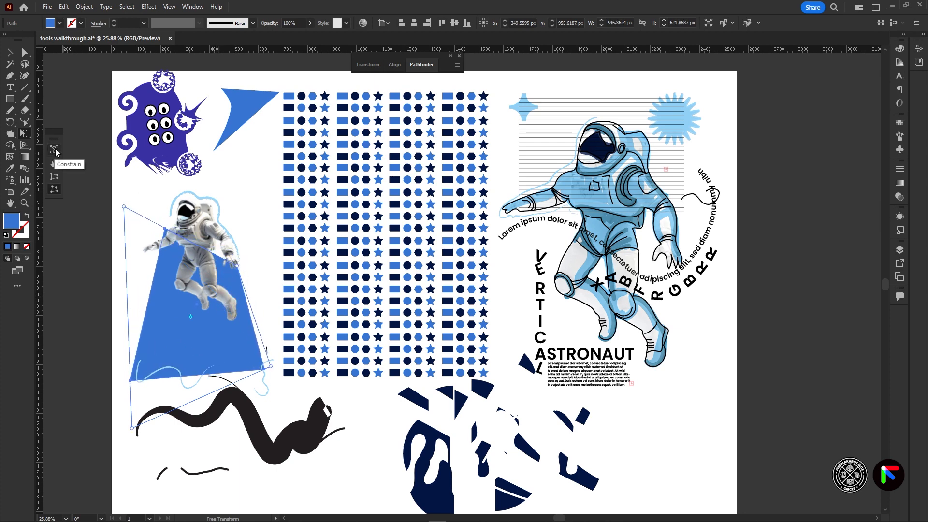
{"action": "left_click_drag", "start_coordinate": [237, 269], "coordinate": [245, 289]}
{"action": "left_click_drag", "start_coordinate": [125, 207], "coordinate": [143, 221]}
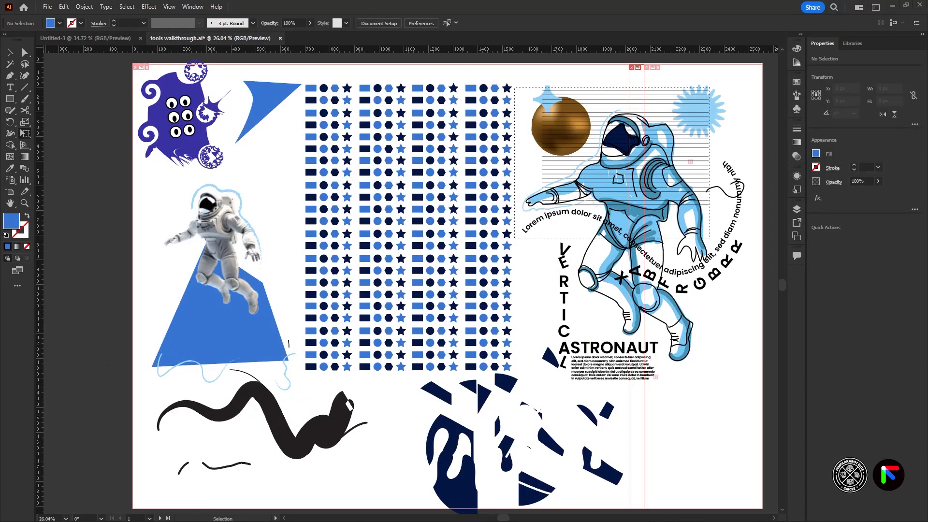
Step: Select the blue triangular shape, start Puppet Warp on it, and add pins at its center and on its upper right edge
{"action": "key", "text": "e"}
{"action": "key", "text": "v"}
{"action": "left_click", "coordinate": [259, 340]}
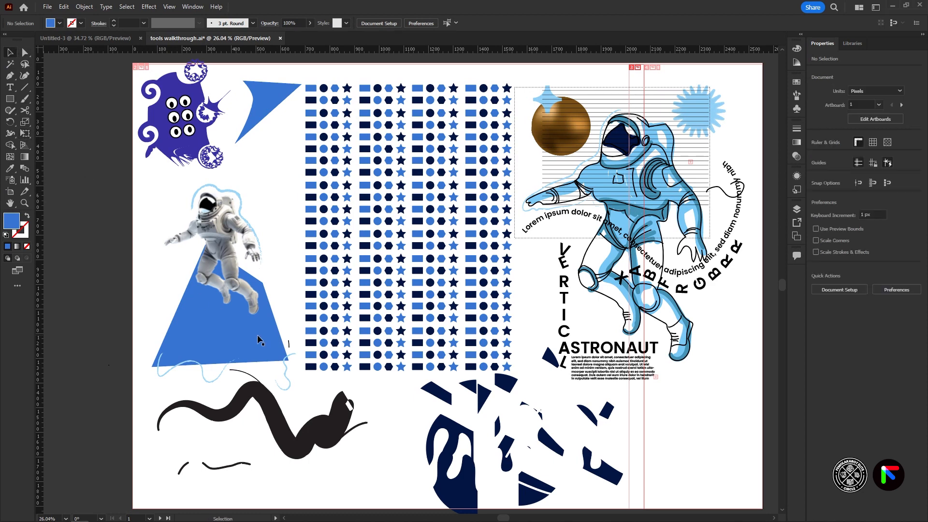
{"action": "left_click", "coordinate": [25, 133]}
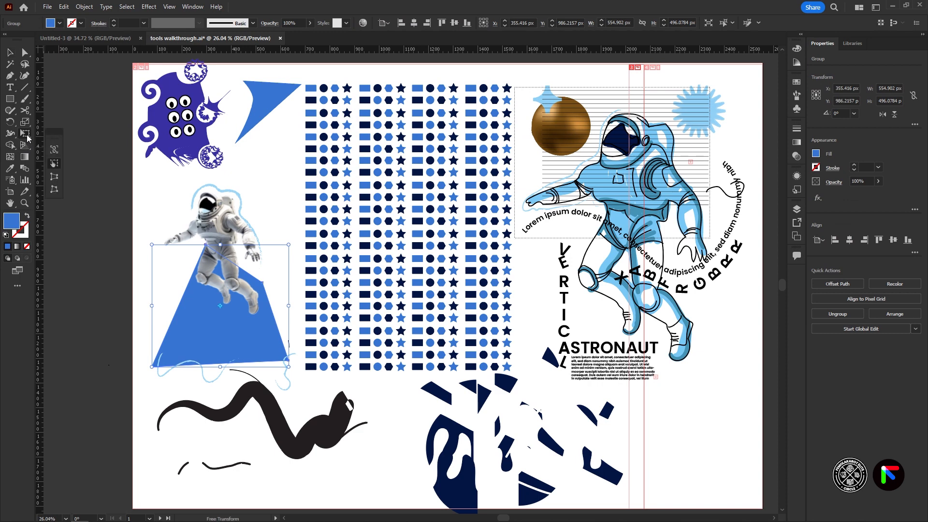
{"action": "left_click", "coordinate": [68, 146]}
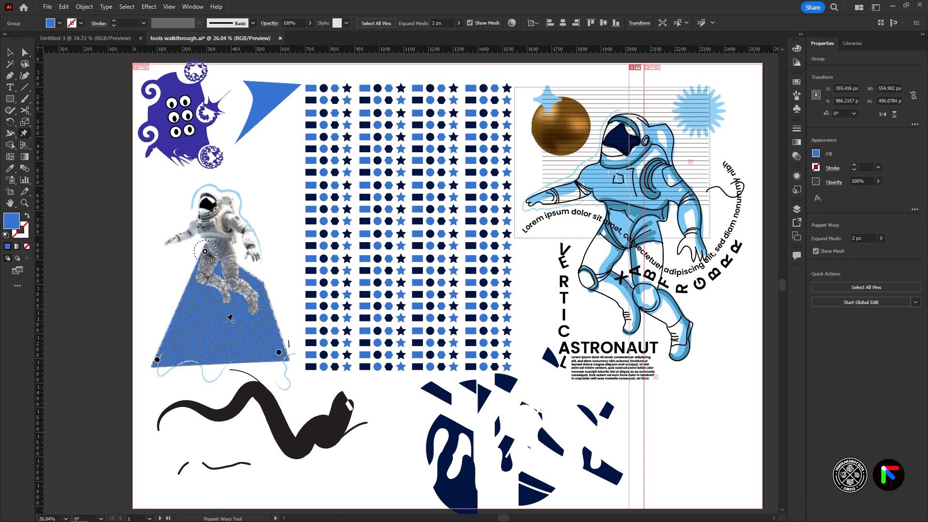
{"action": "left_click", "coordinate": [226, 318]}
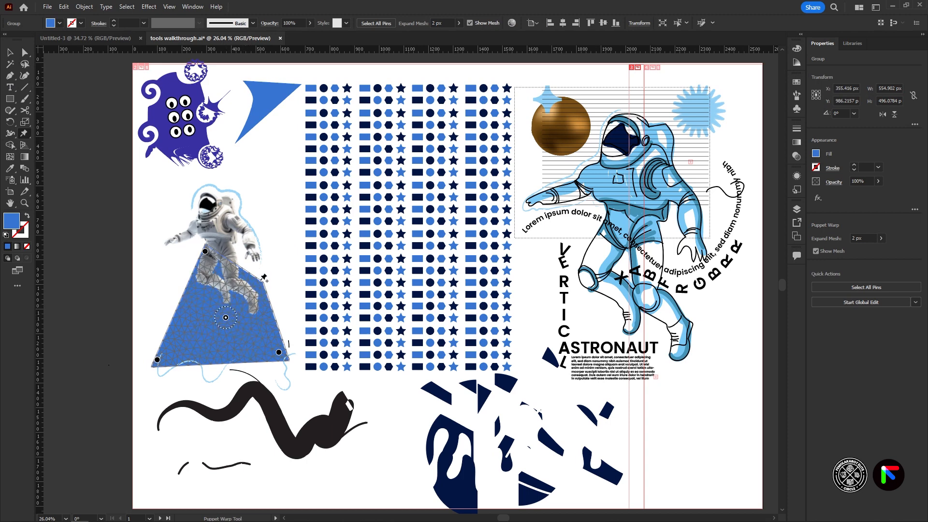
{"action": "left_click", "coordinate": [264, 278]}
Step: Puppet-warp the blue shape by pulling the upper right pin up, the center pin up-left and a new lower pin down; add a right-side pin
{"action": "left_click_drag", "start_coordinate": [264, 277], "coordinate": [264, 251]}
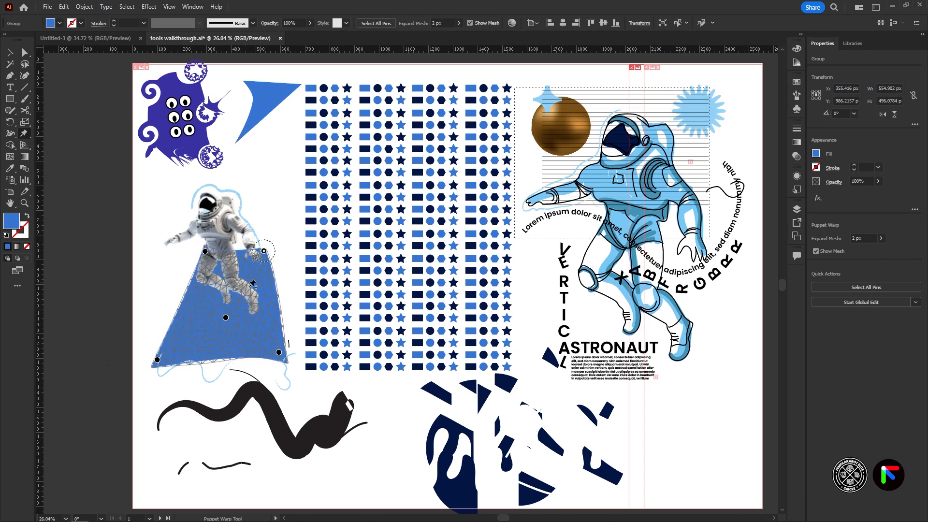
{"action": "left_click_drag", "start_coordinate": [226, 317], "coordinate": [191, 290]}
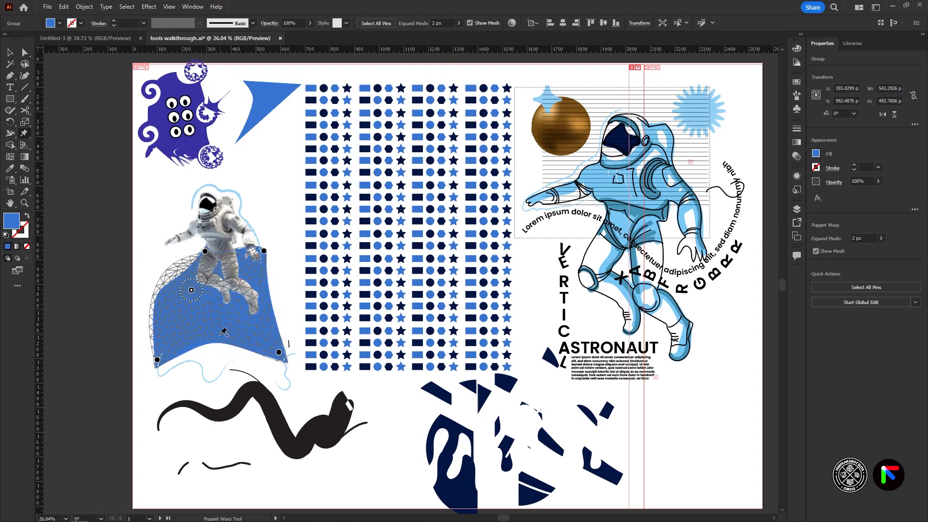
{"action": "left_click_drag", "start_coordinate": [224, 331], "coordinate": [240, 383]}
{"action": "left_click", "coordinate": [265, 304]}
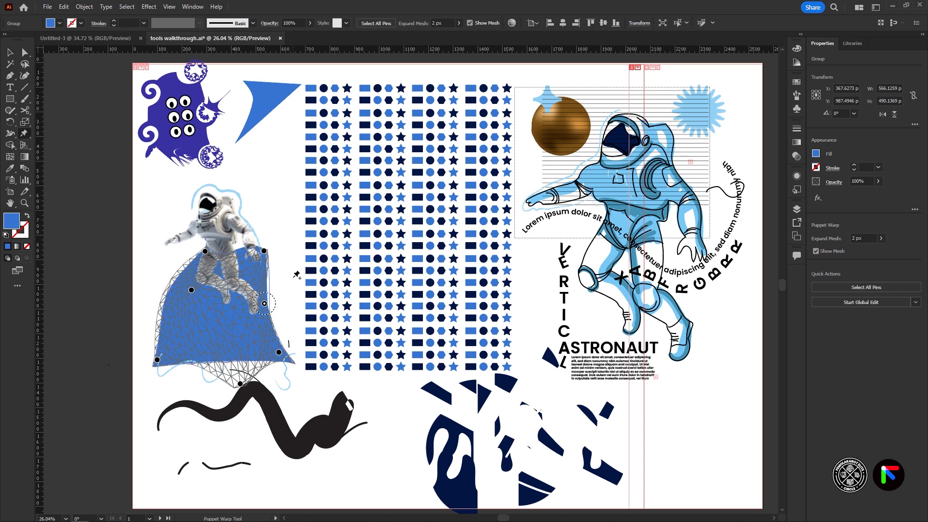
Step: Pull the puppet warp pin on the blue shape's right edge outward, then delete it along with the left inner pin and the bottom pin
{"action": "left_click_drag", "start_coordinate": [264, 303], "coordinate": [290, 301]}
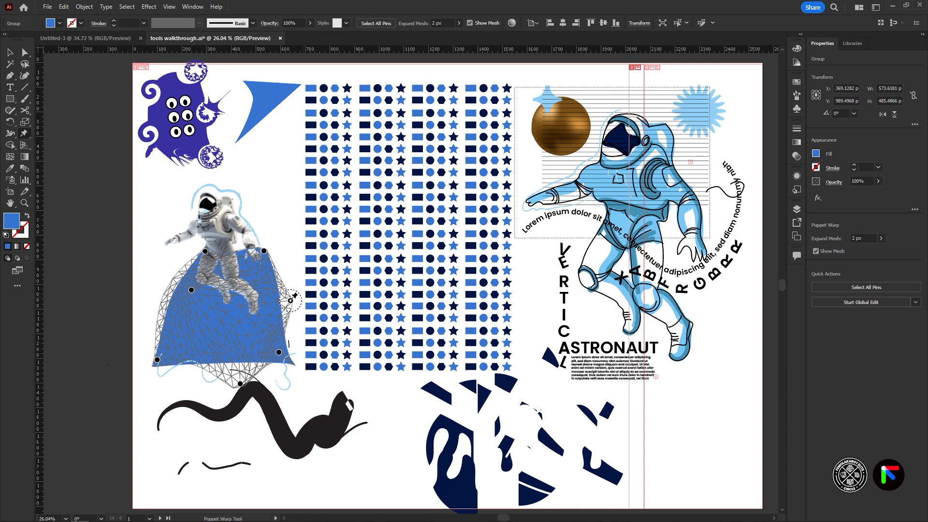
{"action": "key", "text": "Delete"}
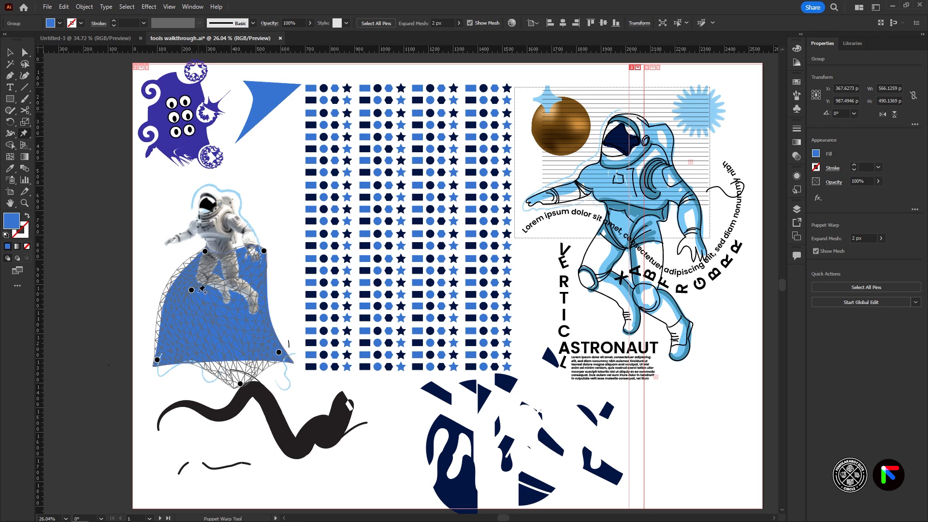
{"action": "key", "text": "Delete"}
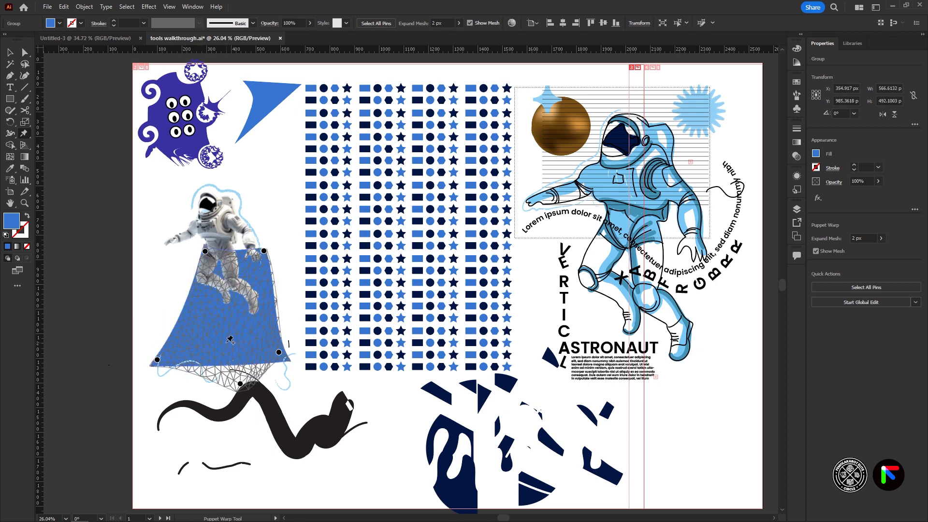
{"action": "left_click", "coordinate": [241, 385]}
{"action": "key", "text": "Delete"}
{"action": "left_click", "coordinate": [191, 343]}
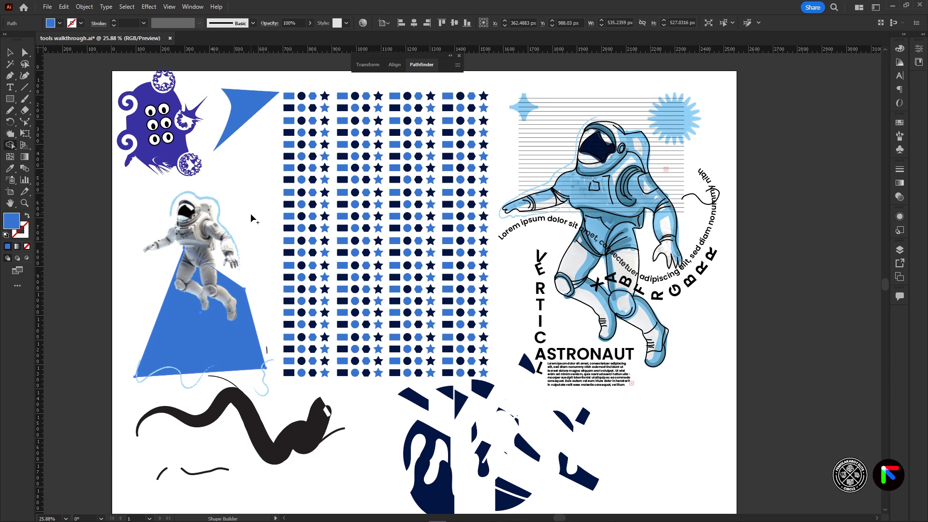
Step: Remove the blue shape behind the astronaut photo with the Shape Builder tool
{"action": "left_click", "coordinate": [234, 353]}
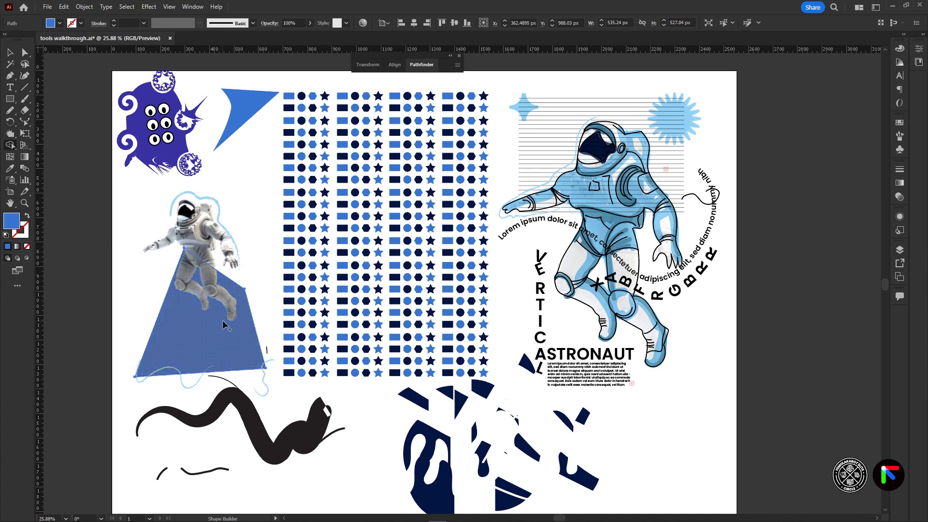
{"action": "left_click", "coordinate": [226, 304], "text": "alt"}
Step: Draw four overlapping blue ellipses over and below the astronaut photo's feet, from about 107 by 65 px to about 296 by 270 px
{"action": "left_click", "coordinate": [10, 99]}
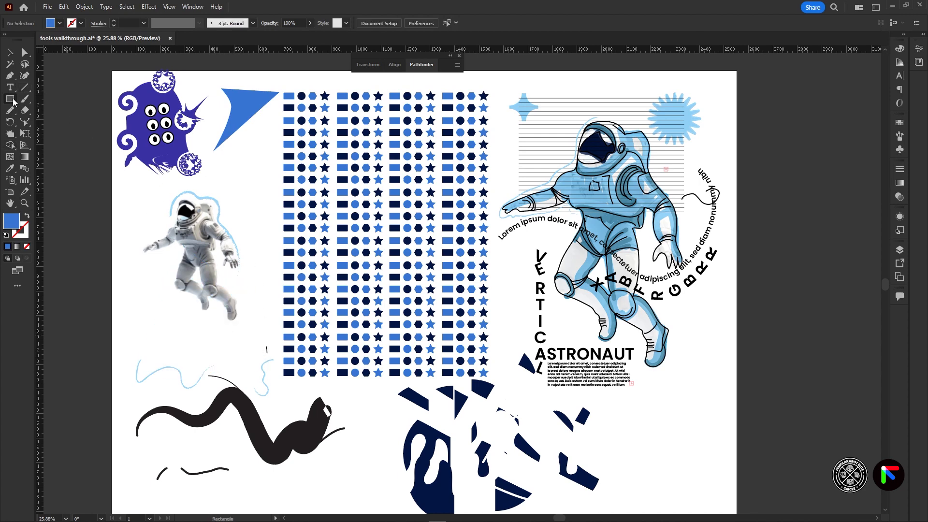
{"action": "left_click", "coordinate": [54, 122]}
{"action": "mouse_move", "coordinate": [131, 305]}
{"action": "left_mouse_down"}
{"action": "mouse_move", "coordinate": [173, 357]}
{"action": "mouse_move", "coordinate": [189, 357]}
{"action": "left_mouse_up"}
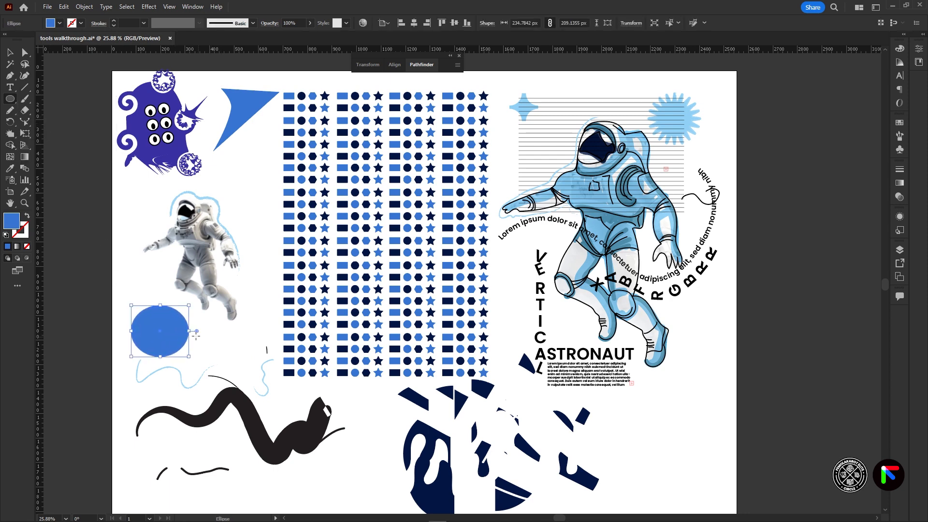
{"action": "left_click_drag", "start_coordinate": [214, 327], "coordinate": [174, 363]}
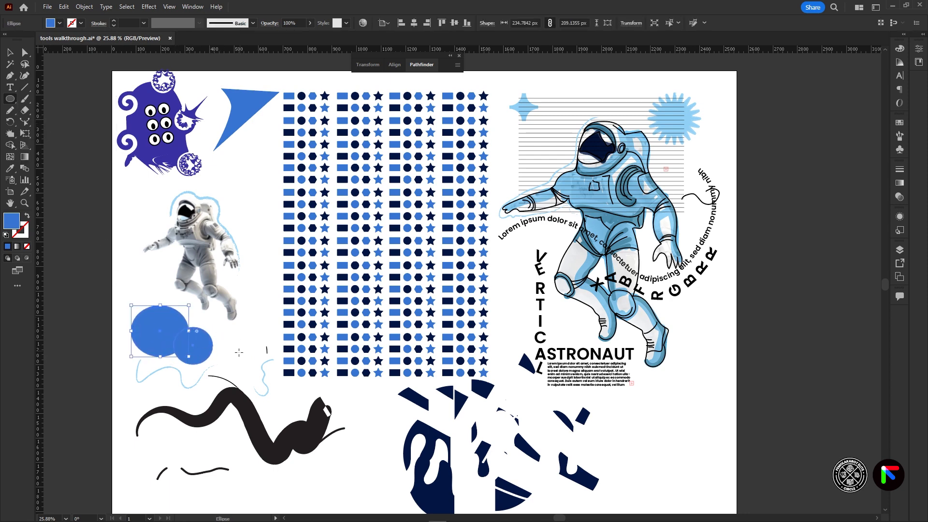
{"action": "left_click_drag", "start_coordinate": [229, 342], "coordinate": [202, 359]}
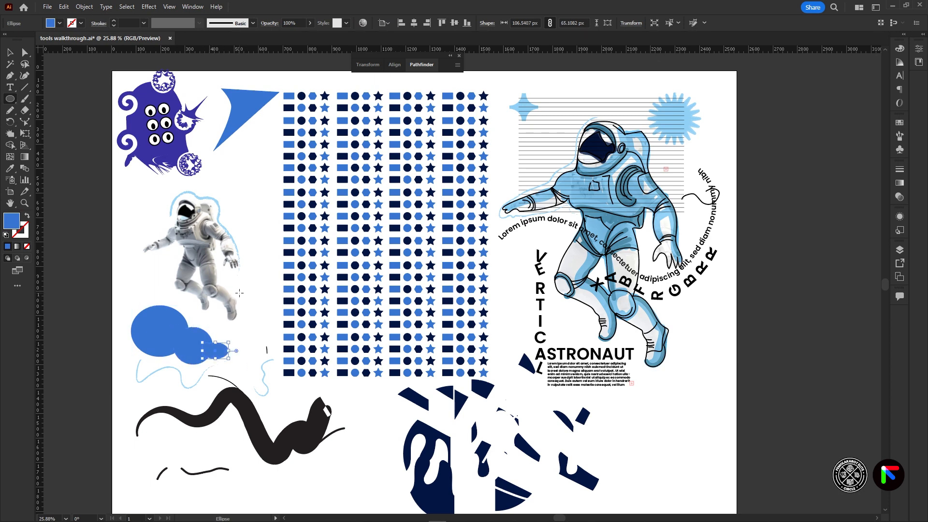
{"action": "left_click_drag", "start_coordinate": [244, 281], "coordinate": [171, 347]}
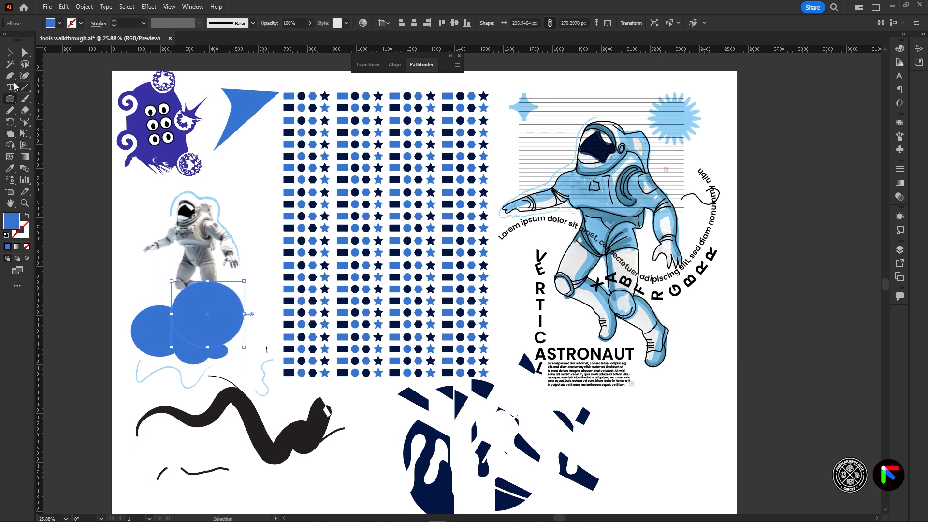
Step: Select all four overlapping blue ellipses below the astronaut photo
{"action": "left_click", "coordinate": [11, 144]}
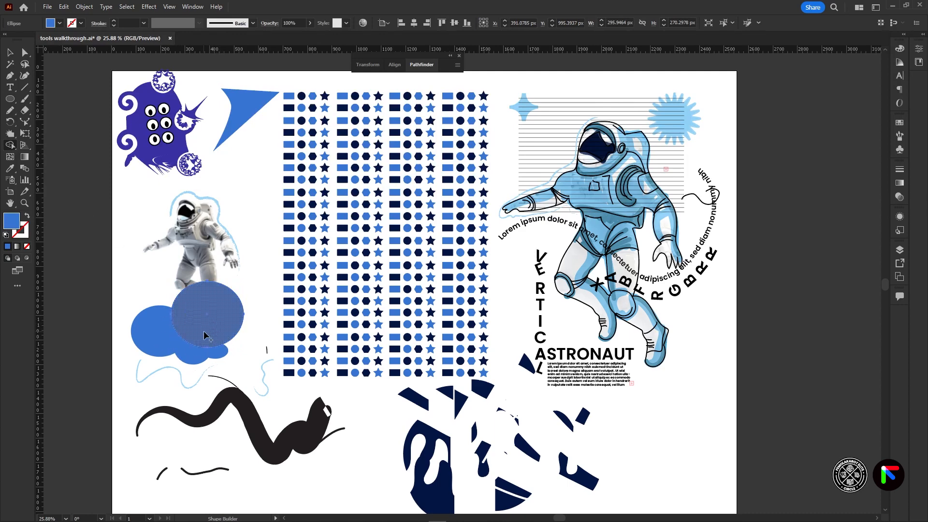
{"action": "key", "text": "v"}
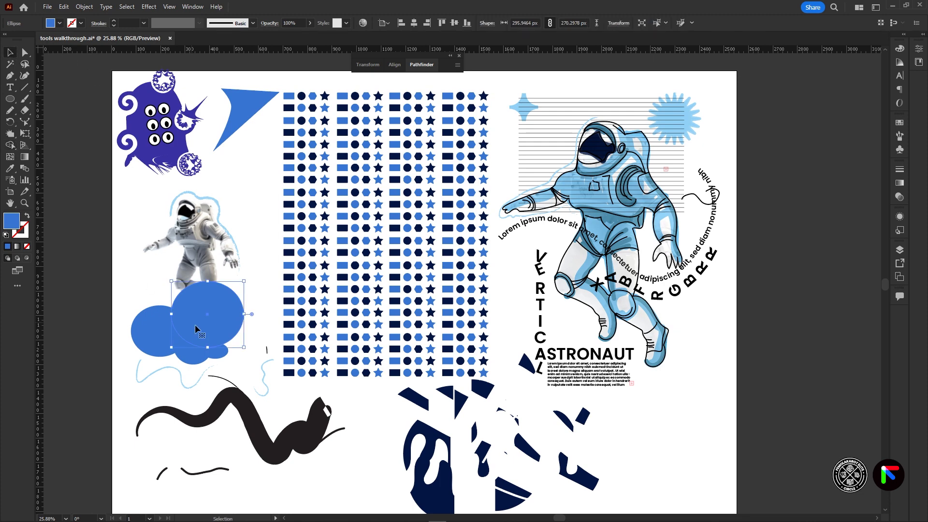
{"action": "left_click", "coordinate": [241, 361]}
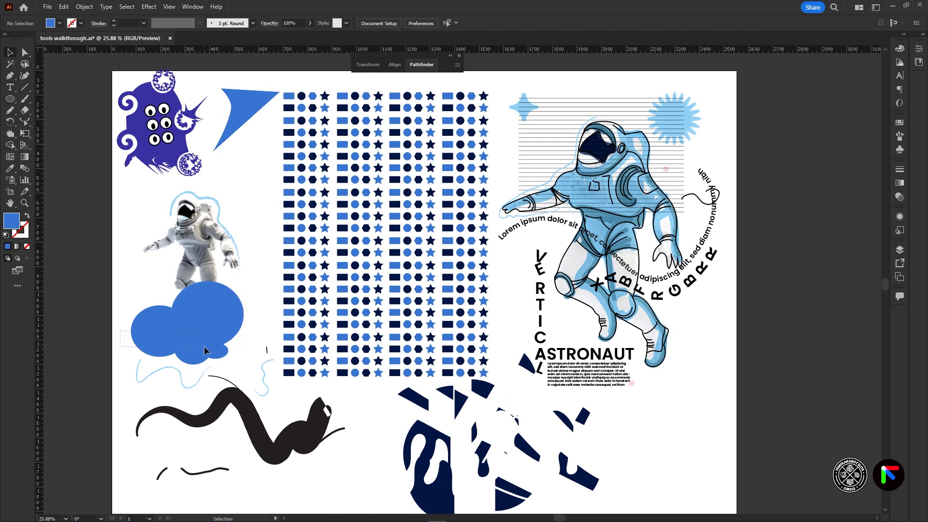
{"action": "left_click", "coordinate": [216, 356]}
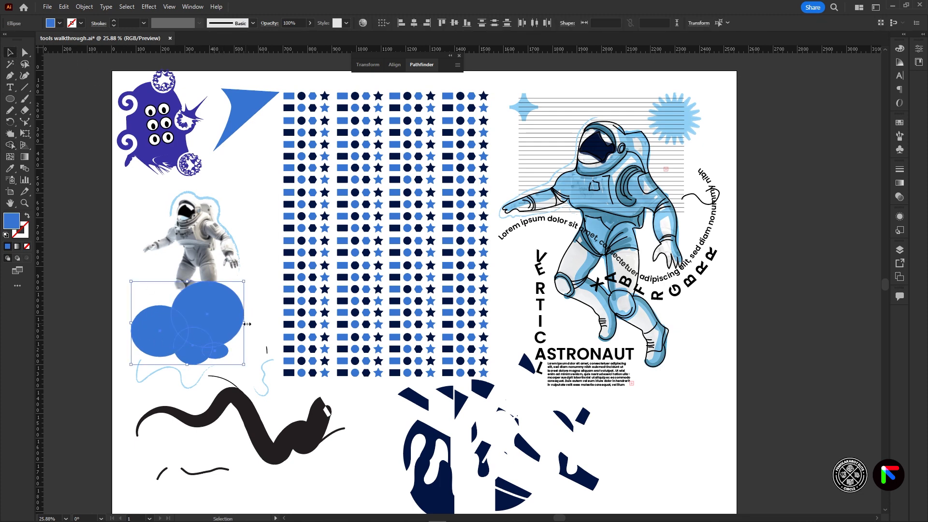
Step: Try merging the four ellipses into one shape with the Shape Builder tool, then undo the merge
{"action": "left_click", "coordinate": [11, 145]}
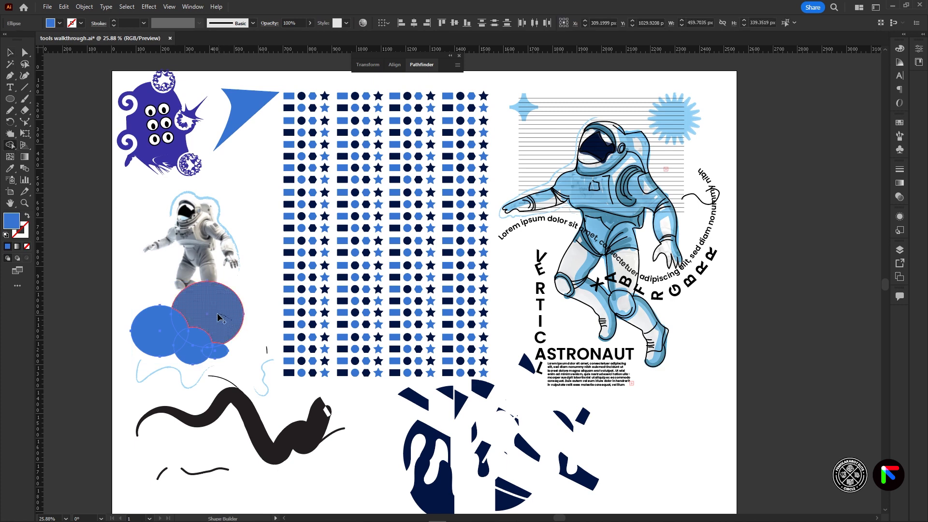
{"action": "mouse_move", "coordinate": [219, 317]}
{"action": "left_mouse_down"}
{"action": "mouse_move", "coordinate": [154, 323]}
{"action": "mouse_move", "coordinate": [161, 336]}
{"action": "mouse_move", "coordinate": [194, 335]}
{"action": "mouse_move", "coordinate": [190, 354]}
{"action": "mouse_move", "coordinate": [222, 350]}
{"action": "mouse_move", "coordinate": [198, 344]}
{"action": "mouse_move", "coordinate": [196, 307]}
{"action": "mouse_move", "coordinate": [224, 306]}
{"action": "mouse_move", "coordinate": [204, 336]}
{"action": "left_mouse_up"}
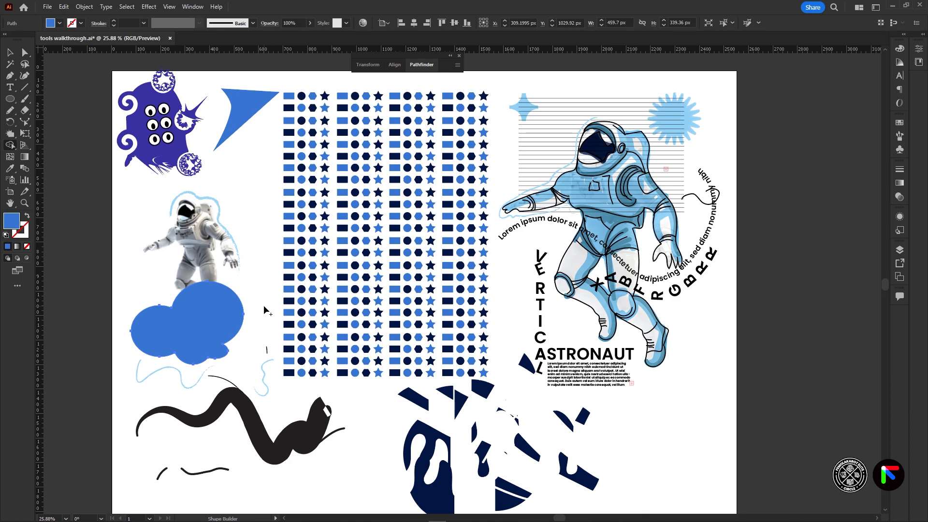
{"action": "key", "text": "ctrl+z"}
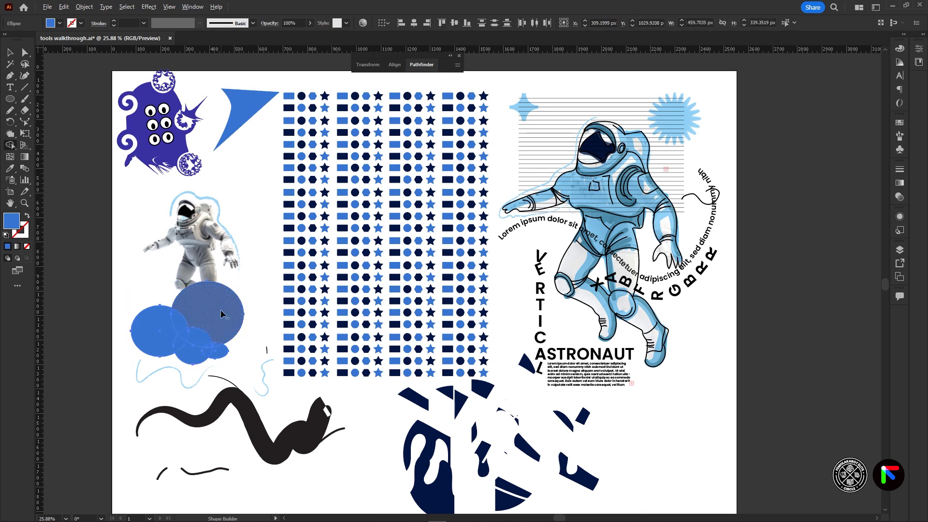
Step: Try cutting the overlap areas and the largest ellipse out with the Shape Builder tool, then undo the removals
{"action": "left_click", "coordinate": [196, 332], "text": "alt"}
{"action": "left_click", "coordinate": [181, 323], "text": "alt"}
{"action": "left_click", "coordinate": [208, 348], "text": "alt"}
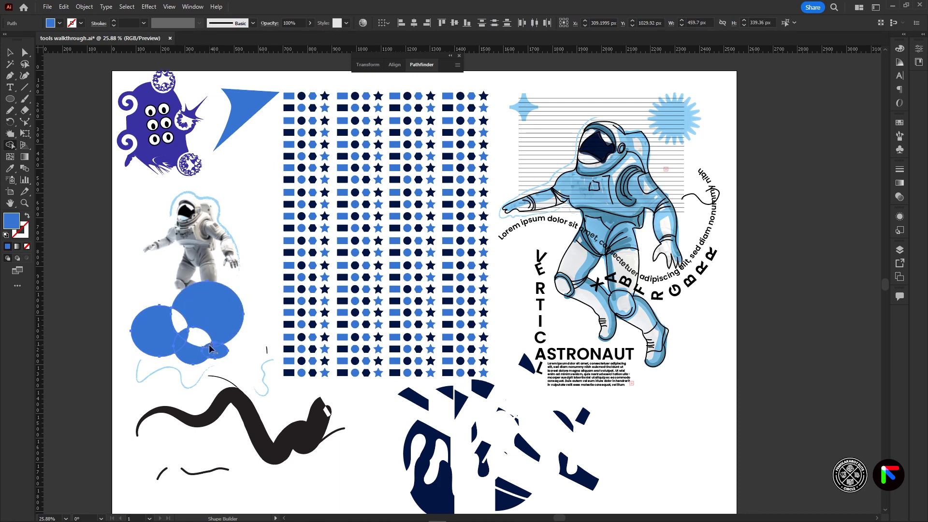
{"action": "left_click", "coordinate": [222, 310], "text": "alt"}
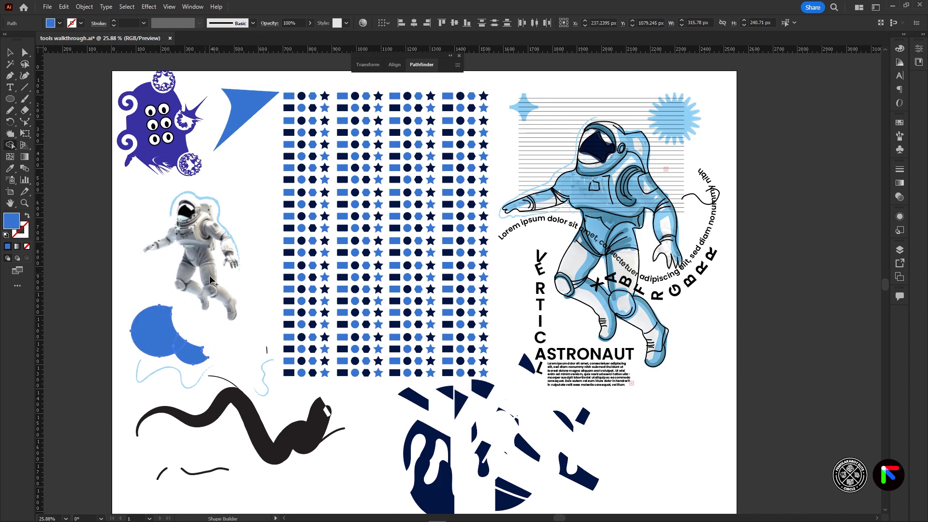
{"action": "key", "text": "ctrl+z"}
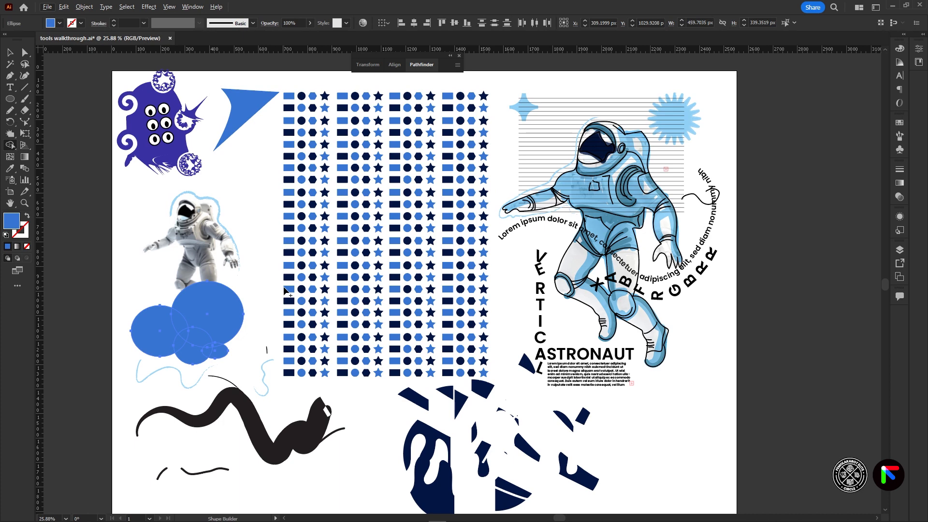
Step: Fill three of the overlap areas between the ellipses with magenta D137A1 using the Live Paint Bucket
{"action": "left_click", "coordinate": [15, 145]}
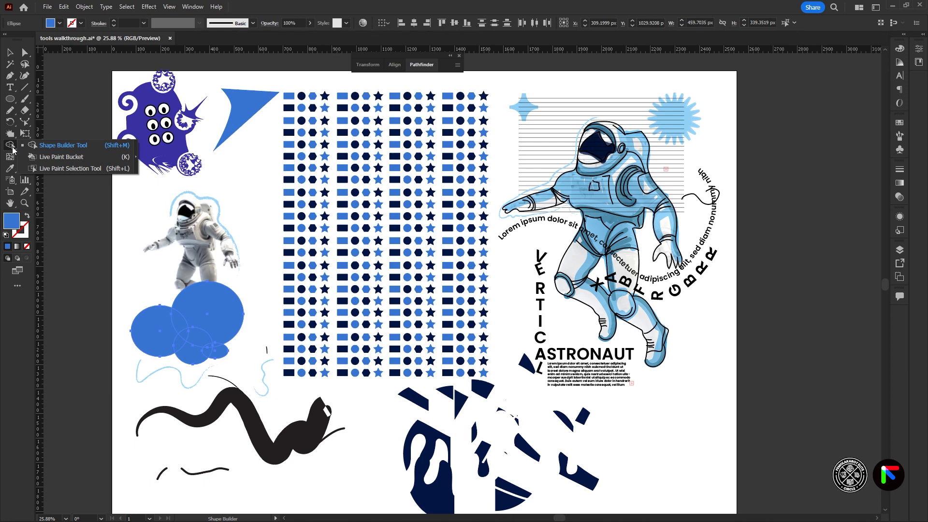
{"action": "left_click", "coordinate": [65, 156]}
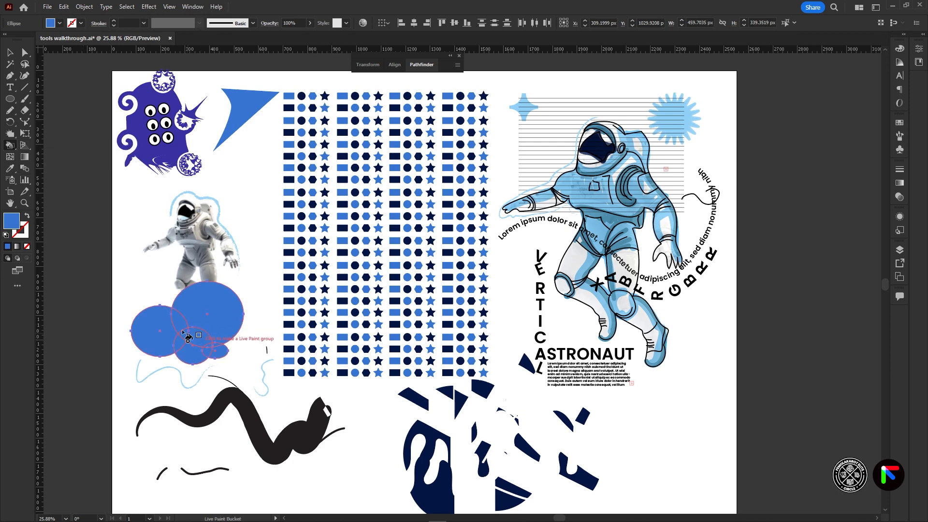
{"action": "double_click", "coordinate": [13, 225]}
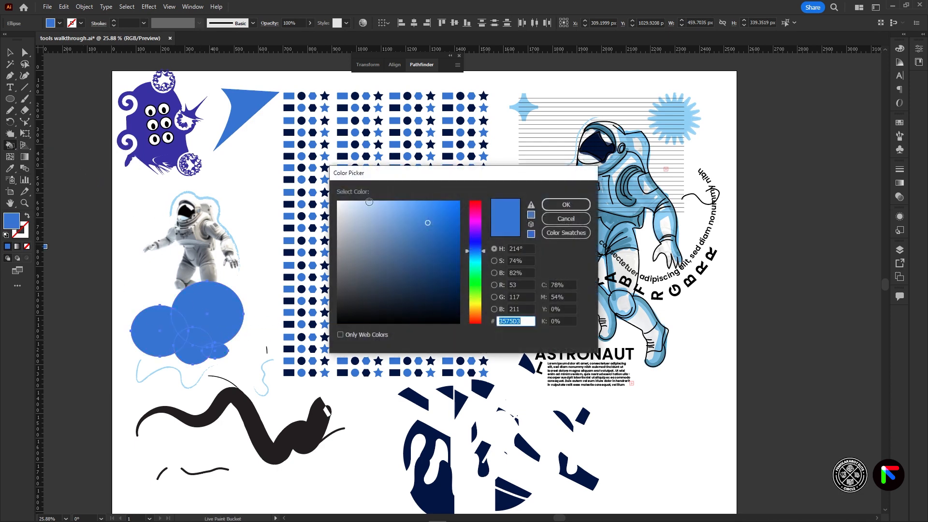
{"action": "left_click", "coordinate": [475, 212]}
{"action": "left_click", "coordinate": [555, 204]}
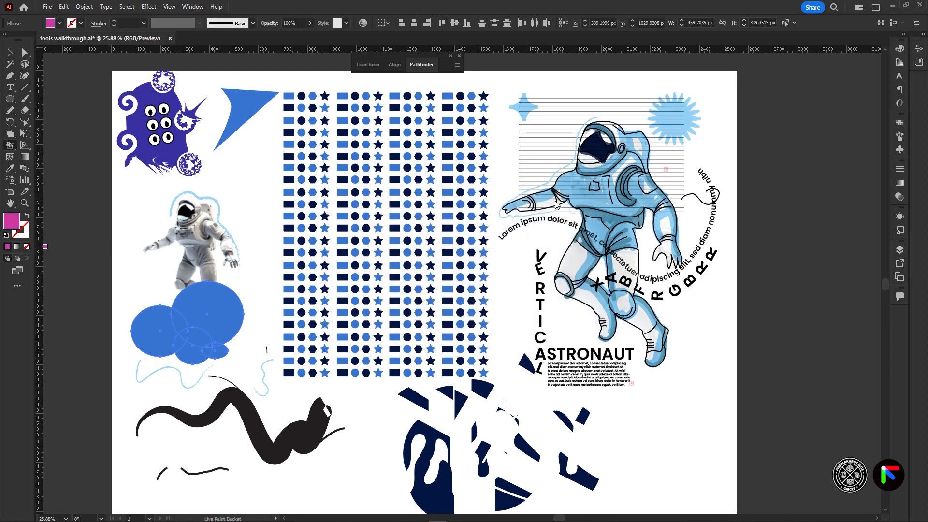
{"action": "left_click", "coordinate": [201, 340]}
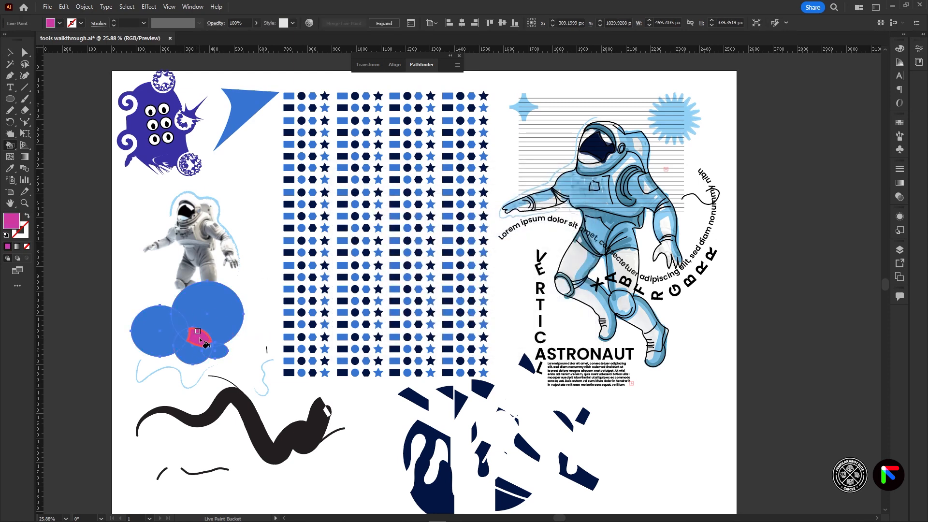
{"action": "left_click", "coordinate": [178, 321]}
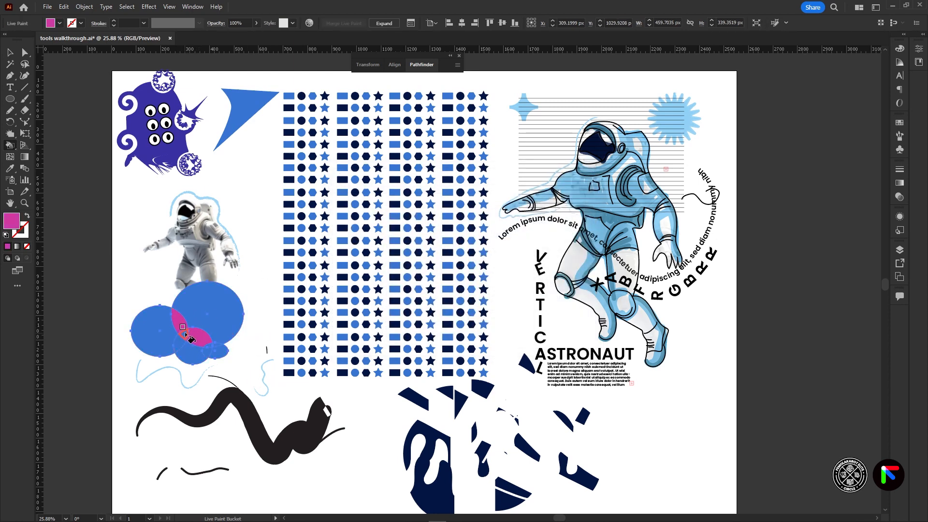
{"action": "left_click", "coordinate": [207, 349]}
Step: Fill the smallest ellipse's outer part and the overlap between the left and middle ellipses with green 38CE3F using Live Paint
{"action": "double_click", "coordinate": [12, 221]}
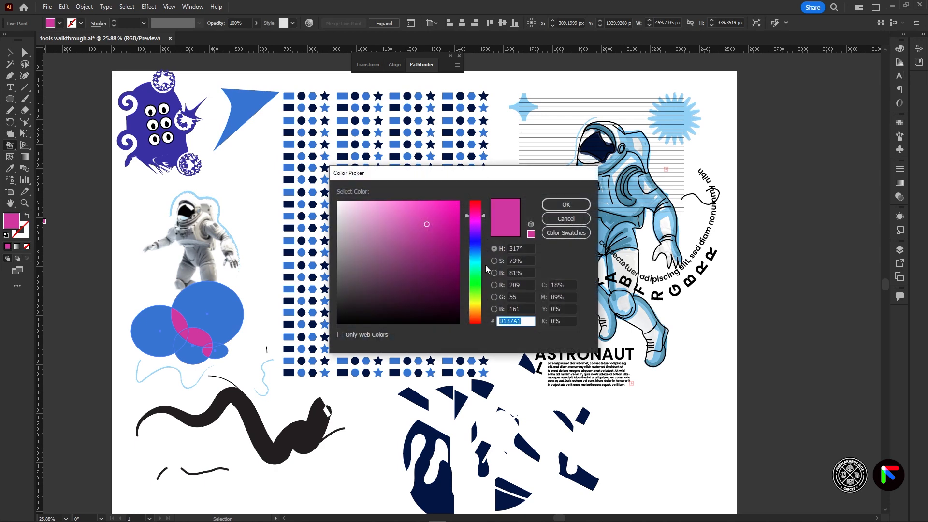
{"action": "left_click", "coordinate": [476, 279]}
{"action": "left_click", "coordinate": [566, 205]}
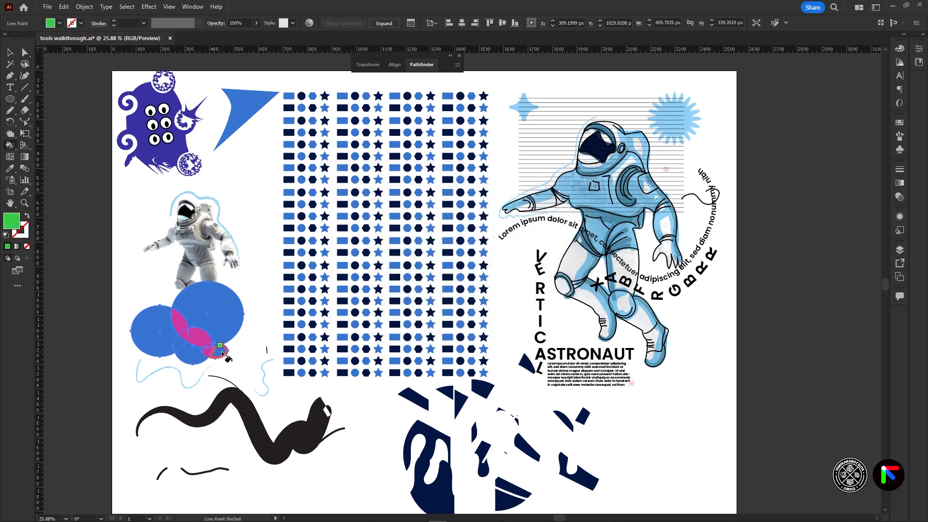
{"action": "left_click", "coordinate": [222, 352]}
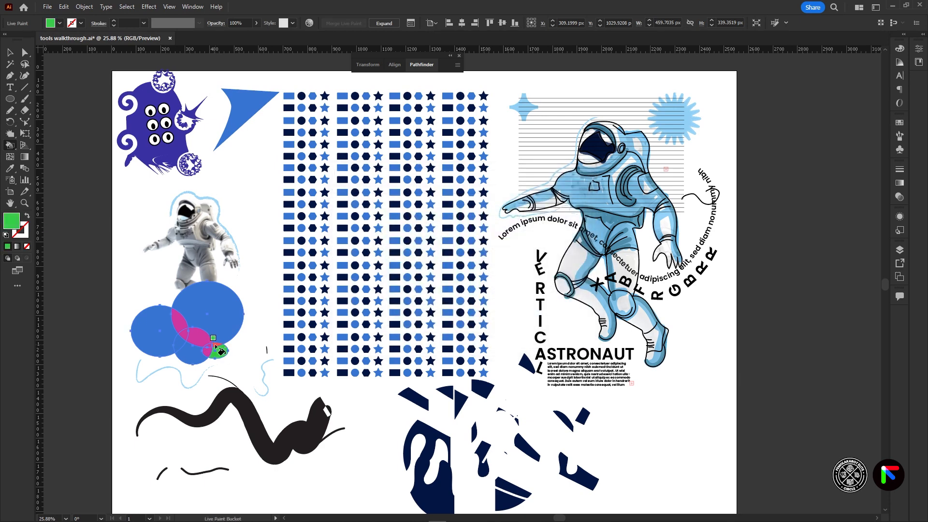
{"action": "left_click", "coordinate": [179, 343]}
Step: Fill the remaining blue areas of the three larger ellipses with orange CC943A using Live Paint
{"action": "double_click", "coordinate": [12, 221]}
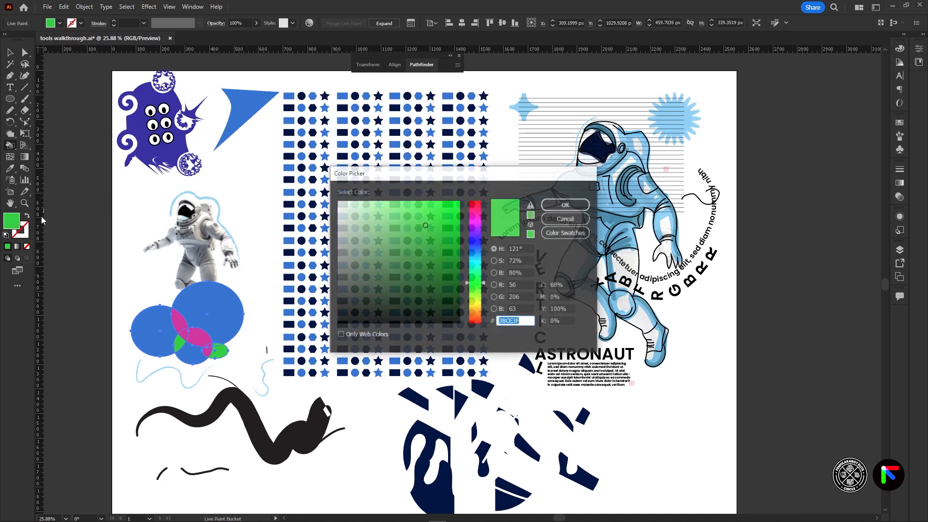
{"action": "left_click_drag", "start_coordinate": [476, 317], "coordinate": [477, 310]}
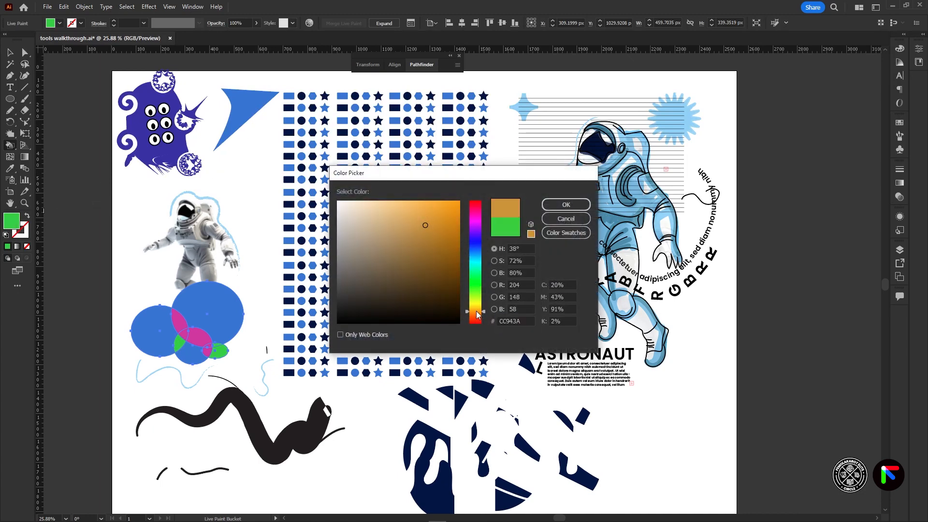
{"action": "left_click", "coordinate": [565, 204]}
{"action": "left_click", "coordinate": [219, 310]}
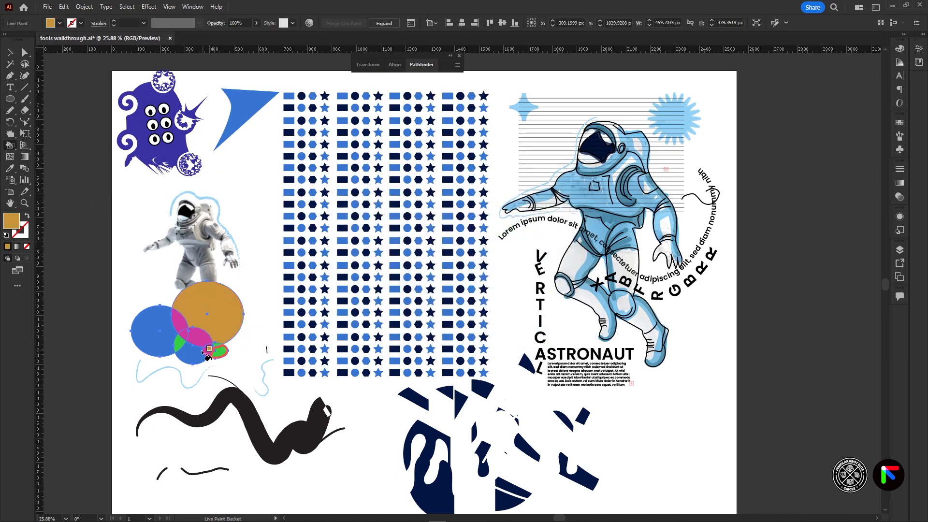
{"action": "left_click", "coordinate": [190, 355]}
{"action": "left_click", "coordinate": [158, 326]}
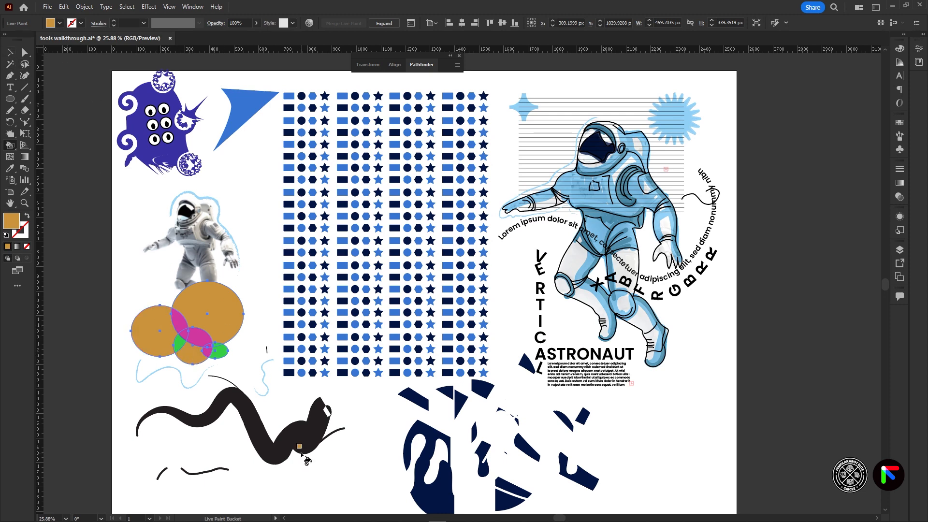
Step: Select individual orange and magenta areas of the overlapping ellipses with the Live Paint Selection tool
{"action": "right_click", "coordinate": [9, 145]}
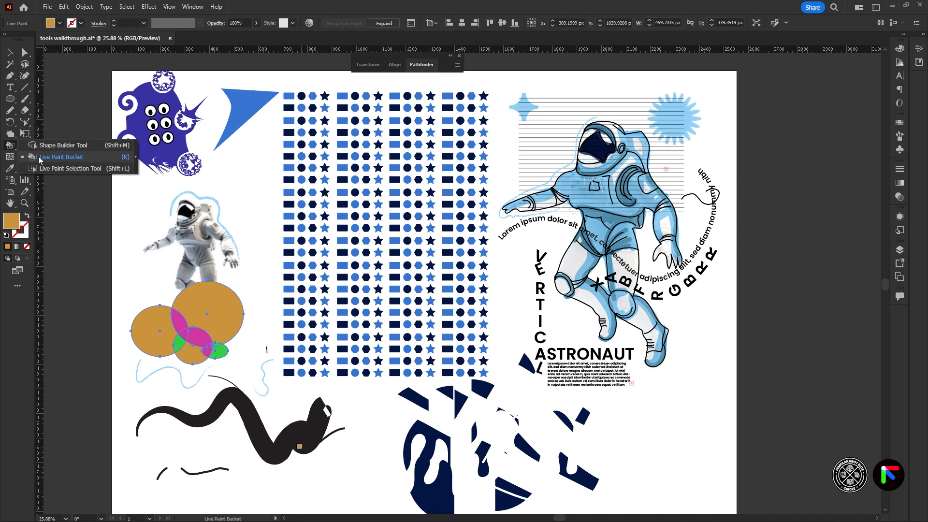
{"action": "left_click", "coordinate": [76, 168]}
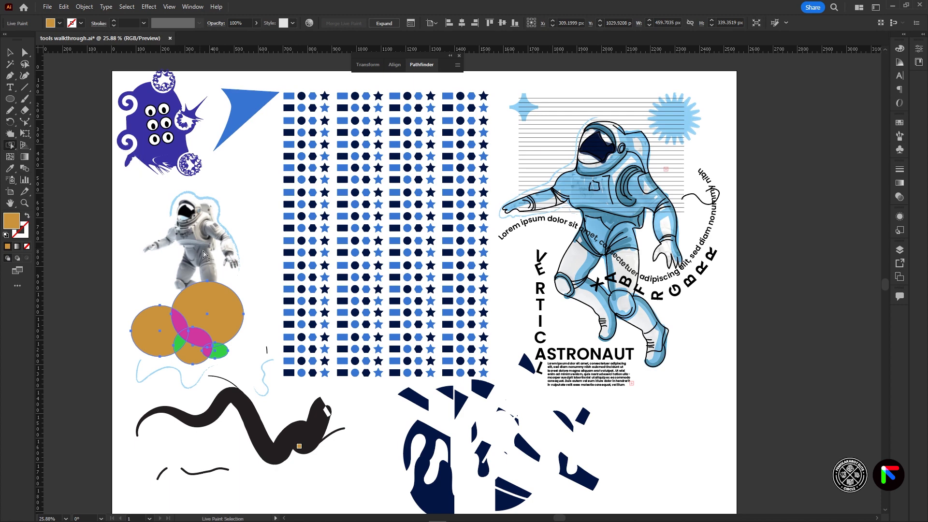
{"action": "left_click", "coordinate": [228, 318]}
{"action": "mouse_move", "coordinate": [220, 319]}
{"action": "left_mouse_down"}
{"action": "mouse_move", "coordinate": [243, 273]}
{"action": "mouse_move", "coordinate": [226, 309]}
{"action": "left_mouse_up"}
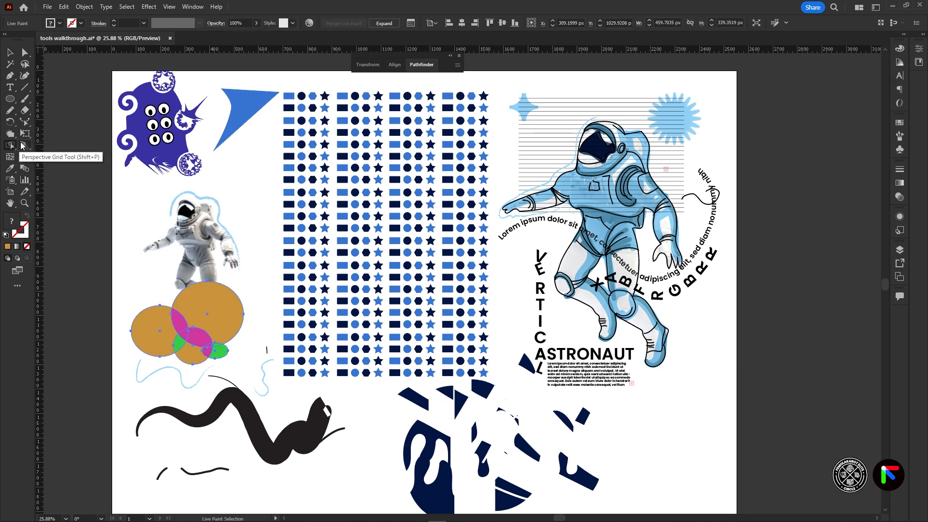
{"action": "left_click", "coordinate": [226, 320]}
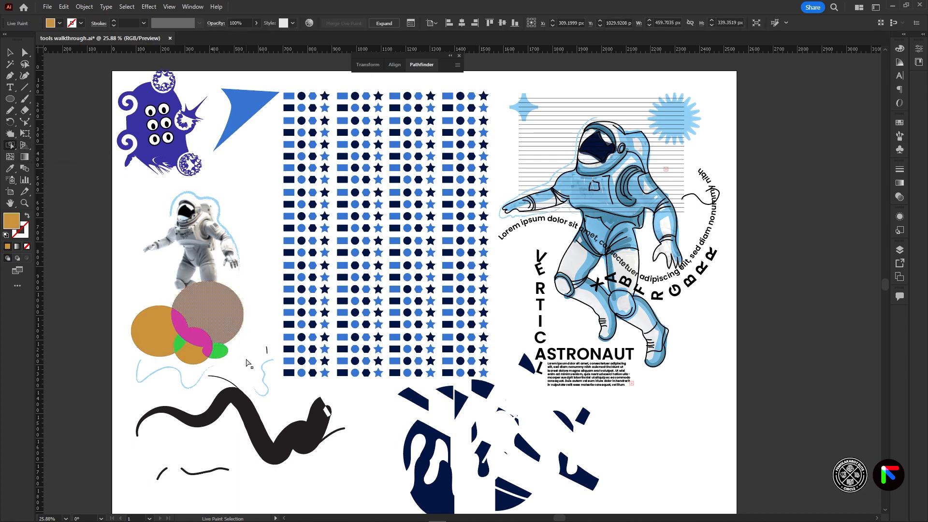
{"action": "left_click", "coordinate": [193, 358]}
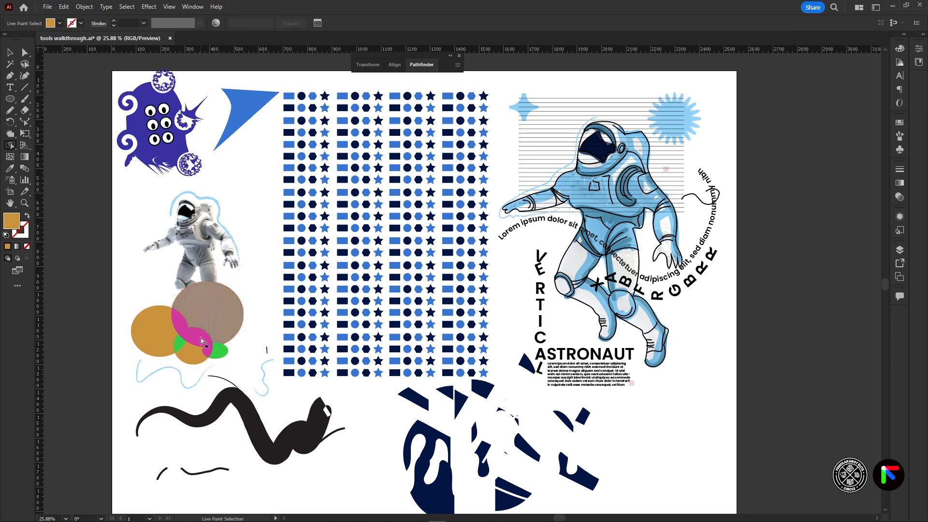
{"action": "left_click", "coordinate": [179, 321]}
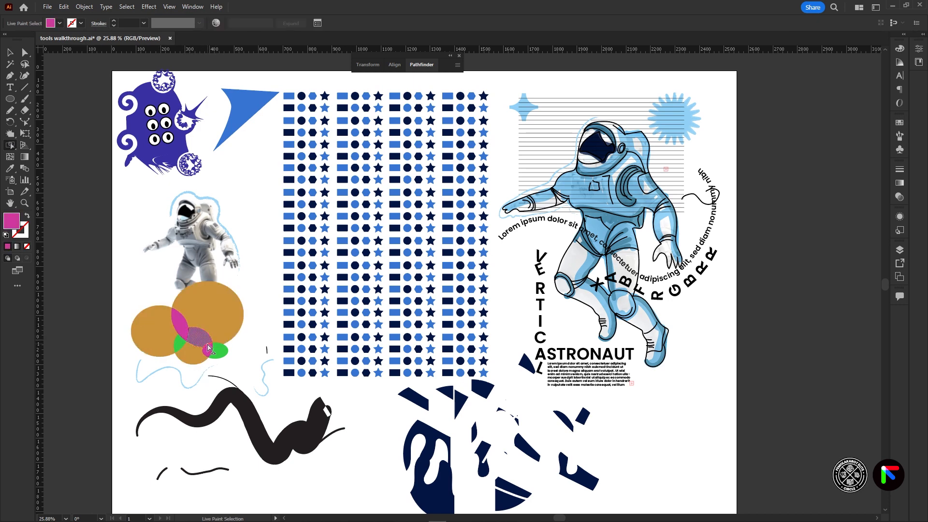
{"action": "left_click", "coordinate": [207, 349]}
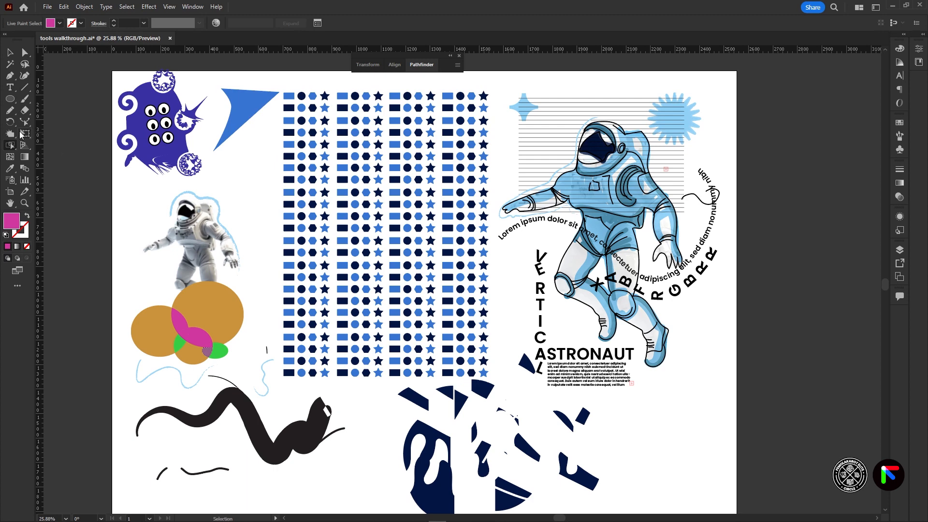
Step: Isolate the Live Paint group and move its four ellipses apart
{"action": "left_click", "coordinate": [10, 150]}
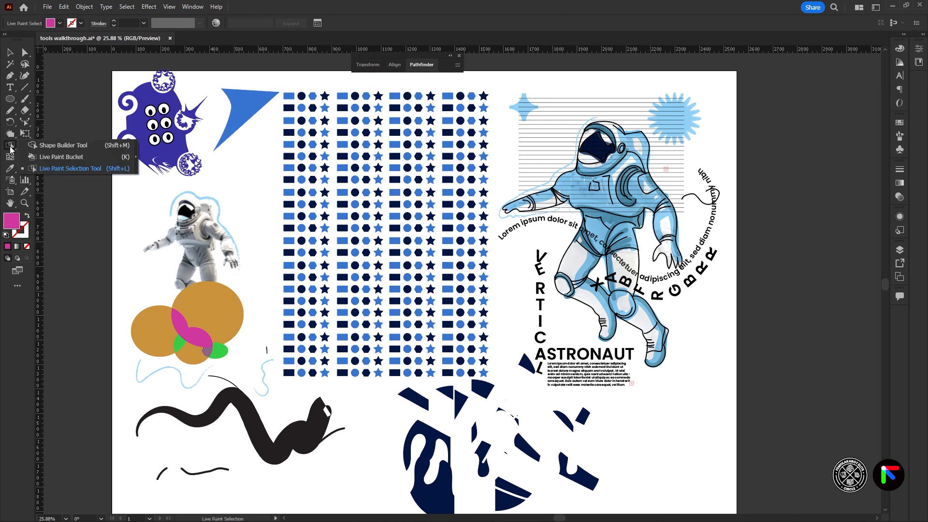
{"action": "left_click", "coordinate": [48, 155]}
{"action": "key", "text": "v"}
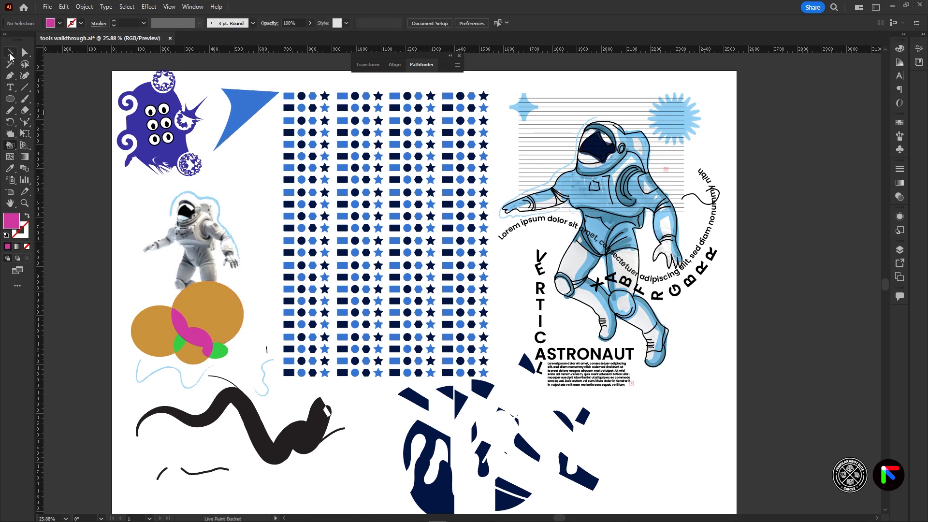
{"action": "left_click", "coordinate": [231, 317]}
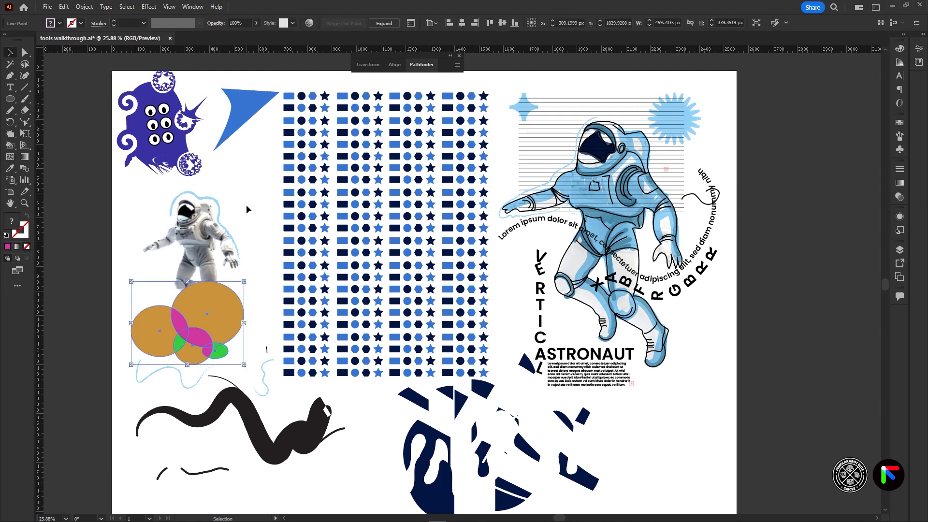
{"action": "double_click", "coordinate": [219, 319]}
{"action": "left_click_drag", "start_coordinate": [230, 319], "coordinate": [258, 255]}
{"action": "left_click_drag", "start_coordinate": [163, 313], "coordinate": [139, 273]}
{"action": "left_click_drag", "start_coordinate": [193, 342], "coordinate": [181, 322]}
{"action": "mouse_move", "coordinate": [219, 354]}
{"action": "left_mouse_down"}
{"action": "mouse_move", "coordinate": [203, 334]}
{"action": "mouse_move", "coordinate": [228, 365]}
{"action": "mouse_move", "coordinate": [228, 354]}
{"action": "left_mouse_up"}
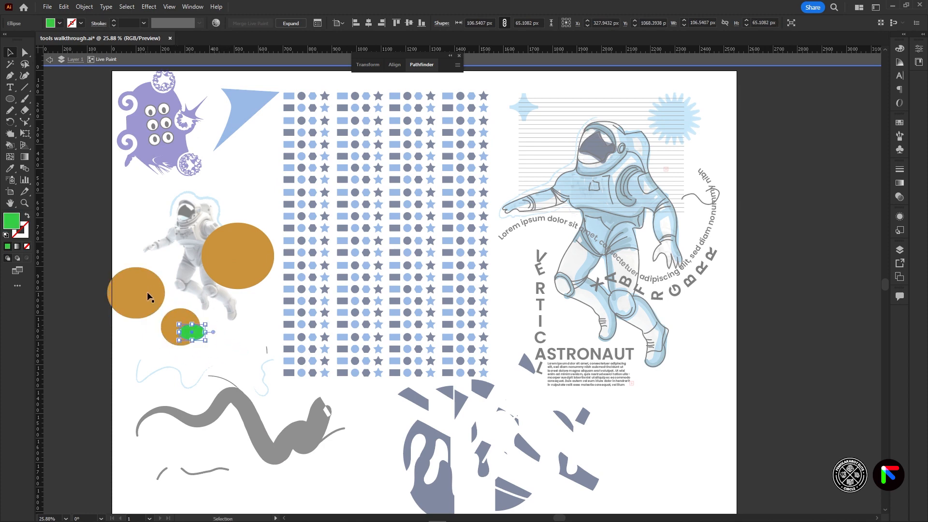
{"action": "left_click_drag", "start_coordinate": [147, 292], "coordinate": [165, 311]}
Step: Undo the ellipse moves and leave the Live Paint group's isolation mode
{"action": "key", "text": "ctrl+z"}
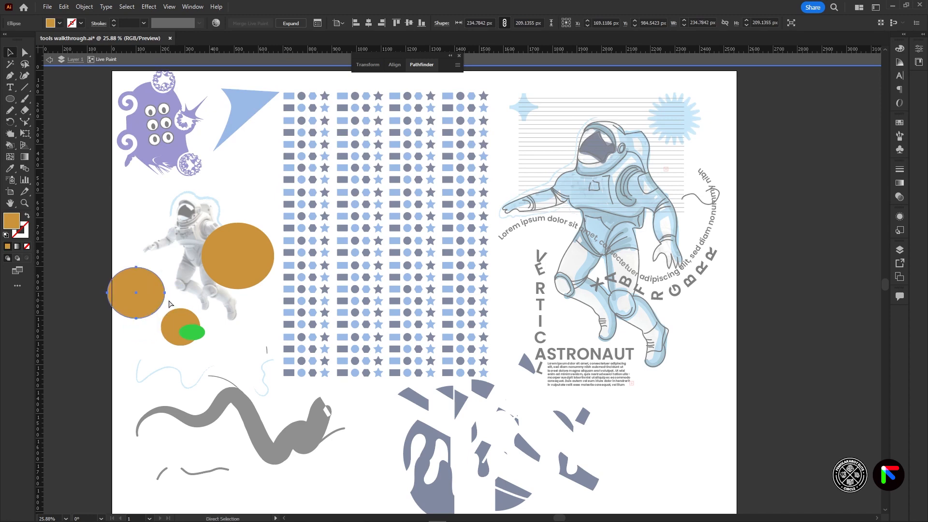
{"action": "key", "text": "ctrl+z"}
{"action": "key", "text": "ctrl+z"}
{"action": "key", "text": "ctrl+z"}
{"action": "key", "text": "ctrl+z"}
{"action": "key", "text": "ctrl+z"}
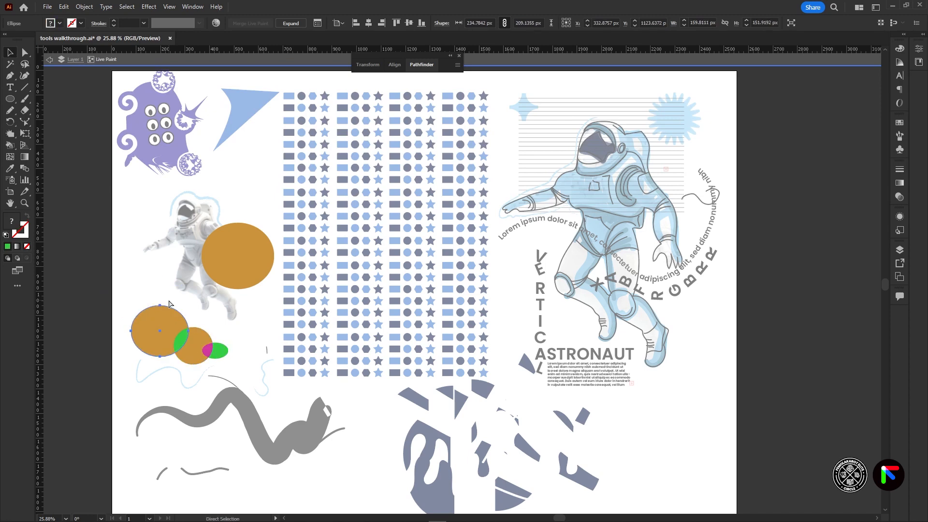
{"action": "key", "text": "ctrl+z"}
{"action": "key", "text": "ctrl+z"}
{"action": "key", "text": "ctrl+z"}
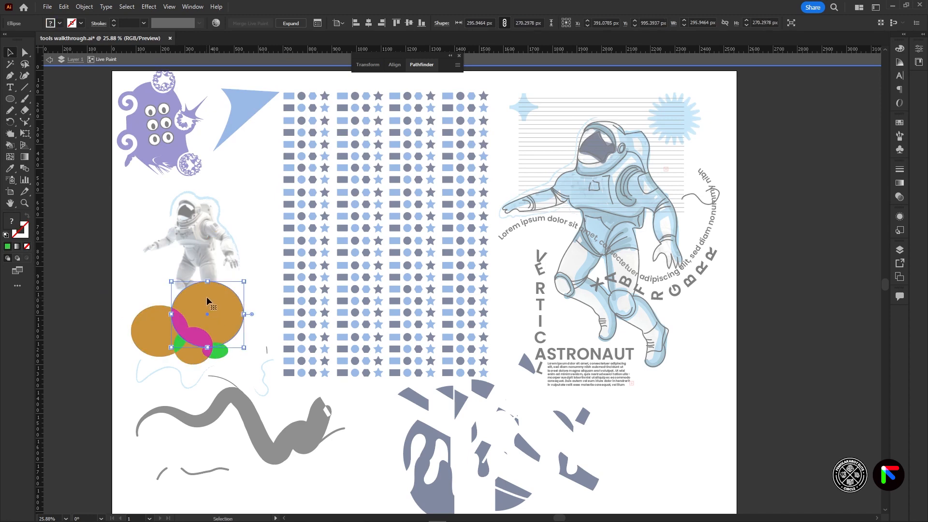
{"action": "key", "text": "Escape"}
Step: Expand the Live Paint group with Object, Fill and Stroke included
{"action": "left_click", "coordinate": [85, 7]}
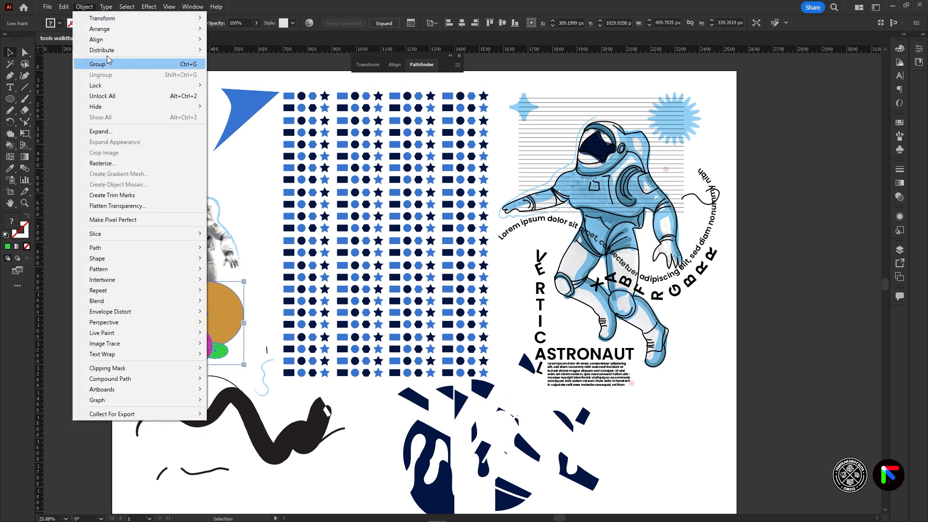
{"action": "left_click", "coordinate": [116, 131]}
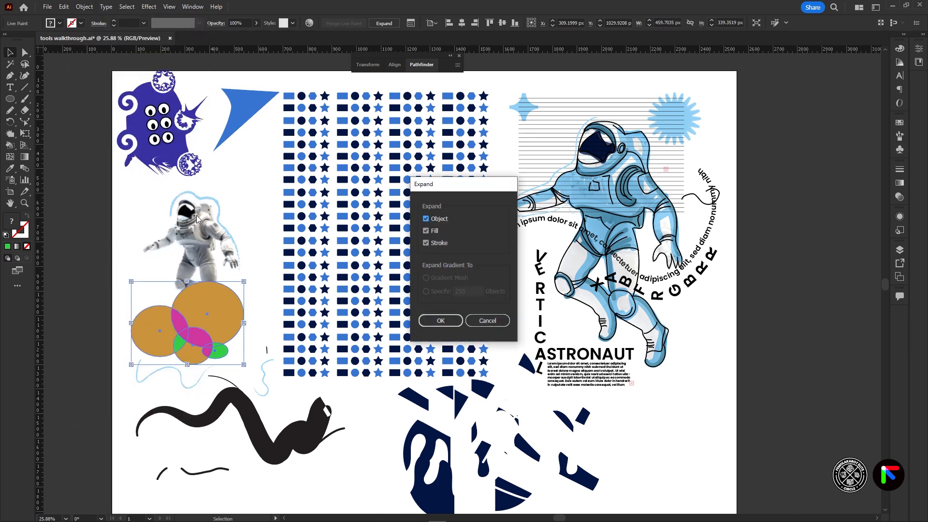
{"action": "left_click", "coordinate": [443, 321]}
Step: Isolate the expanded group down to its inner pieces and pull the orange, green and magenta pieces apart
{"action": "left_click", "coordinate": [236, 292]}
{"action": "left_click", "coordinate": [227, 318]}
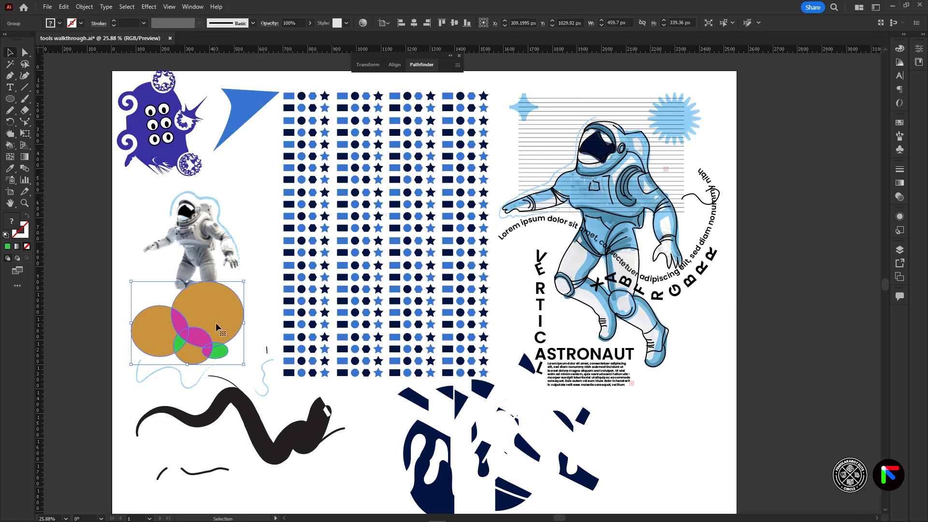
{"action": "double_click", "coordinate": [226, 316]}
{"action": "left_click", "coordinate": [228, 311]}
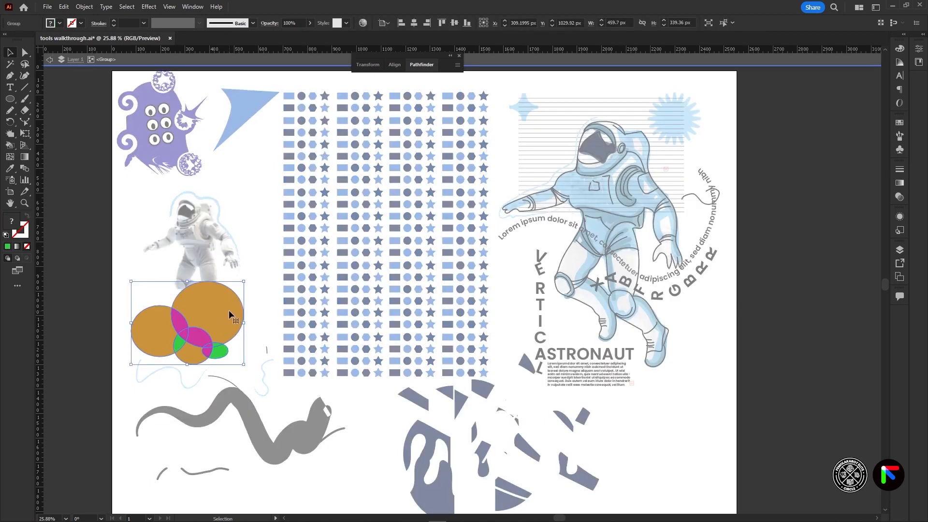
{"action": "double_click", "coordinate": [230, 312]}
{"action": "left_click_drag", "start_coordinate": [230, 312], "coordinate": [242, 274]}
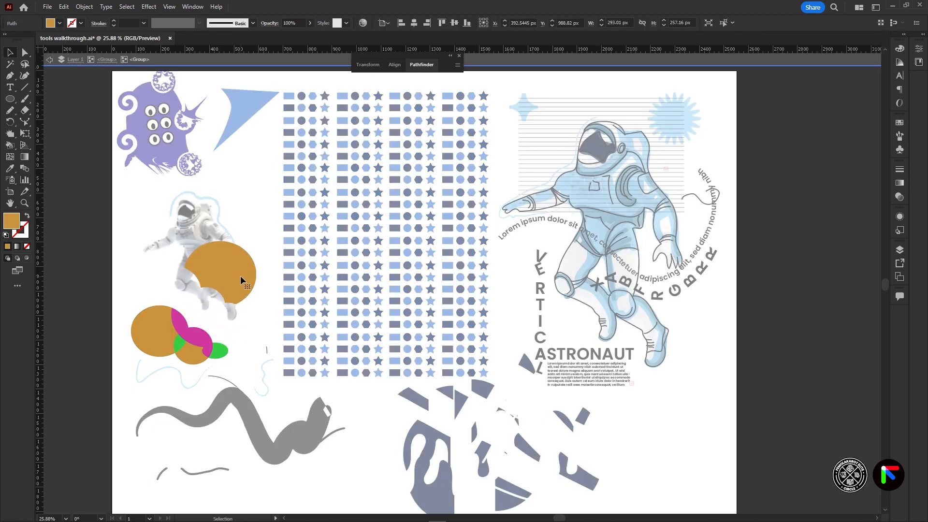
{"action": "left_click_drag", "start_coordinate": [155, 334], "coordinate": [107, 332]}
{"action": "left_click_drag", "start_coordinate": [181, 346], "coordinate": [156, 356]}
{"action": "left_click_drag", "start_coordinate": [194, 358], "coordinate": [197, 392]}
{"action": "left_click_drag", "start_coordinate": [196, 340], "coordinate": [168, 319]}
Step: Undo the piece moves and the expansion of the Live Paint group
{"action": "key", "text": "ctrl+z"}
{"action": "key", "text": "ctrl+z"}
{"action": "key", "text": "ctrl+z"}
{"action": "key", "text": "ctrl+z"}
{"action": "key", "text": "ctrl+z"}
{"action": "key", "text": "ctrl+z"}
Step: Delete the Live Paint group of ellipses below the astronaut photo
{"action": "key", "text": "v"}
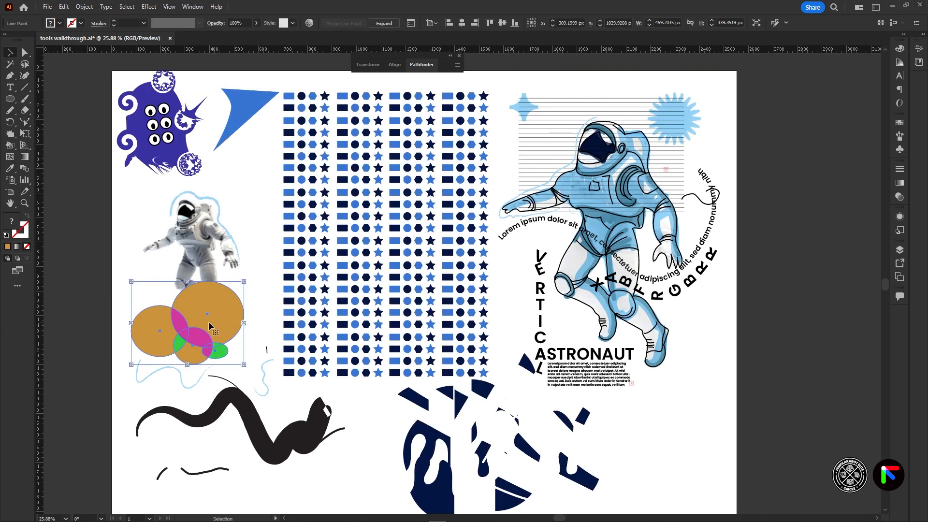
{"action": "key", "text": "Delete"}
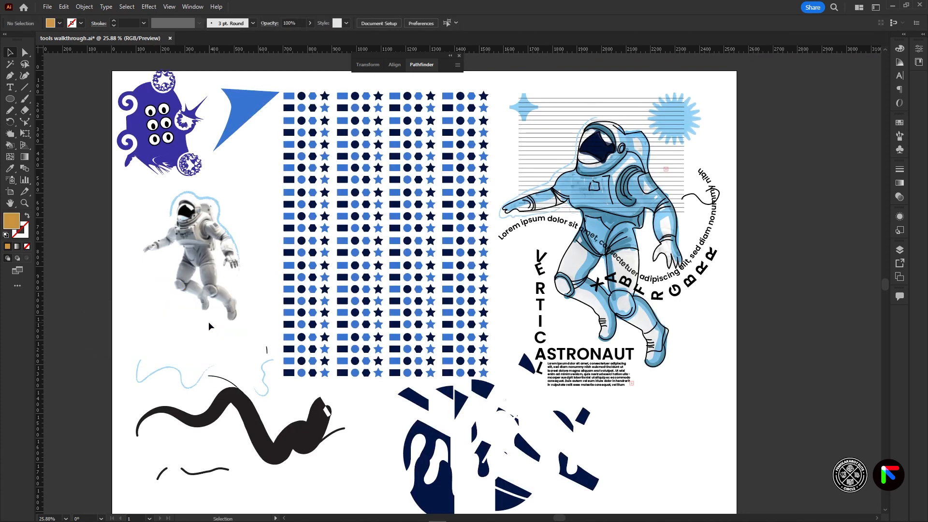
Step: Show the perspective grid, pull its right vanishing point inward and reposition the grid over the astronaut illustration
{"action": "left_click", "coordinate": [24, 147]}
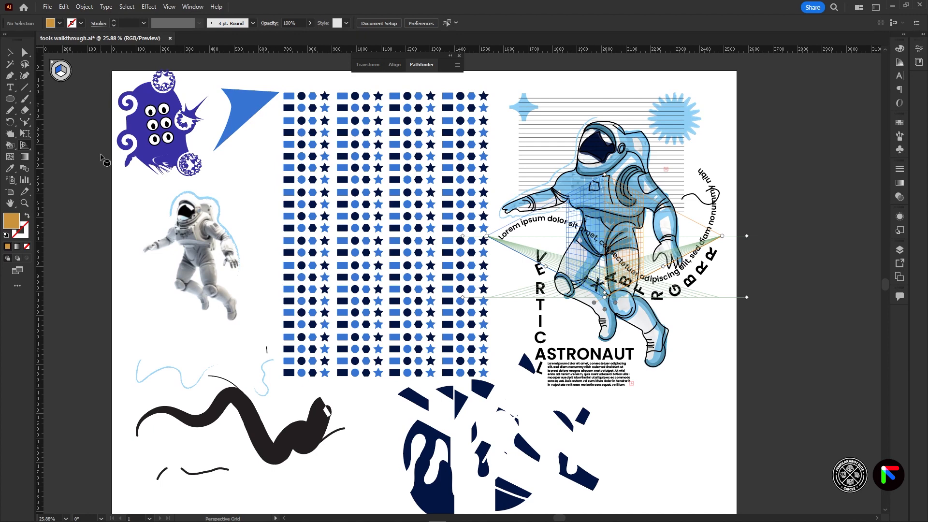
{"action": "mouse_move", "coordinate": [720, 235]}
{"action": "left_mouse_down"}
{"action": "mouse_move", "coordinate": [765, 269]}
{"action": "mouse_move", "coordinate": [712, 235]}
{"action": "left_mouse_up"}
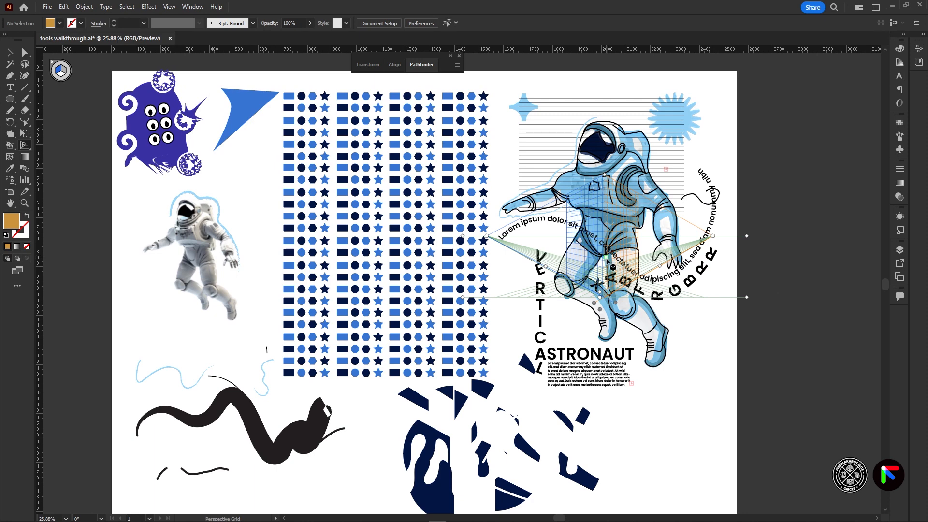
{"action": "left_click_drag", "start_coordinate": [604, 304], "coordinate": [618, 320]}
{"action": "left_click_drag", "start_coordinate": [715, 239], "coordinate": [709, 296]}
{"action": "key", "text": "space"}
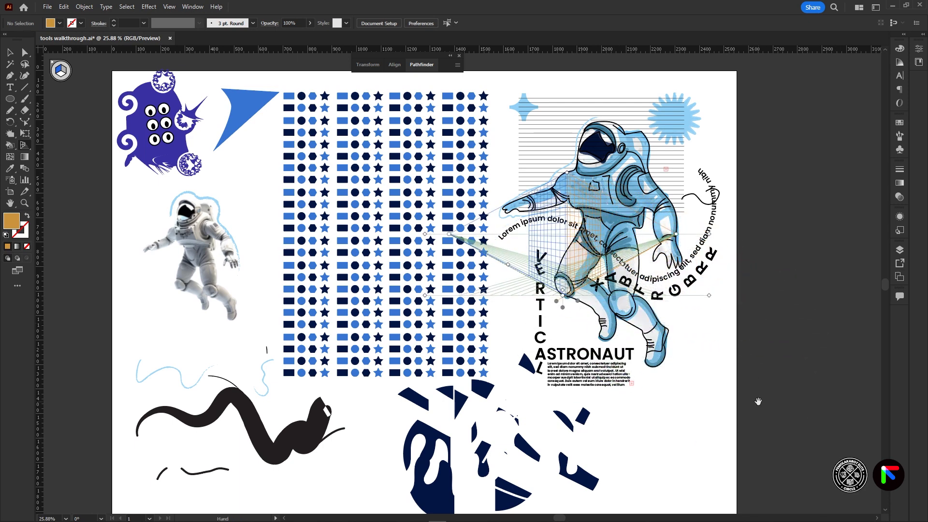
{"action": "left_click_drag", "start_coordinate": [743, 393], "coordinate": [456, 366]}
Step: Try moving the perspective grid off the artboard and making it taller, and undo those grid changes
{"action": "left_click_drag", "start_coordinate": [424, 267], "coordinate": [766, 304]}
{"action": "left_click_drag", "start_coordinate": [623, 182], "coordinate": [623, 121]}
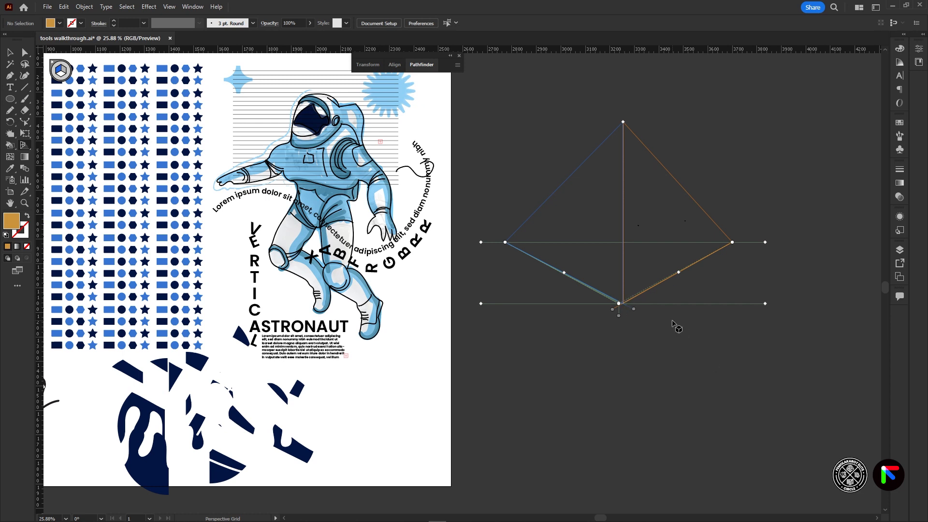
{"action": "left_click", "coordinate": [52, 62]}
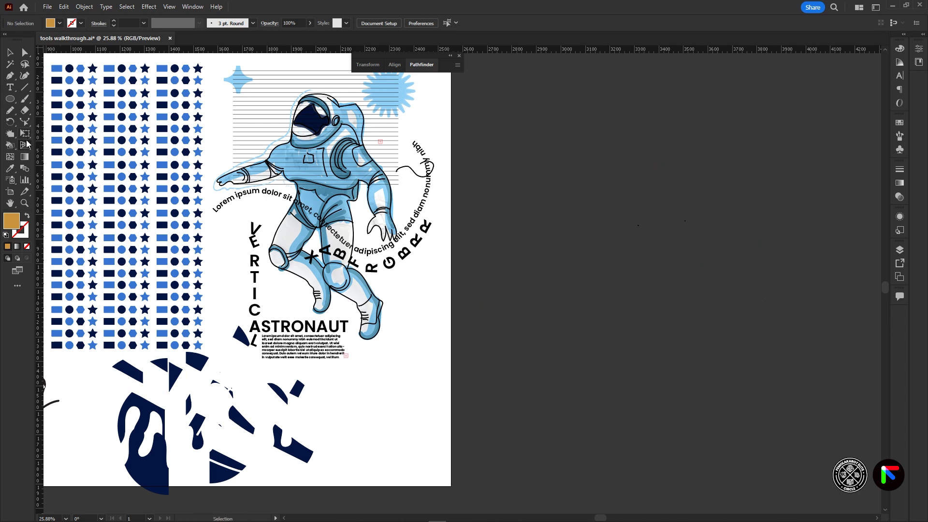
{"action": "left_click", "coordinate": [27, 145]}
{"action": "left_click", "coordinate": [25, 145]}
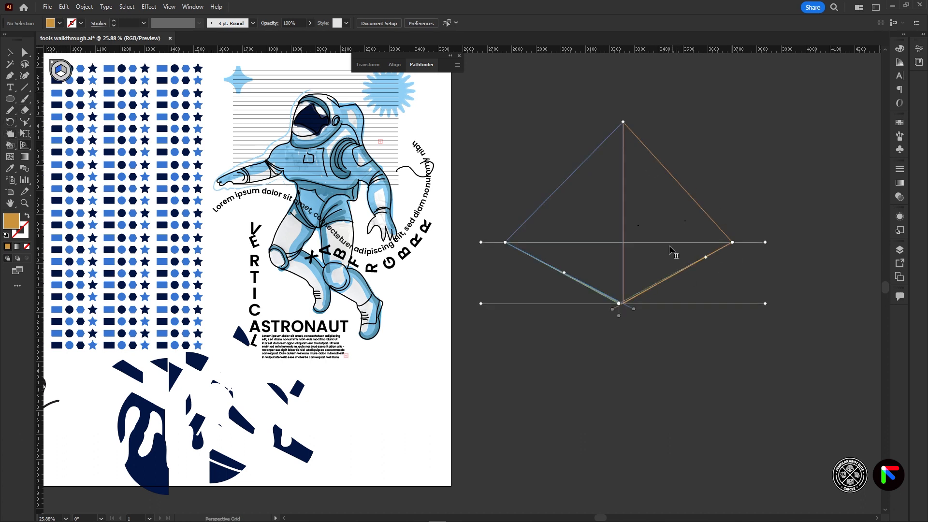
{"action": "key", "text": "ctrl+z"}
{"action": "key", "text": "ctrl+z"}
{"action": "key", "text": "ctrl+z"}
{"action": "key", "text": "ctrl+z"}
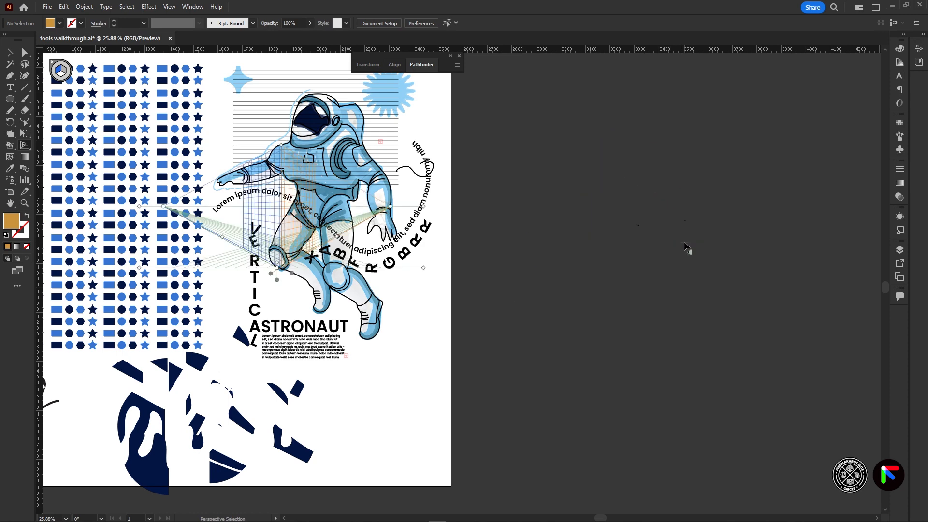
Step: Move the perspective grid to the empty canvas beside the artboard and raise its vertical extent to a tall peak
{"action": "left_click_drag", "start_coordinate": [430, 267], "coordinate": [745, 306]}
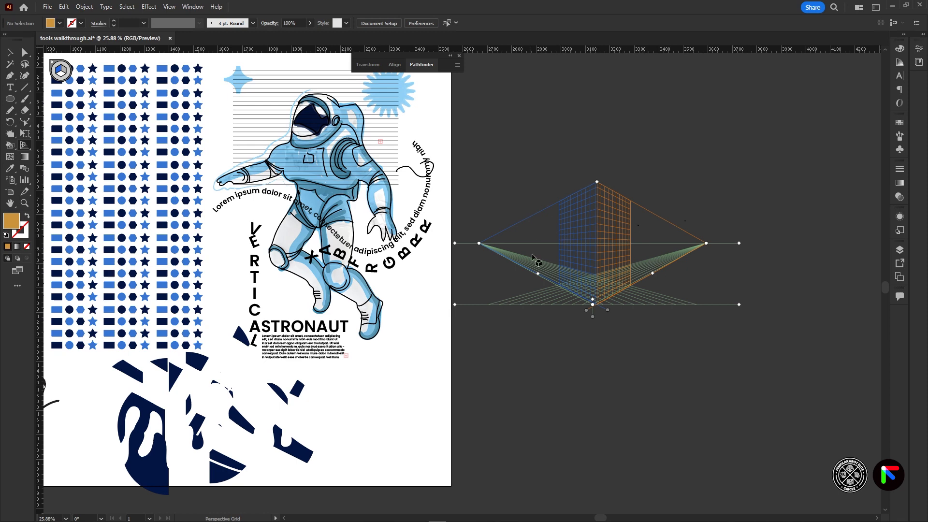
{"action": "left_click_drag", "start_coordinate": [597, 182], "coordinate": [598, 74]}
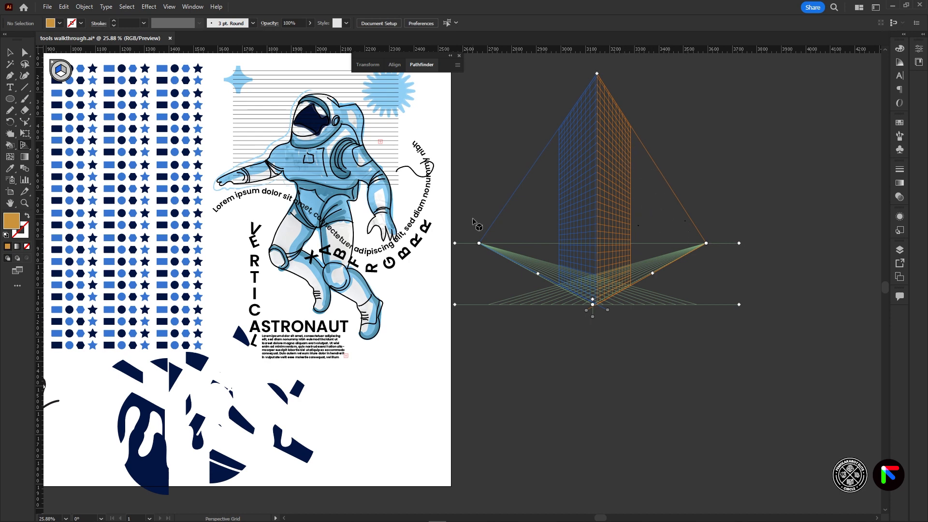
Step: Draw an orange rectangle about 385 × 936 px on the left plane of the perspective grid, from the peak to the ground
{"action": "left_click", "coordinate": [59, 71]}
{"action": "key", "text": "v"}
{"action": "left_click", "coordinate": [10, 99]}
{"action": "left_click", "coordinate": [44, 98]}
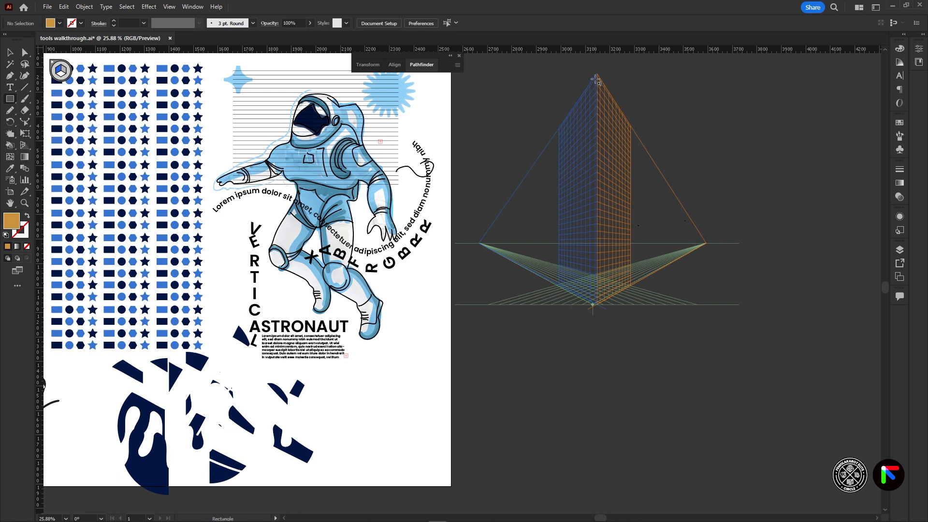
{"action": "mouse_move", "coordinate": [596, 76]}
{"action": "left_mouse_down"}
{"action": "mouse_move", "coordinate": [578, 211]}
{"action": "mouse_move", "coordinate": [550, 294]}
{"action": "mouse_move", "coordinate": [556, 269]}
{"action": "mouse_move", "coordinate": [551, 290]}
{"action": "mouse_move", "coordinate": [555, 280]}
{"action": "left_mouse_up"}
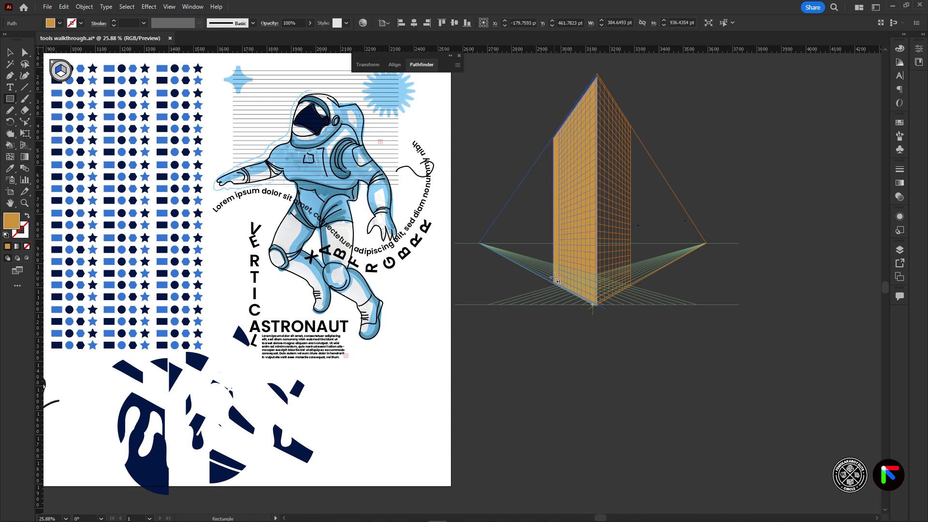
Step: Draw an orange rectangle about 1982 × 942 px on the right plane of the perspective grid, starting from the peak
{"action": "key", "text": "shift+v"}
{"action": "left_click", "coordinate": [63, 70]}
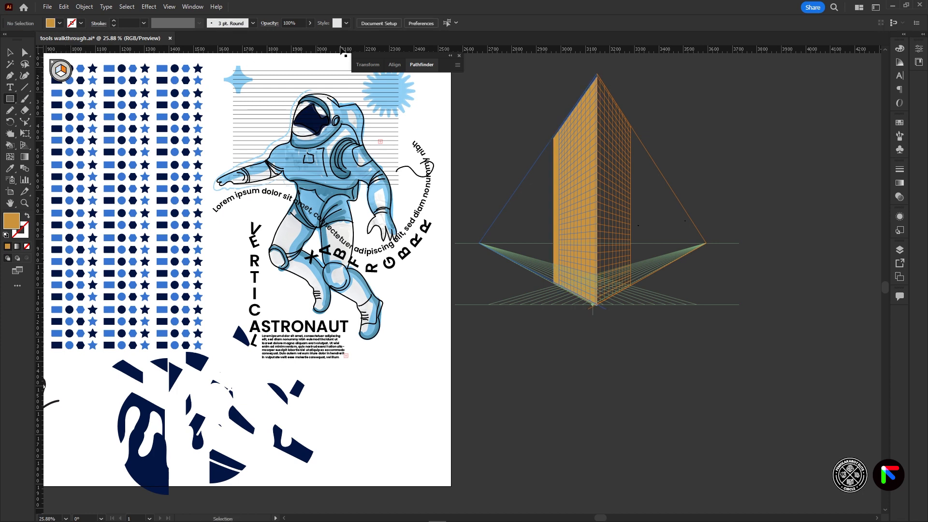
{"action": "left_click_drag", "start_coordinate": [598, 77], "coordinate": [680, 261]}
Step: Draw a flat orange rectangle about 994 × 260 px across the ground area of the perspective grid, undoing the first attempt
{"action": "key", "text": "shift+v"}
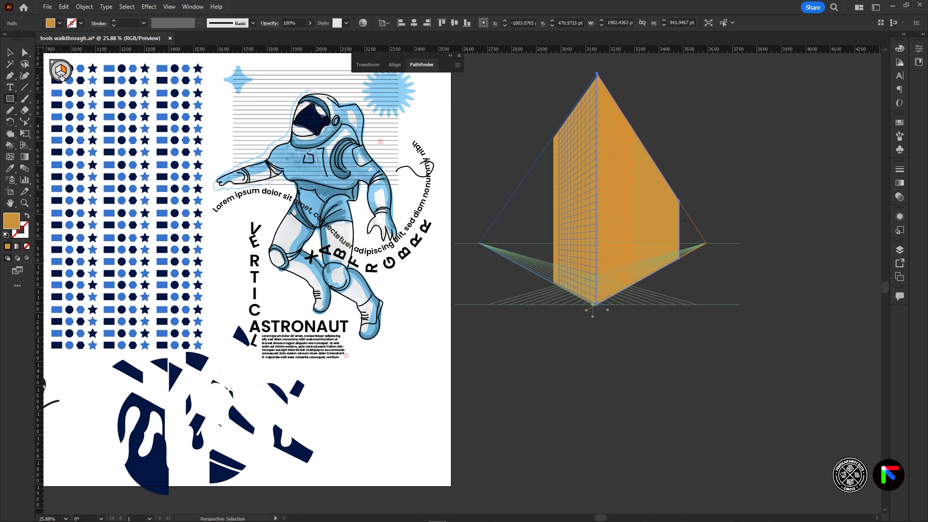
{"action": "left_click", "coordinate": [61, 76]}
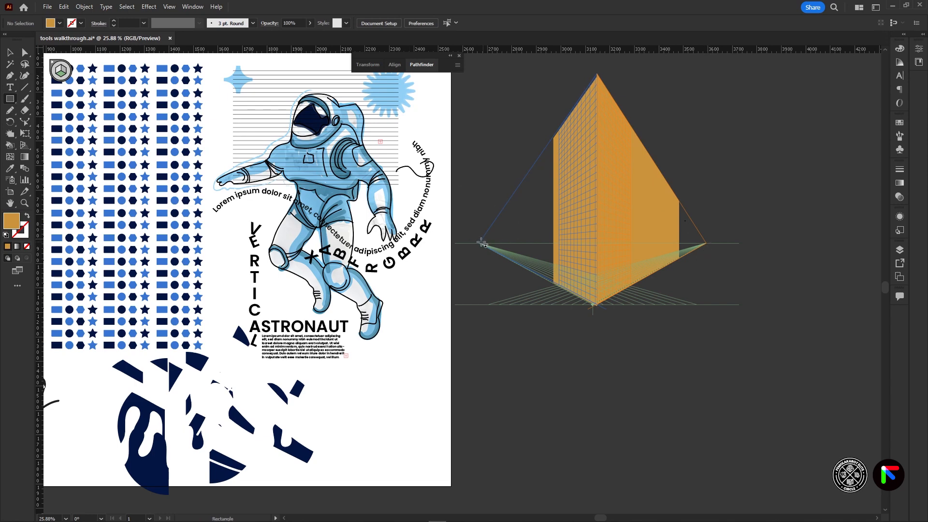
{"action": "mouse_move", "coordinate": [482, 243]}
{"action": "left_mouse_down"}
{"action": "mouse_move", "coordinate": [578, 286]}
{"action": "mouse_move", "coordinate": [704, 277]}
{"action": "mouse_move", "coordinate": [711, 305]}
{"action": "left_mouse_up"}
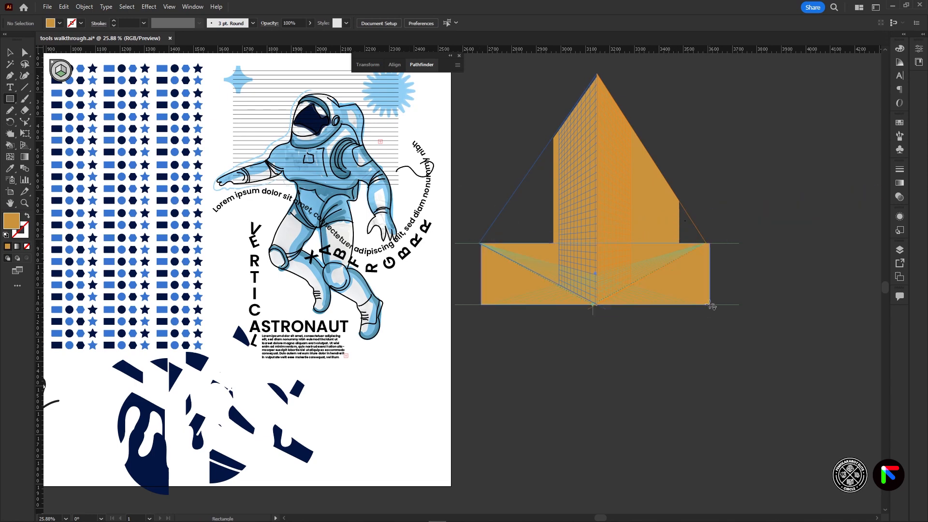
{"action": "key", "text": "ctrl+z"}
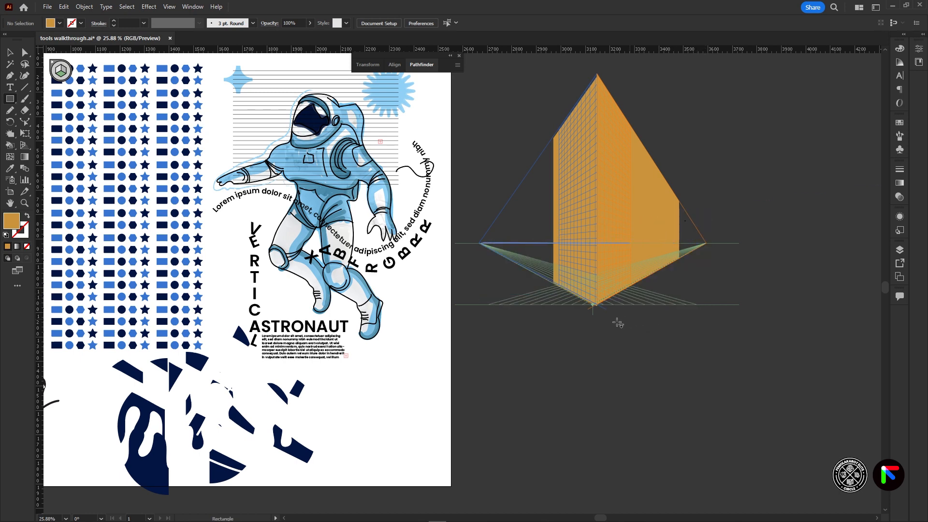
{"action": "left_click_drag", "start_coordinate": [481, 243], "coordinate": [727, 302]}
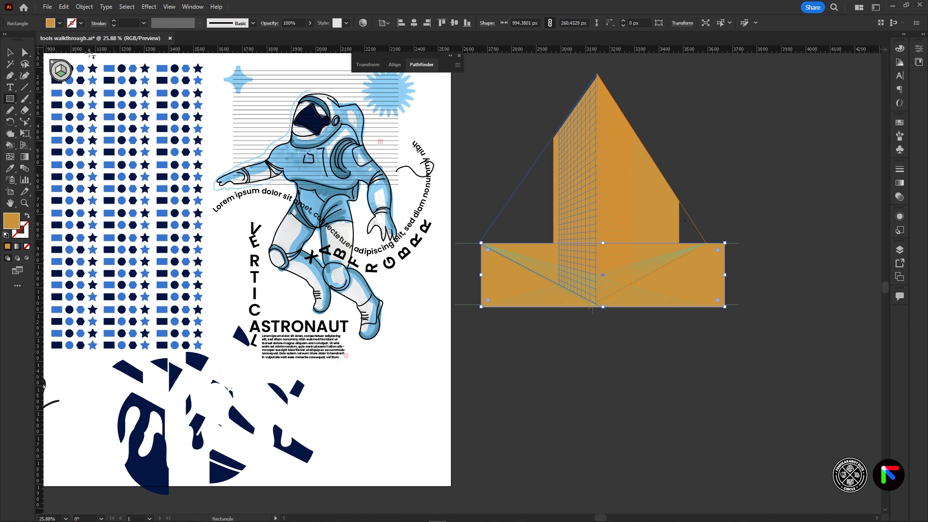
Step: Recolor the rectangle on the right perspective plane dark brown (#7A5115) to shade it, and deselect it
{"action": "left_click", "coordinate": [11, 52]}
{"action": "left_click", "coordinate": [661, 200]}
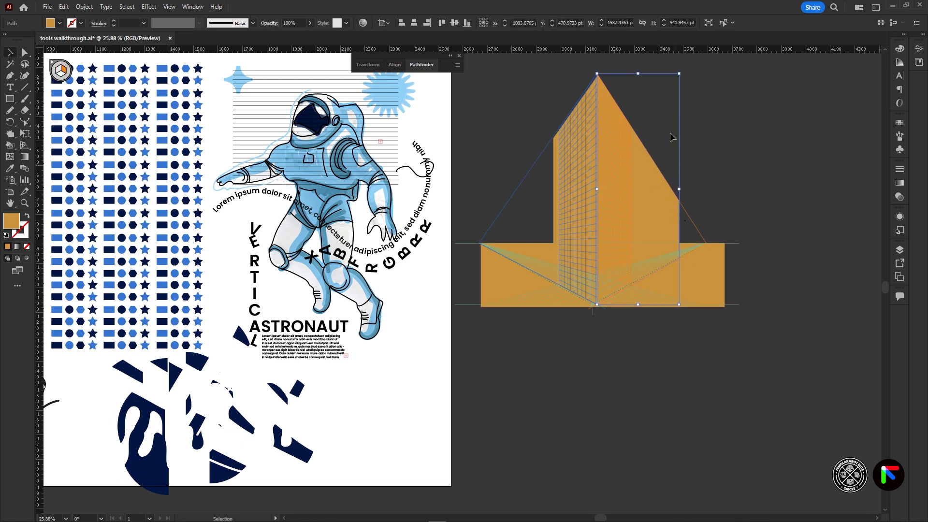
{"action": "double_click", "coordinate": [16, 225]}
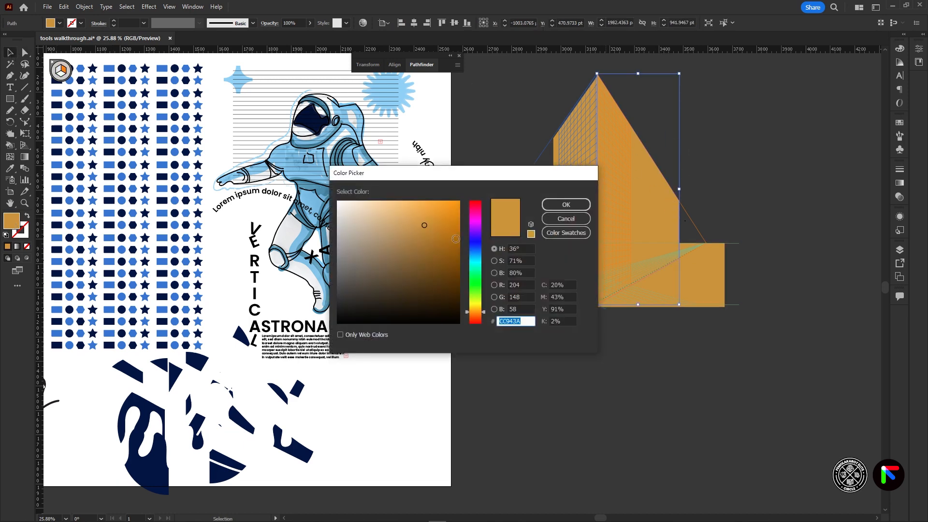
{"action": "left_click_drag", "start_coordinate": [456, 239], "coordinate": [439, 264]}
{"action": "left_click", "coordinate": [562, 205]}
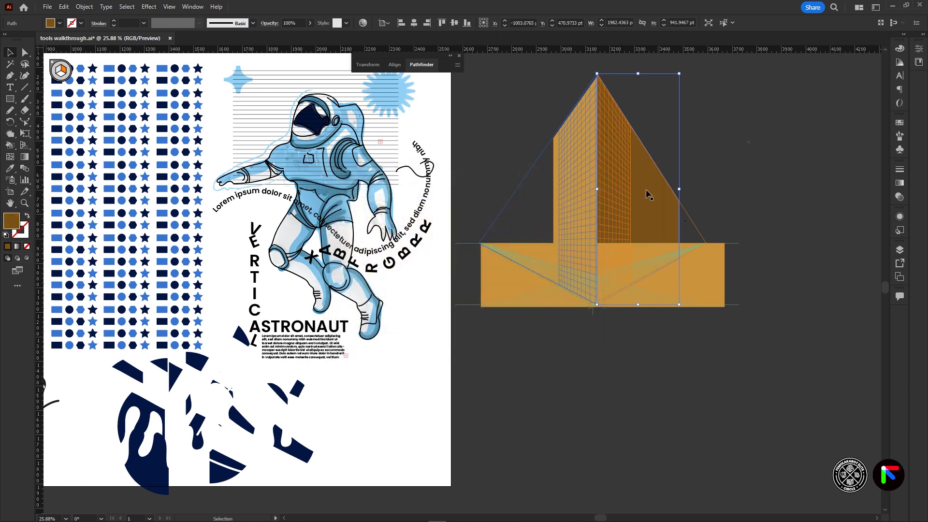
{"action": "key", "text": "ctrl+shift+a"}
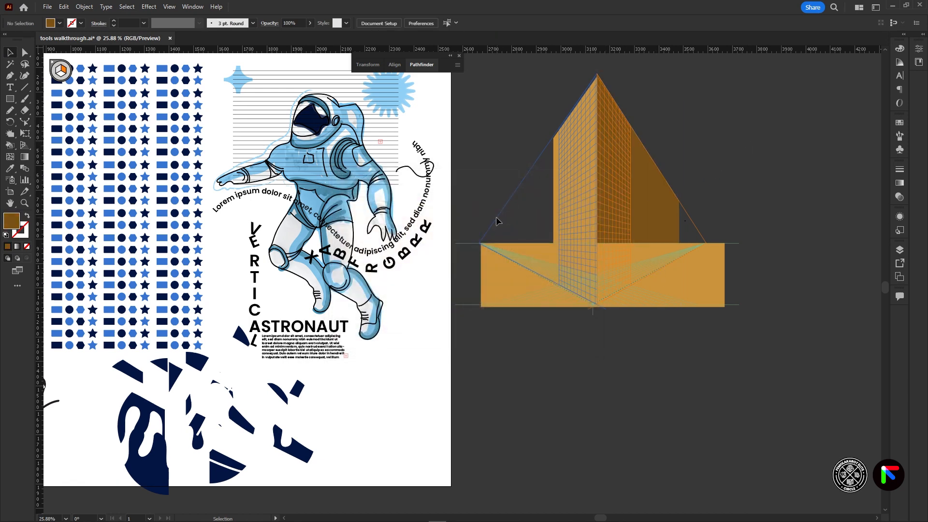
Step: Hide the perspective grid and delete the flat orange rectangle across the base of the building
{"action": "left_click", "coordinate": [707, 247]}
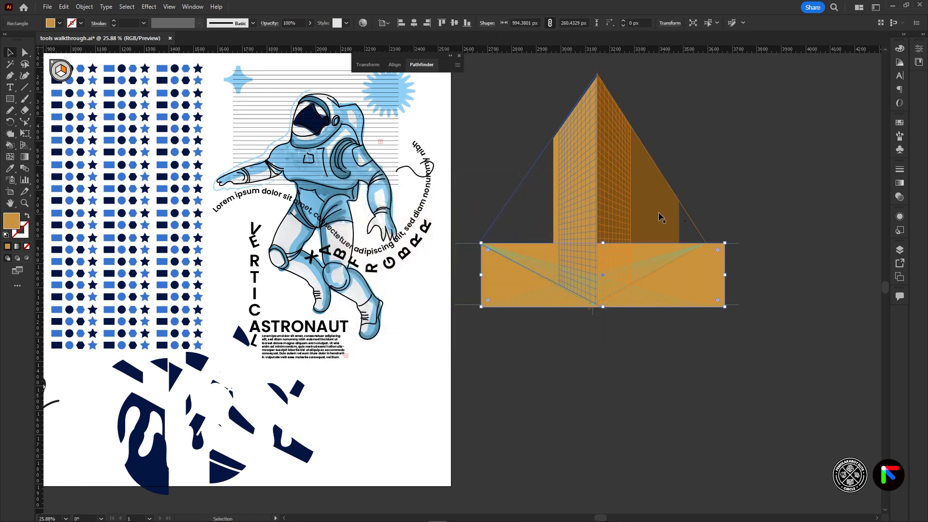
{"action": "key", "text": "ctrl+shift+a"}
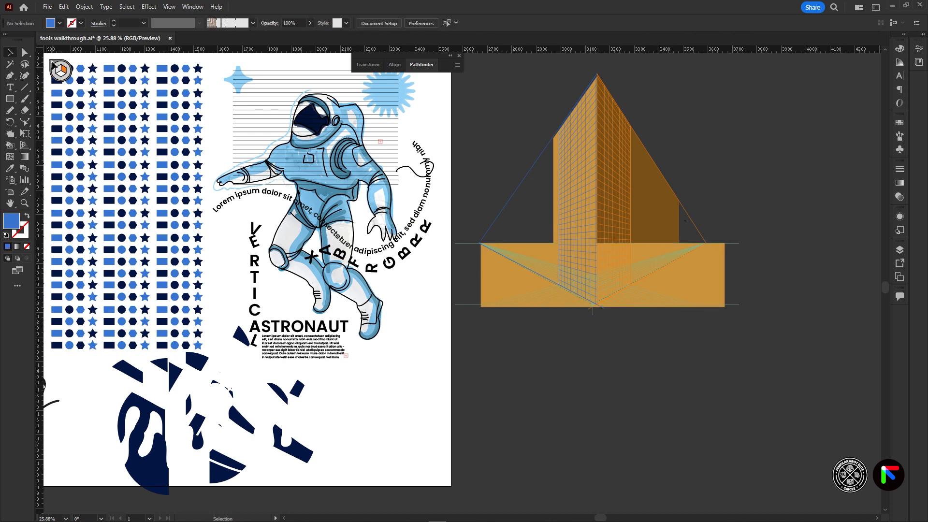
{"action": "left_click", "coordinate": [25, 145]}
{"action": "left_click", "coordinate": [53, 63]}
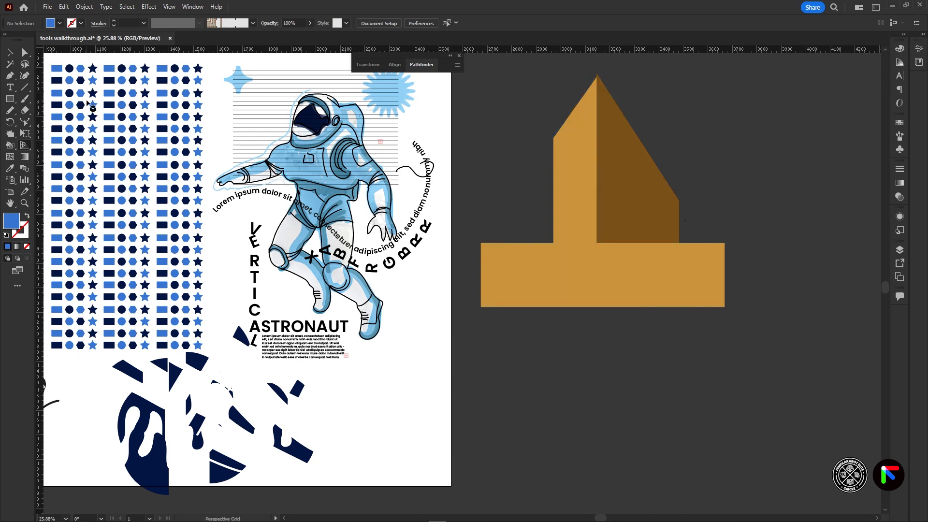
{"action": "left_click", "coordinate": [9, 52]}
{"action": "left_click", "coordinate": [708, 283]}
{"action": "key", "text": "Delete"}
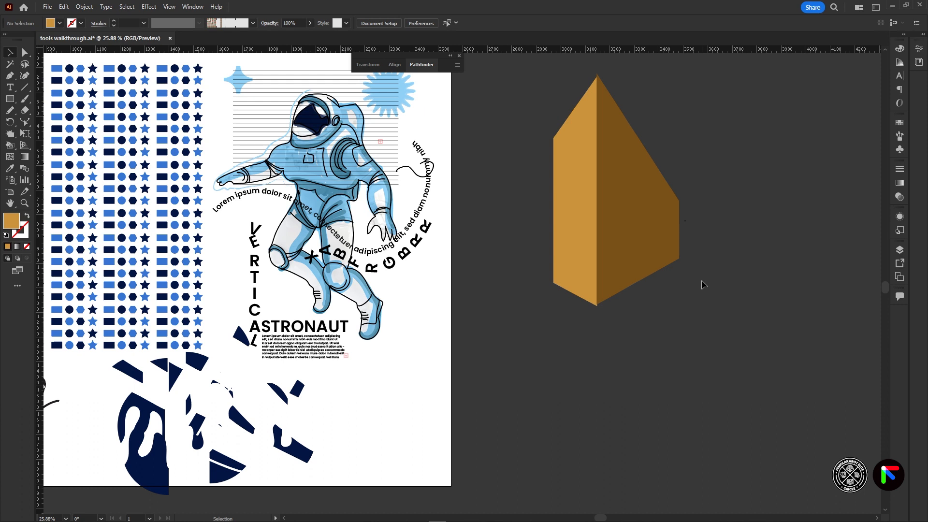
Step: Show the perspective grid again and shrink the dark brown right face in perspective to about 295 × 795 px
{"action": "left_click", "coordinate": [25, 144]}
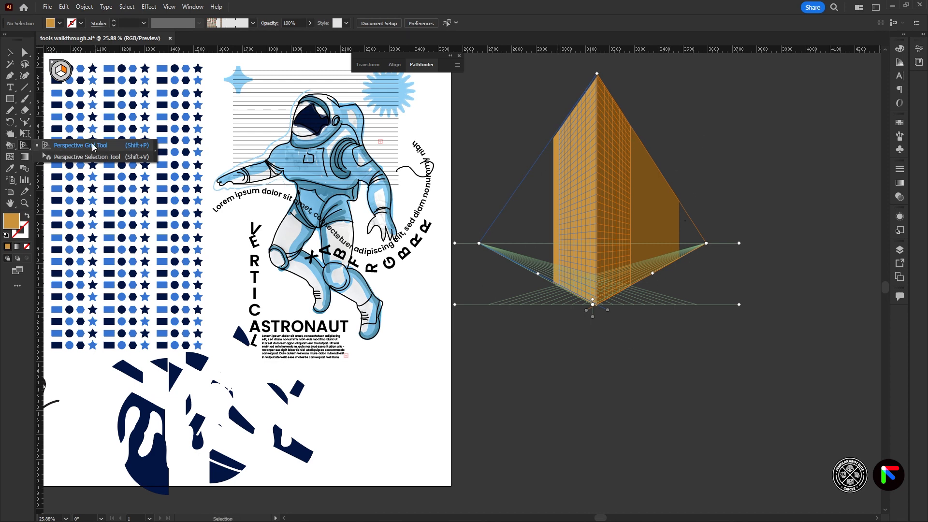
{"action": "left_click", "coordinate": [99, 157]}
{"action": "left_click", "coordinate": [672, 221]}
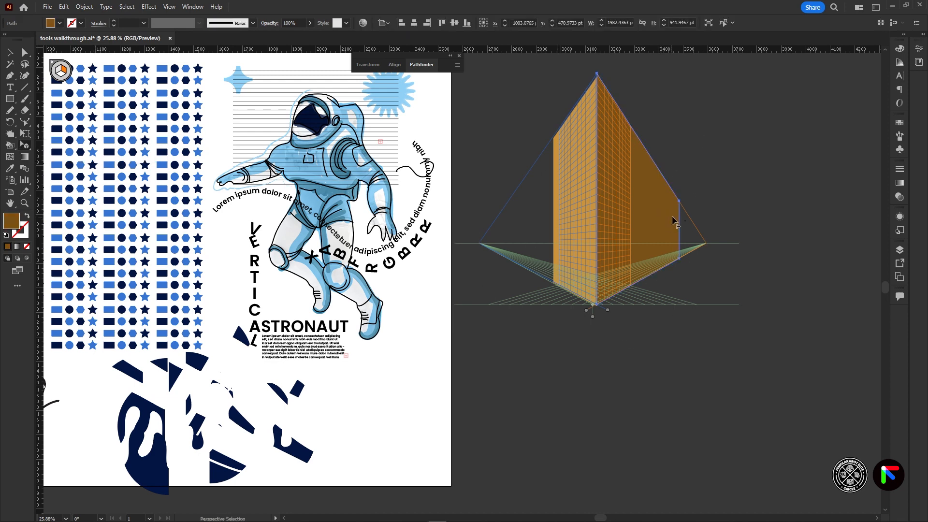
{"action": "left_click_drag", "start_coordinate": [680, 201], "coordinate": [643, 199]}
{"action": "left_click_drag", "start_coordinate": [628, 244], "coordinate": [628, 245]}
{"action": "left_click_drag", "start_coordinate": [615, 179], "coordinate": [615, 115]}
{"action": "key", "text": "v"}
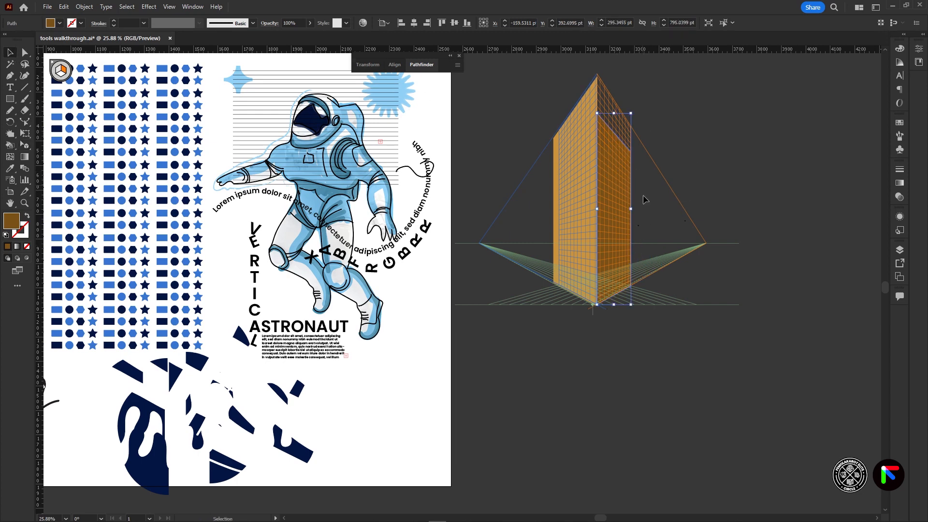
{"action": "mouse_move", "coordinate": [630, 209]}
{"action": "left_mouse_down"}
{"action": "mouse_move", "coordinate": [823, 205]}
{"action": "mouse_move", "coordinate": [631, 212]}
{"action": "left_mouse_up"}
Step: Widen the dark brown face in perspective to about 451 px and hide the perspective grid
{"action": "left_click", "coordinate": [25, 146]}
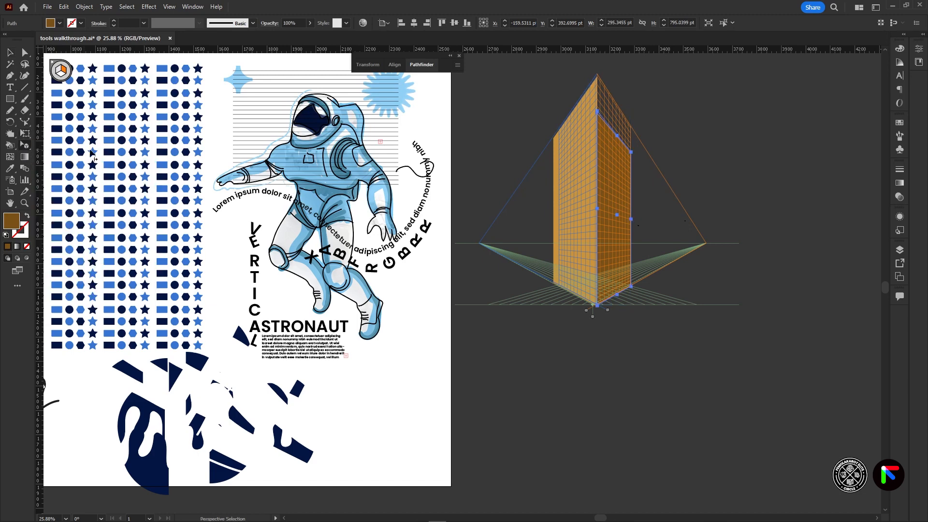
{"action": "left_click_drag", "start_coordinate": [633, 221], "coordinate": [646, 236]}
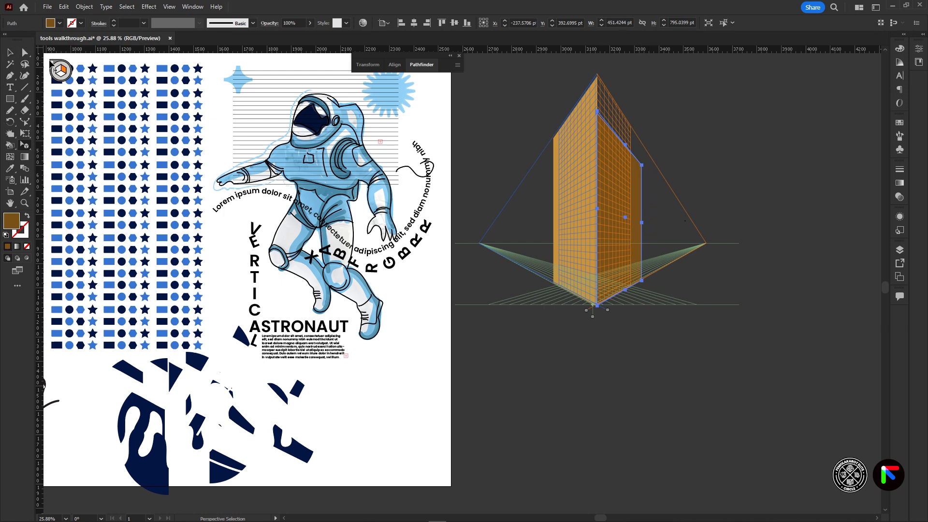
{"action": "left_click", "coordinate": [53, 62]}
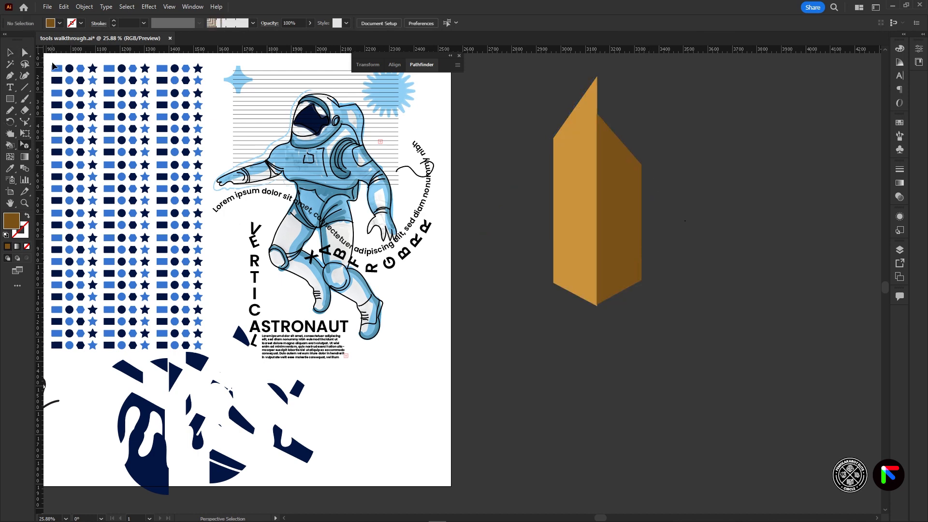
Step: Select both building faces and scale them down to about 385 × 670 px overall, undoing a first distorted resize
{"action": "left_click", "coordinate": [11, 52]}
{"action": "left_click", "coordinate": [596, 271]}
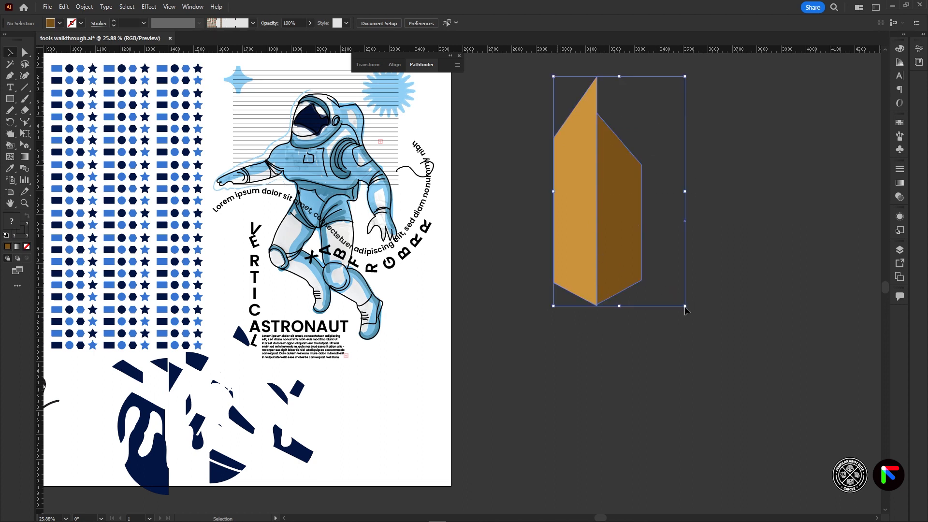
{"action": "left_click_drag", "start_coordinate": [685, 306], "coordinate": [604, 221]}
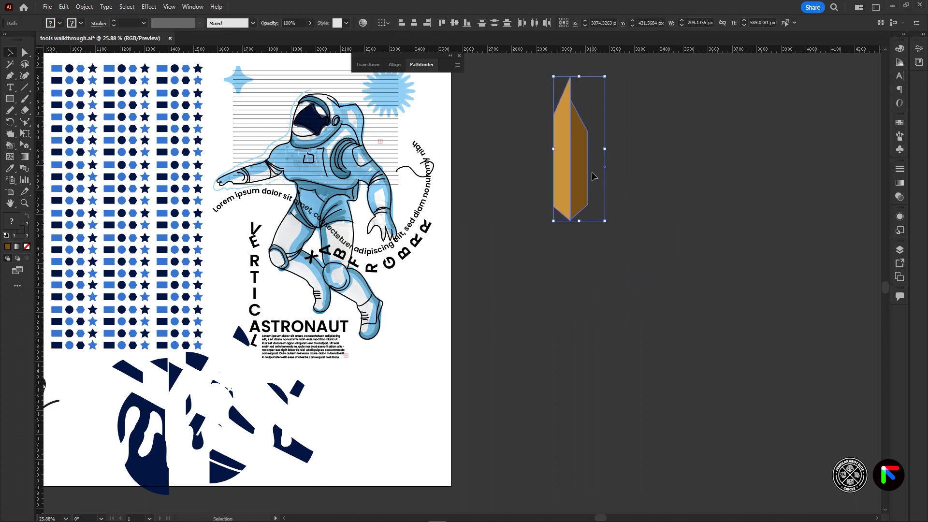
{"action": "key", "text": "ctrl+z"}
{"action": "left_click_drag", "start_coordinate": [684, 306], "coordinate": [661, 241]}
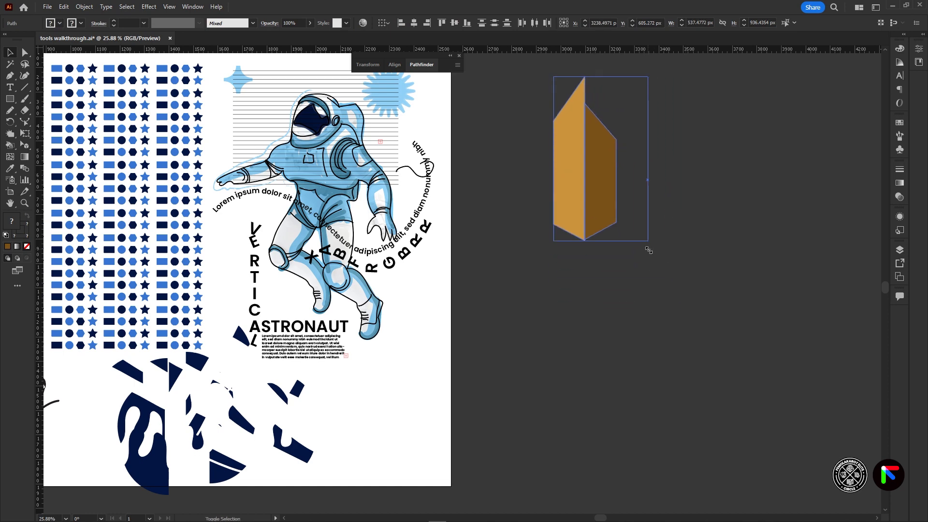
Step: Move the building onto the artboard's lower-right area below the illustrated astronaut and scale it down to about 146 × 223 px
{"action": "scroll", "coordinate": [707, 187], "scroll_direction": "left", "scroll_amount": 5}
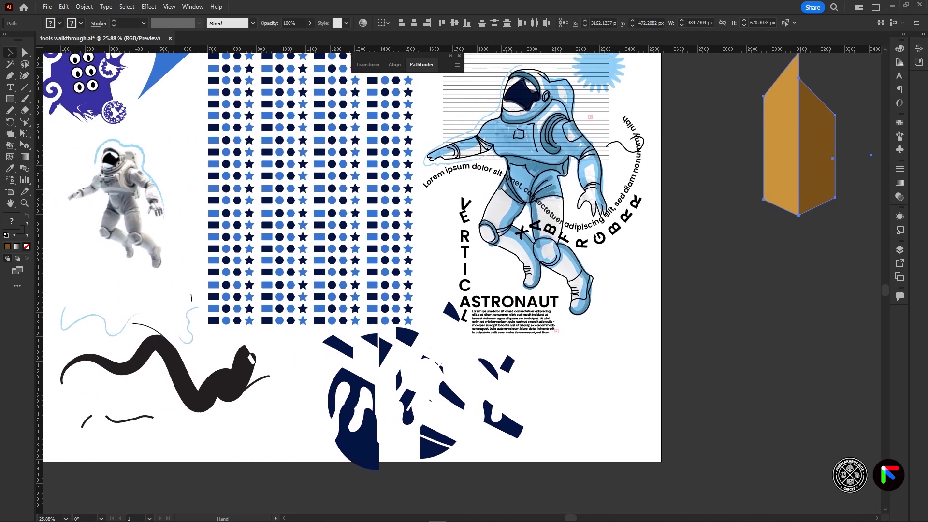
{"action": "left_click_drag", "start_coordinate": [796, 157], "coordinate": [602, 370]}
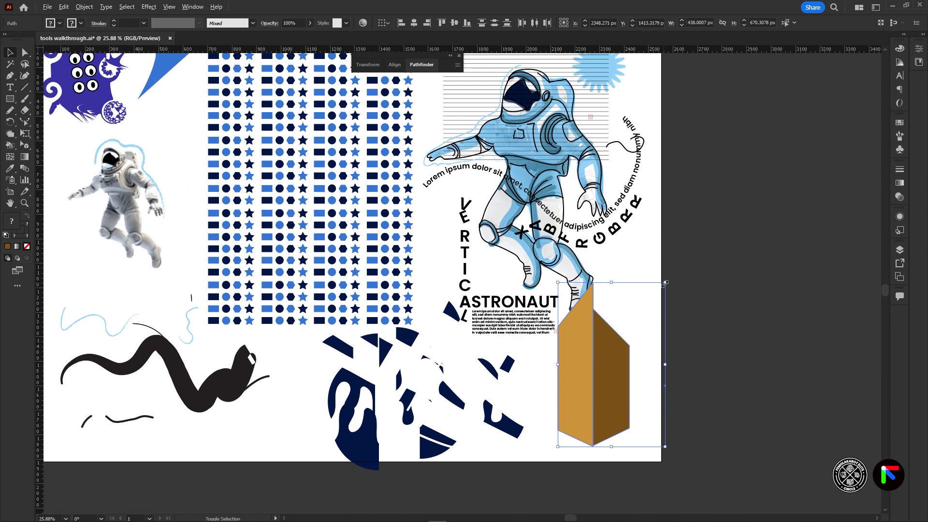
{"action": "left_click_drag", "start_coordinate": [665, 283], "coordinate": [630, 318]}
{"action": "left_click_drag", "start_coordinate": [608, 373], "coordinate": [584, 395]}
{"action": "left_click_drag", "start_coordinate": [604, 278], "coordinate": [761, 349]}
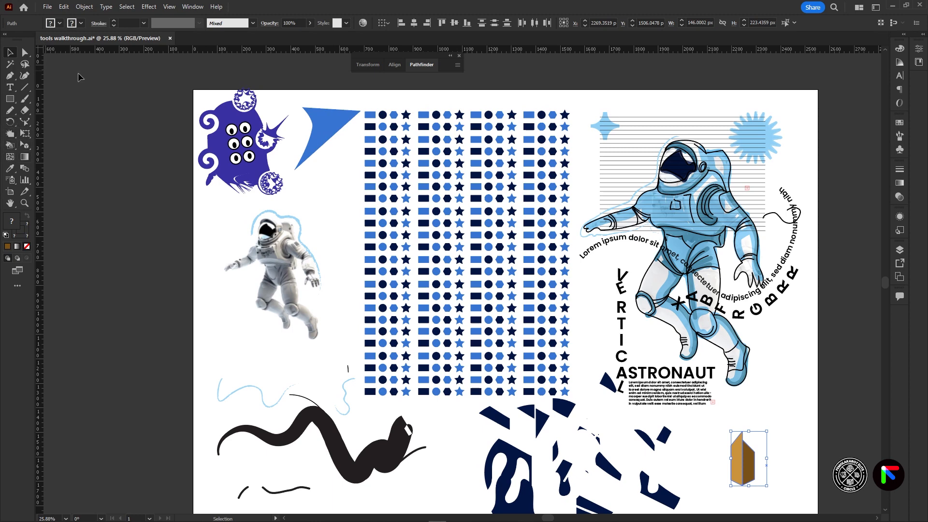
Step: Draw a dark brown circle about 290 px in diameter below the astronaut photo for the Mesh tool demonstration
{"action": "left_click", "coordinate": [9, 157]}
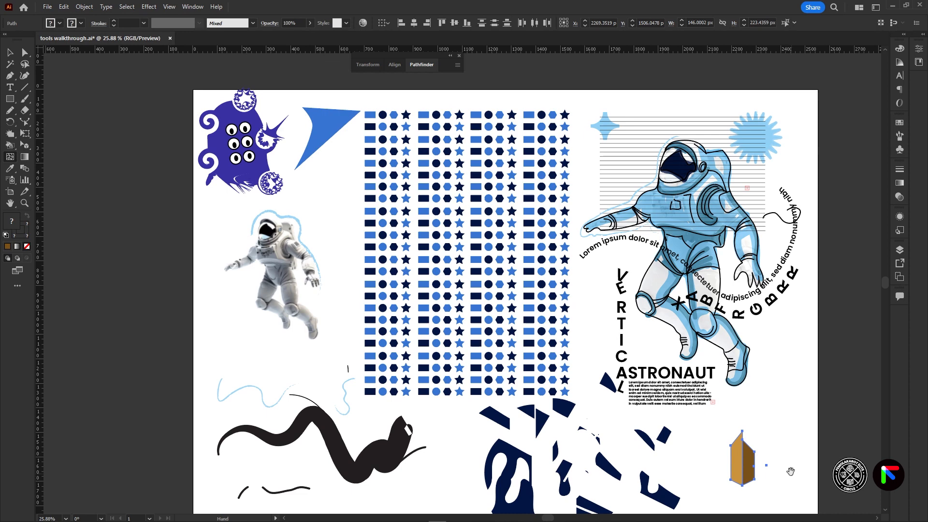
{"action": "left_click_drag", "start_coordinate": [791, 472], "coordinate": [798, 398]}
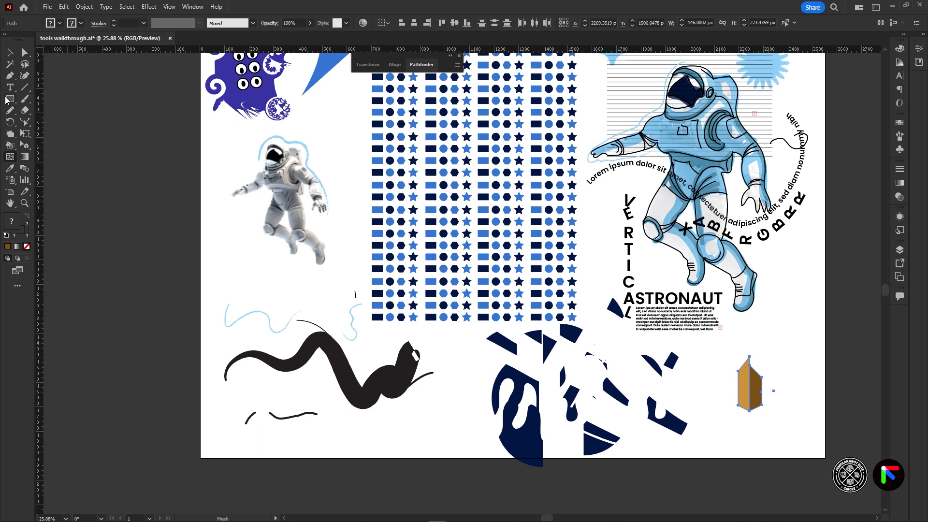
{"action": "left_click_drag", "start_coordinate": [10, 99], "coordinate": [63, 122]}
{"action": "left_click_drag", "start_coordinate": [220, 257], "coordinate": [292, 329]}
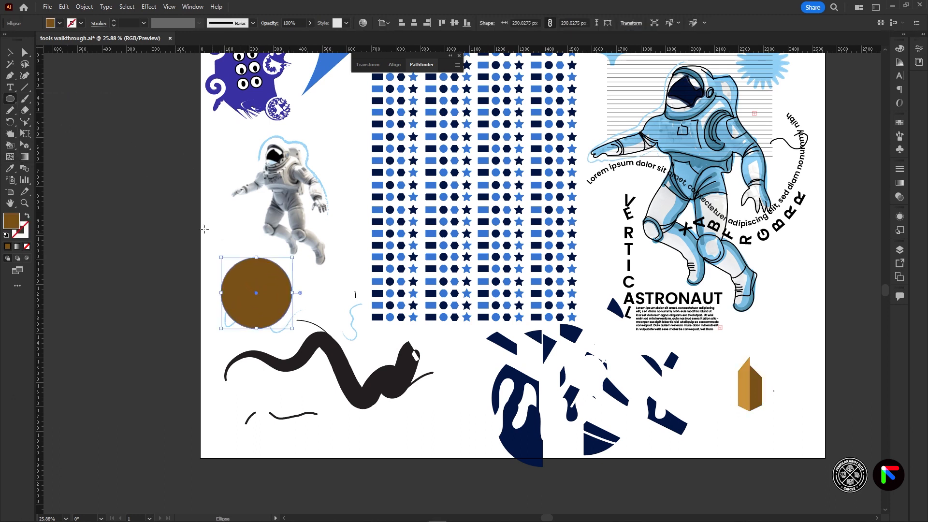
Step: Add three gradient mesh points inside the brown circle: near its right side, above its center and below its center
{"action": "left_click", "coordinate": [12, 157]}
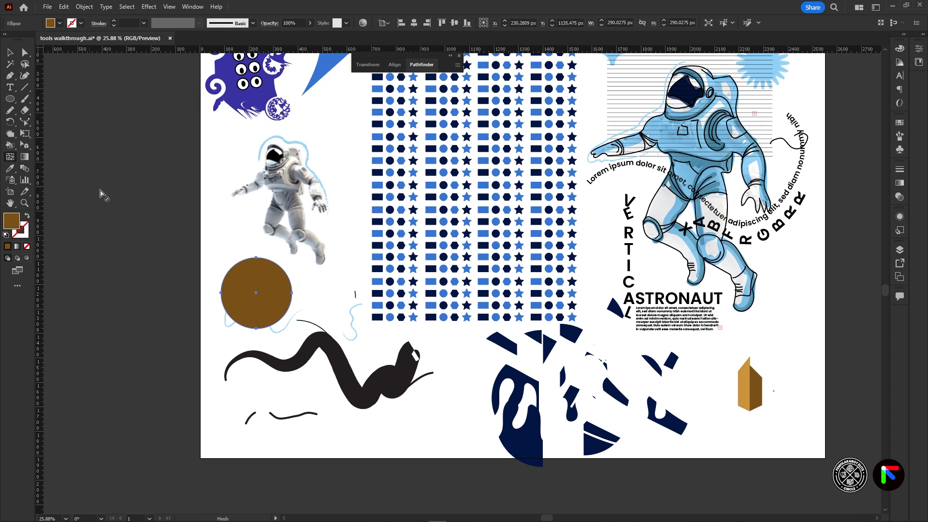
{"action": "left_click", "coordinate": [278, 292]}
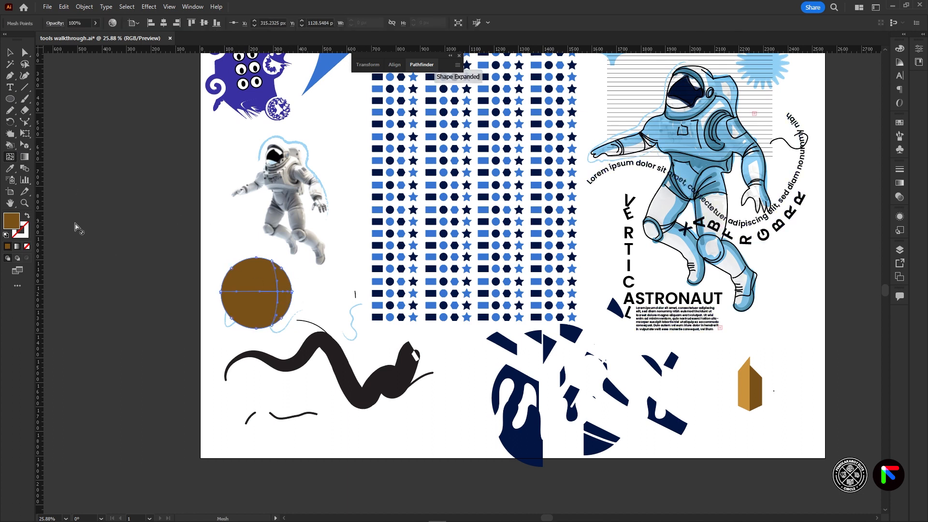
{"action": "left_click", "coordinate": [252, 283]}
{"action": "left_click", "coordinate": [260, 311]}
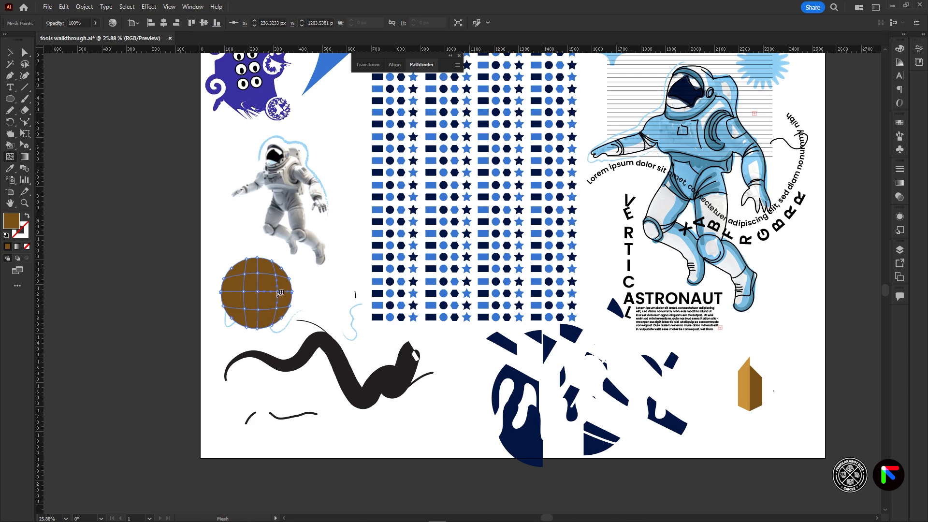
Step: Recolor the circle's mesh point near the right edge light orange to create a highlight
{"action": "double_click", "coordinate": [15, 222]}
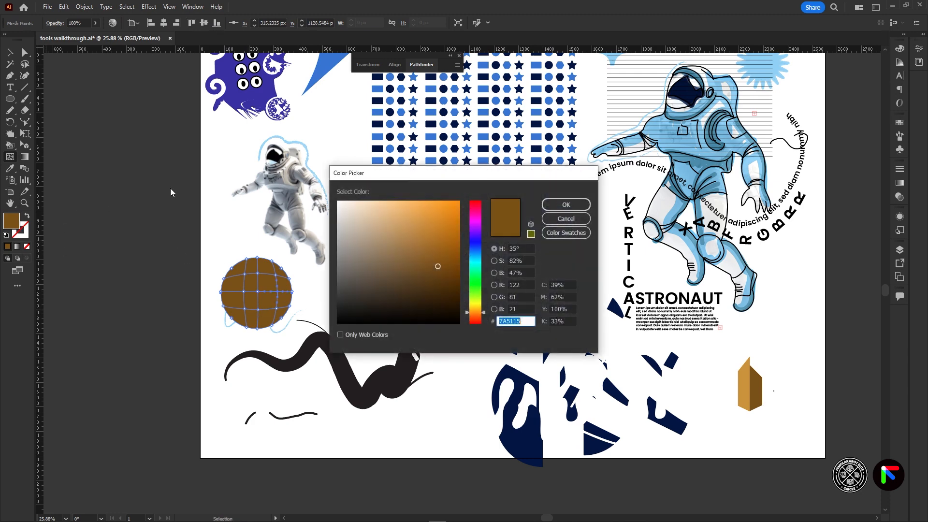
{"action": "left_click", "coordinate": [425, 246]}
{"action": "left_click", "coordinate": [425, 215]}
{"action": "left_click", "coordinate": [563, 204]}
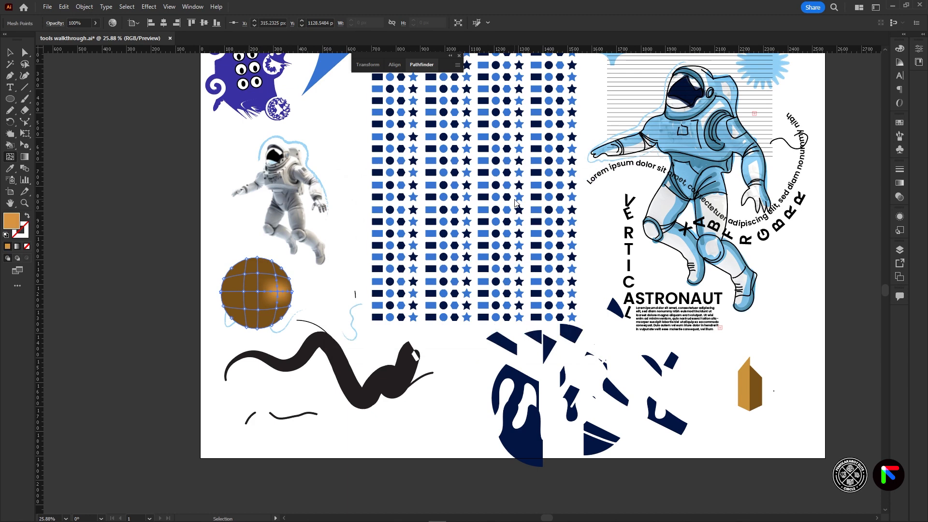
Step: Recolor the circle's lower-left mesh point very dark brown, hex 261704, to create a shadow
{"action": "left_click", "coordinate": [245, 309]}
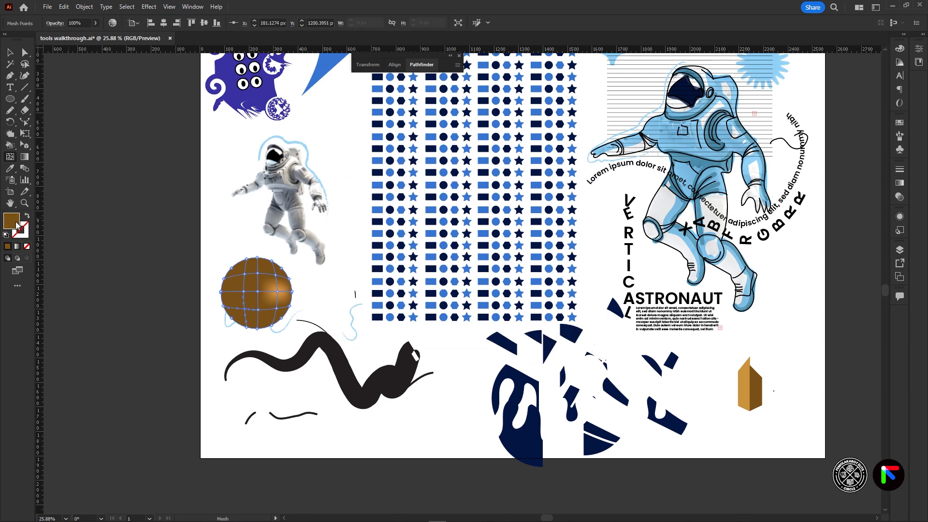
{"action": "double_click", "coordinate": [16, 225]}
{"action": "left_click", "coordinate": [448, 304]}
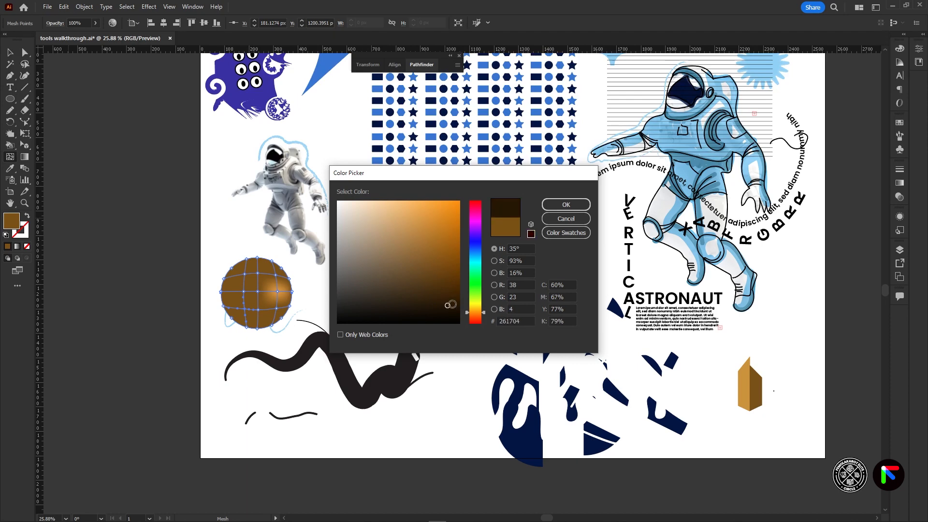
{"action": "left_click", "coordinate": [566, 205]}
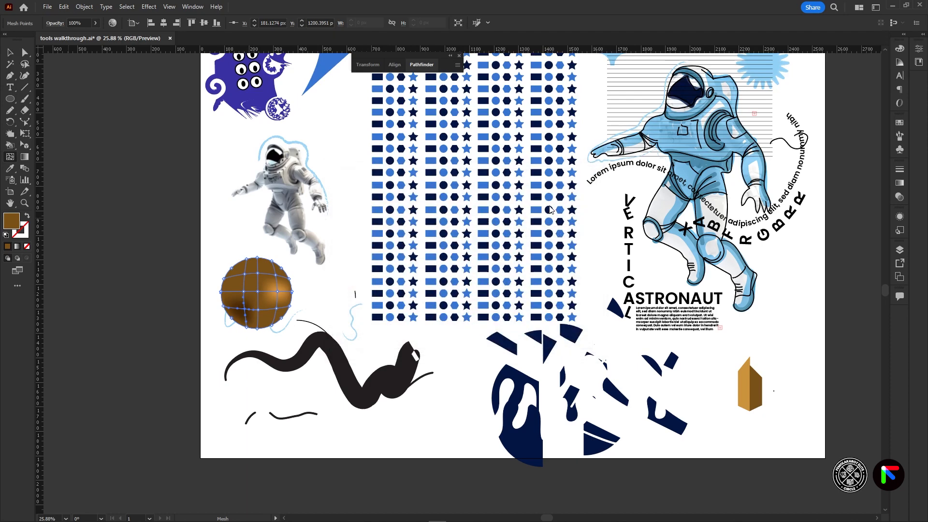
Step: Recolor the circle's lower-center and lower-right mesh points dark brown to extend the shadow across its lower part
{"action": "left_click", "coordinate": [277, 308]}
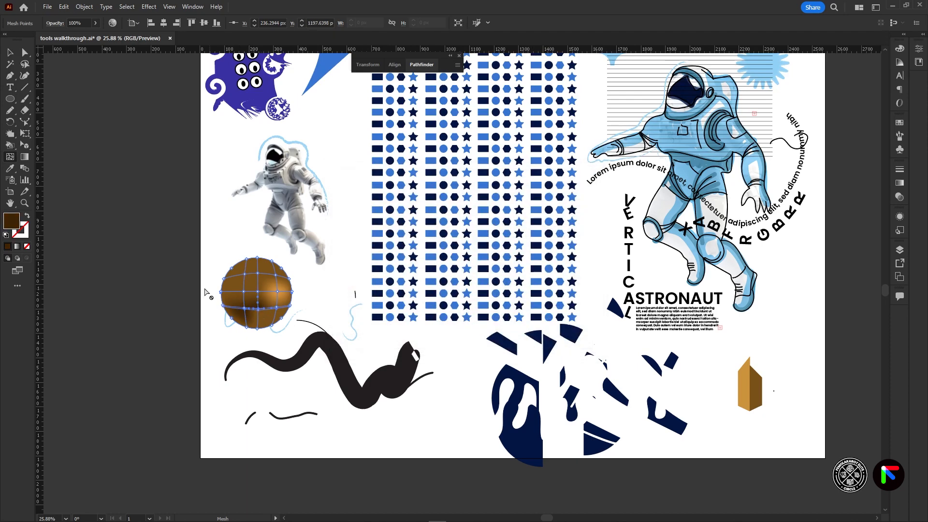
{"action": "left_click", "coordinate": [277, 308]}
{"action": "double_click", "coordinate": [13, 227]}
{"action": "mouse_move", "coordinate": [440, 281]}
{"action": "left_mouse_down"}
{"action": "mouse_move", "coordinate": [443, 292]}
{"action": "mouse_move", "coordinate": [443, 283]}
{"action": "left_mouse_up"}
{"action": "left_click", "coordinate": [566, 205]}
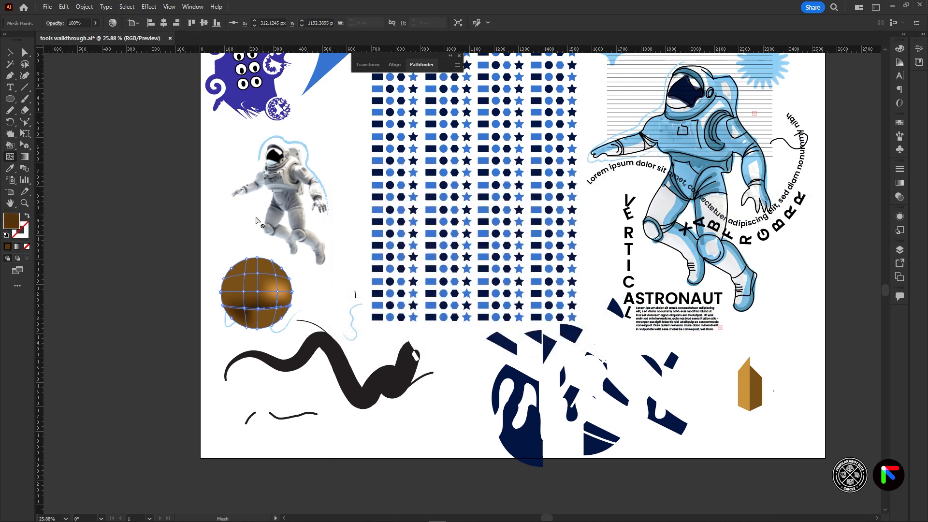
Step: Recolor the circle's upper-left mesh point light orange as a second highlight and deselect the circle
{"action": "left_click", "coordinate": [246, 274]}
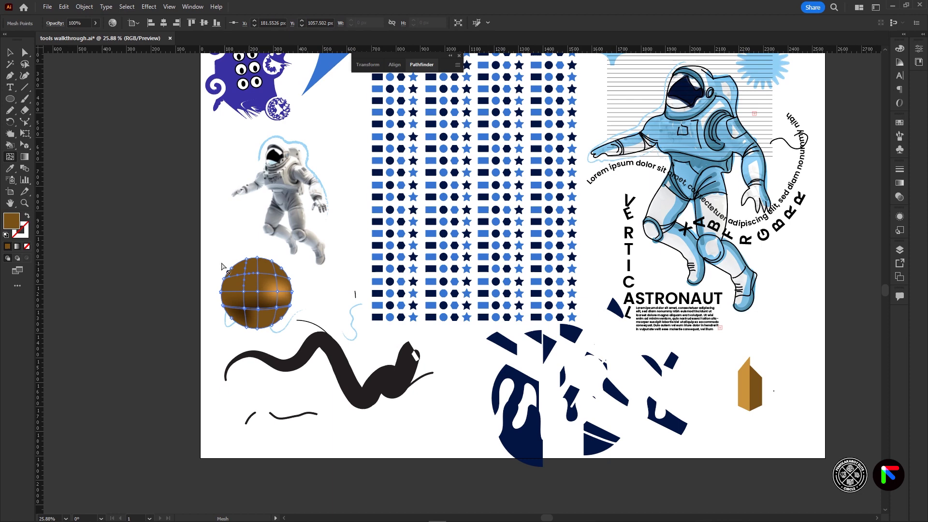
{"action": "double_click", "coordinate": [15, 228]}
{"action": "left_click_drag", "start_coordinate": [437, 266], "coordinate": [398, 207]}
{"action": "left_click", "coordinate": [556, 202]}
{"action": "left_click", "coordinate": [9, 52]}
{"action": "left_click", "coordinate": [110, 115]}
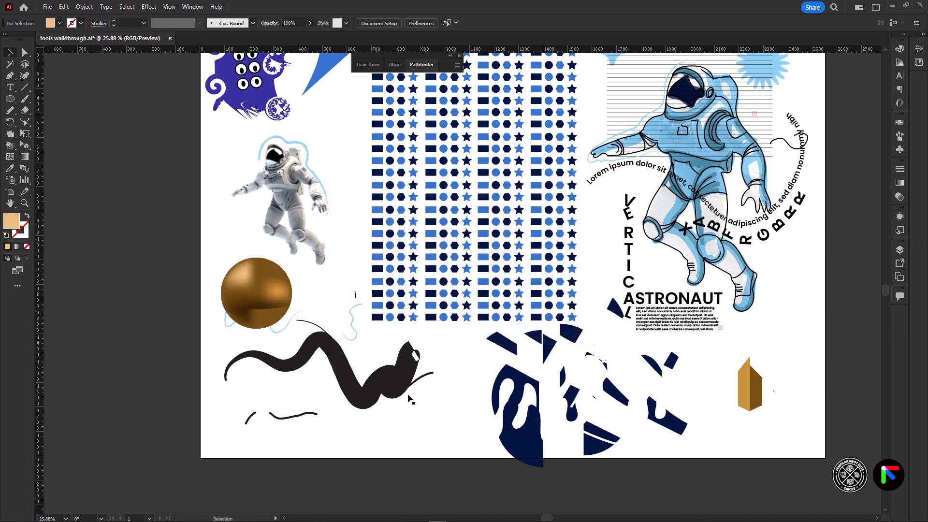
Step: Reshape the sphere's shading by repositioning its lower and central mesh points with the Direct Selection tool
{"action": "left_click", "coordinate": [271, 305]}
{"action": "left_click_drag", "start_coordinate": [257, 313], "coordinate": [258, 315]}
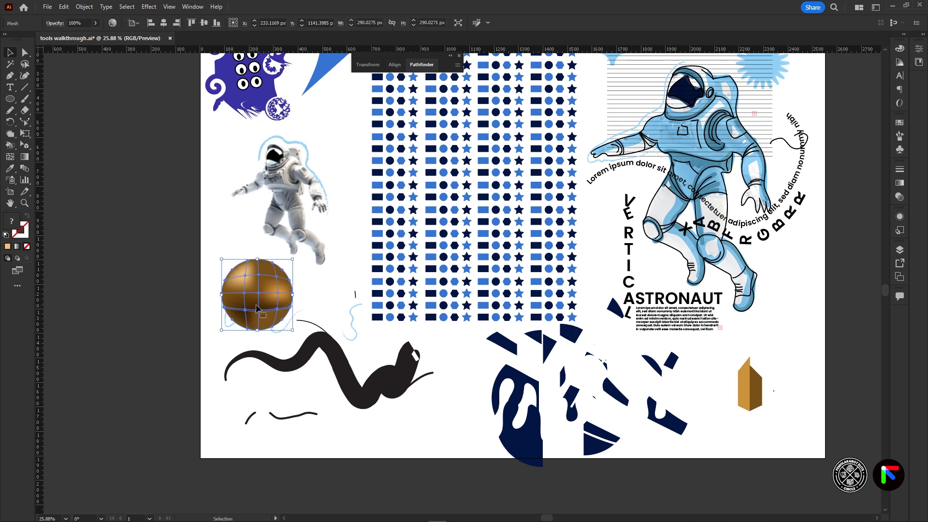
{"action": "left_click", "coordinate": [27, 54]}
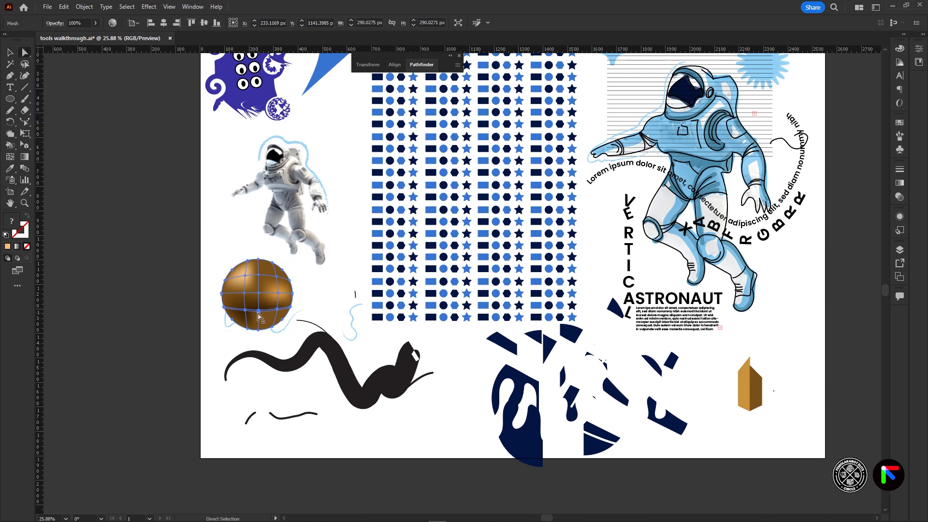
{"action": "mouse_move", "coordinate": [258, 317]}
{"action": "left_mouse_down"}
{"action": "mouse_move", "coordinate": [279, 318]}
{"action": "mouse_move", "coordinate": [246, 315]}
{"action": "mouse_move", "coordinate": [245, 325]}
{"action": "mouse_move", "coordinate": [260, 309]}
{"action": "mouse_move", "coordinate": [223, 306]}
{"action": "left_mouse_up"}
{"action": "left_click", "coordinate": [261, 291]}
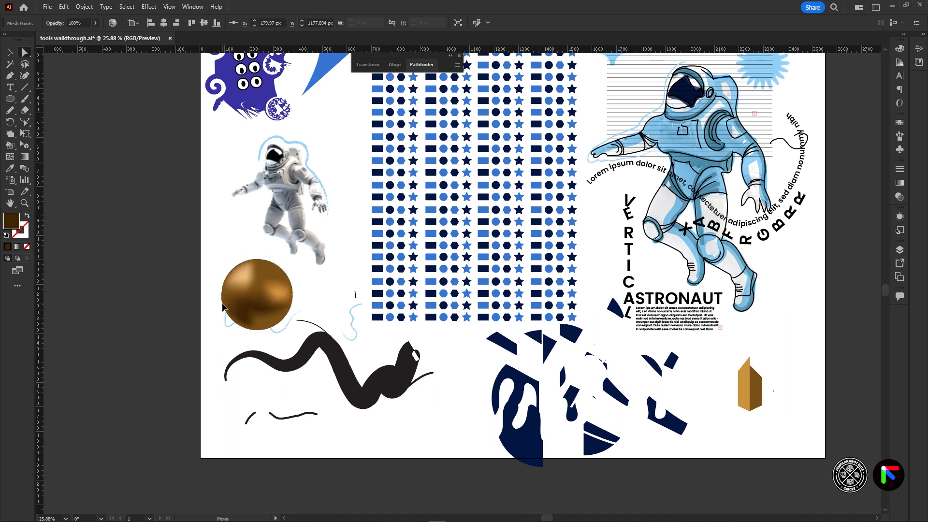
{"action": "left_click", "coordinate": [319, 300]}
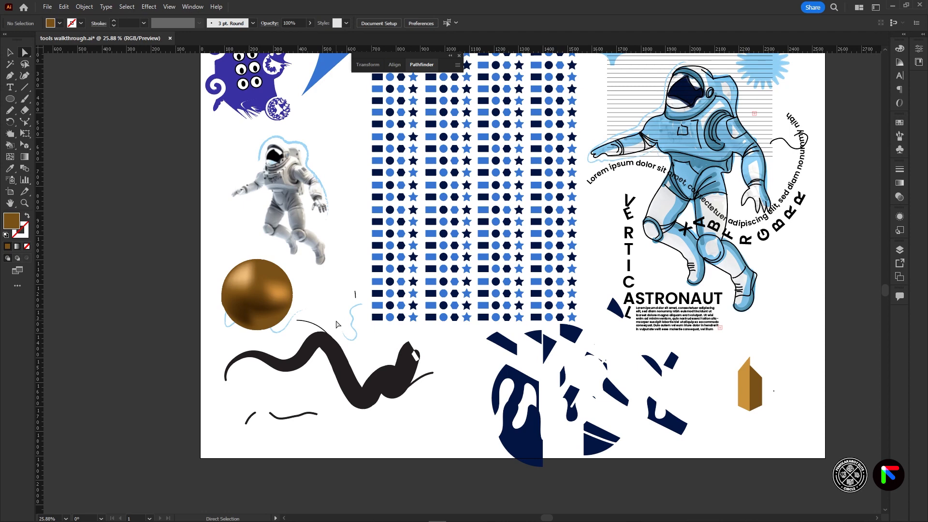
Step: Place the shaded sphere over the illustrated astronaut, enlarged to about 784 × 783 px, and send it behind the artwork
{"action": "key", "text": "v"}
{"action": "left_click", "coordinate": [272, 297]}
{"action": "left_click_drag", "start_coordinate": [272, 297], "coordinate": [555, 255]}
{"action": "left_click_drag", "start_coordinate": [711, 288], "coordinate": [608, 436]}
{"action": "left_click_drag", "start_coordinate": [469, 404], "coordinate": [618, 264]}
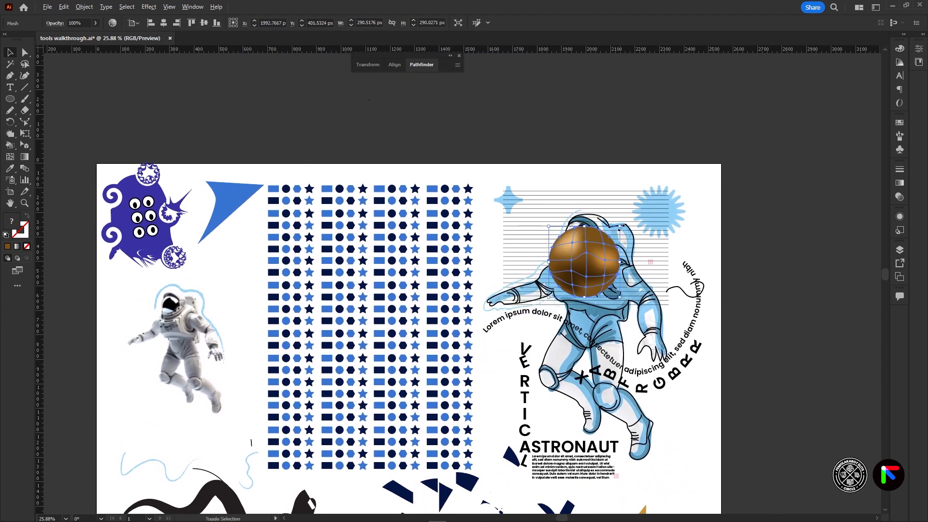
{"action": "left_click_drag", "start_coordinate": [621, 226], "coordinate": [681, 166]}
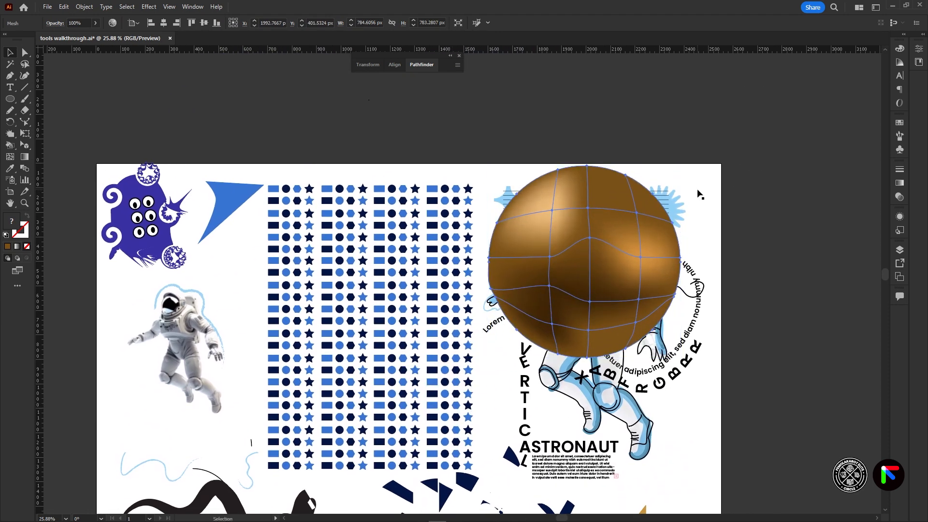
{"action": "key", "text": "ctrl+shift+bracketleft"}
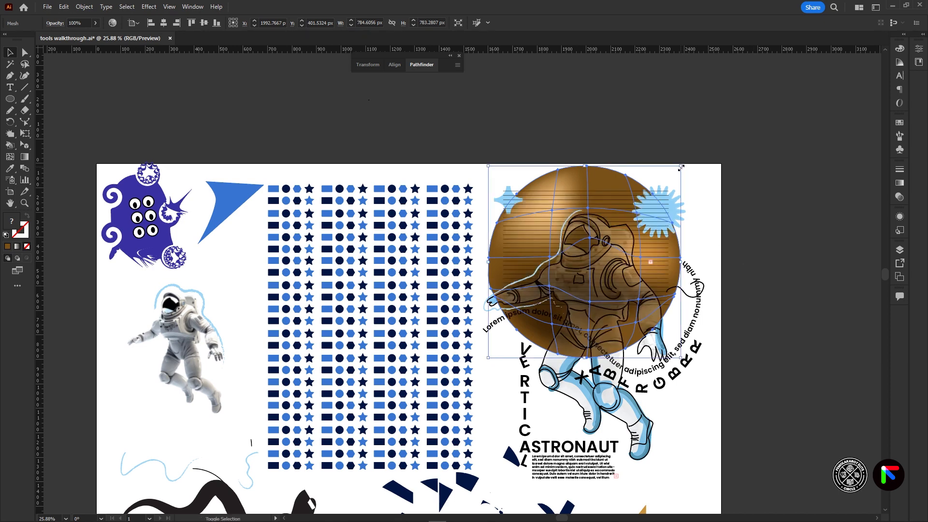
Step: Move the faded astronaut image off the artboard and place the sphere, reduced to about 239 px, beside the illustrated astronaut's helmet
{"action": "left_click_drag", "start_coordinate": [681, 165], "coordinate": [878, 399]}
{"action": "left_click", "coordinate": [597, 219]}
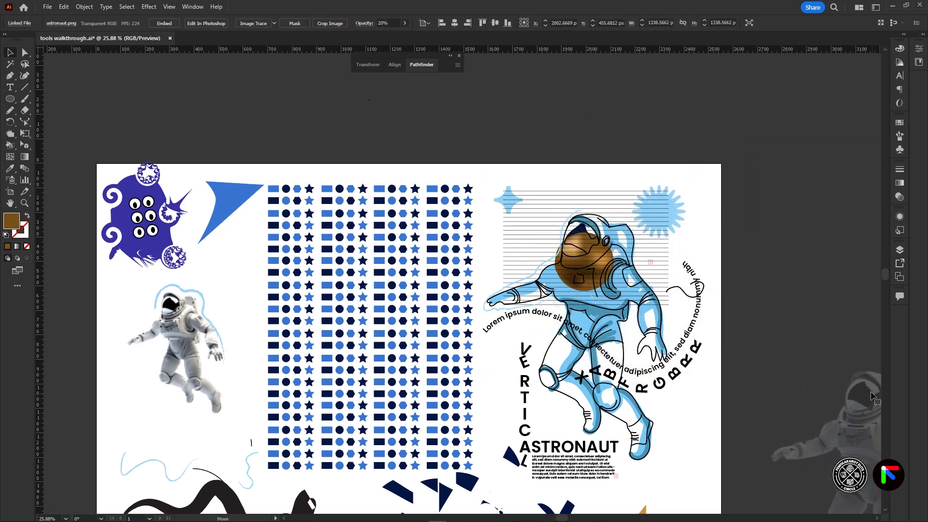
{"action": "left_click", "coordinate": [602, 260]}
{"action": "left_click_drag", "start_coordinate": [603, 263], "coordinate": [672, 112]}
Step: Draw a brown rectangle about 479 × 233 px below the astronaut photo for the Gradient tool demonstration
{"action": "left_click_drag", "start_coordinate": [691, 376], "coordinate": [672, 310]}
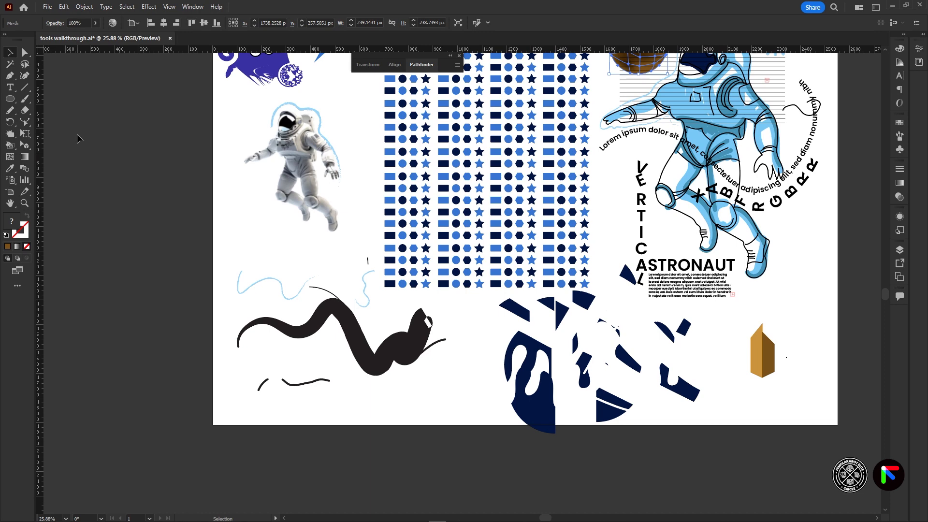
{"action": "left_click_drag", "start_coordinate": [509, 291], "coordinate": [505, 351]}
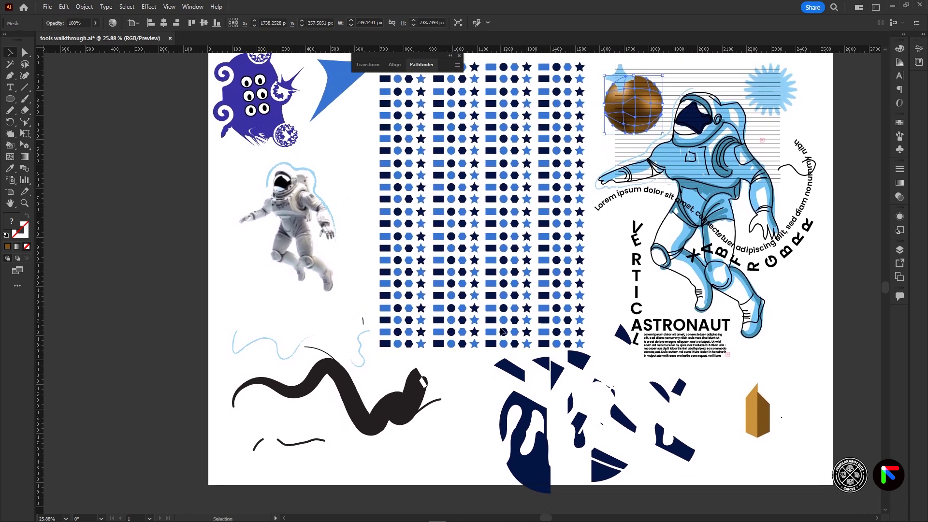
{"action": "left_click", "coordinate": [13, 98]}
{"action": "left_click", "coordinate": [49, 100]}
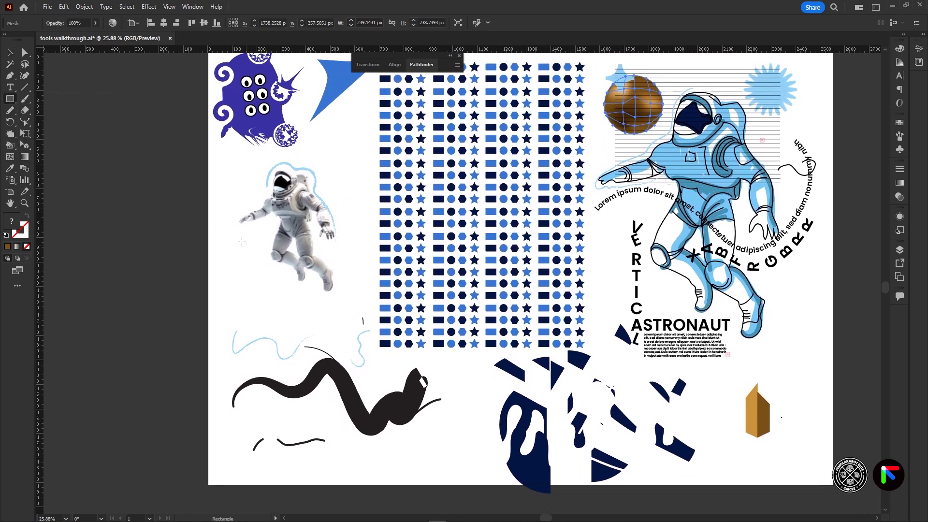
{"action": "mouse_move", "coordinate": [231, 308]}
{"action": "left_mouse_down"}
{"action": "mouse_move", "coordinate": [236, 334]}
{"action": "mouse_move", "coordinate": [347, 364]}
{"action": "left_mouse_up"}
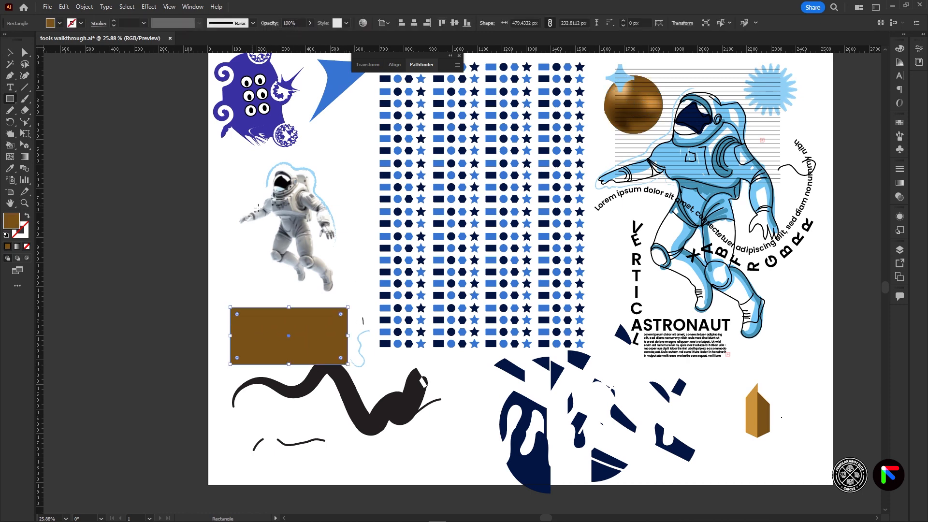
Step: Fill the rectangle with a white-to-black linear gradient running from upper left to lower right at about -47°
{"action": "left_click", "coordinate": [25, 158]}
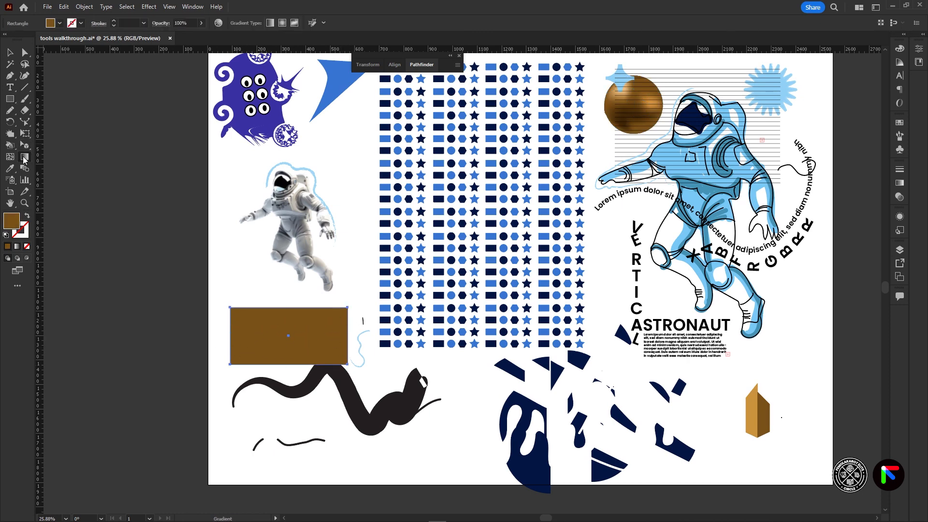
{"action": "left_click", "coordinate": [900, 183]}
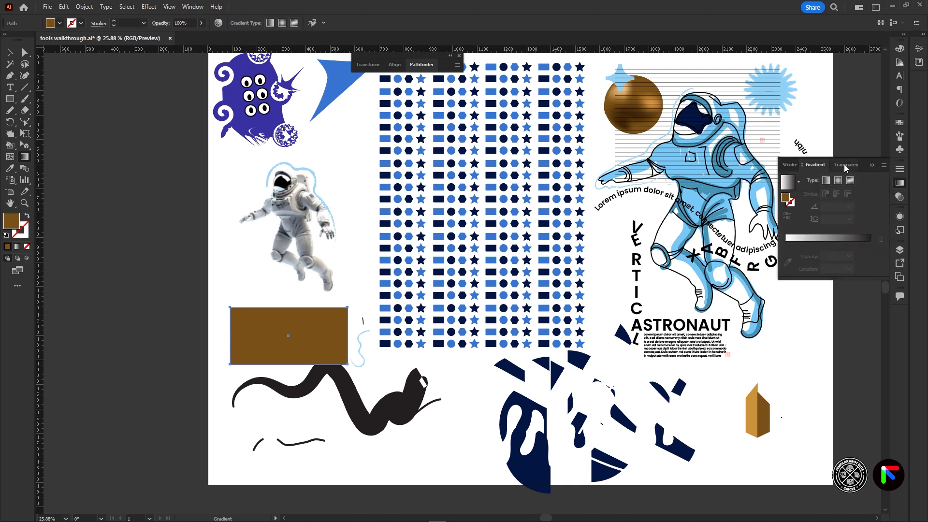
{"action": "left_click", "coordinate": [10, 52]}
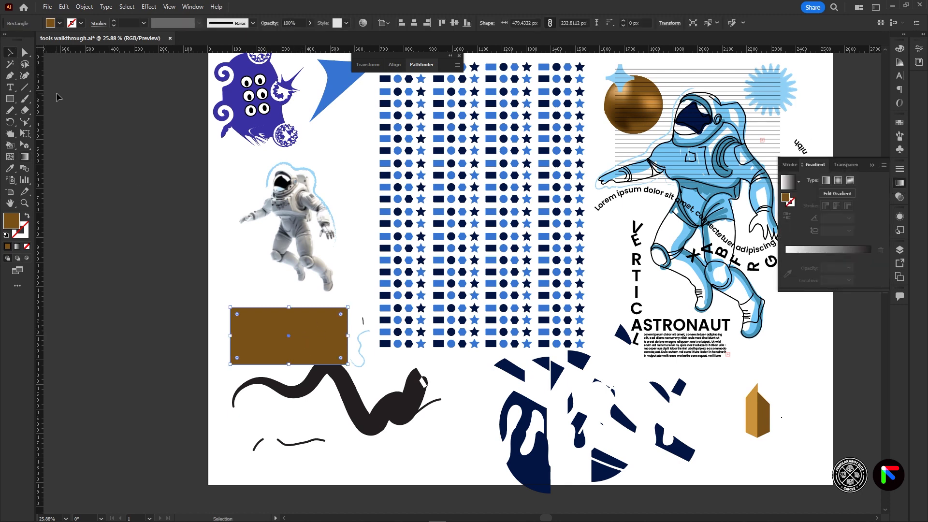
{"action": "left_click", "coordinate": [826, 181]}
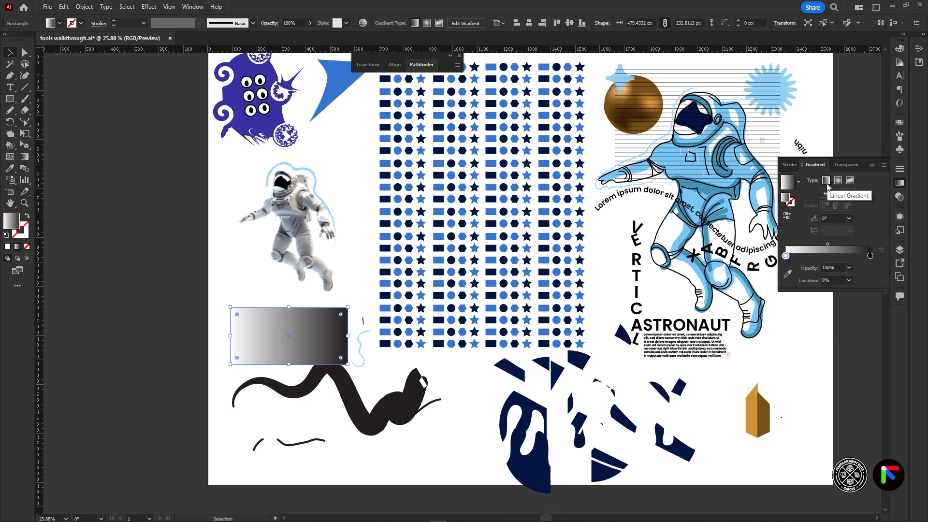
{"action": "left_click", "coordinate": [24, 157]}
{"action": "mouse_move", "coordinate": [249, 284]}
{"action": "left_mouse_down"}
{"action": "mouse_move", "coordinate": [346, 420]}
{"action": "mouse_move", "coordinate": [254, 292]}
{"action": "left_mouse_up"}
{"action": "mouse_move", "coordinate": [208, 374]}
{"action": "left_mouse_down"}
{"action": "mouse_move", "coordinate": [236, 351]}
{"action": "mouse_move", "coordinate": [381, 301]}
{"action": "left_mouse_up"}
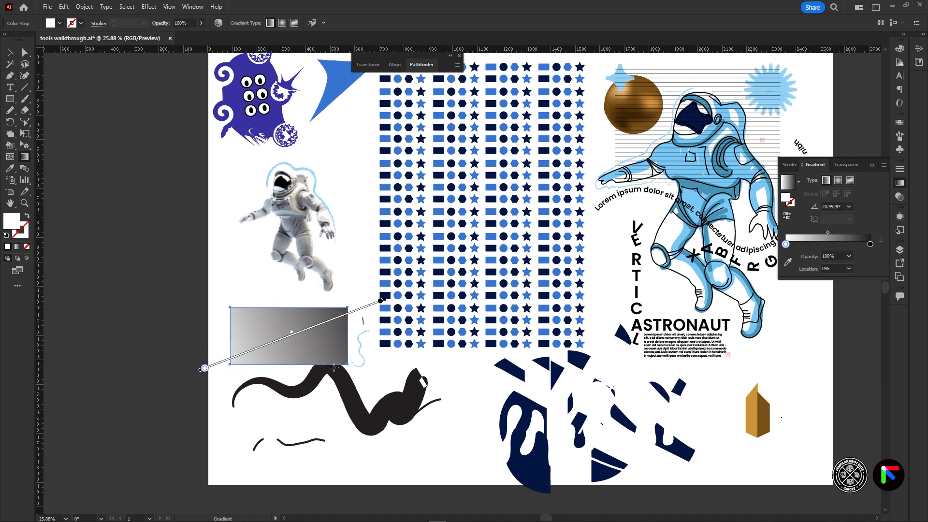
{"action": "left_click_drag", "start_coordinate": [230, 273], "coordinate": [333, 383]}
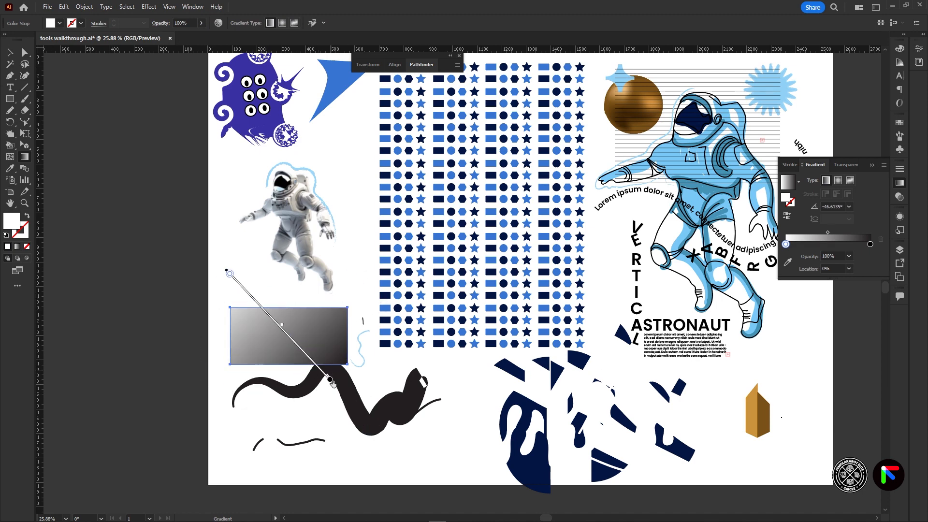
Step: Try blue 0098D1 in RGB for the gradient's black end stop, and sample a color from the illustrated astronaut for it
{"action": "double_click", "coordinate": [330, 380]}
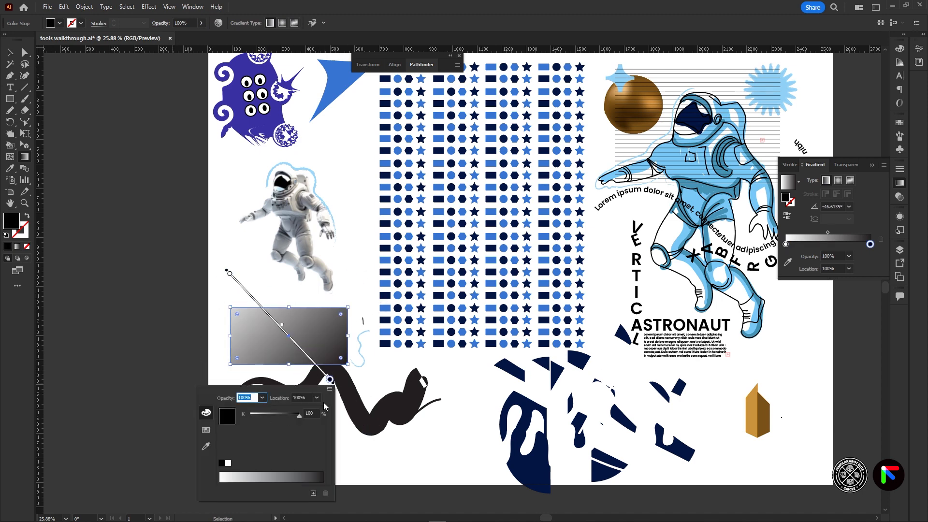
{"action": "left_click", "coordinate": [329, 390]}
{"action": "left_click", "coordinate": [357, 402]}
{"action": "left_click", "coordinate": [285, 429]}
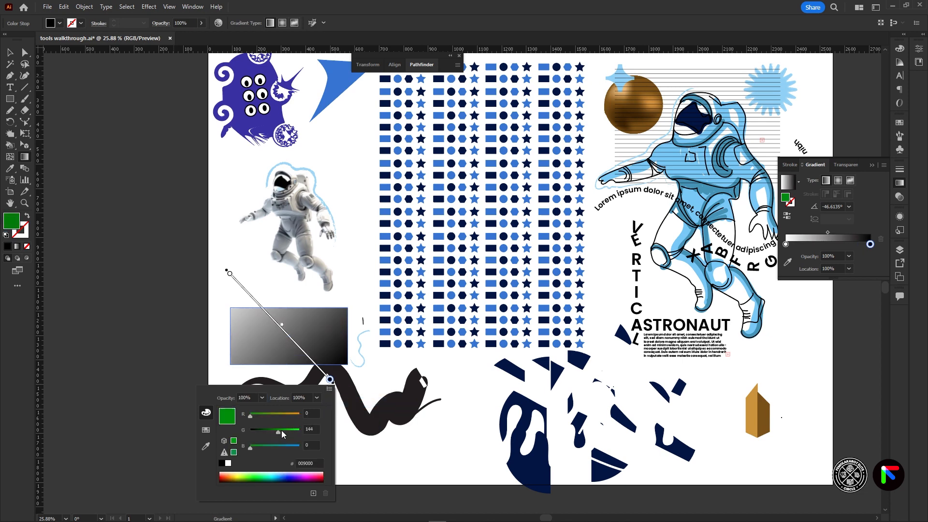
{"action": "left_click", "coordinate": [290, 446]}
{"action": "left_click", "coordinate": [279, 431]}
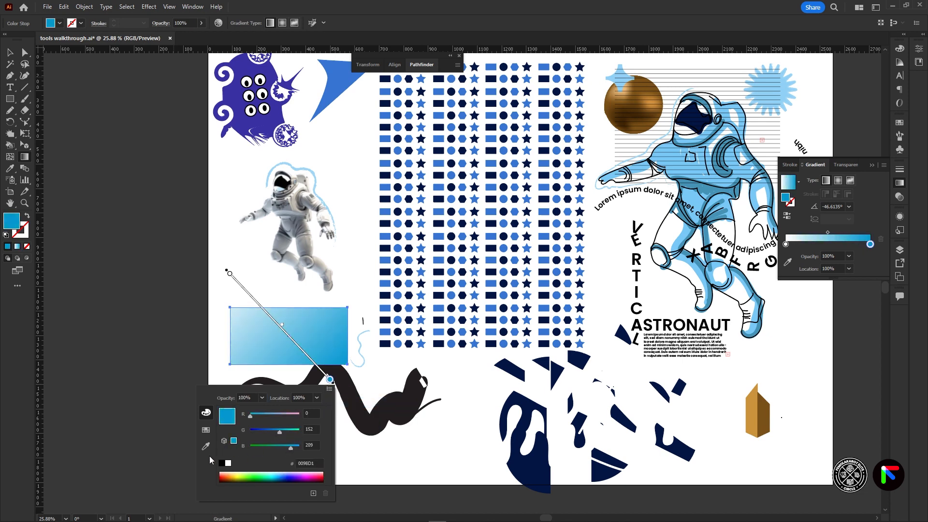
{"action": "left_click", "coordinate": [206, 446]}
{"action": "left_click", "coordinate": [734, 187]}
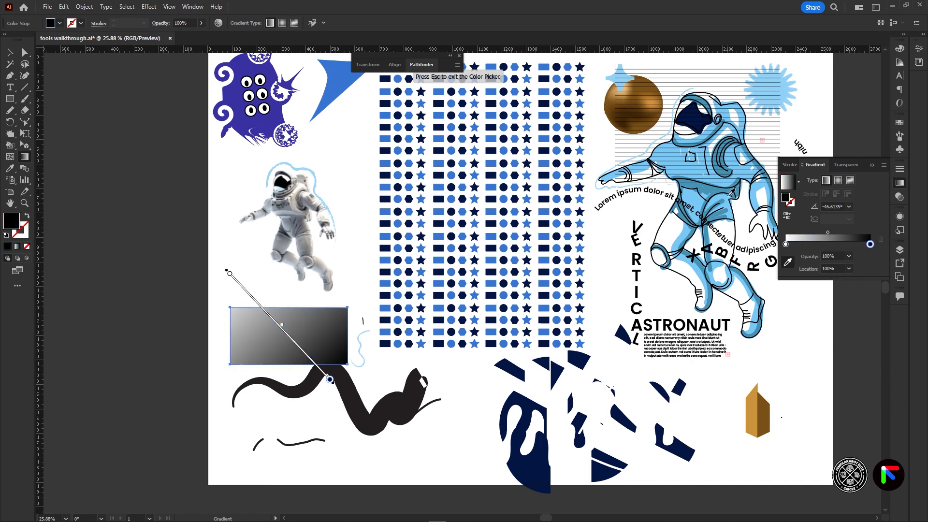
Step: Set the gradient's end stop to the cyan swatch and its start stop to a medium blue swatch
{"action": "double_click", "coordinate": [331, 380]}
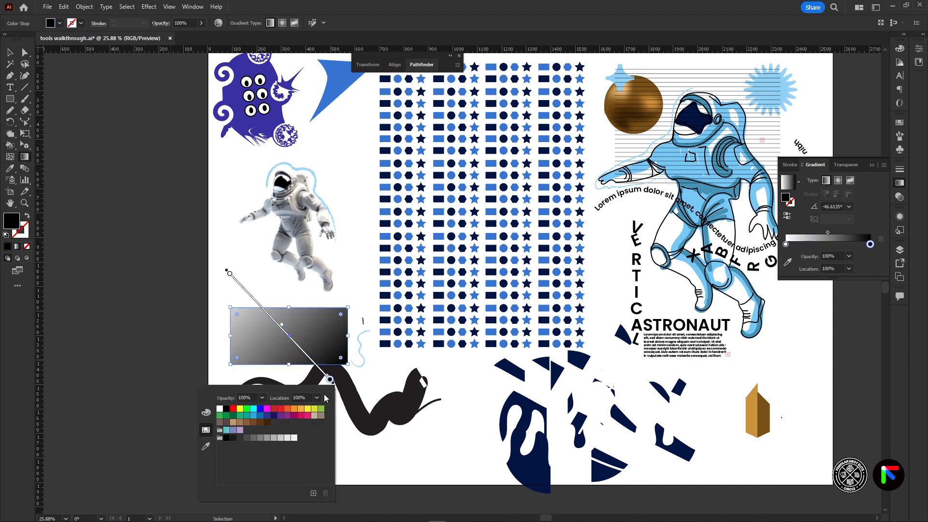
{"action": "left_click", "coordinate": [253, 409]}
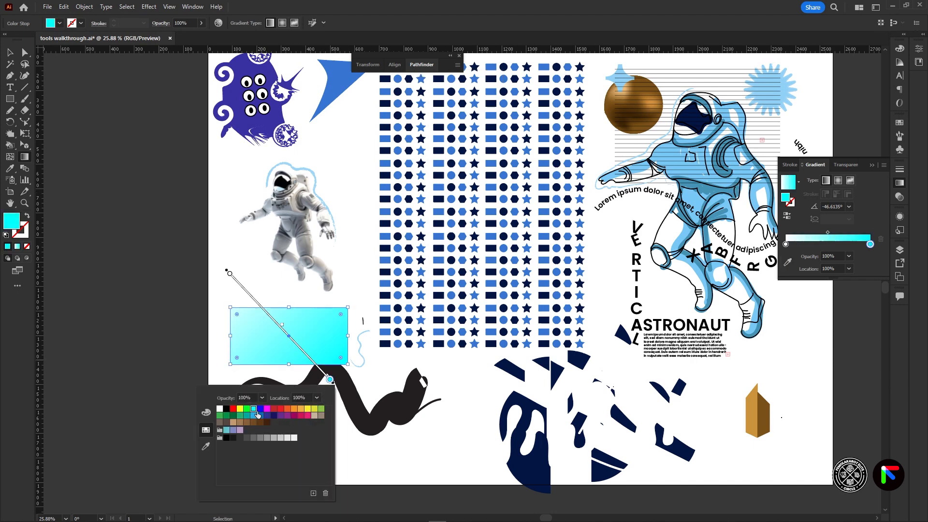
{"action": "double_click", "coordinate": [230, 274]}
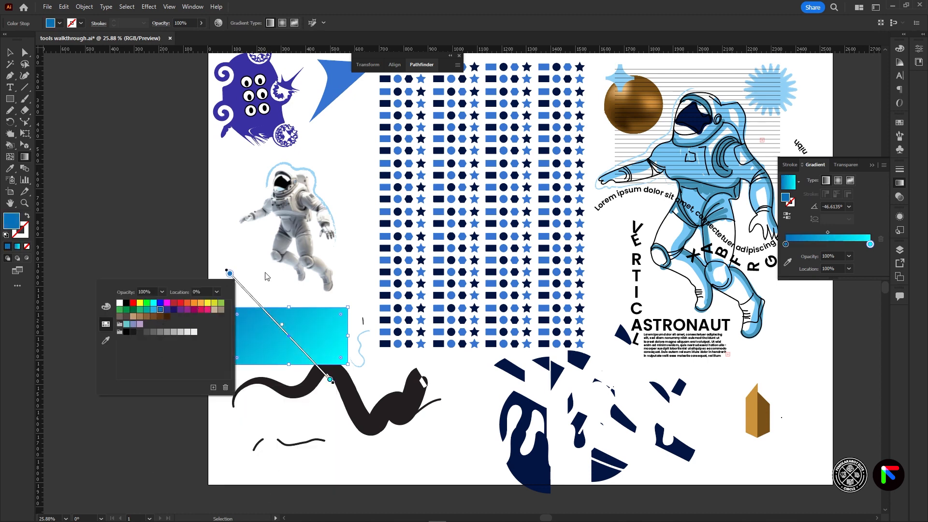
{"action": "key", "text": "Escape"}
Step: Redirect the gradient toward the rectangle's upper right at about 27° and move the rectangle below the ASTRONAUT text block
{"action": "left_click_drag", "start_coordinate": [235, 366], "coordinate": [367, 303]}
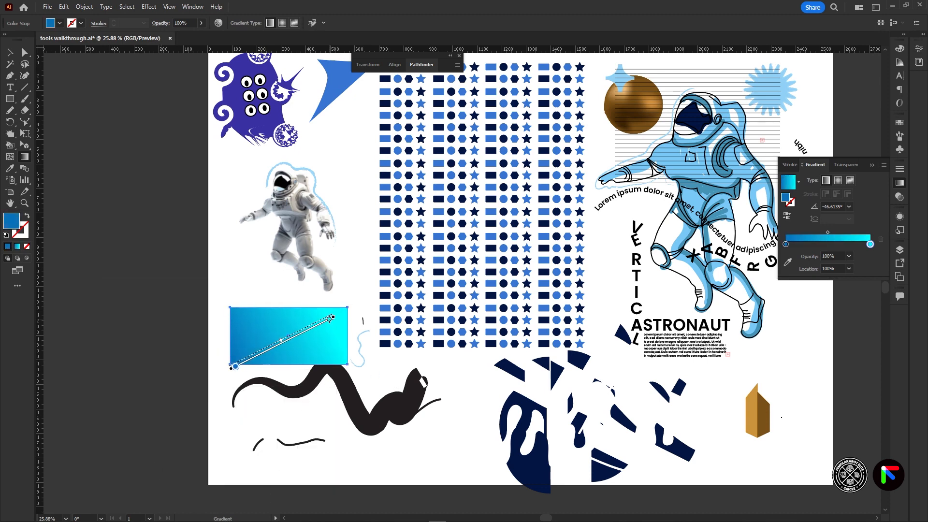
{"action": "left_click", "coordinate": [10, 52]}
{"action": "left_click", "coordinate": [74, 105]}
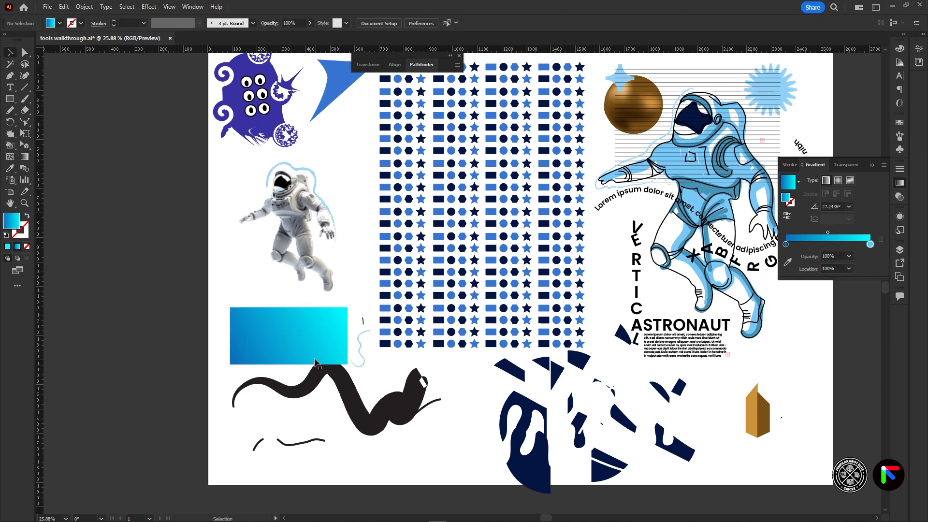
{"action": "left_click_drag", "start_coordinate": [305, 346], "coordinate": [723, 399]}
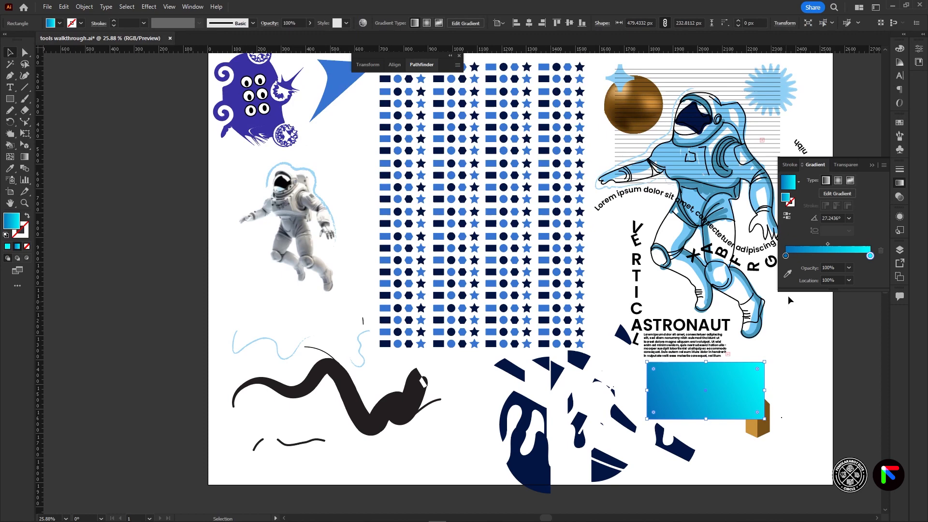
Step: Make the rectangle's gradient radial and reverse it so cyan sits at the center and medium blue at the edges
{"action": "left_click", "coordinate": [839, 180]}
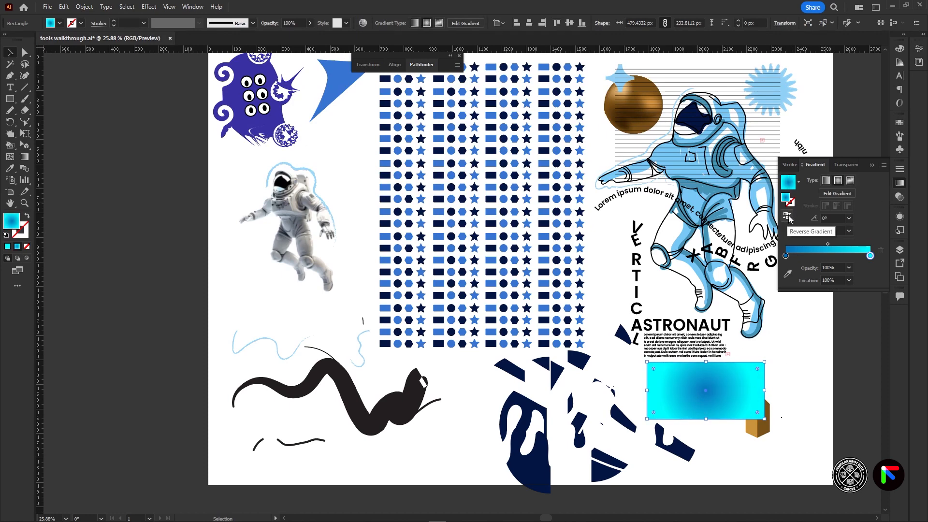
{"action": "left_click", "coordinate": [785, 256]}
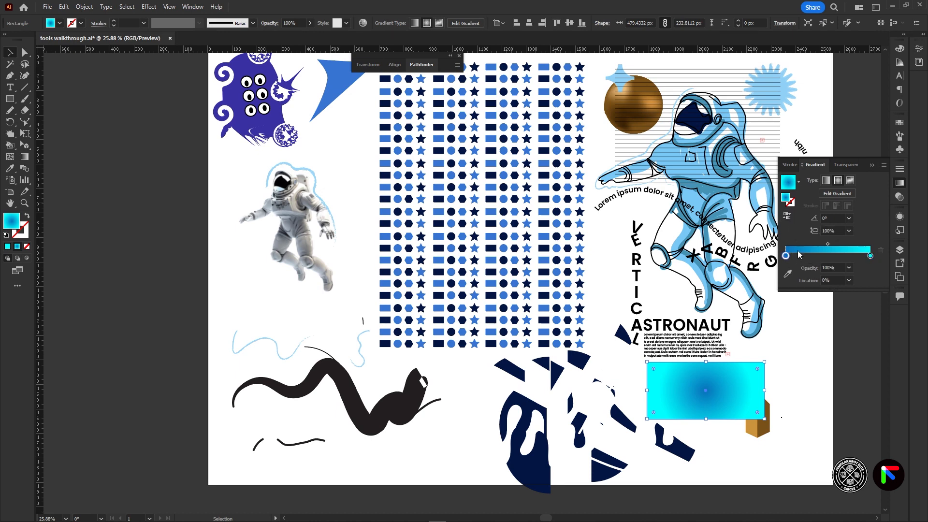
{"action": "left_click", "coordinate": [787, 215]}
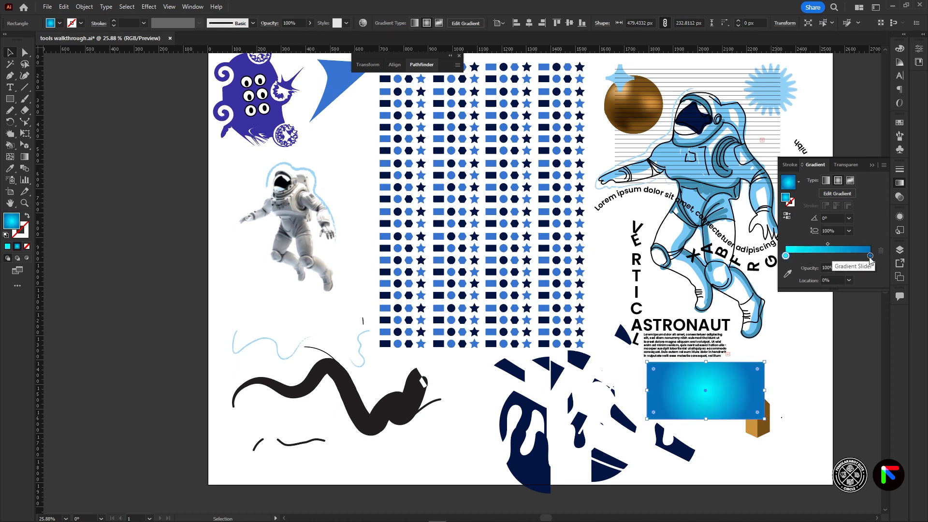
{"action": "left_click", "coordinate": [787, 216]}
{"action": "left_click", "coordinate": [787, 216]}
Step: Turn the rectangle's fill into a freeform gradient in points mode and add two white color points near its middle
{"action": "left_click", "coordinate": [851, 180]}
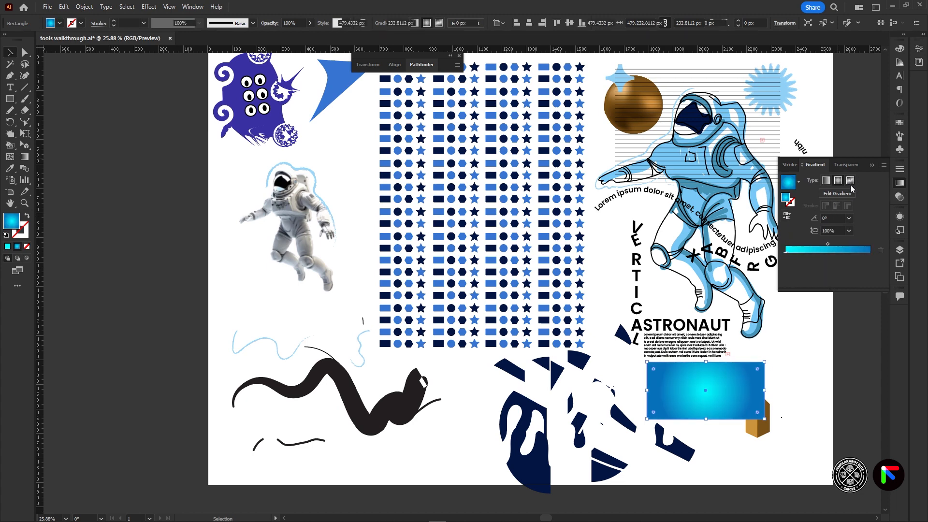
{"action": "left_click", "coordinate": [712, 397]}
{"action": "left_click_drag", "start_coordinate": [711, 397], "coordinate": [680, 389]}
{"action": "left_click", "coordinate": [749, 394]}
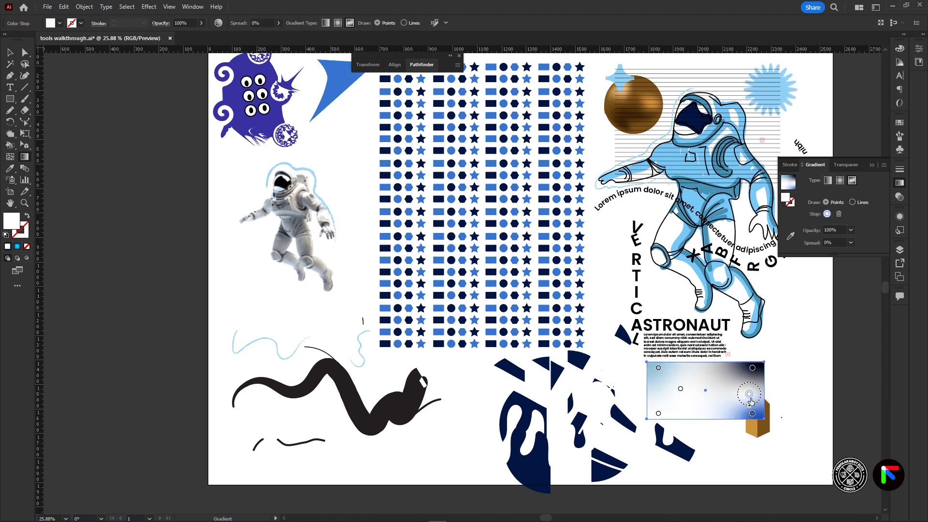
{"action": "left_click_drag", "start_coordinate": [749, 394], "coordinate": [719, 400]}
Step: Color the added freeform point right of the rectangle's center orange D38013
{"action": "left_click", "coordinate": [752, 368]}
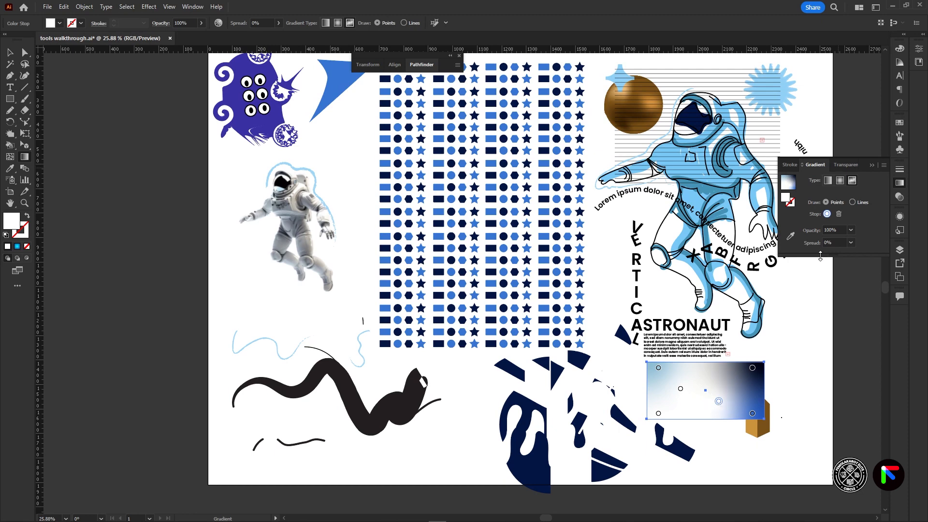
{"action": "double_click", "coordinate": [13, 222]}
{"action": "left_click", "coordinate": [451, 221]}
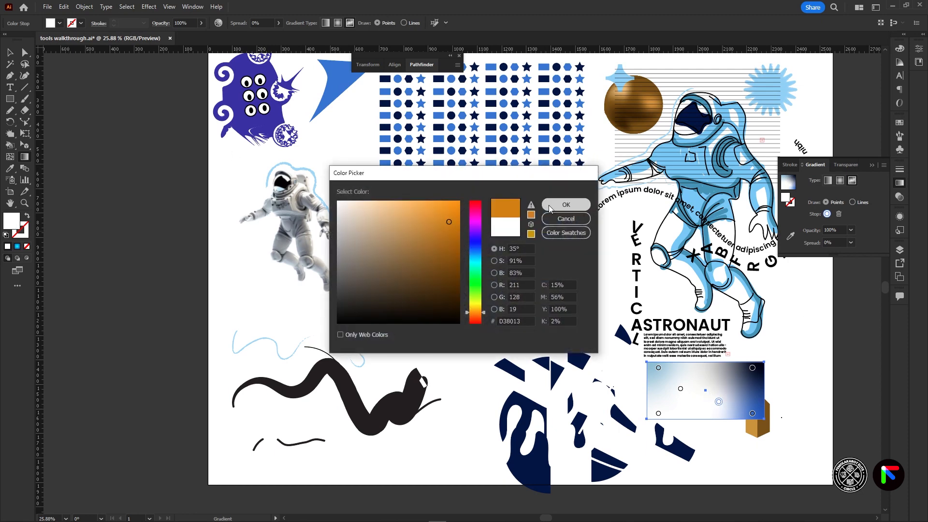
{"action": "left_click", "coordinate": [566, 205]}
Step: Change the freeform gradient's upper-right color point to green 10E064
{"action": "left_click", "coordinate": [752, 367]}
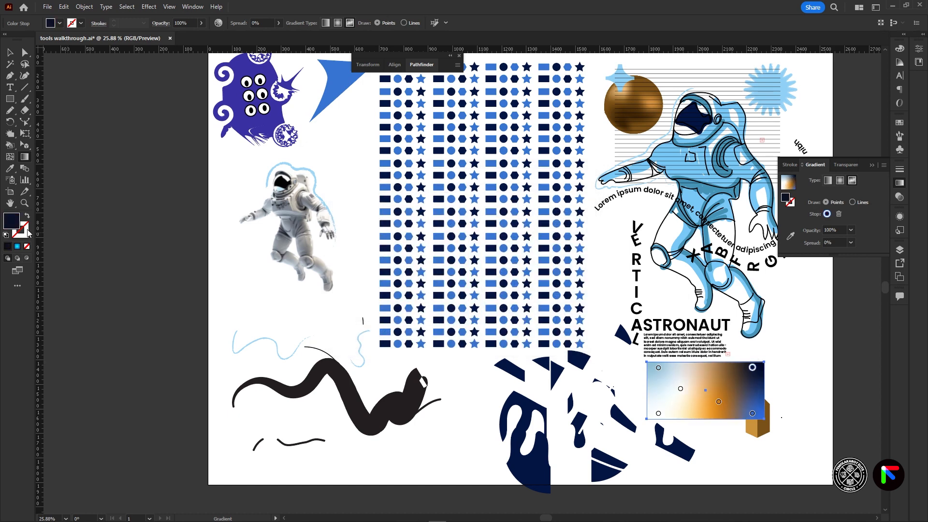
{"action": "double_click", "coordinate": [13, 222]}
{"action": "left_click", "coordinate": [482, 279]}
{"action": "left_click", "coordinate": [455, 215]}
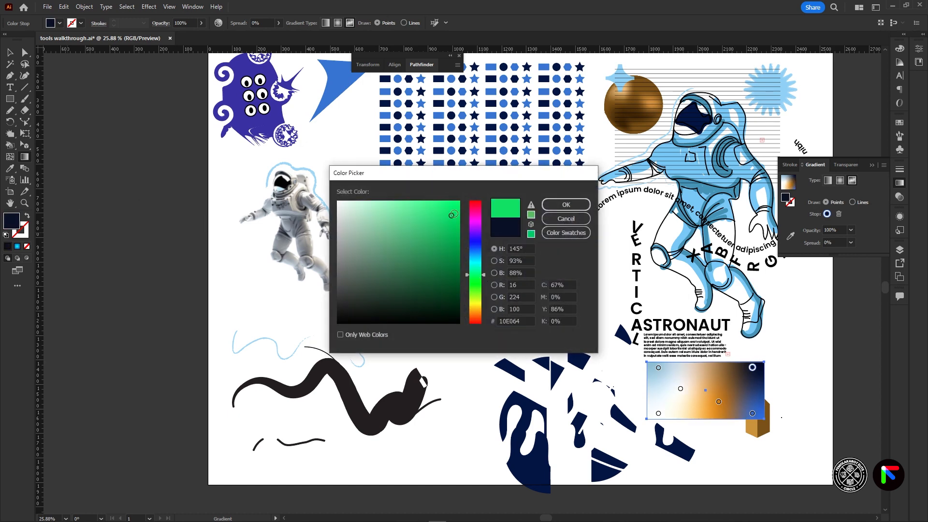
{"action": "left_click", "coordinate": [566, 204]}
Step: Move the freeform gradient's lower-left color point slightly inward, keep the freeform fill, and deselect the rectangle
{"action": "left_click", "coordinate": [752, 414]}
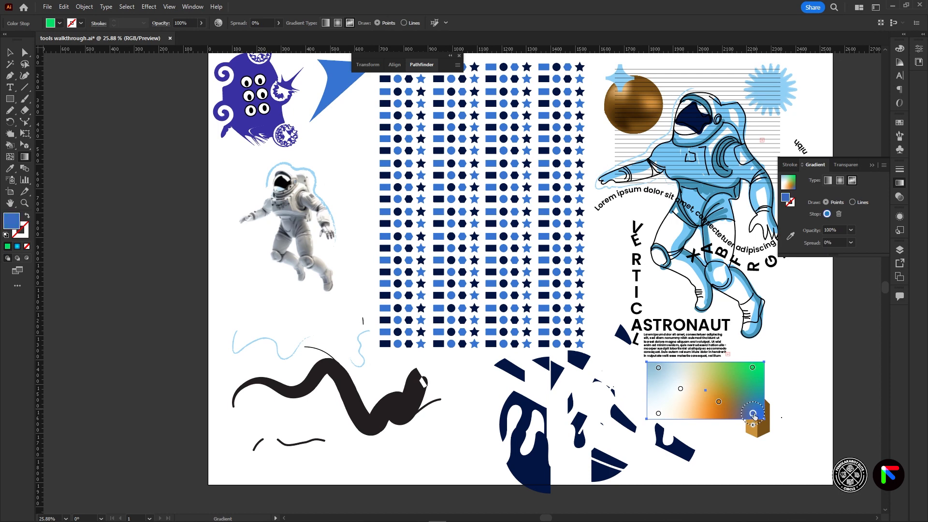
{"action": "mouse_move", "coordinate": [658, 413]}
{"action": "left_mouse_down"}
{"action": "mouse_move", "coordinate": [684, 392]}
{"action": "mouse_move", "coordinate": [675, 407]}
{"action": "left_mouse_up"}
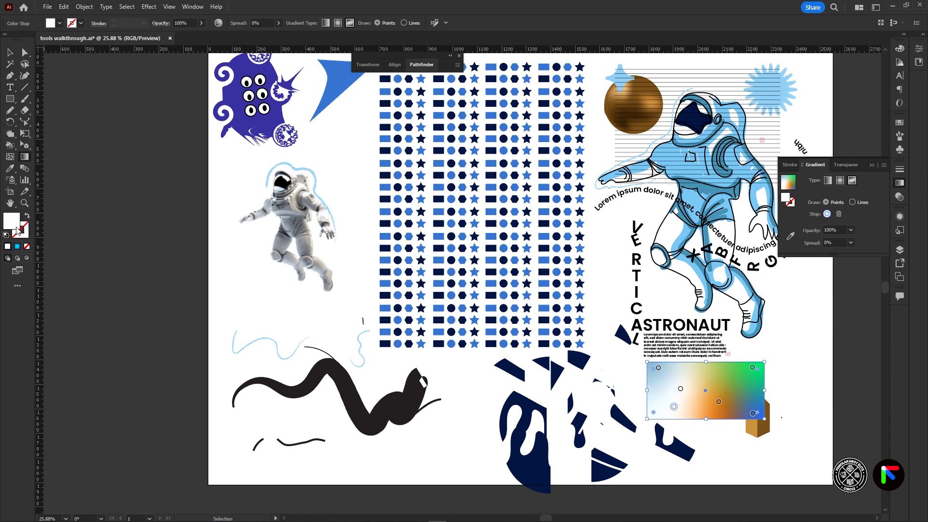
{"action": "left_click", "coordinate": [17, 246]}
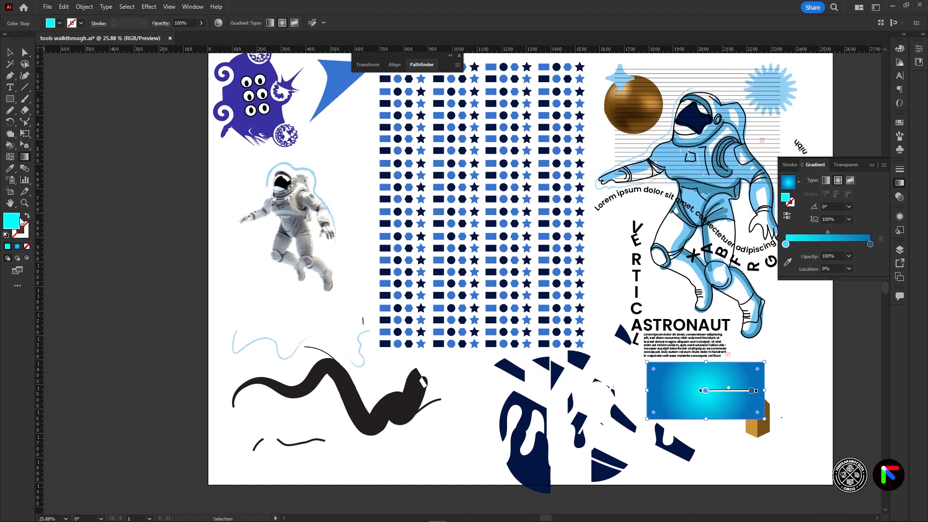
{"action": "key", "text": "ctrl+z"}
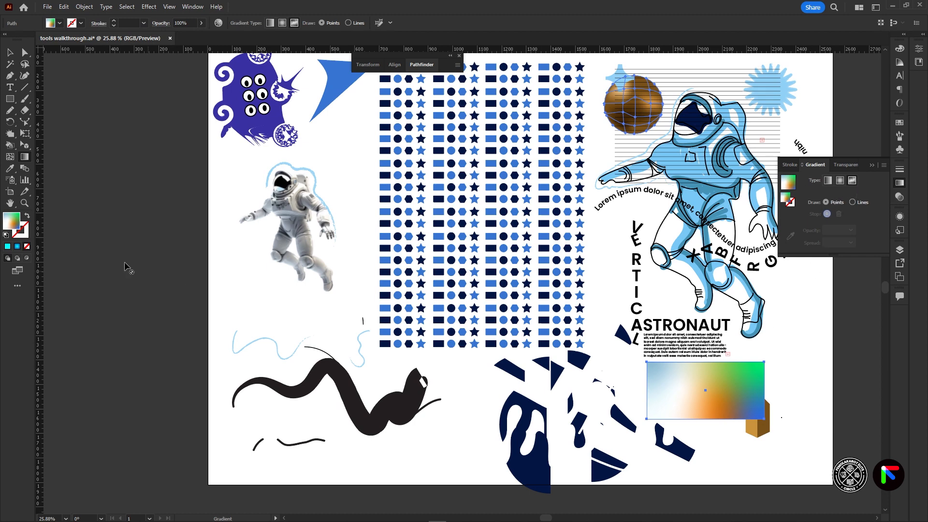
{"action": "left_click", "coordinate": [10, 52]}
{"action": "left_click", "coordinate": [103, 147]}
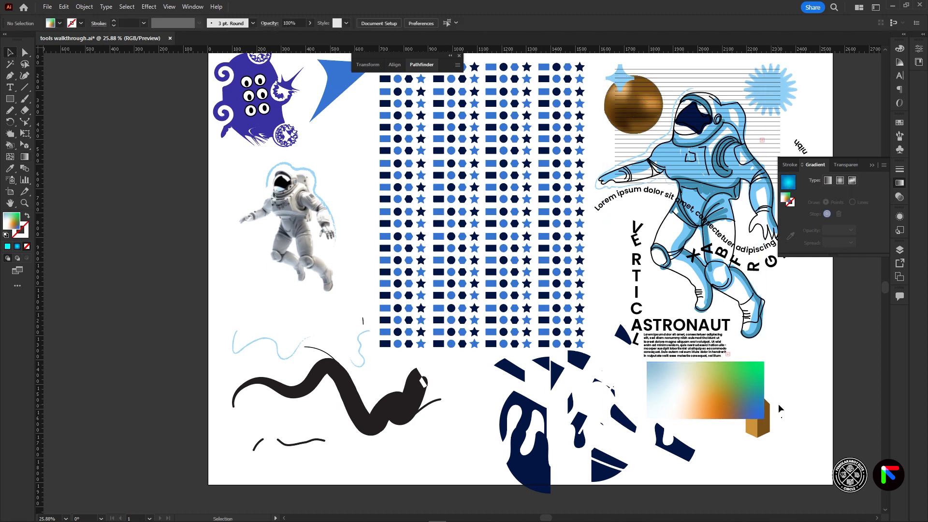
Step: Move the gradient rectangle to the artboard's bottom edge and stretch it into a thin strip across the full artboard width
{"action": "left_click", "coordinate": [737, 394]}
{"action": "mouse_move", "coordinate": [737, 394]}
{"action": "left_mouse_down"}
{"action": "mouse_move", "coordinate": [650, 407]}
{"action": "mouse_move", "coordinate": [354, 382]}
{"action": "mouse_move", "coordinate": [308, 451]}
{"action": "mouse_move", "coordinate": [716, 375]}
{"action": "mouse_move", "coordinate": [789, 409]}
{"action": "mouse_move", "coordinate": [805, 449]}
{"action": "mouse_move", "coordinate": [776, 460]}
{"action": "mouse_move", "coordinate": [776, 475]}
{"action": "left_mouse_up"}
{"action": "left_click_drag", "start_coordinate": [716, 475], "coordinate": [208, 477]}
{"action": "left_click", "coordinate": [190, 476]}
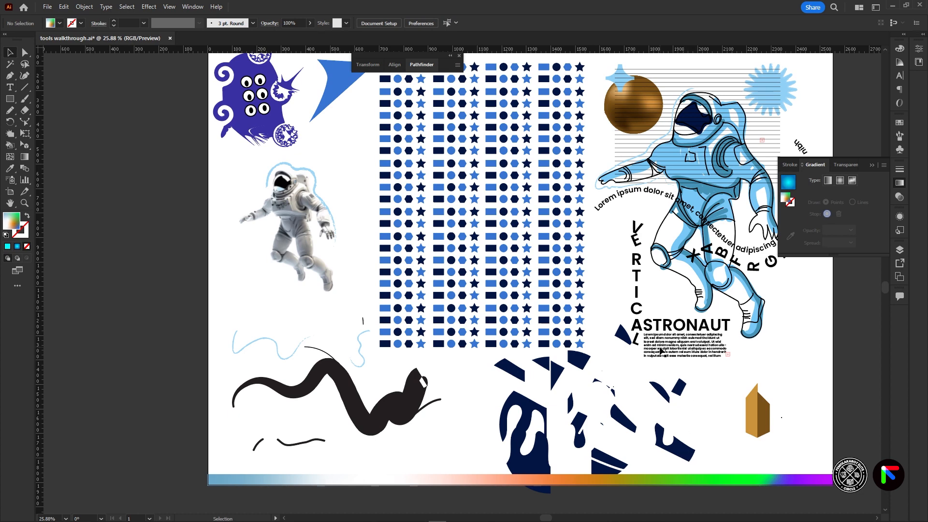
Step: Sample the purple creature's body color with the Eyedropper while nothing is selected
{"action": "left_click", "coordinate": [11, 168]}
{"action": "left_click", "coordinate": [870, 166]}
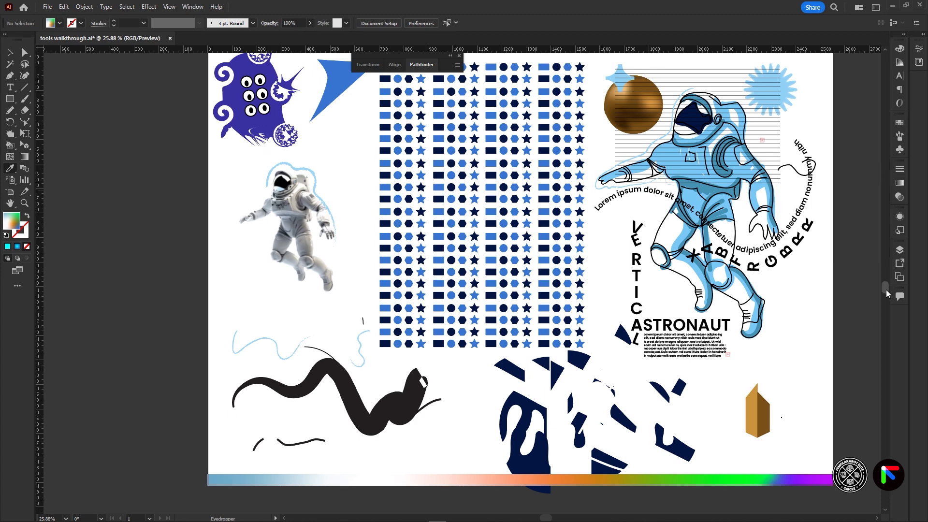
{"action": "left_click_drag", "start_coordinate": [886, 289], "coordinate": [886, 281]}
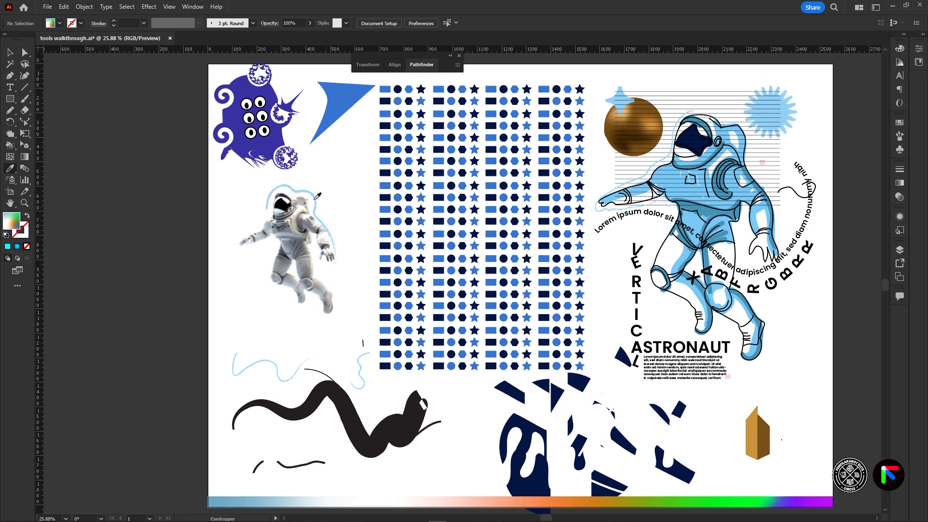
{"action": "left_click", "coordinate": [245, 95]}
{"action": "left_click", "coordinate": [10, 52]}
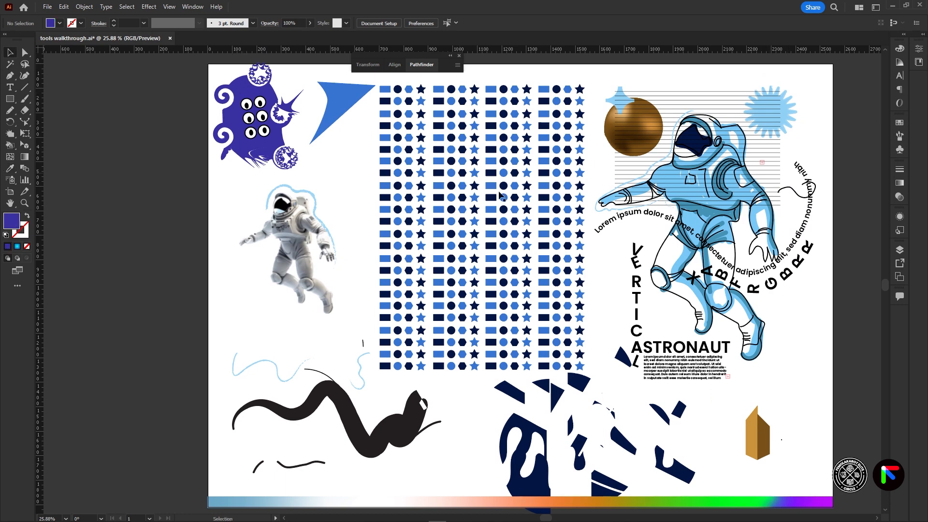
Step: Recolor the golden box's right face by sampling the creature's purple with the Eyedropper
{"action": "left_click", "coordinate": [765, 445]}
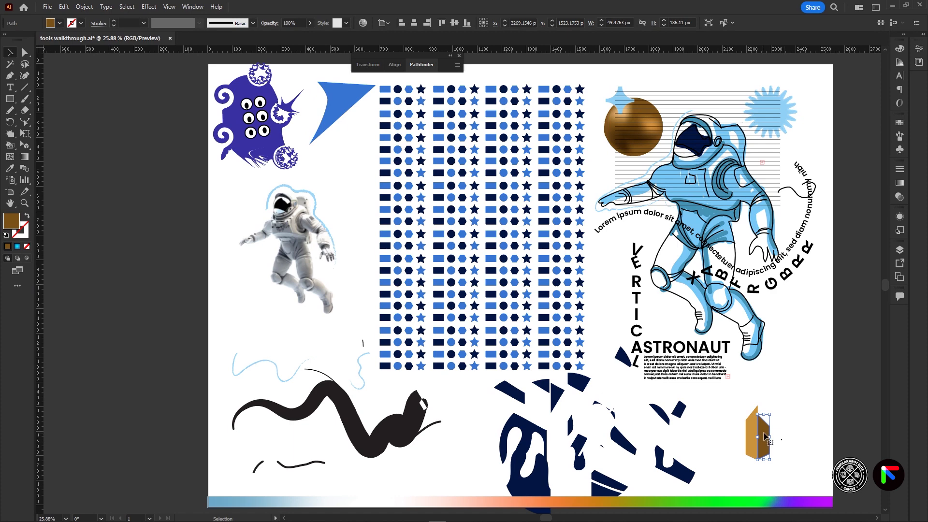
{"action": "left_click", "coordinate": [9, 170]}
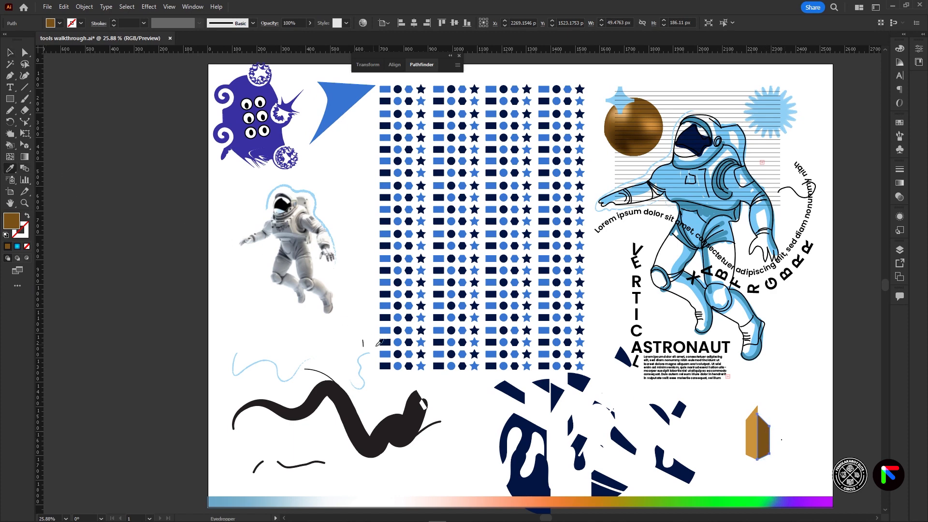
{"action": "left_click", "coordinate": [250, 85]}
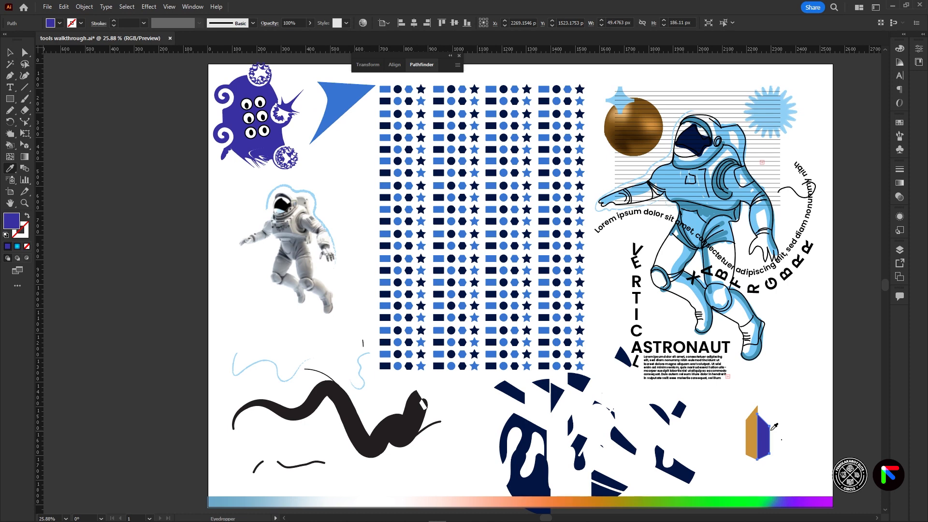
Step: Measure the distance across the photographic astronaut's legs with the Measure tool, and look at the Navigator overview and the Info readings
{"action": "left_click", "coordinate": [11, 171]}
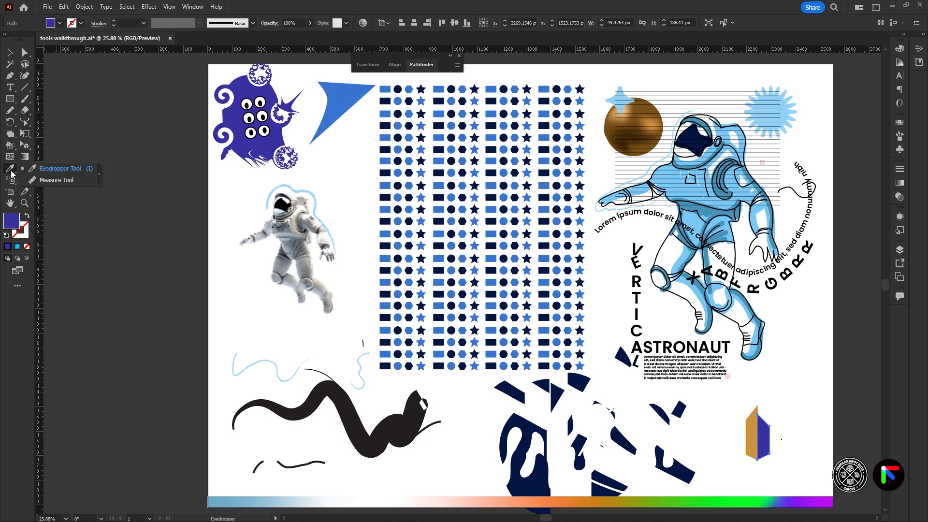
{"action": "left_click", "coordinate": [55, 181]}
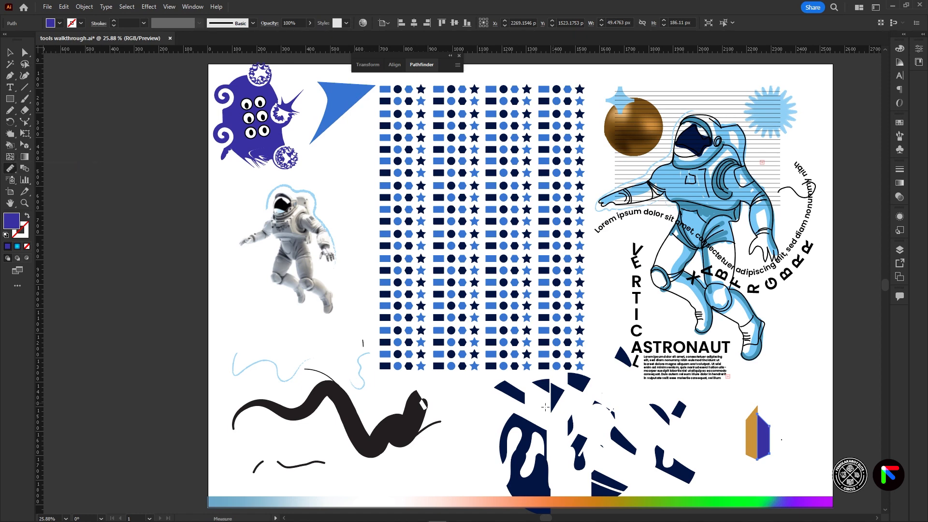
{"action": "left_click_drag", "start_coordinate": [214, 300], "coordinate": [357, 302]}
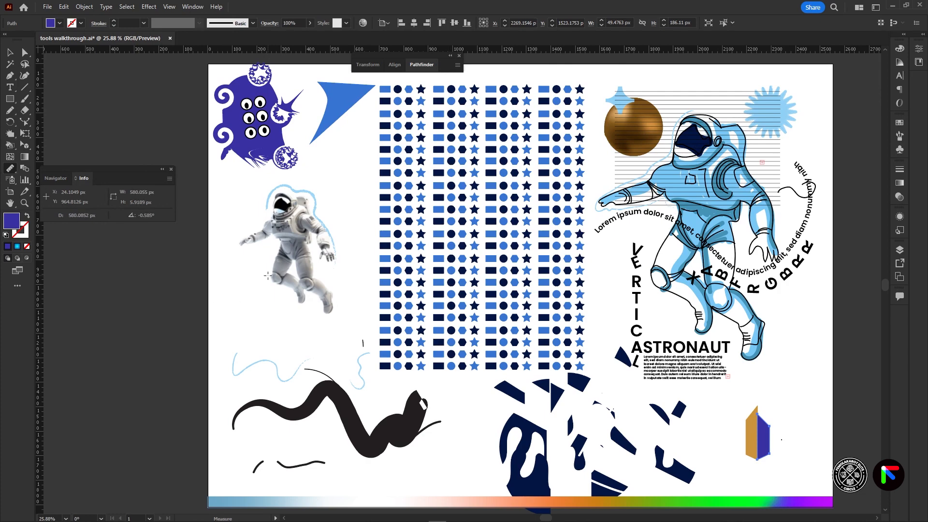
{"action": "key", "text": "v"}
{"action": "left_click", "coordinate": [56, 178]}
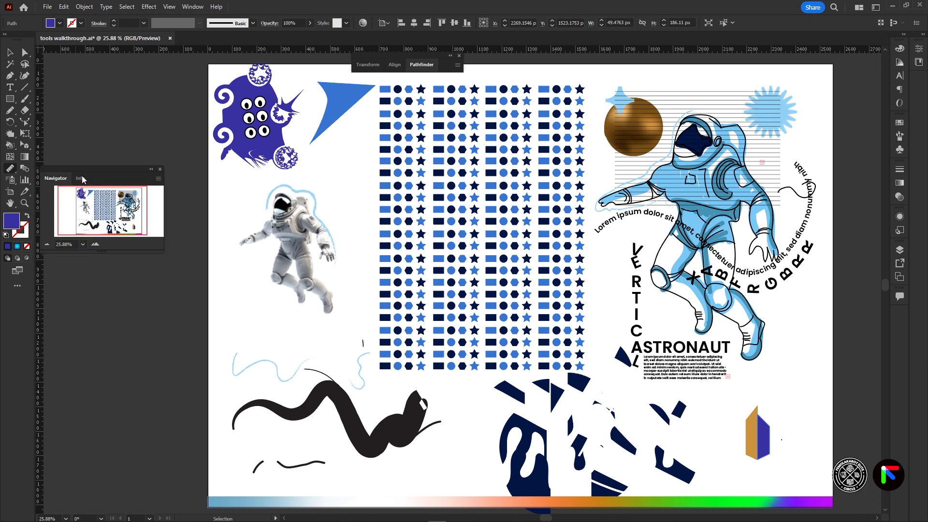
{"action": "left_click", "coordinate": [81, 179]}
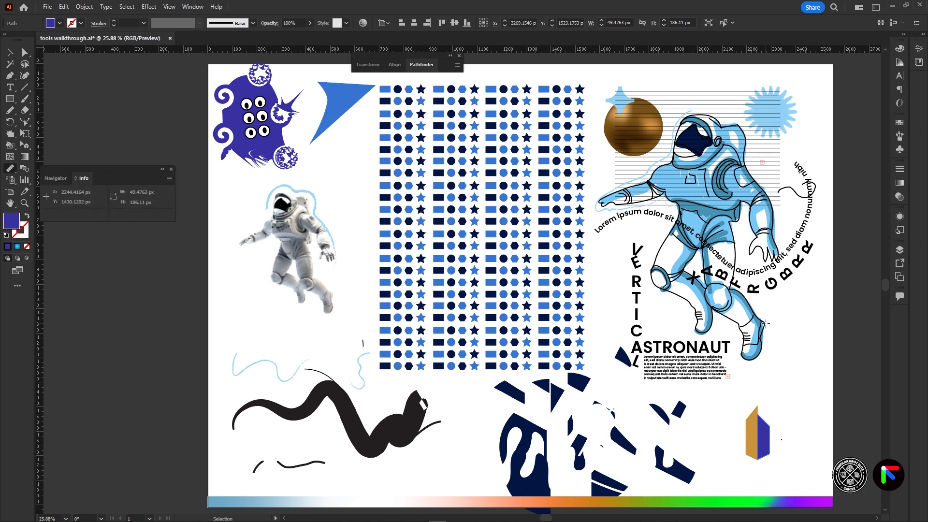
Step: Measure the illustrated astronaut's lower leg and the artboard's width along a straight horizontal line above the gradient strip
{"action": "left_click_drag", "start_coordinate": [765, 323], "coordinate": [747, 359]}
{"action": "left_click_drag", "start_coordinate": [208, 490], "coordinate": [832, 488]}
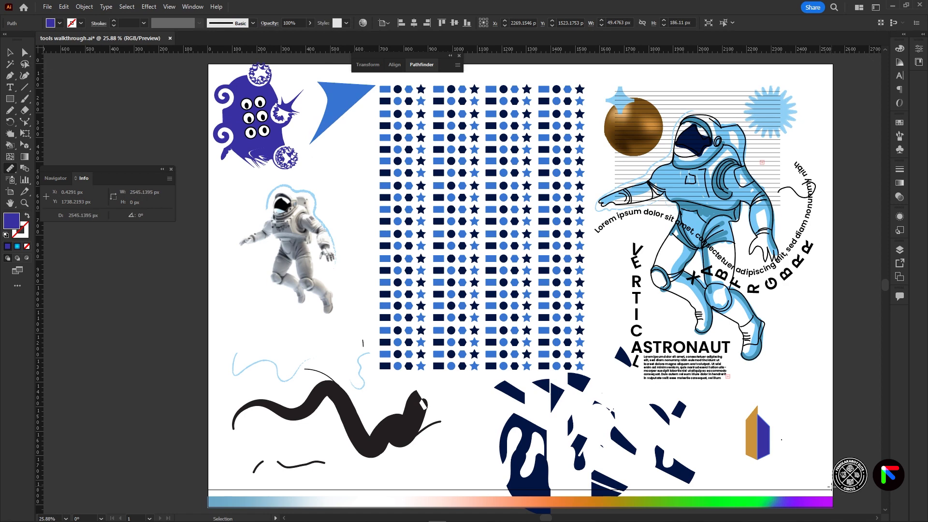
{"action": "left_click_drag", "start_coordinate": [831, 488], "coordinate": [828, 486], "text": "shift"}
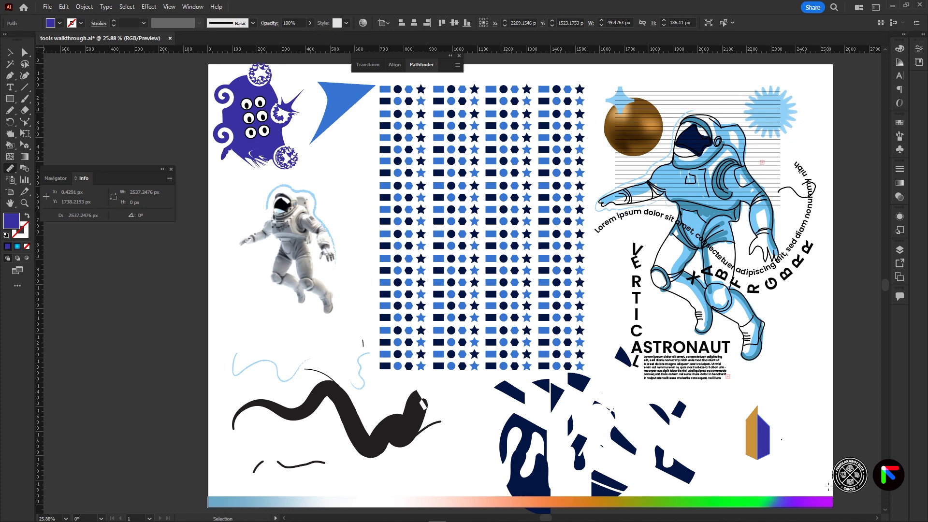
Step: Place copies of the light blue four-point star and the light blue starburst below the photographic astronaut
{"action": "left_click", "coordinate": [24, 168]}
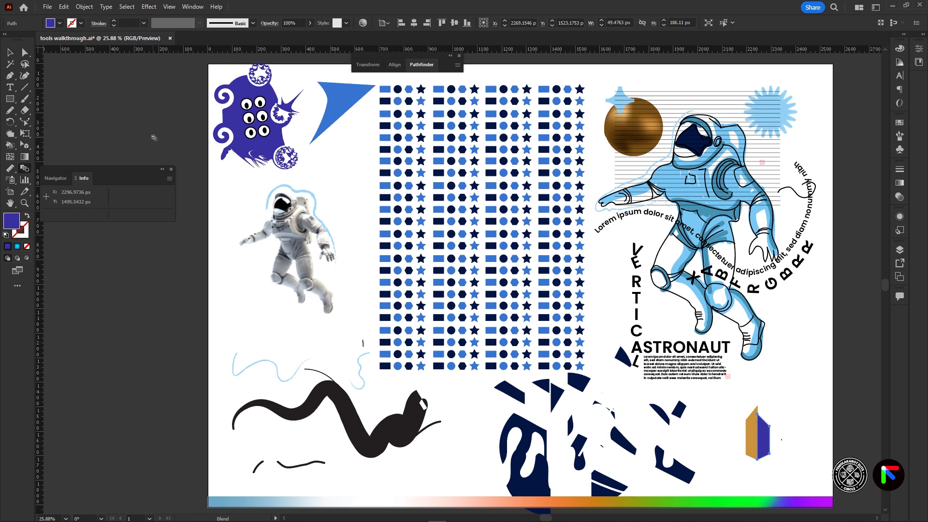
{"action": "left_click", "coordinate": [10, 52]}
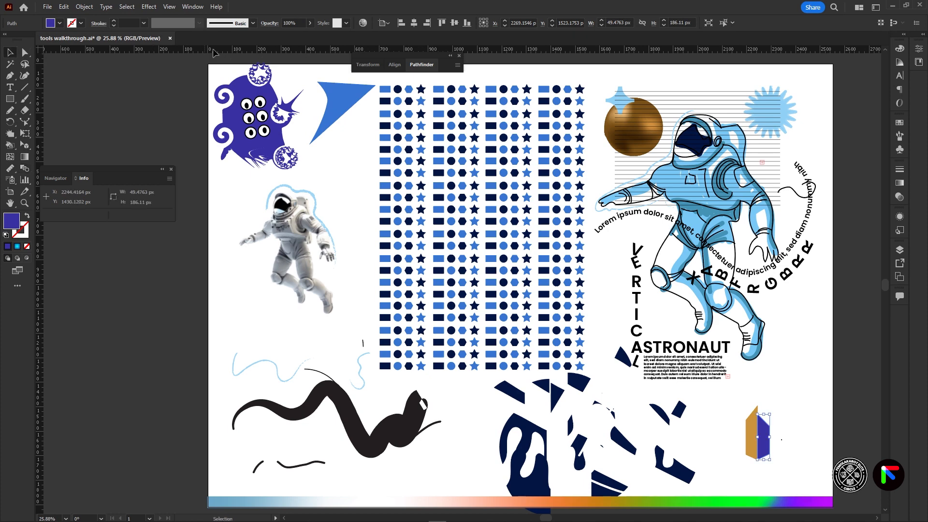
{"action": "left_click", "coordinate": [622, 99]}
{"action": "left_click_drag", "start_coordinate": [623, 99], "coordinate": [257, 290]}
{"action": "left_click_drag", "start_coordinate": [786, 110], "coordinate": [295, 331]}
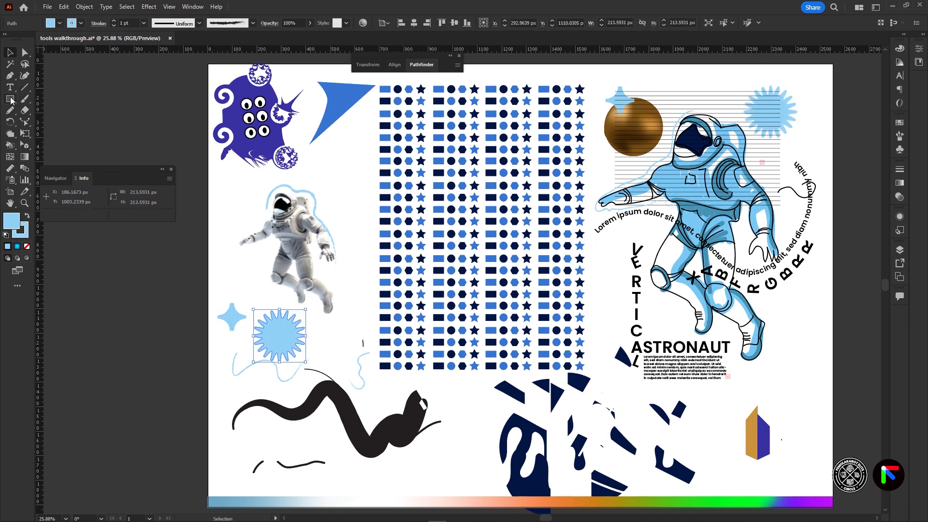
Step: Draw a light blue rectangle about 148 by 71 px beside the copied starburst
{"action": "left_click", "coordinate": [10, 100]}
{"action": "left_click_drag", "start_coordinate": [328, 330], "coordinate": [365, 348]}
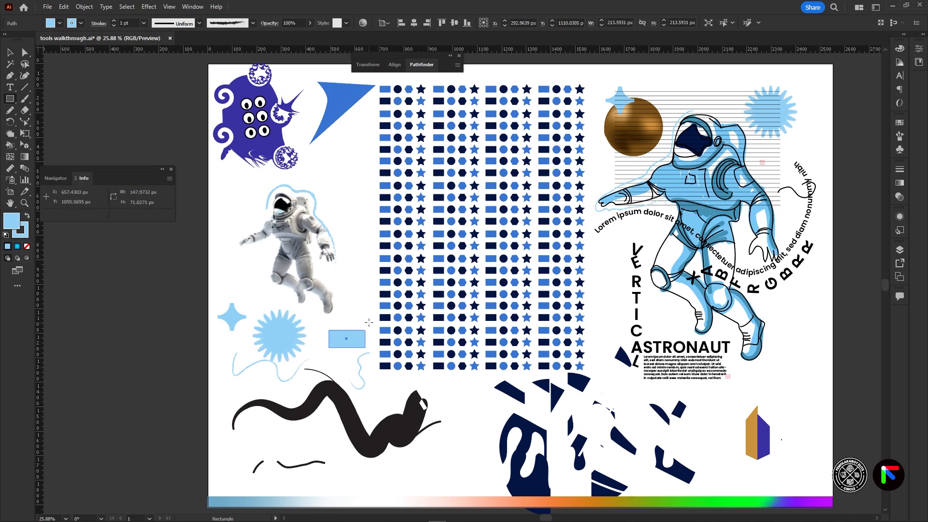
{"action": "key", "text": "v"}
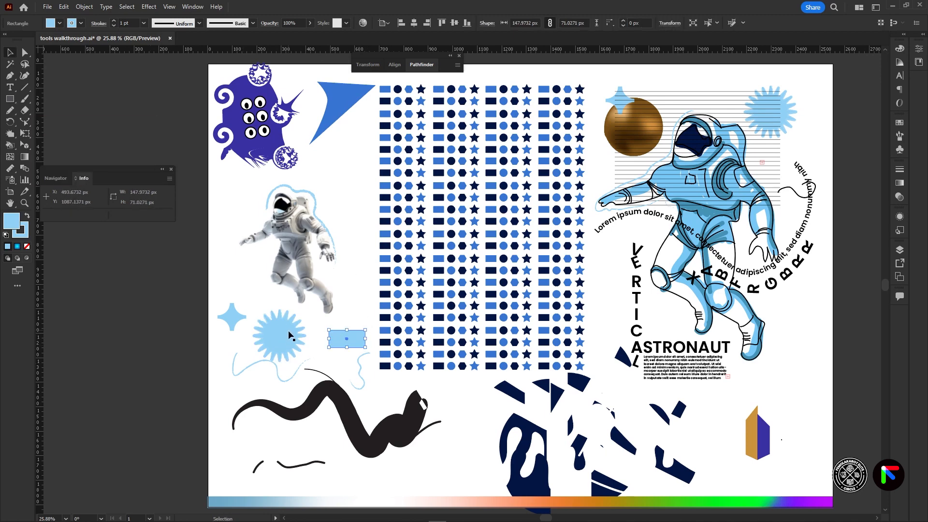
Step: Recolor the copied starburst with the navy sampled from the shape pattern, and select the small light blue rectangle
{"action": "left_click", "coordinate": [291, 338]}
{"action": "key", "text": "i"}
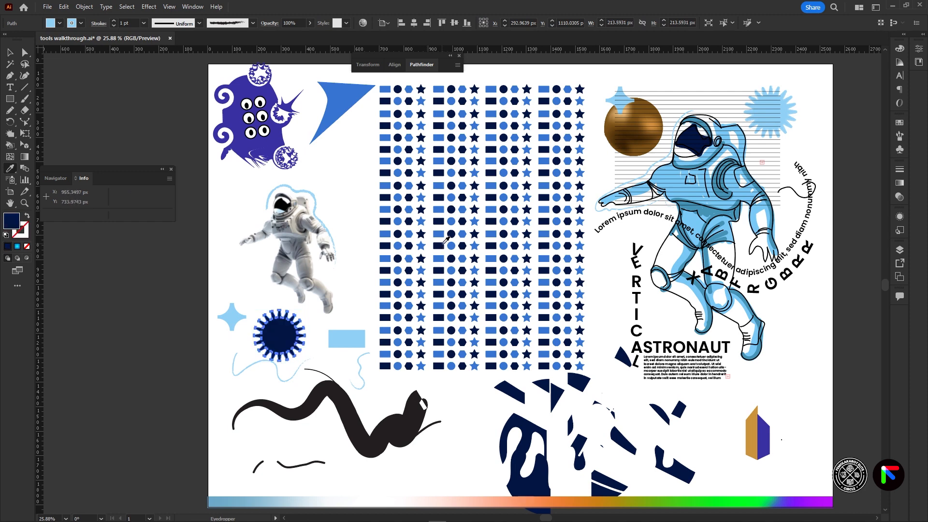
{"action": "left_click", "coordinate": [433, 245]}
{"action": "key", "text": "v"}
{"action": "left_click", "coordinate": [357, 337]}
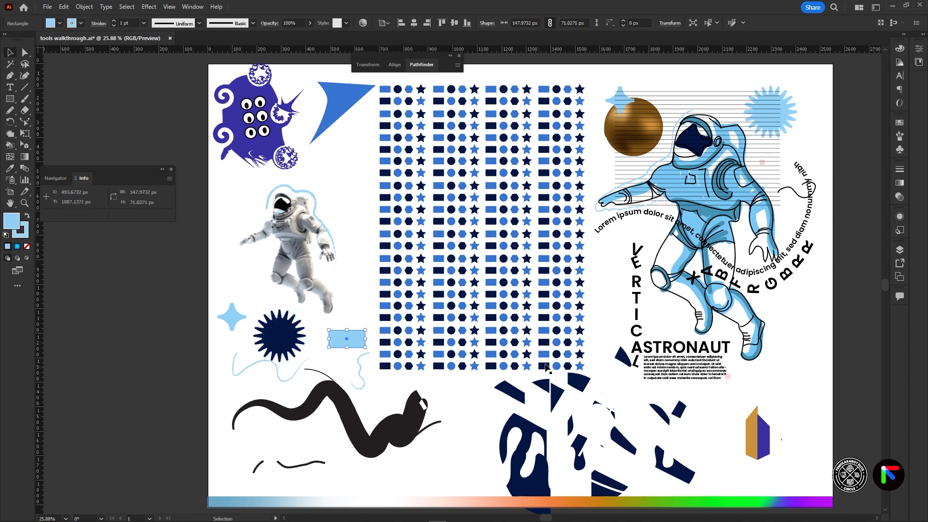
Step: Recolor the small rectangle with the purple sampled from the perspective shape's darker face
{"action": "key", "text": "i"}
{"action": "left_click", "coordinate": [769, 433]}
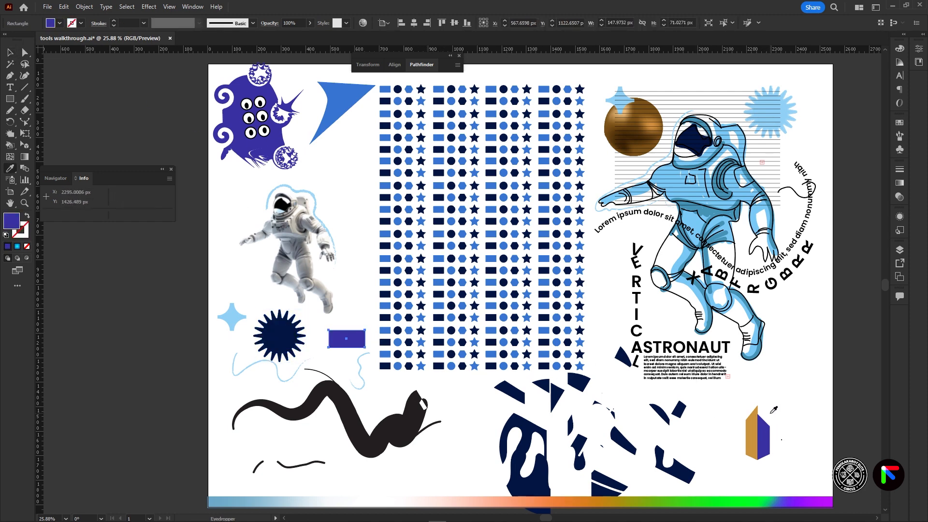
{"action": "key", "text": "v"}
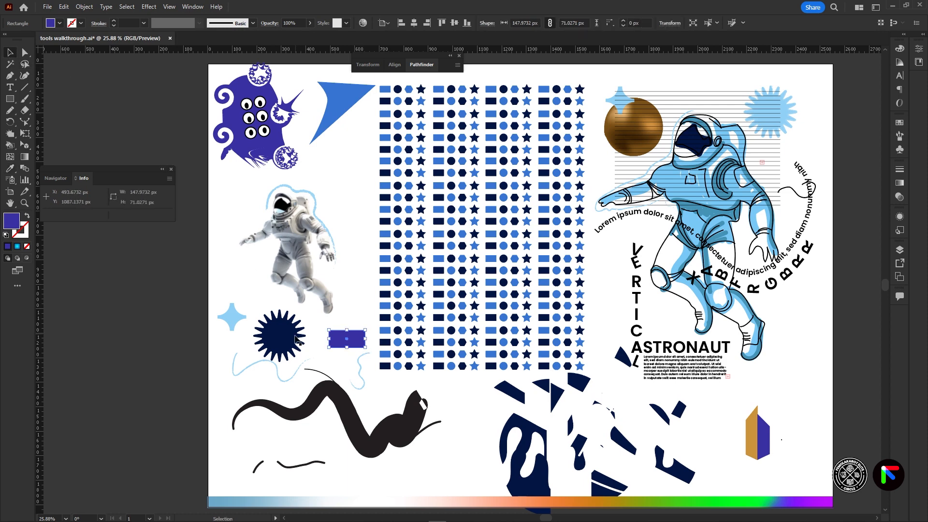
Step: Blend the copied light blue star into the navy starburst using Specified Steps spacing of 50
{"action": "left_click_drag", "start_coordinate": [367, 364], "coordinate": [216, 302]}
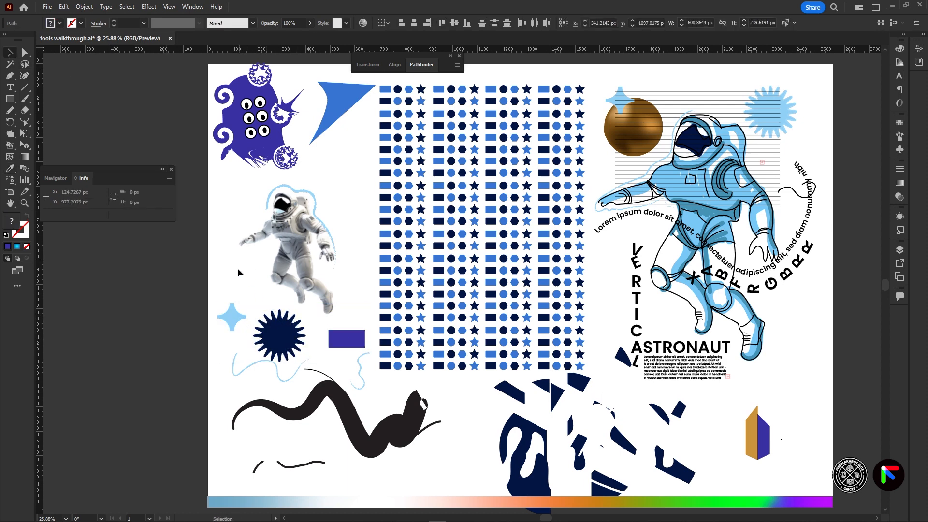
{"action": "left_click", "coordinate": [233, 316]}
{"action": "left_click", "coordinate": [264, 321], "text": "shift"}
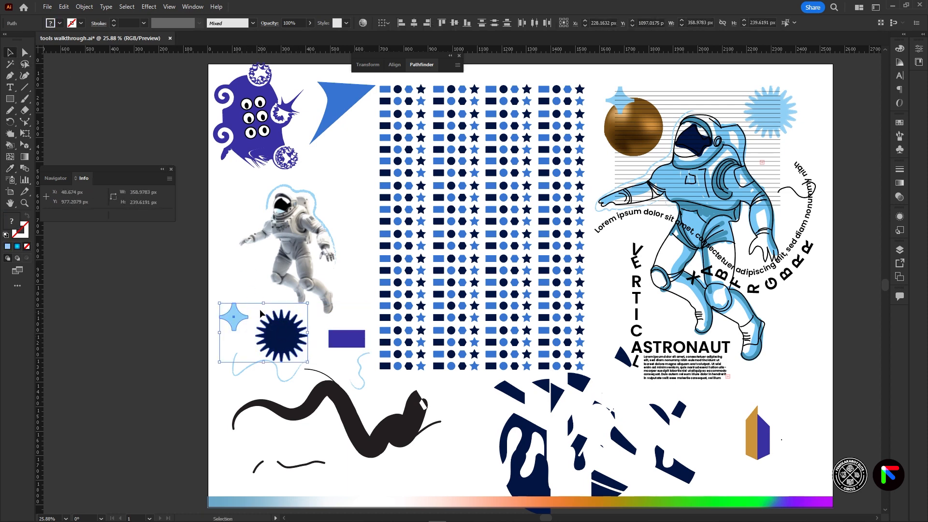
{"action": "left_click", "coordinate": [24, 167]}
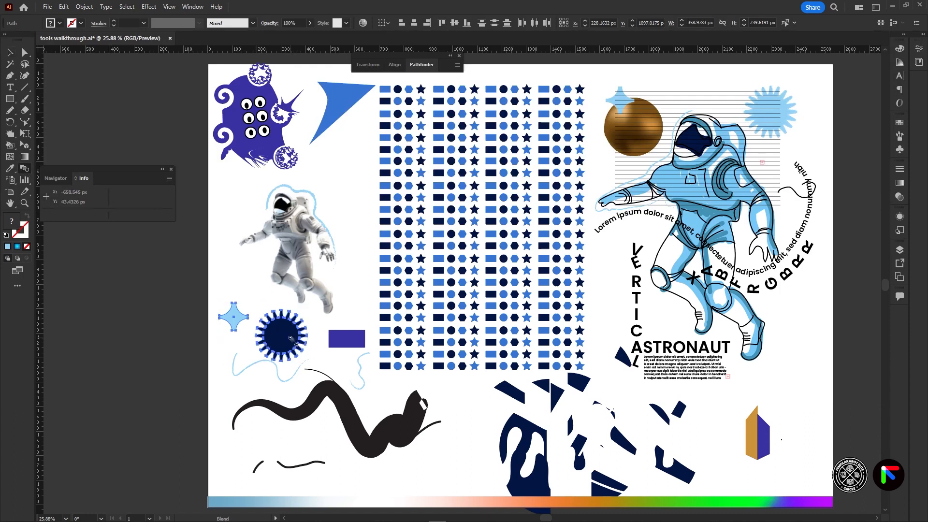
{"action": "double_click", "coordinate": [24, 166]}
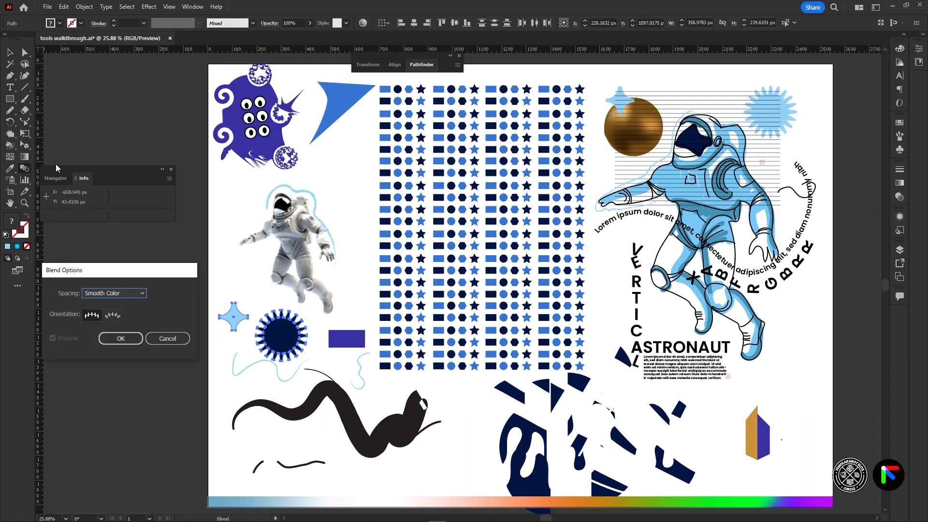
{"action": "left_click", "coordinate": [130, 293]}
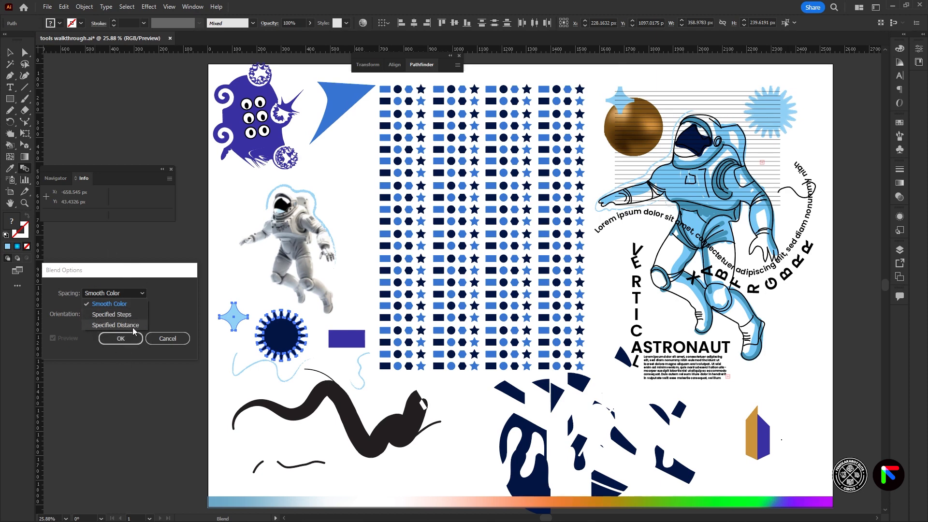
{"action": "left_click", "coordinate": [120, 314]}
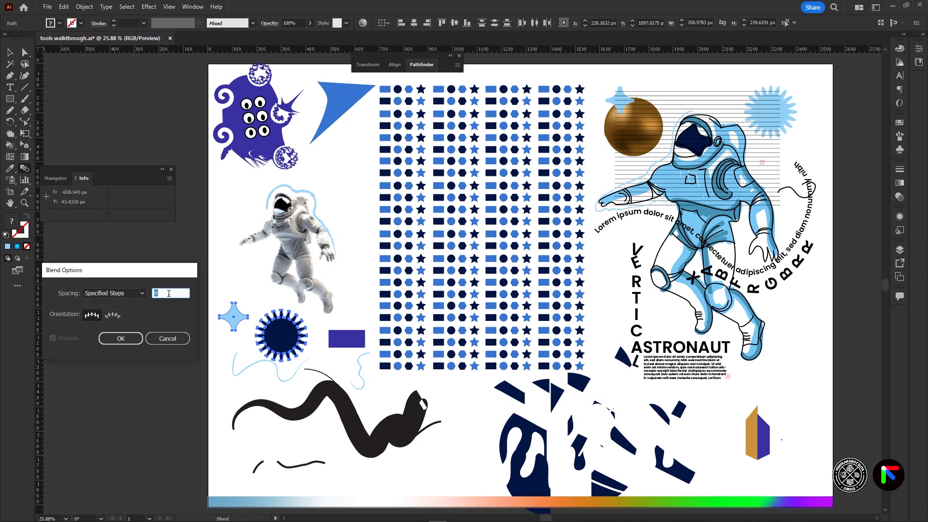
{"action": "type", "text": "50"}
{"action": "left_click", "coordinate": [115, 315]}
{"action": "left_click", "coordinate": [121, 338]}
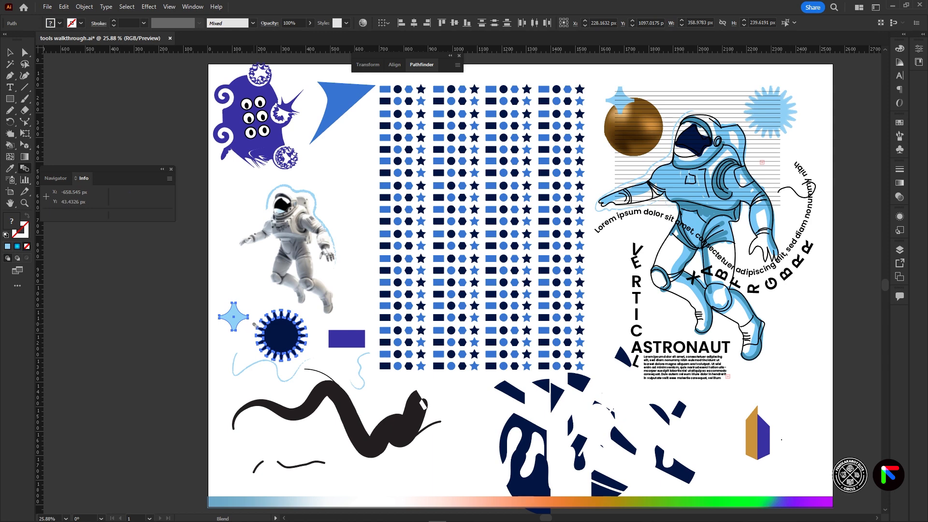
{"action": "left_click", "coordinate": [266, 330]}
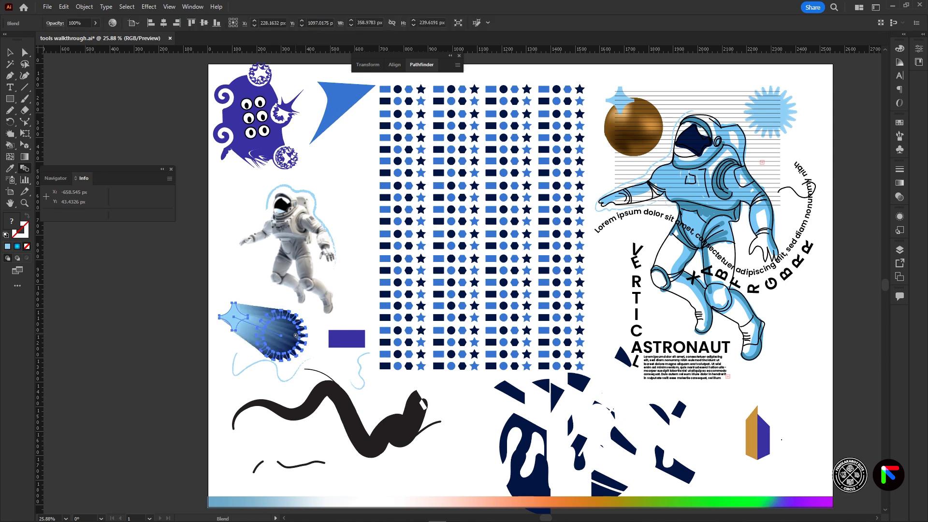
Step: Extend the star-and-starburst blend to the purple rectangle with the Blend tool, and clear the selection
{"action": "left_click", "coordinate": [10, 52]}
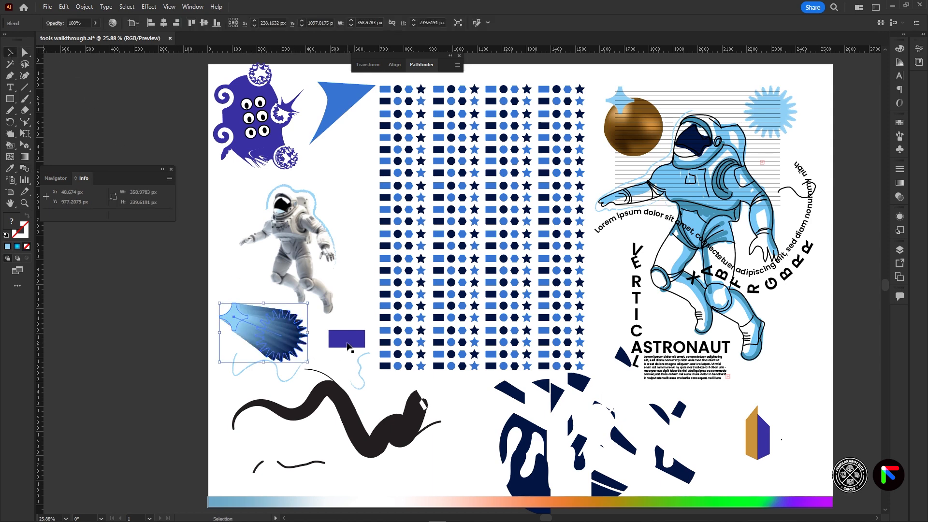
{"action": "left_click", "coordinate": [352, 343]}
{"action": "left_click", "coordinate": [297, 342], "text": "shift"}
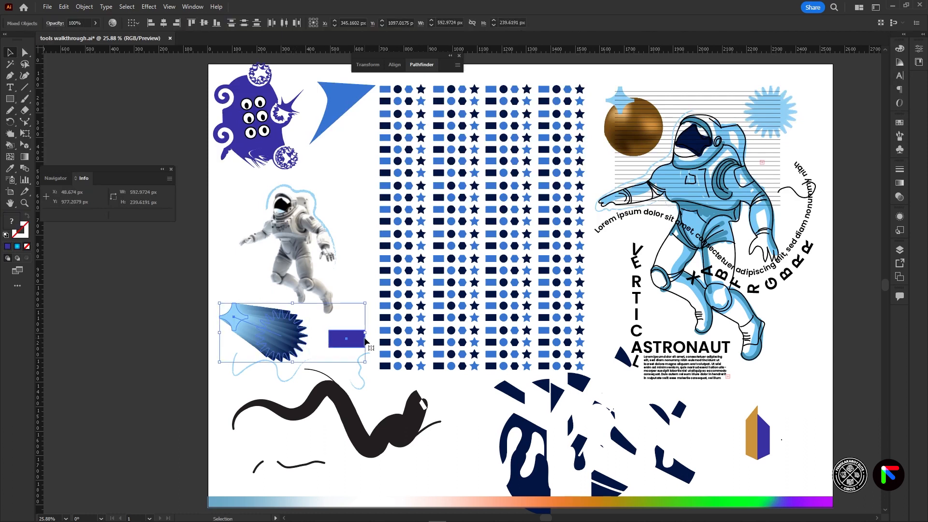
{"action": "left_click", "coordinate": [25, 168]}
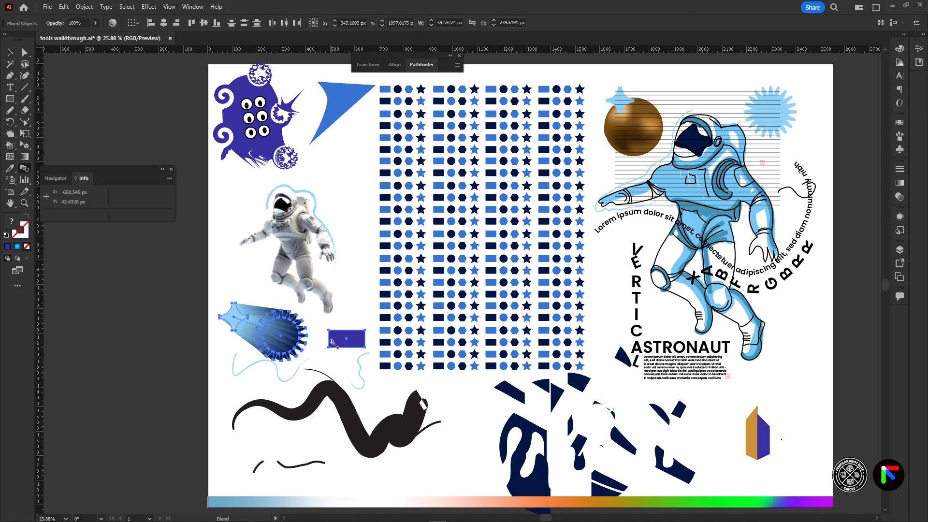
{"action": "left_click", "coordinate": [300, 340]}
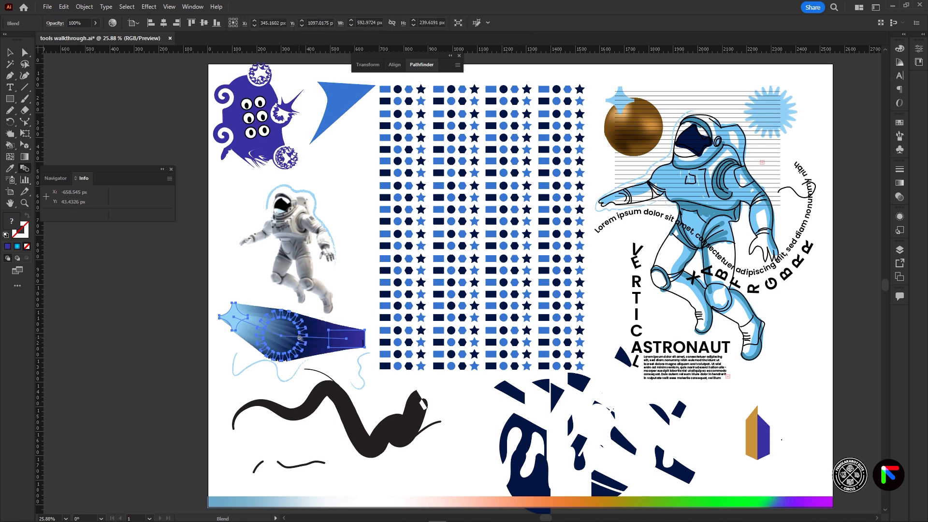
{"action": "key", "text": "ctrl+z"}
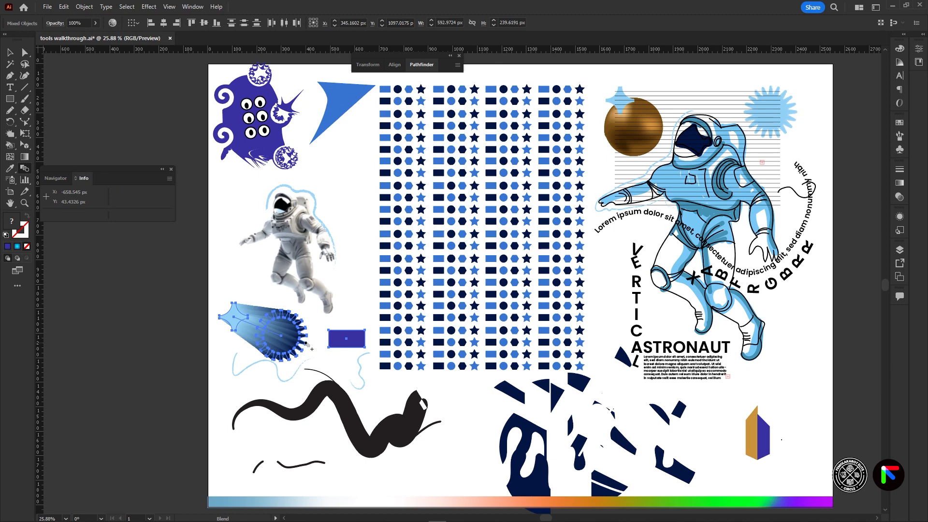
{"action": "left_click", "coordinate": [348, 342]}
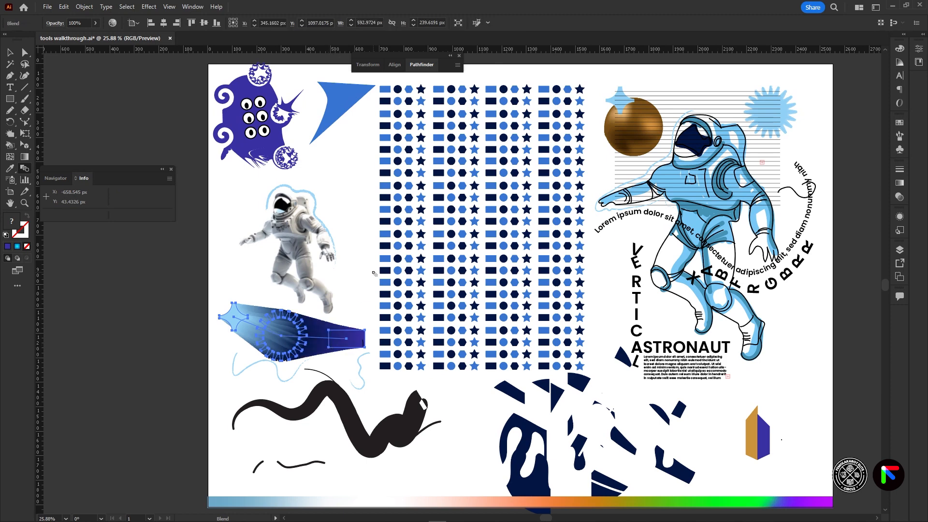
{"action": "key", "text": "v"}
{"action": "left_click", "coordinate": [232, 280]}
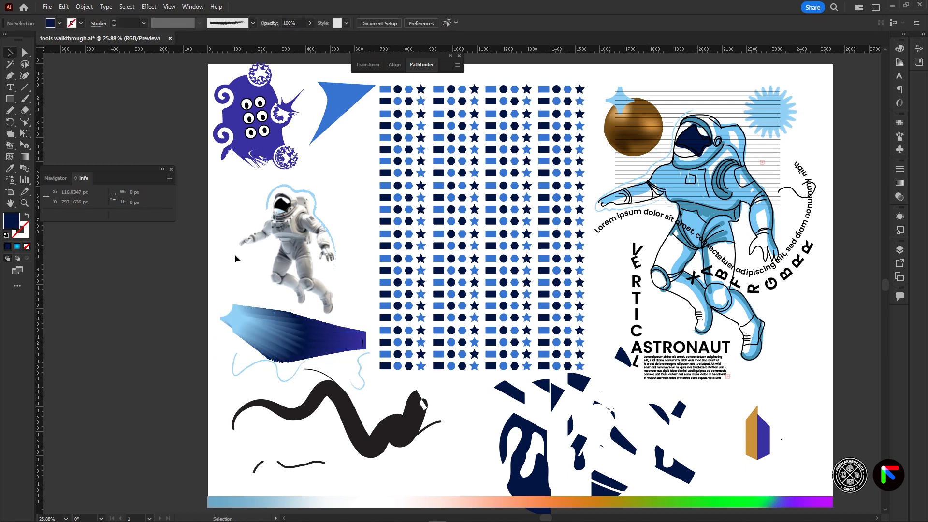
Step: Reverse the spine of the three-shape blend, and reverse it again to restore the original direction
{"action": "left_click", "coordinate": [237, 312]}
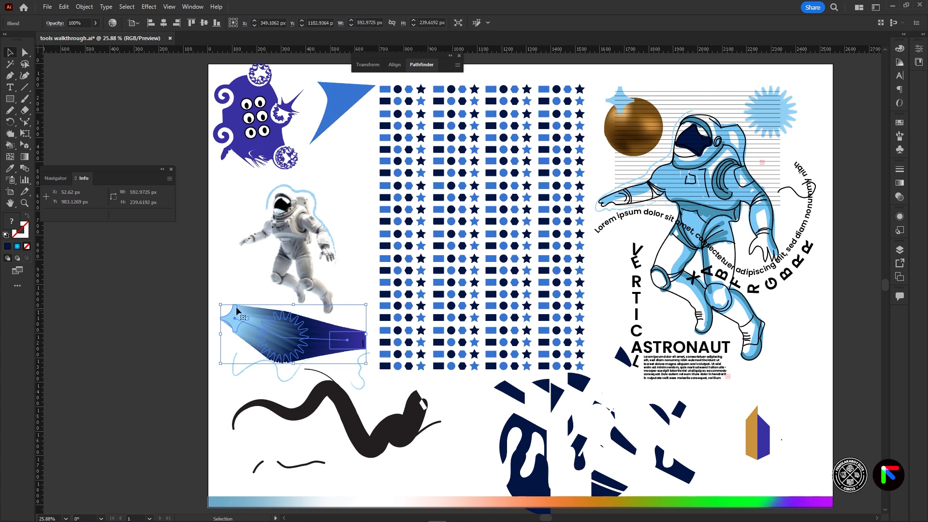
{"action": "left_click", "coordinate": [84, 6]}
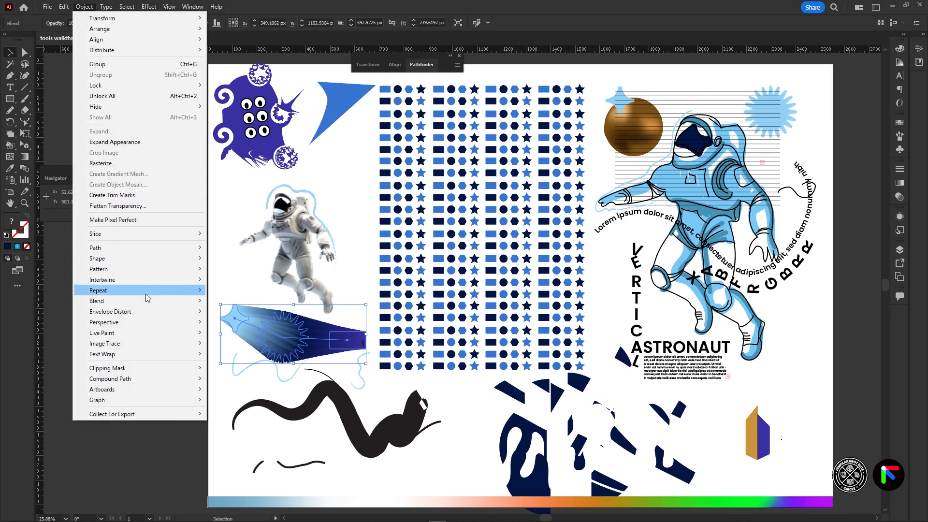
{"action": "mouse_move", "coordinate": [142, 301]}
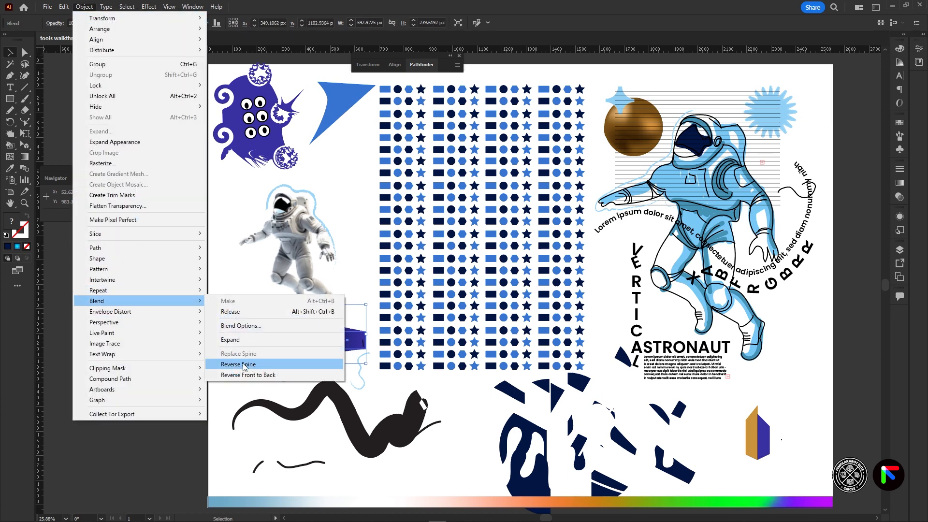
{"action": "left_click", "coordinate": [247, 365]}
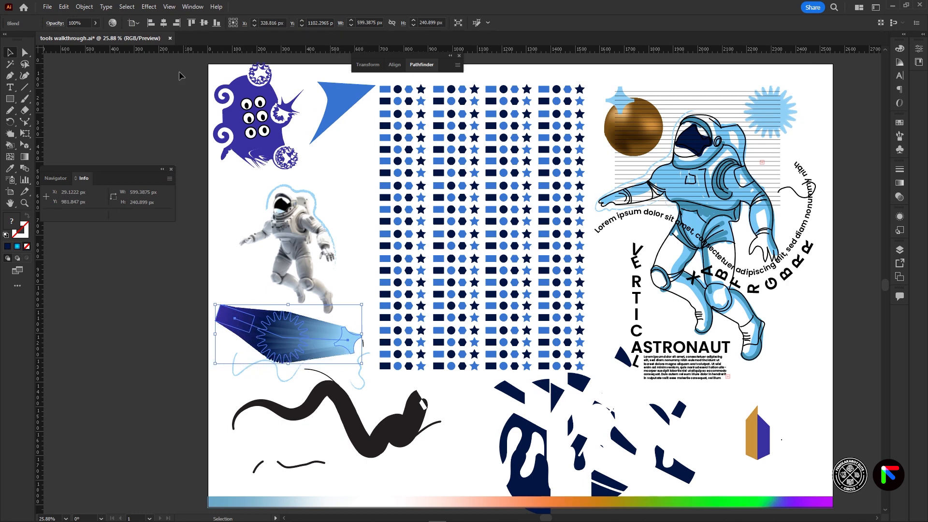
{"action": "left_click", "coordinate": [85, 7]}
{"action": "mouse_move", "coordinate": [128, 302]}
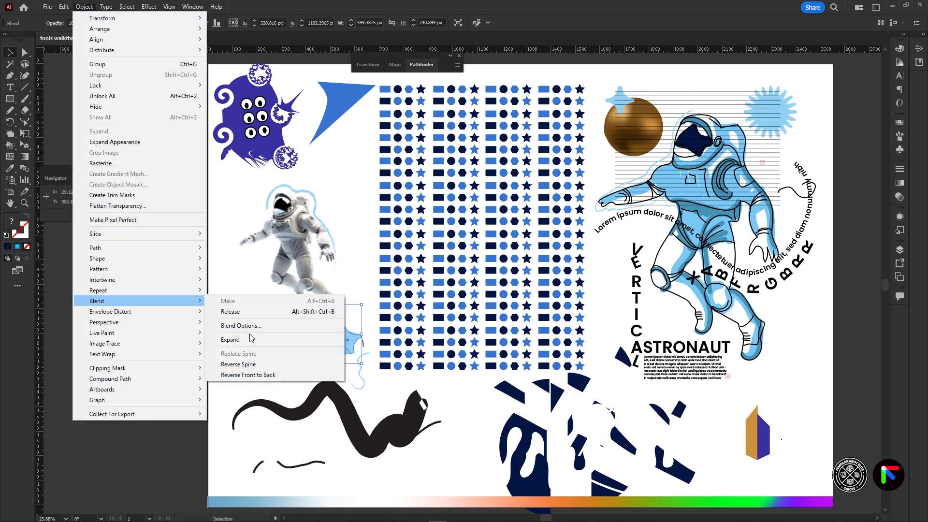
{"action": "left_click", "coordinate": [239, 364]}
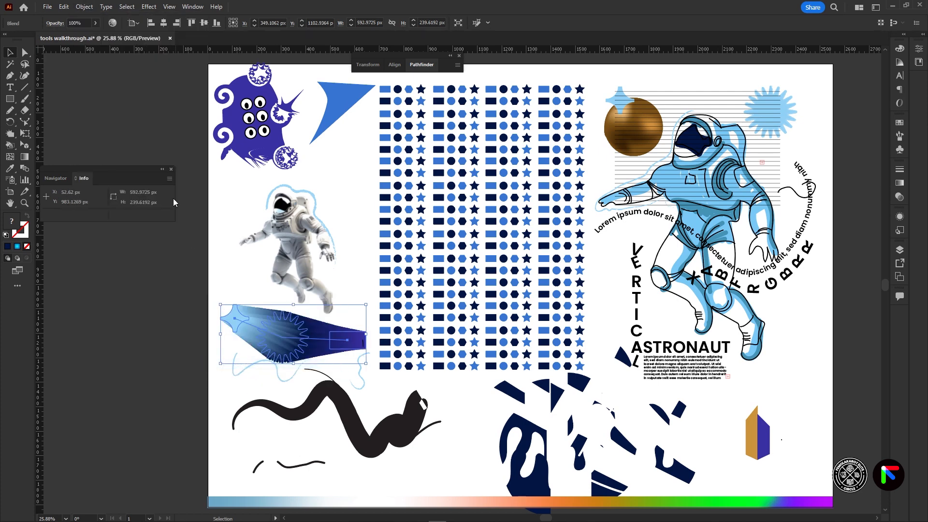
Step: Reverse the blend's stacking order front to back and move it off the artboard beside the photographic astronaut
{"action": "left_click", "coordinate": [85, 7]}
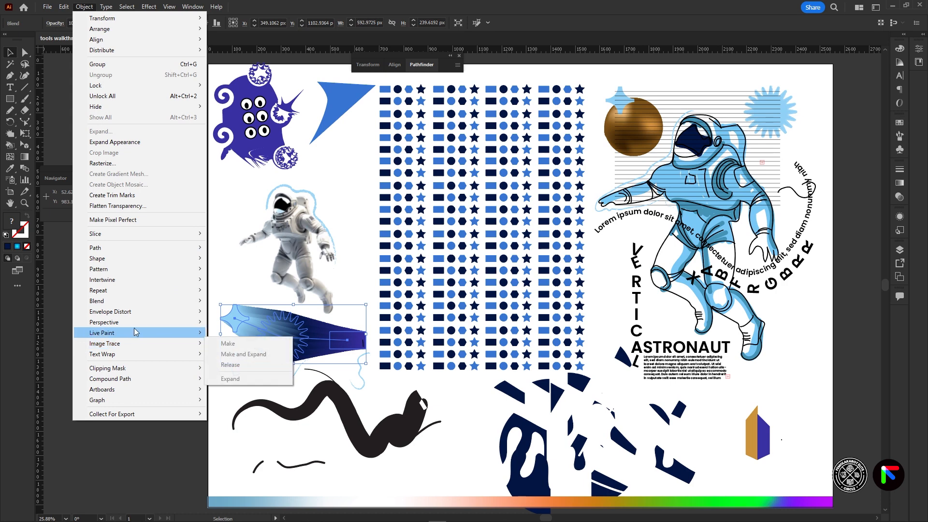
{"action": "mouse_move", "coordinate": [130, 301]}
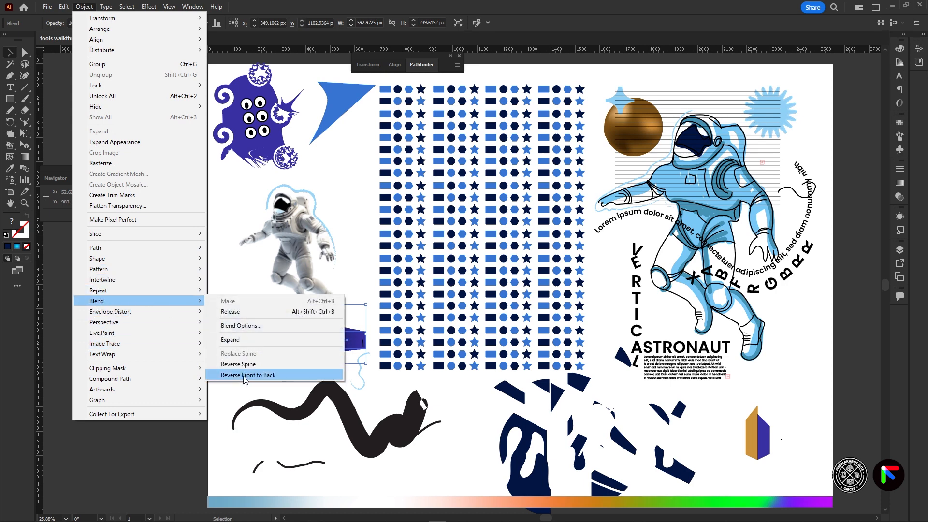
{"action": "left_click", "coordinate": [255, 375]}
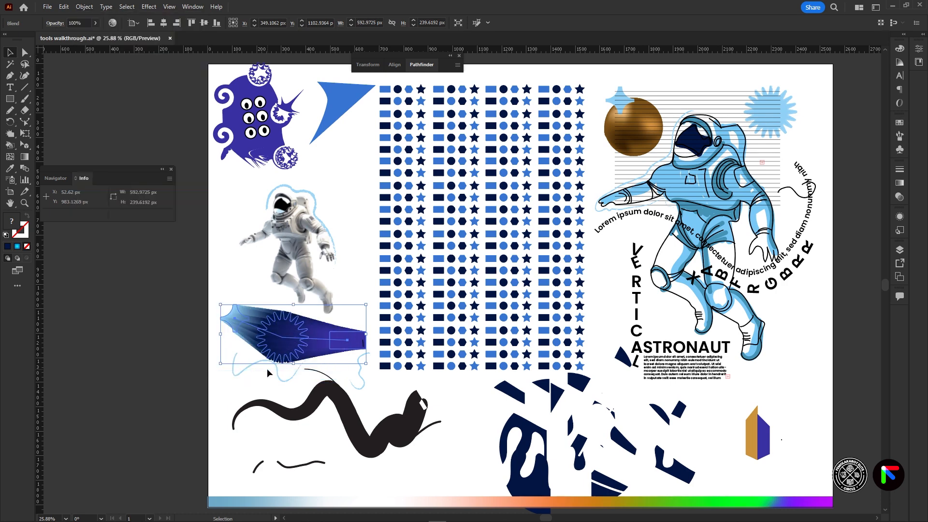
{"action": "left_click", "coordinate": [169, 301]}
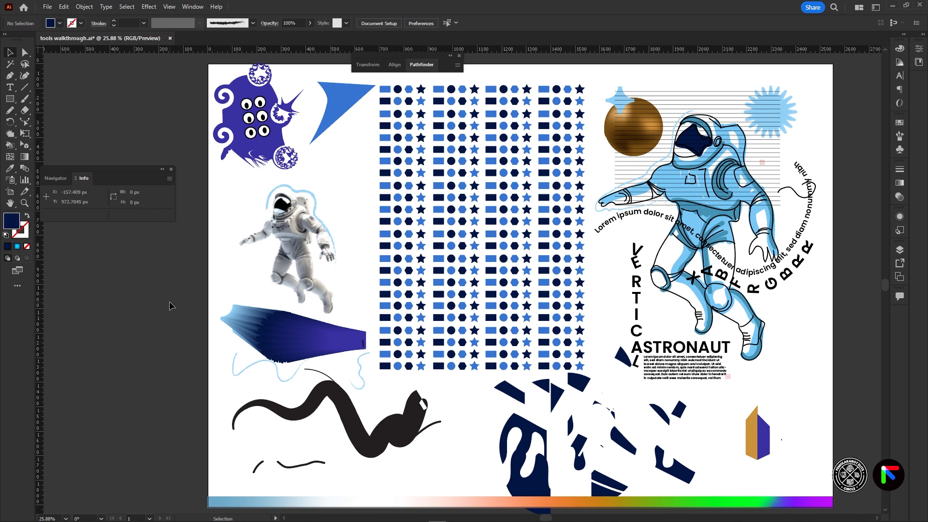
{"action": "left_click_drag", "start_coordinate": [279, 352], "coordinate": [162, 307]}
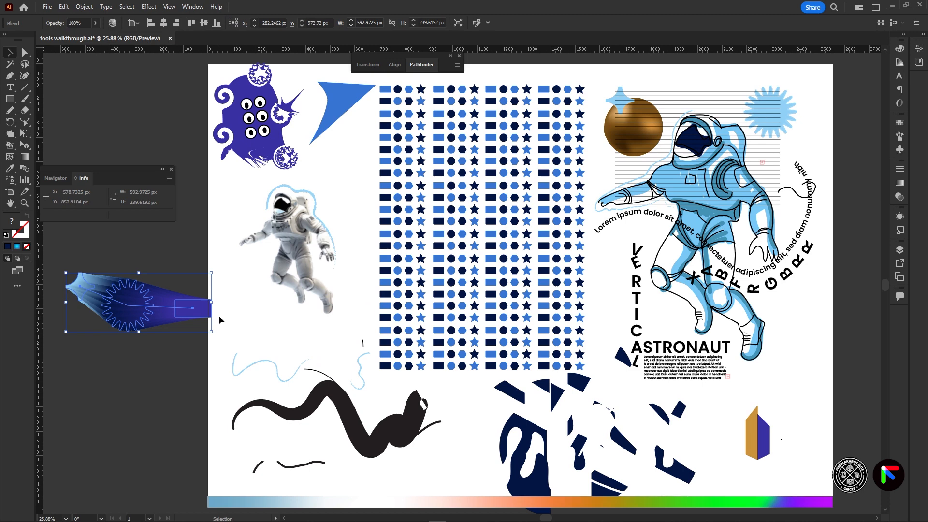
Step: Activate the Symbol Sprayer, open the Heirloom symbol library, and load its clear oval gem symbol
{"action": "left_click", "coordinate": [10, 179]}
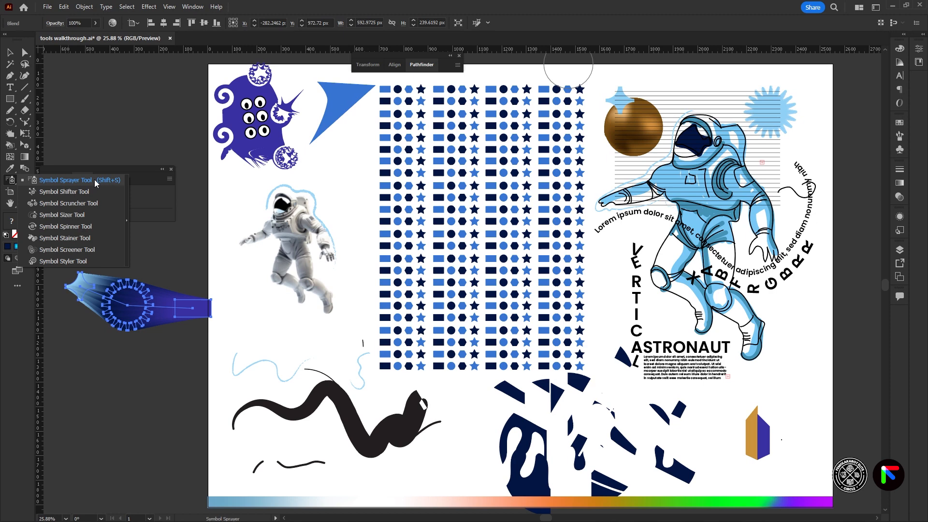
{"action": "left_click", "coordinate": [66, 182]}
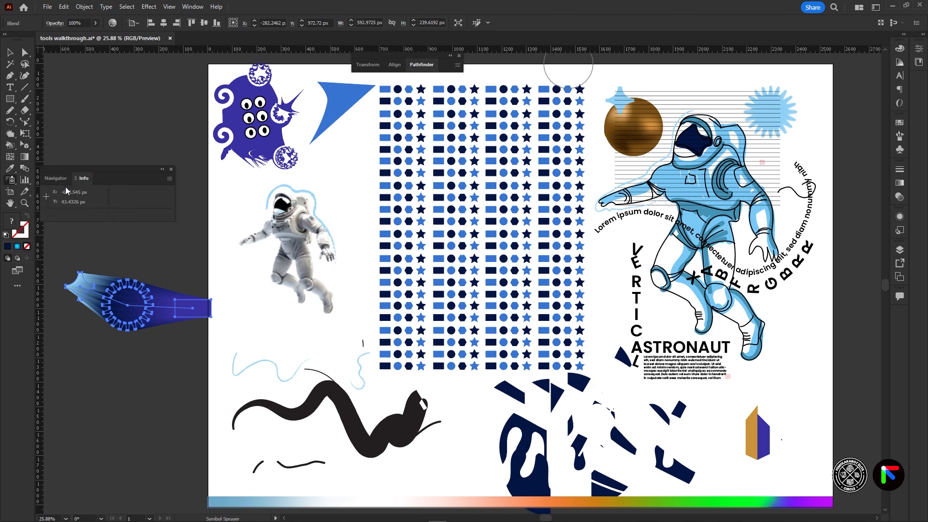
{"action": "left_click", "coordinate": [899, 149]}
{"action": "left_click", "coordinate": [782, 174]}
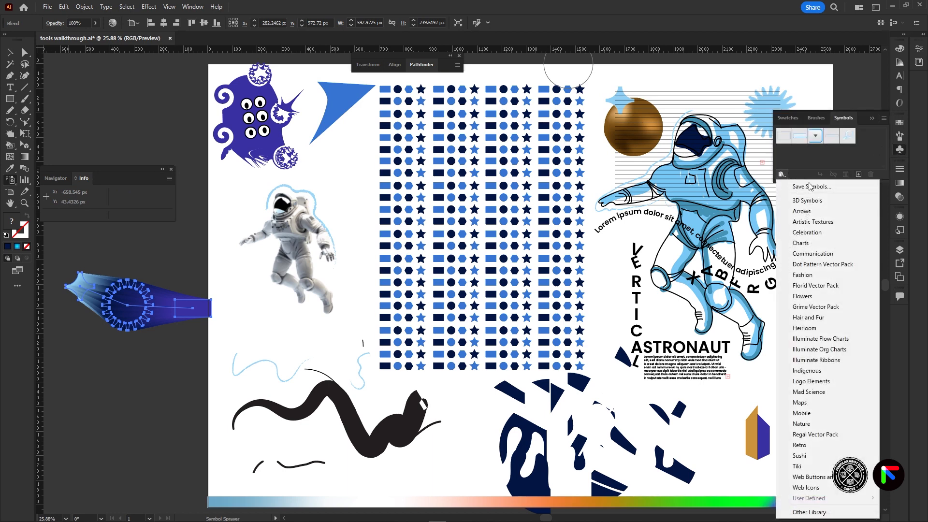
{"action": "left_click", "coordinate": [818, 329]}
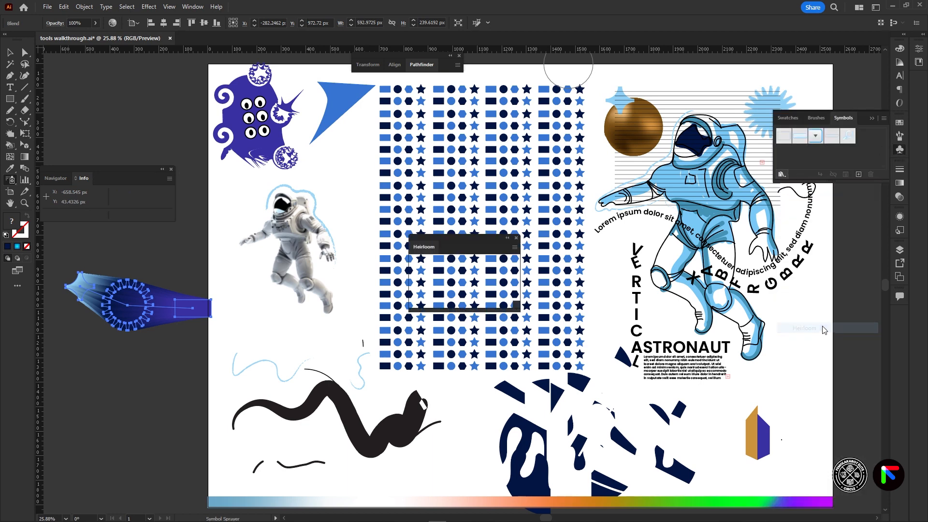
{"action": "left_click", "coordinate": [435, 266]}
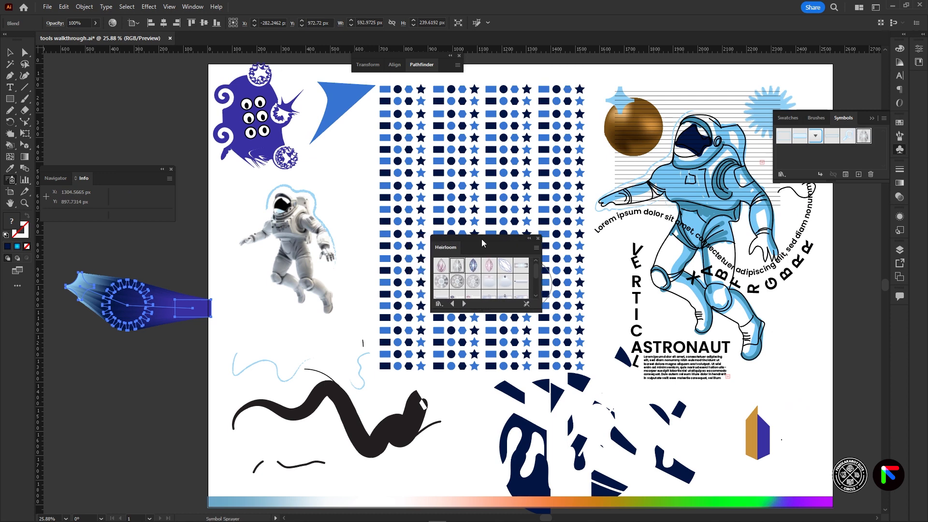
{"action": "left_click_drag", "start_coordinate": [481, 238], "coordinate": [876, 217]}
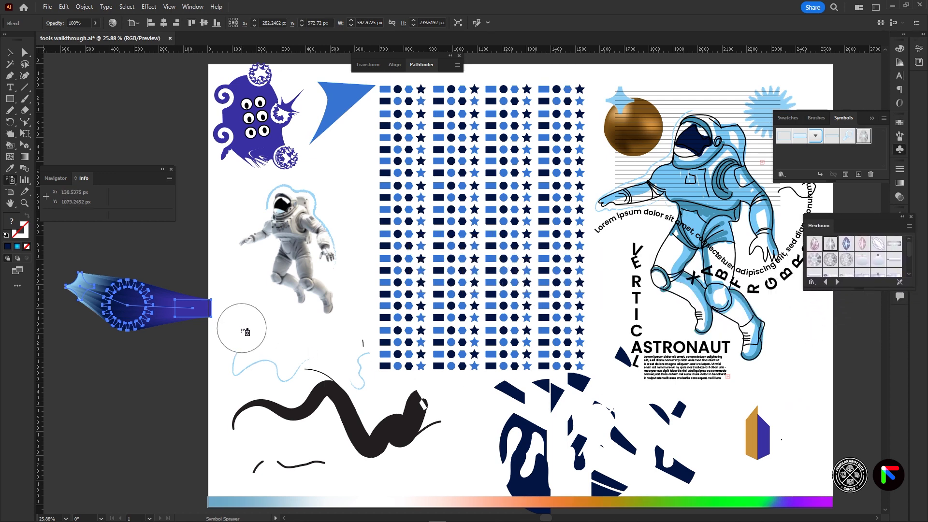
Step: Spray instances of the clear oval gem symbol across the area below the photographic astronaut
{"action": "left_click", "coordinate": [257, 333]}
{"action": "mouse_move", "coordinate": [261, 331]}
{"action": "left_mouse_down"}
{"action": "mouse_move", "coordinate": [304, 333]}
{"action": "mouse_move", "coordinate": [273, 374]}
{"action": "mouse_move", "coordinate": [216, 408]}
{"action": "left_mouse_up"}
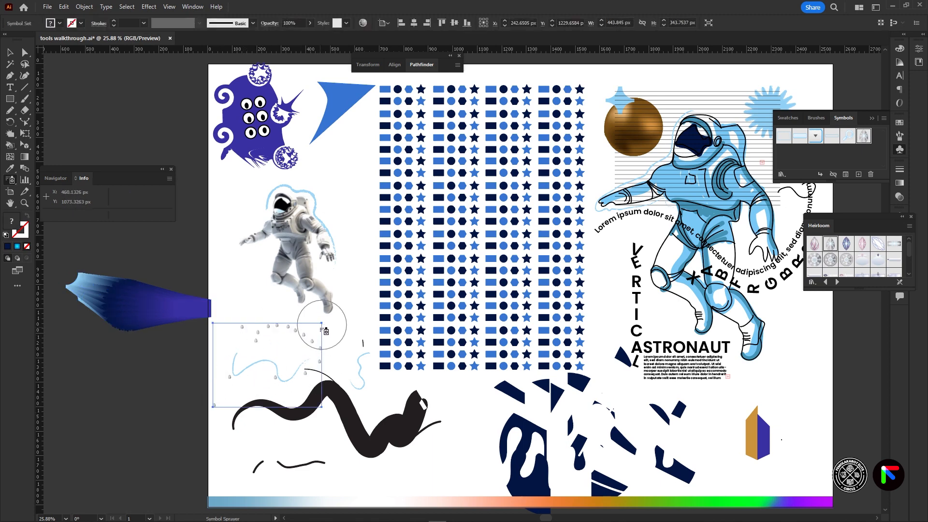
Step: Spray more gem instances over and around the photographic astronaut, examine single gems up close, and undo the extra spraying
{"action": "mouse_move", "coordinate": [329, 317]}
{"action": "left_mouse_down"}
{"action": "mouse_move", "coordinate": [339, 338]}
{"action": "mouse_move", "coordinate": [360, 290]}
{"action": "mouse_move", "coordinate": [305, 278]}
{"action": "mouse_move", "coordinate": [279, 304]}
{"action": "mouse_move", "coordinate": [319, 290]}
{"action": "left_mouse_up"}
{"action": "key", "text": "z"}
{"action": "left_click_drag", "start_coordinate": [301, 336], "coordinate": [511, 170]}
{"action": "left_click_drag", "start_coordinate": [302, 336], "coordinate": [447, 190]}
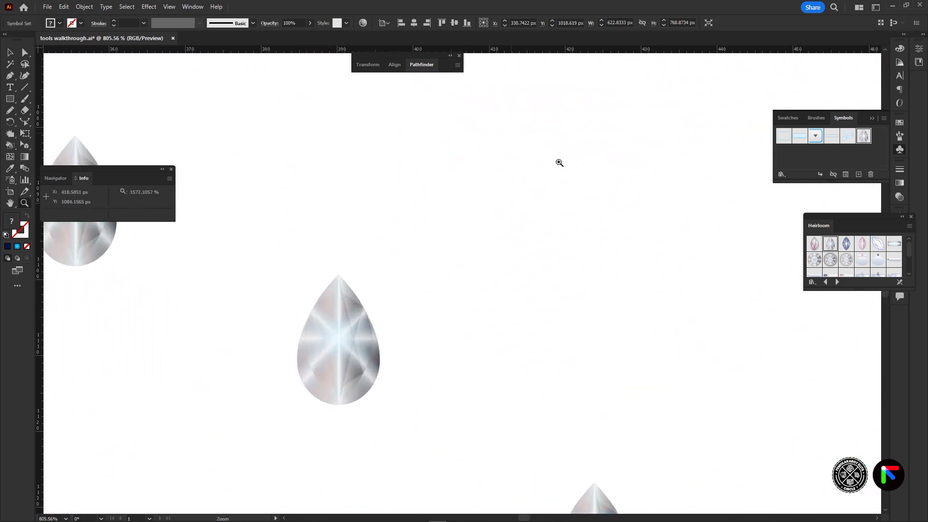
{"action": "scroll", "coordinate": [557, 161], "scroll_direction": "down", "scroll_amount": 10, "text": "alt"}
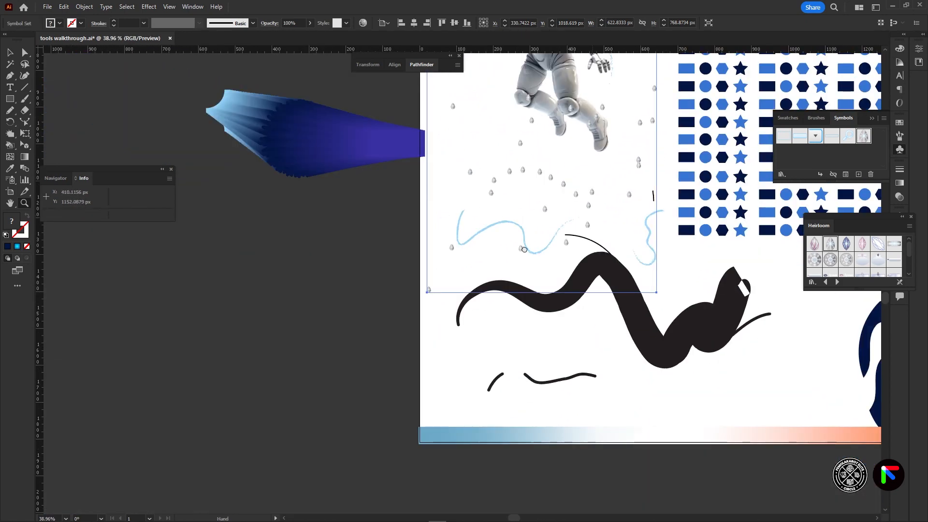
{"action": "left_click_drag", "start_coordinate": [524, 249], "coordinate": [311, 418]}
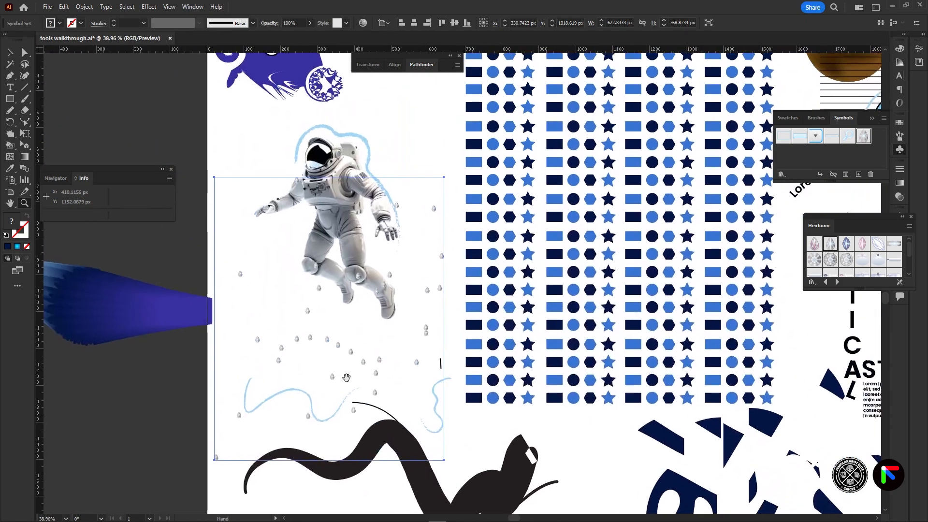
{"action": "key", "text": "ctrl+z"}
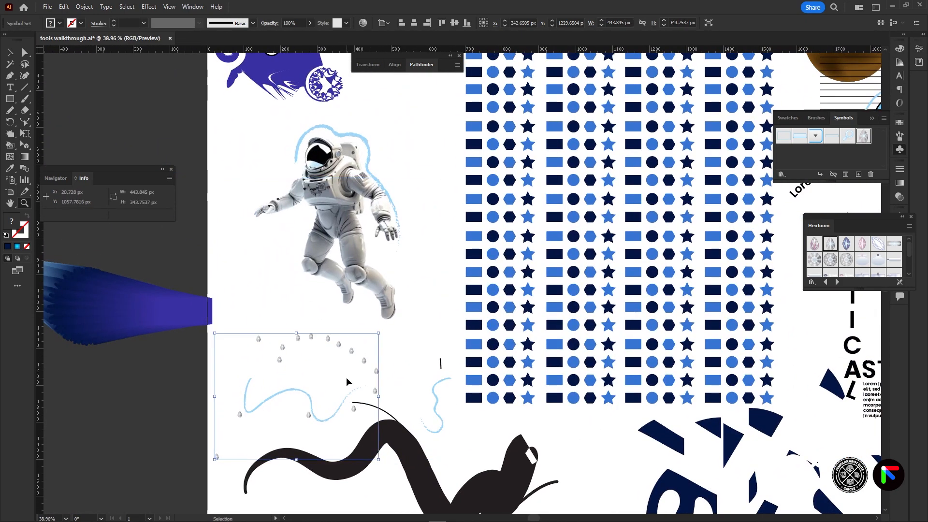
Step: Scatter the sprayed gems further apart below the astronaut with the Symbol Shifter
{"action": "key", "text": "z"}
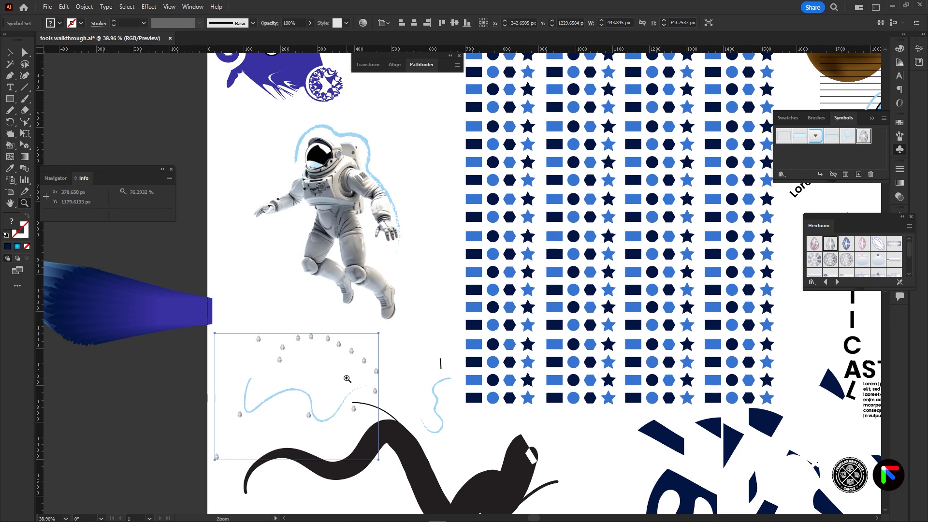
{"action": "left_click", "coordinate": [11, 53]}
{"action": "mouse_move", "coordinate": [10, 179]}
{"action": "left_mouse_down"}
{"action": "mouse_move", "coordinate": [87, 220]}
{"action": "mouse_move", "coordinate": [74, 253]}
{"action": "mouse_move", "coordinate": [62, 213]}
{"action": "mouse_move", "coordinate": [42, 213]}
{"action": "mouse_move", "coordinate": [89, 189]}
{"action": "mouse_move", "coordinate": [45, 252]}
{"action": "mouse_move", "coordinate": [72, 181]}
{"action": "mouse_move", "coordinate": [90, 261]}
{"action": "mouse_move", "coordinate": [57, 233]}
{"action": "mouse_move", "coordinate": [71, 193]}
{"action": "left_mouse_up"}
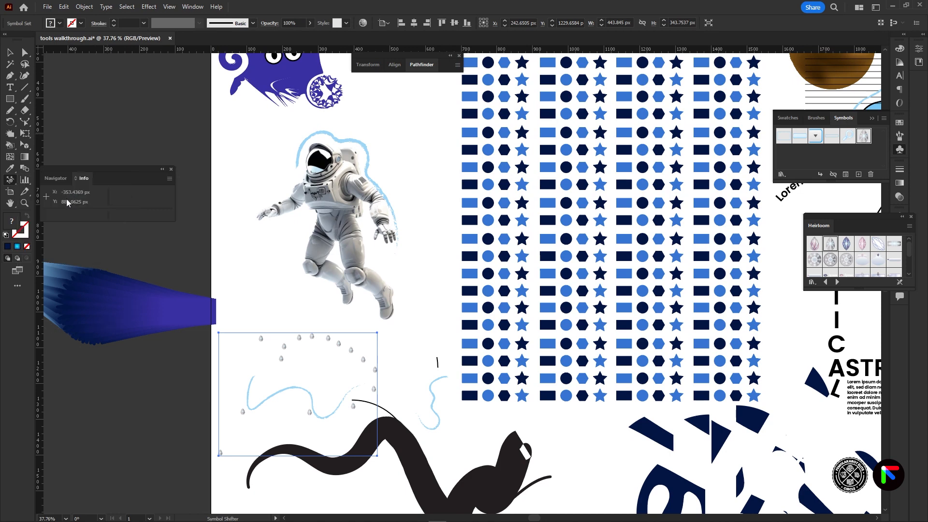
{"action": "mouse_move", "coordinate": [309, 334]}
{"action": "left_mouse_down"}
{"action": "mouse_move", "coordinate": [310, 301]}
{"action": "mouse_move", "coordinate": [355, 360]}
{"action": "left_mouse_up"}
{"action": "mouse_move", "coordinate": [280, 363]}
{"action": "left_mouse_down"}
{"action": "mouse_move", "coordinate": [311, 423]}
{"action": "mouse_move", "coordinate": [263, 353]}
{"action": "mouse_move", "coordinate": [215, 372]}
{"action": "left_mouse_up"}
{"action": "mouse_move", "coordinate": [373, 353]}
{"action": "left_mouse_down"}
{"action": "mouse_move", "coordinate": [430, 382]}
{"action": "mouse_move", "coordinate": [429, 357]}
{"action": "left_mouse_up"}
Step: Enter isolation mode on the gem symbol set, exit it, and reselect the whole set
{"action": "left_click", "coordinate": [9, 52]}
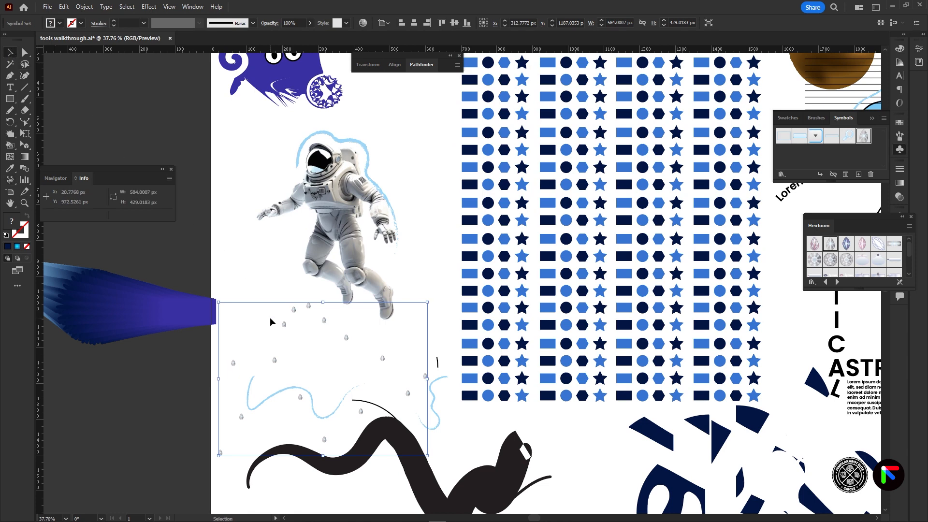
{"action": "double_click", "coordinate": [309, 306]}
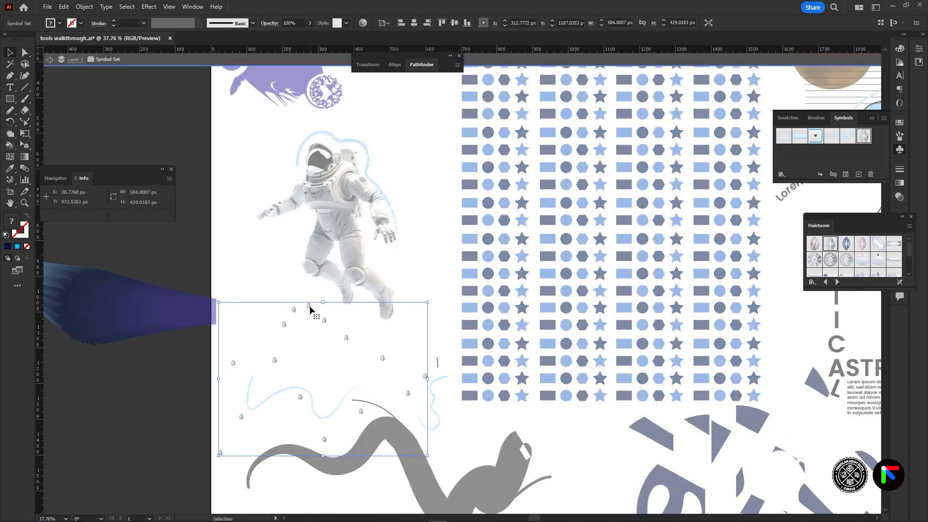
{"action": "key", "text": "ctrl+shift+a"}
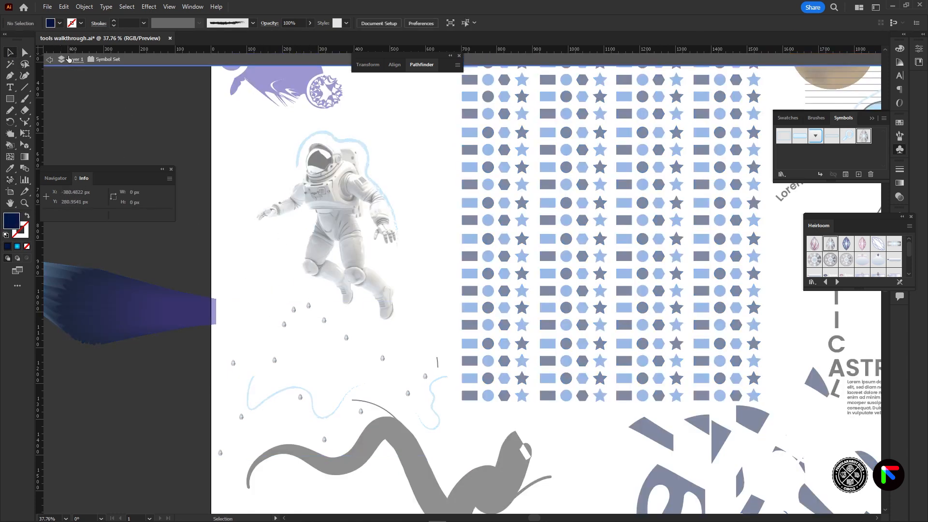
{"action": "left_click", "coordinate": [48, 60]}
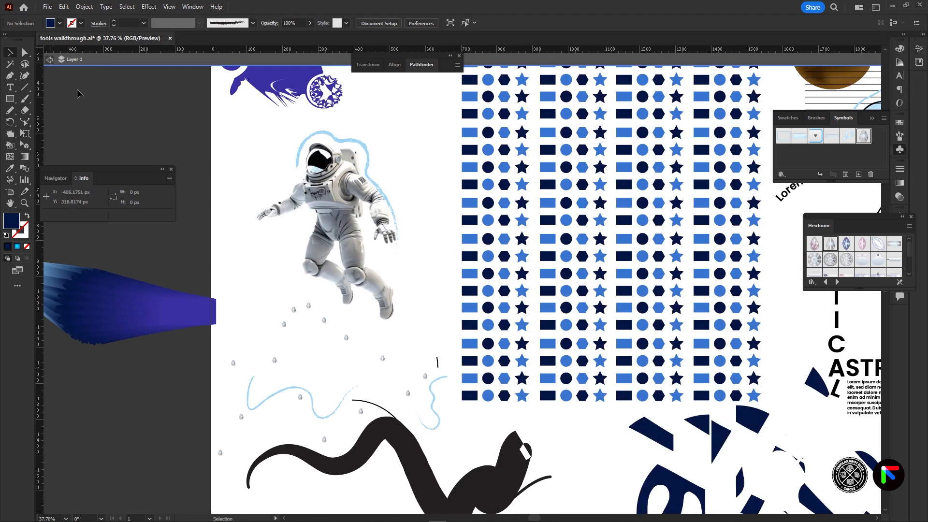
{"action": "left_click", "coordinate": [286, 314]}
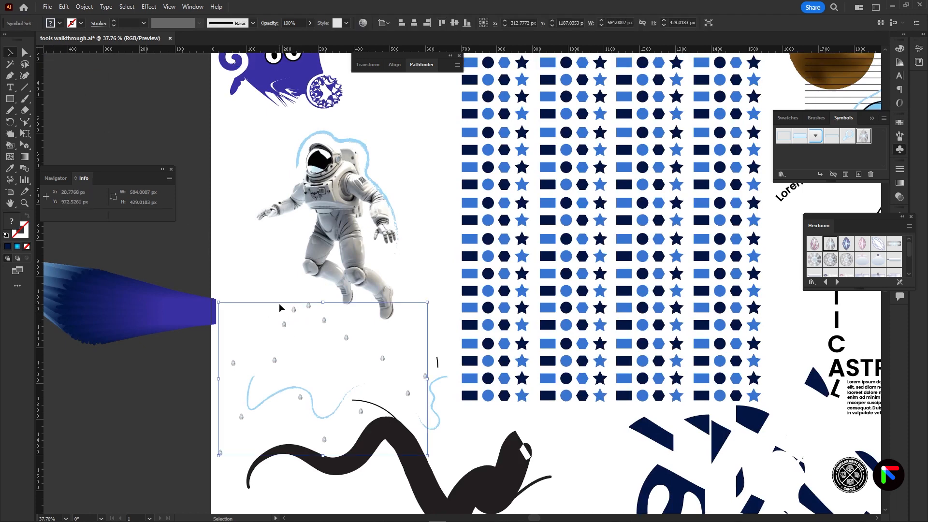
Step: Rotate the gem instances on both sides of the symbol set with the Symbol Spinner
{"action": "left_click", "coordinate": [13, 182]}
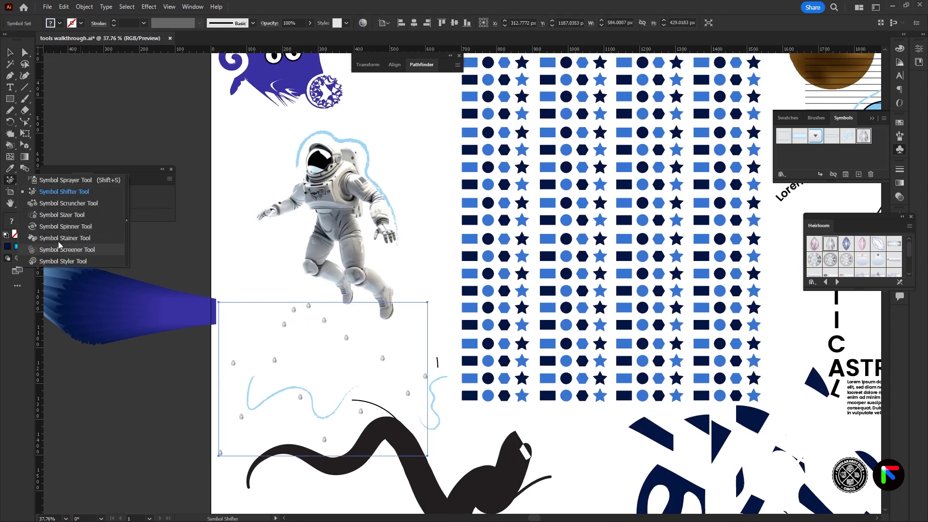
{"action": "left_click", "coordinate": [69, 226]}
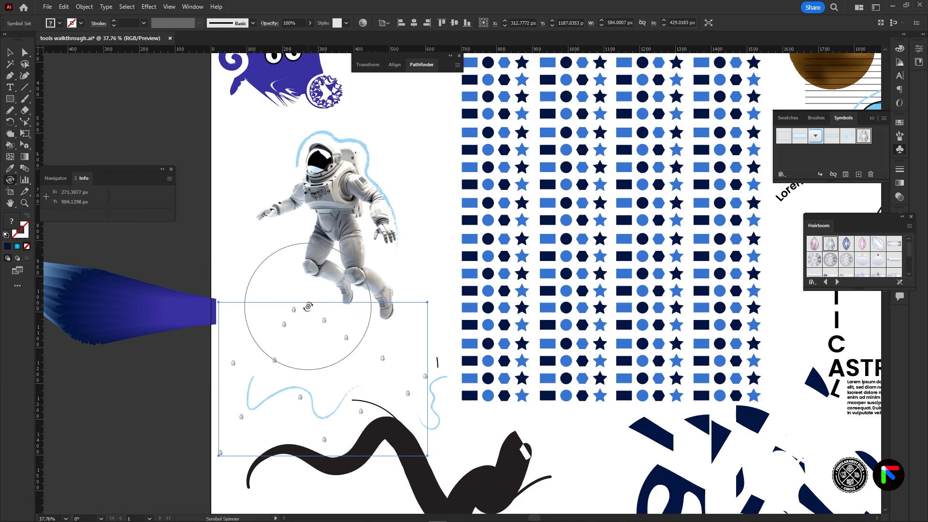
{"action": "mouse_move", "coordinate": [304, 309]}
{"action": "left_mouse_down"}
{"action": "mouse_move", "coordinate": [280, 316]}
{"action": "mouse_move", "coordinate": [273, 332]}
{"action": "left_mouse_up"}
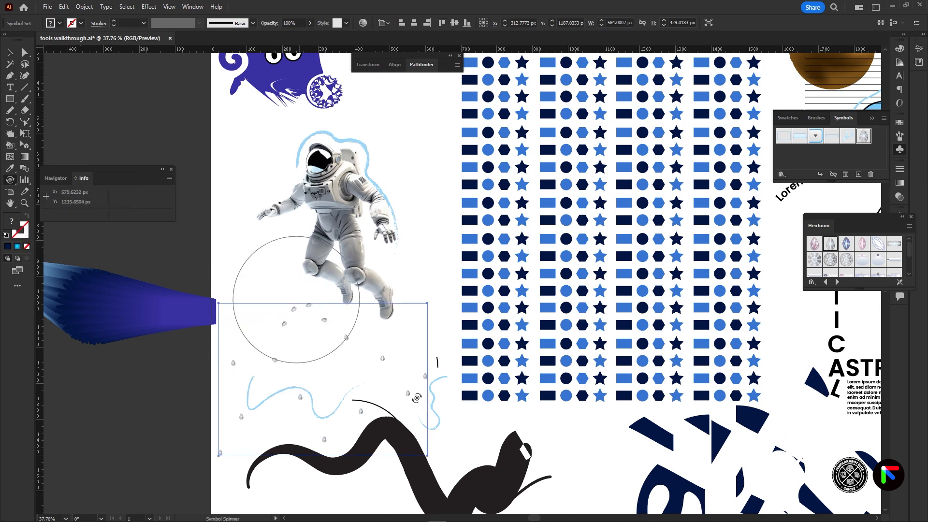
{"action": "left_click_drag", "start_coordinate": [413, 394], "coordinate": [356, 363]}
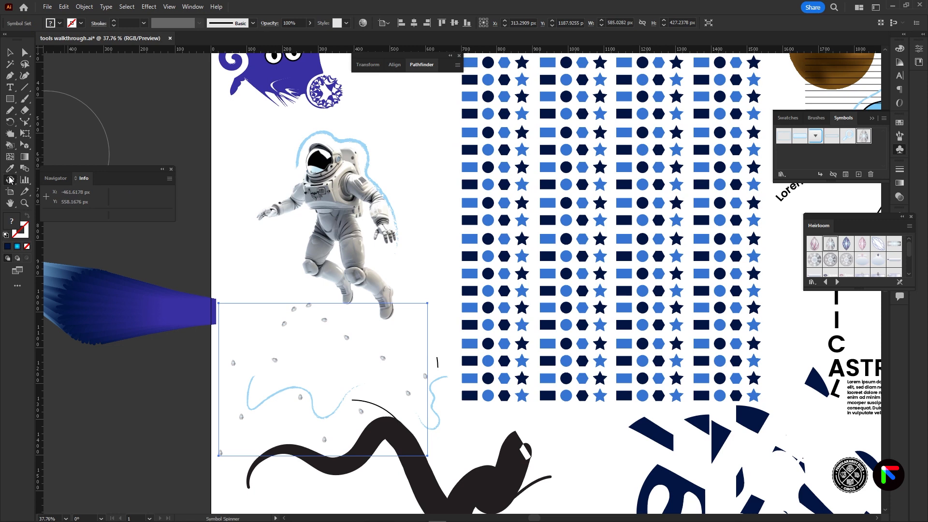
Step: Apply the blue patterned graphic style to the gem instances with the Symbol Styler
{"action": "left_click_drag", "start_coordinate": [10, 180], "coordinate": [75, 256]}
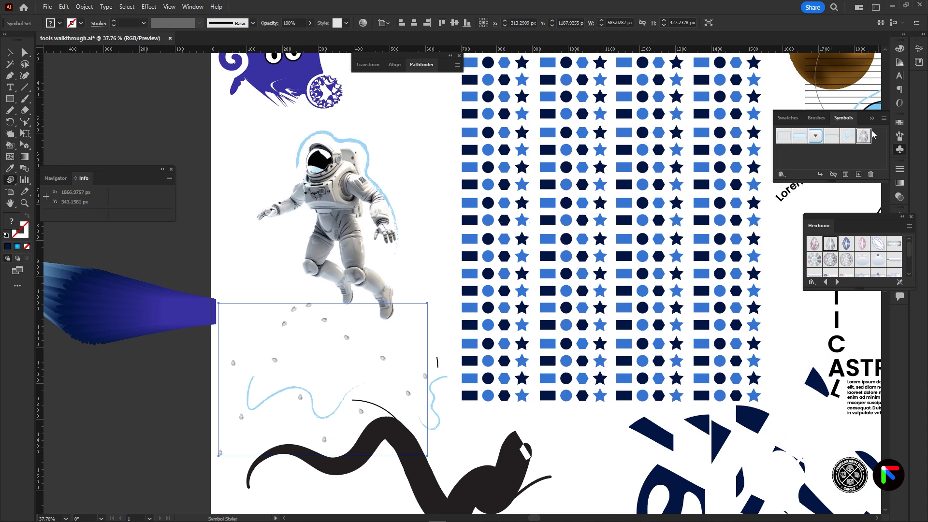
{"action": "left_click", "coordinate": [901, 217]}
{"action": "left_click", "coordinate": [901, 231]}
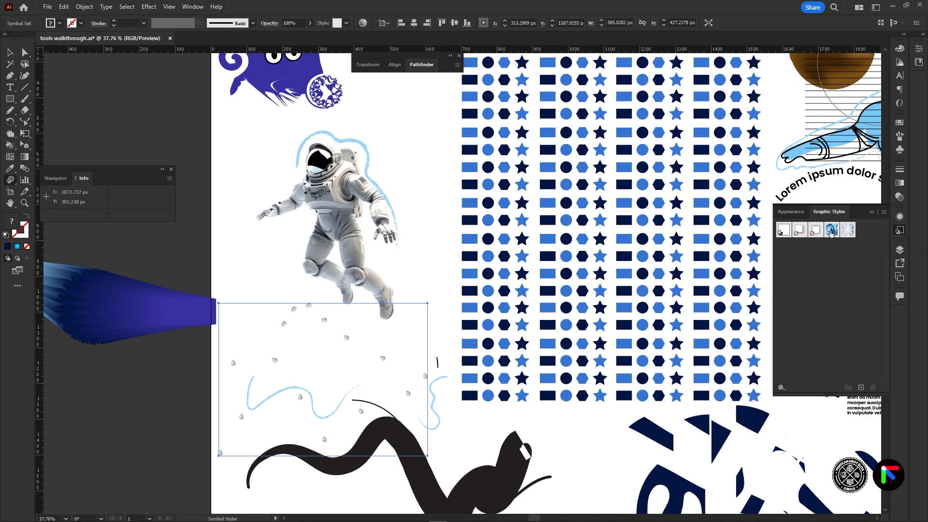
{"action": "left_click", "coordinate": [831, 230]}
{"action": "mouse_move", "coordinate": [328, 331]}
{"action": "left_mouse_down"}
{"action": "mouse_move", "coordinate": [372, 355]}
{"action": "mouse_move", "coordinate": [283, 379]}
{"action": "mouse_move", "coordinate": [232, 345]}
{"action": "mouse_move", "coordinate": [293, 431]}
{"action": "mouse_move", "coordinate": [366, 284]}
{"action": "mouse_move", "coordinate": [305, 393]}
{"action": "left_mouse_up"}
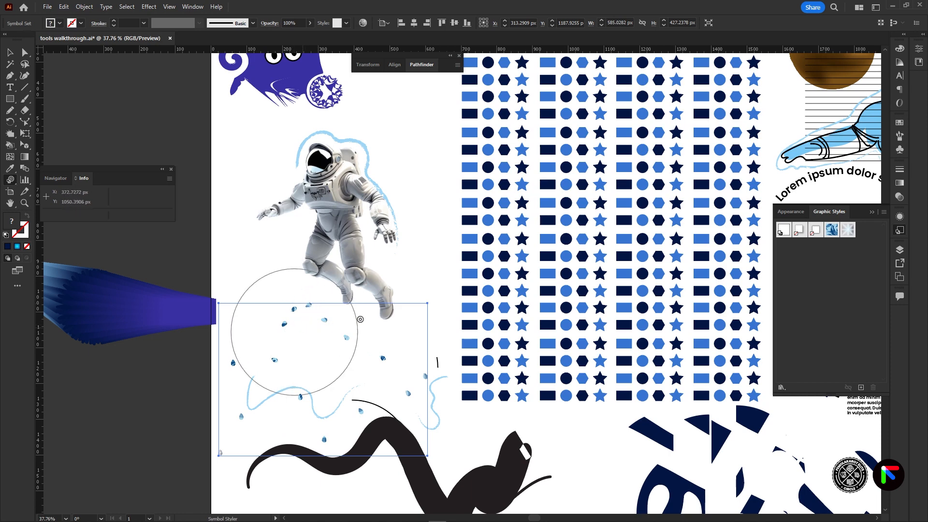
Step: Restyle the gems nearest the astronaut's feet with the pale grey graphic style, and deselect the symbol set
{"action": "left_click", "coordinate": [847, 230]}
{"action": "left_click_drag", "start_coordinate": [383, 360], "coordinate": [352, 331]}
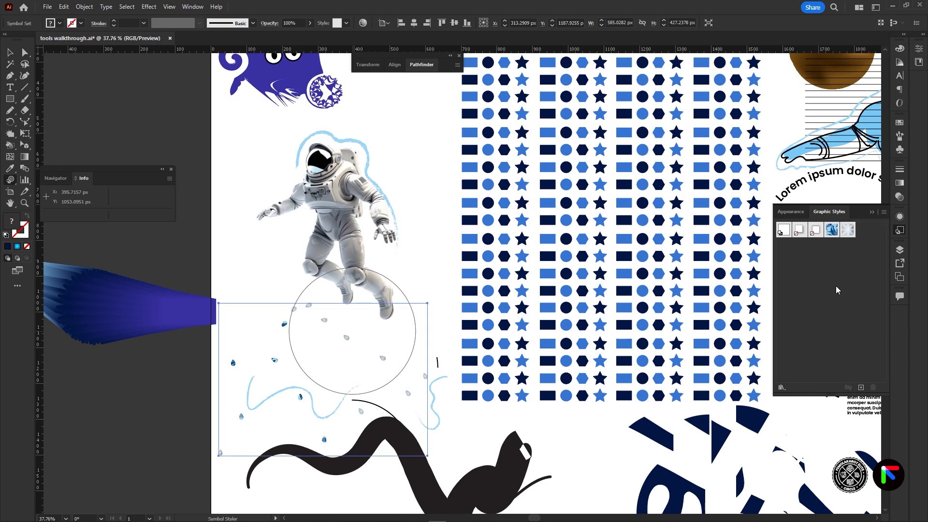
{"action": "left_click", "coordinate": [10, 51]}
{"action": "left_click", "coordinate": [415, 396]}
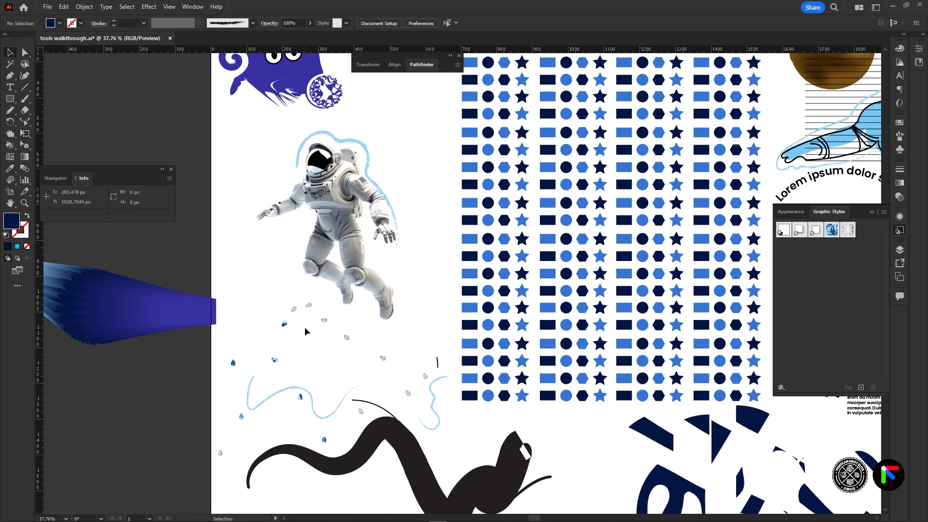
Step: Draw a column graph about 426 by 316 px below the blend, close its data table, and view the other graph types
{"action": "left_click", "coordinate": [23, 181]}
{"action": "left_click_drag", "start_coordinate": [76, 360], "coordinate": [228, 474]}
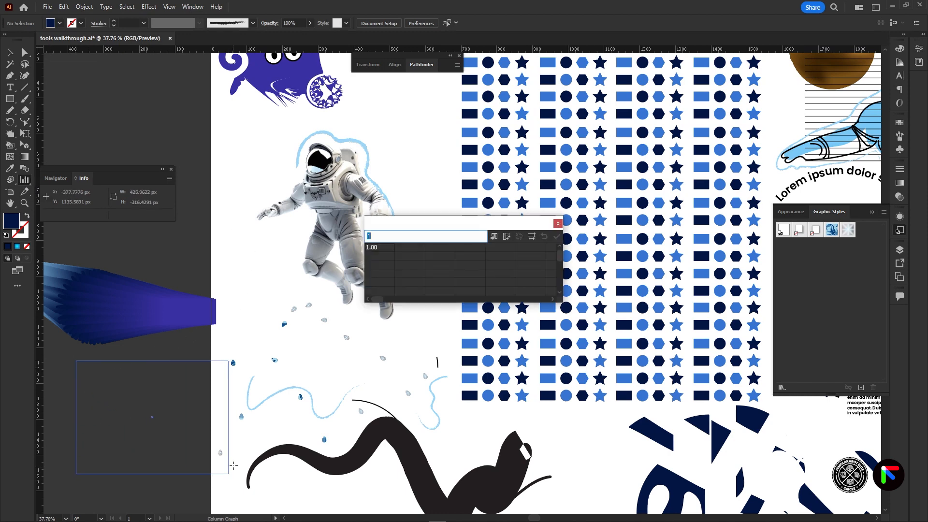
{"action": "left_click_drag", "start_coordinate": [452, 225], "coordinate": [441, 224]}
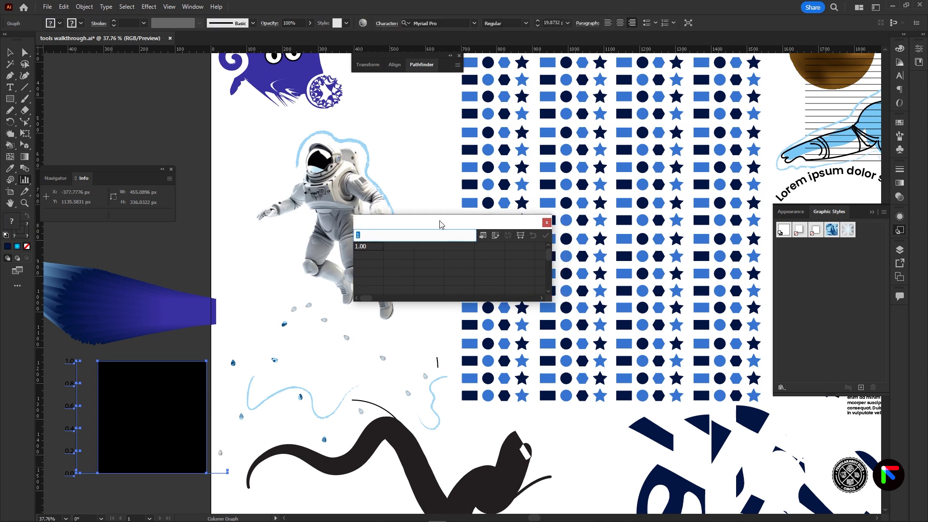
{"action": "left_click_drag", "start_coordinate": [360, 246], "coordinate": [476, 281]}
{"action": "left_click", "coordinate": [377, 257]}
{"action": "left_click", "coordinate": [547, 222]}
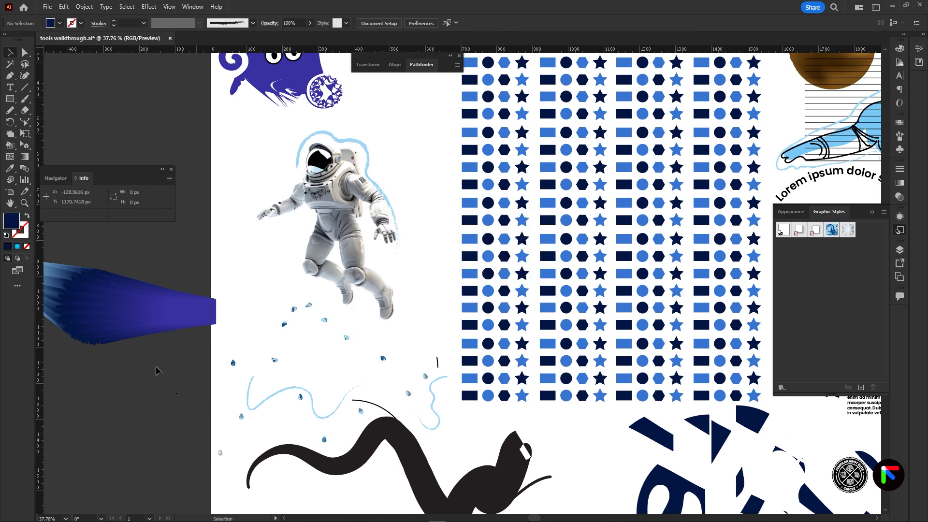
{"action": "left_click", "coordinate": [24, 180]}
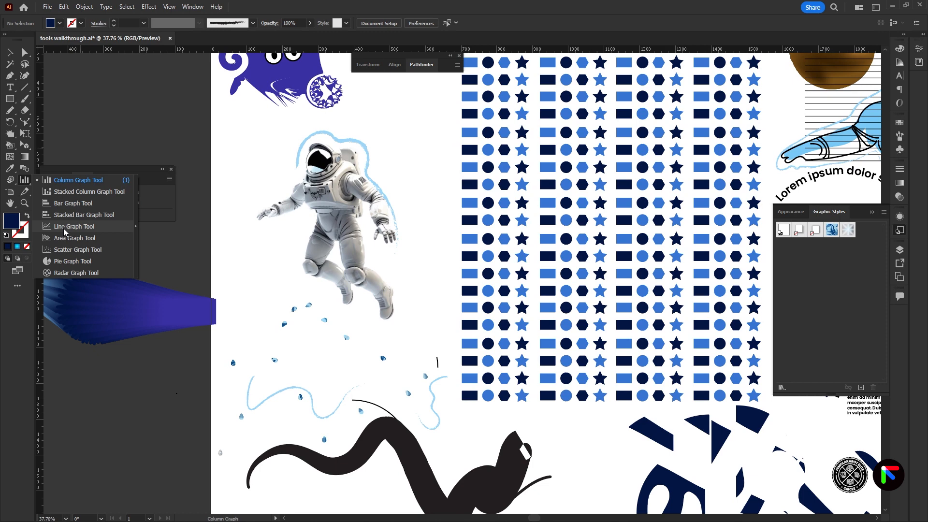
Step: Activate the Artboard tool and widen Artboard 1 to about 2557 px by moving its right edge
{"action": "left_click", "coordinate": [10, 191]}
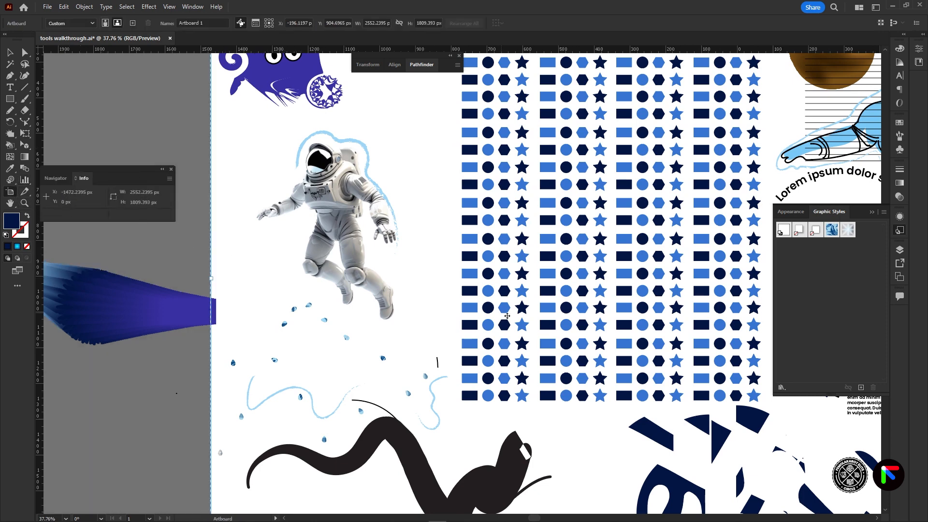
{"action": "key", "text": "z"}
{"action": "left_click_drag", "start_coordinate": [651, 340], "coordinate": [506, 429]}
{"action": "left_click_drag", "start_coordinate": [626, 404], "coordinate": [405, 368]}
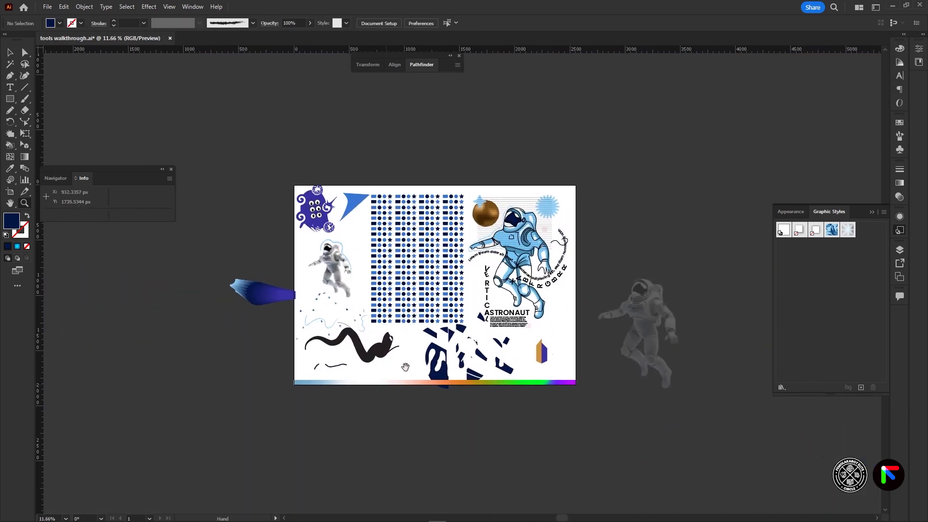
{"action": "left_click", "coordinate": [10, 192]}
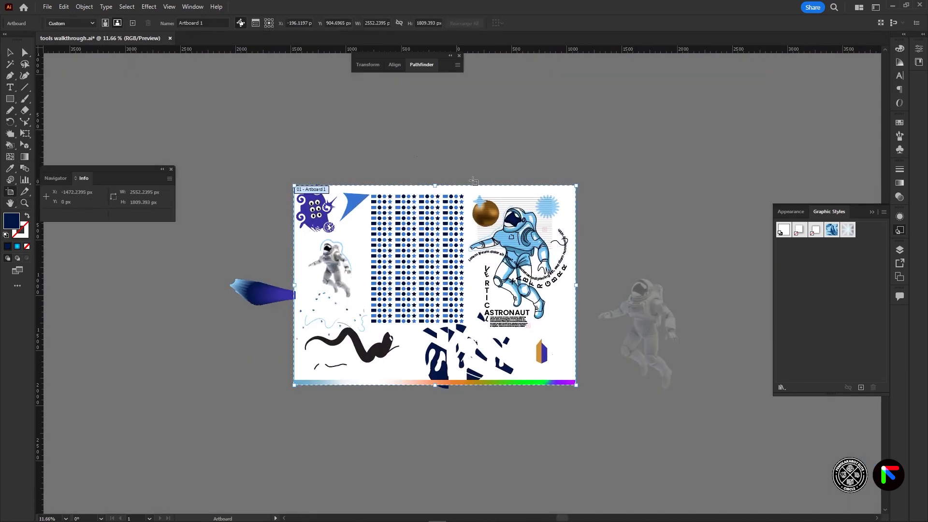
{"action": "mouse_move", "coordinate": [577, 285]}
{"action": "left_mouse_down"}
{"action": "mouse_move", "coordinate": [670, 290]}
{"action": "mouse_move", "coordinate": [536, 294]}
{"action": "mouse_move", "coordinate": [577, 298]}
{"action": "left_mouse_up"}
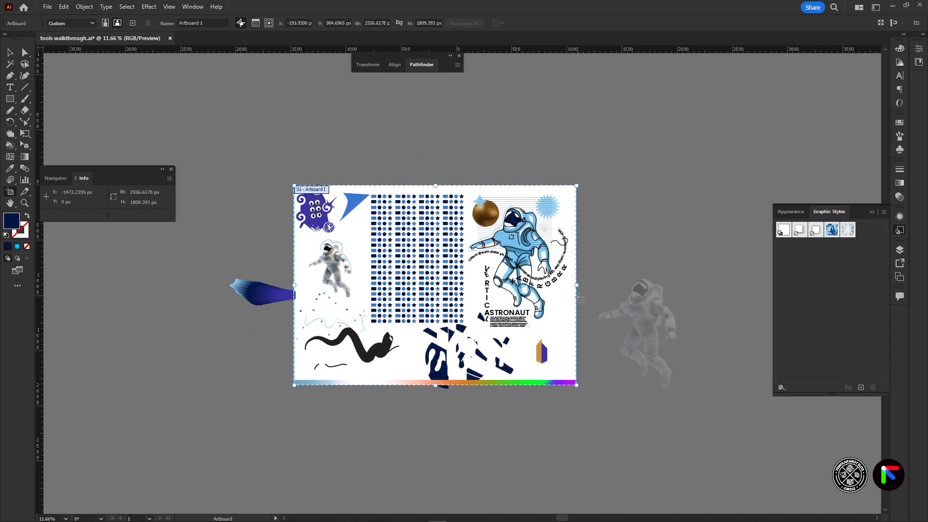
Step: Create a second artboard about 1073 by 1826 px around the faded astronaut, and review its options without changing them
{"action": "left_click_drag", "start_coordinate": [595, 187], "coordinate": [714, 388]}
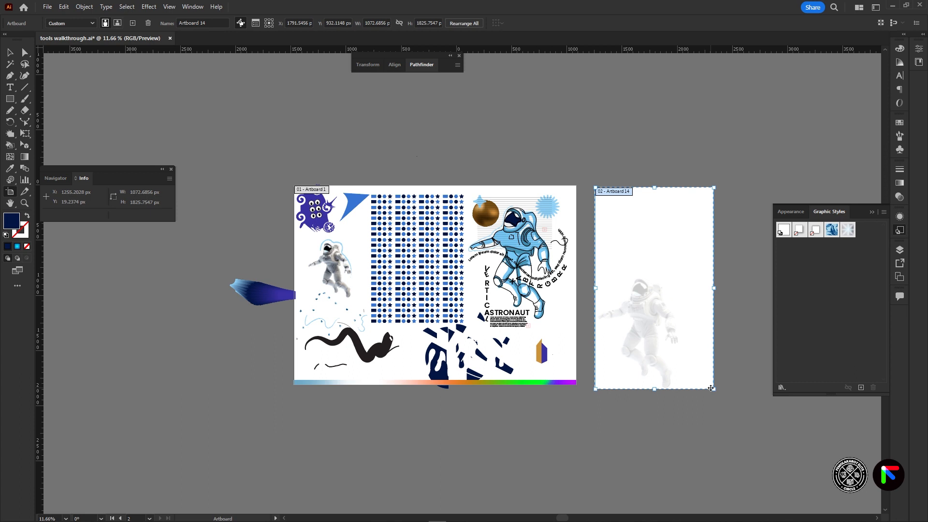
{"action": "left_click", "coordinate": [256, 25]}
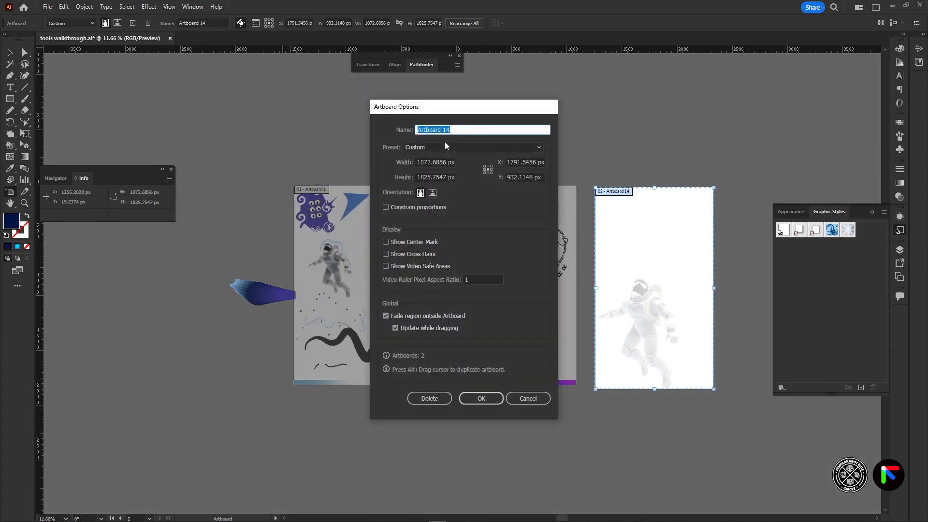
{"action": "left_click", "coordinate": [477, 148]}
{"action": "key", "text": "Escape"}
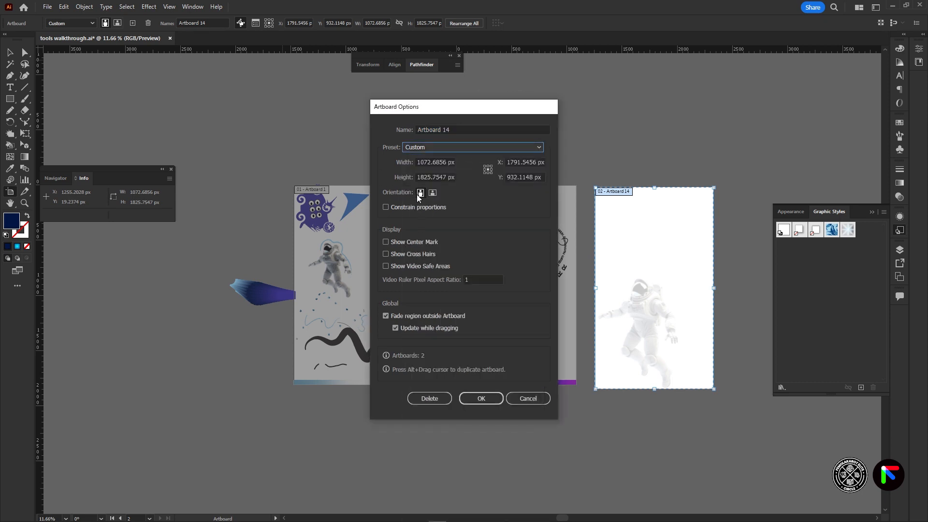
{"action": "left_click", "coordinate": [488, 399]}
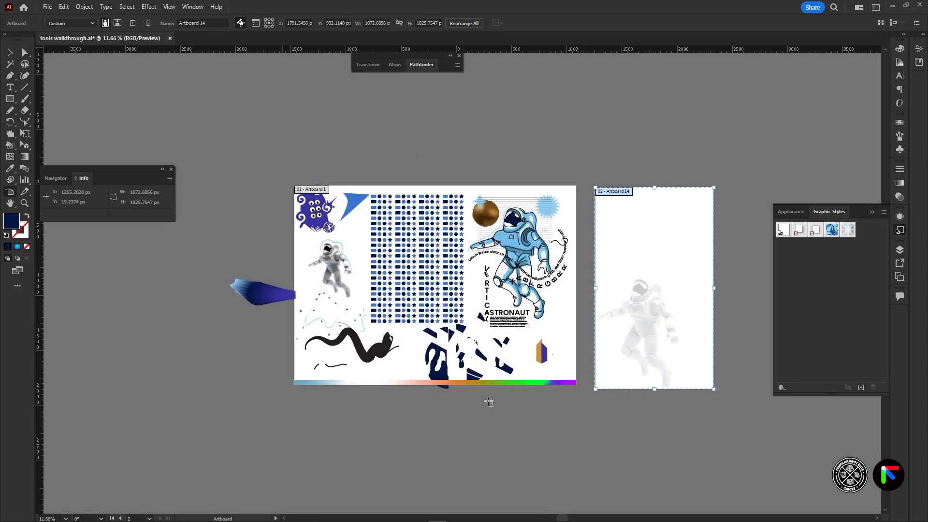
Step: Cut a narrow vertical slice about 61 by 1821 px through the illustrated astronaut with the Slice tool, and show the related slice tools
{"action": "left_click", "coordinate": [25, 192]}
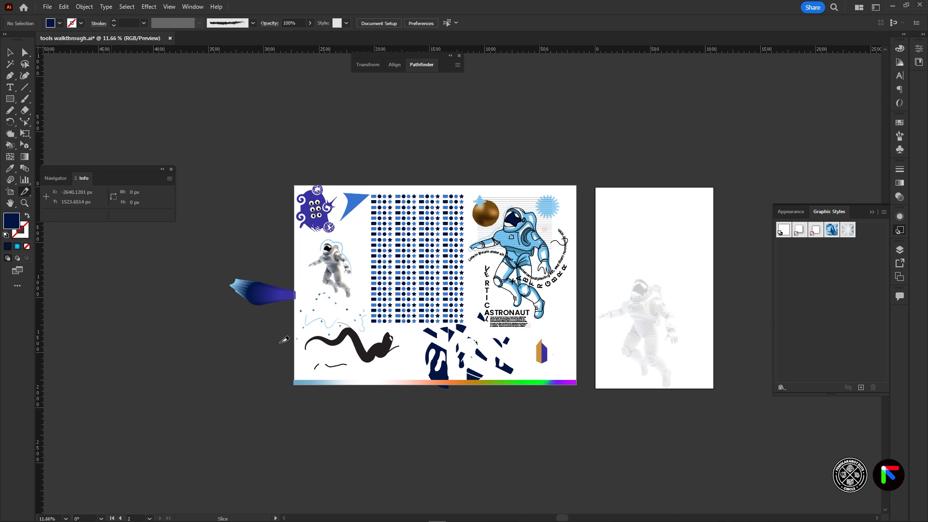
{"action": "left_click", "coordinate": [25, 194]}
{"action": "left_click", "coordinate": [27, 193]}
{"action": "left_click", "coordinate": [24, 191]}
{"action": "left_click_drag", "start_coordinate": [523, 186], "coordinate": [520, 387]}
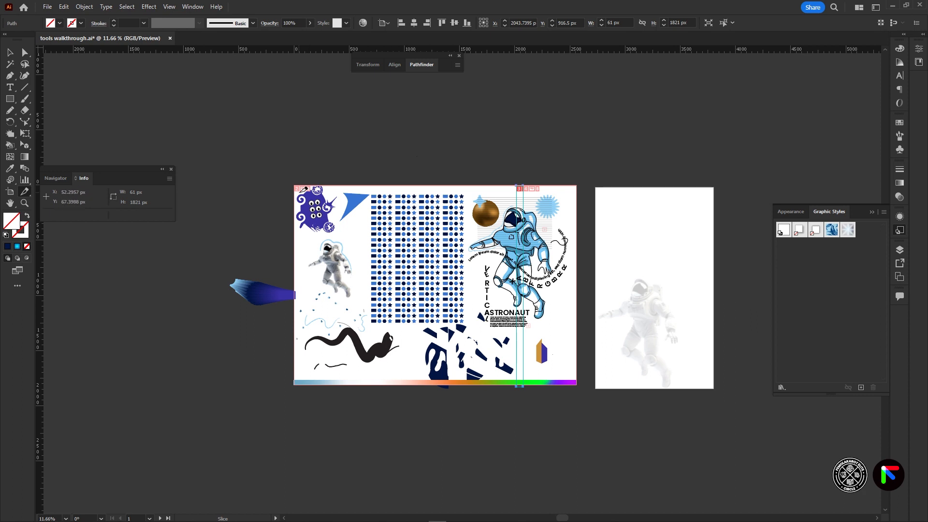
{"action": "left_click", "coordinate": [25, 191]}
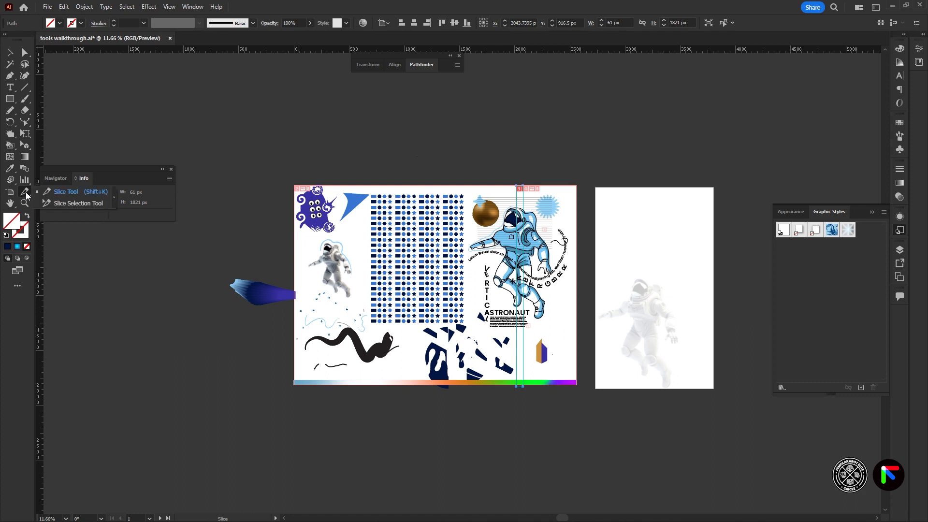
Step: Activate the Slice Selection tool, then demonstrate panning across both artboards and zooming into the illustrated astronaut with the Hand and Zoom tools
{"action": "left_click", "coordinate": [77, 204]}
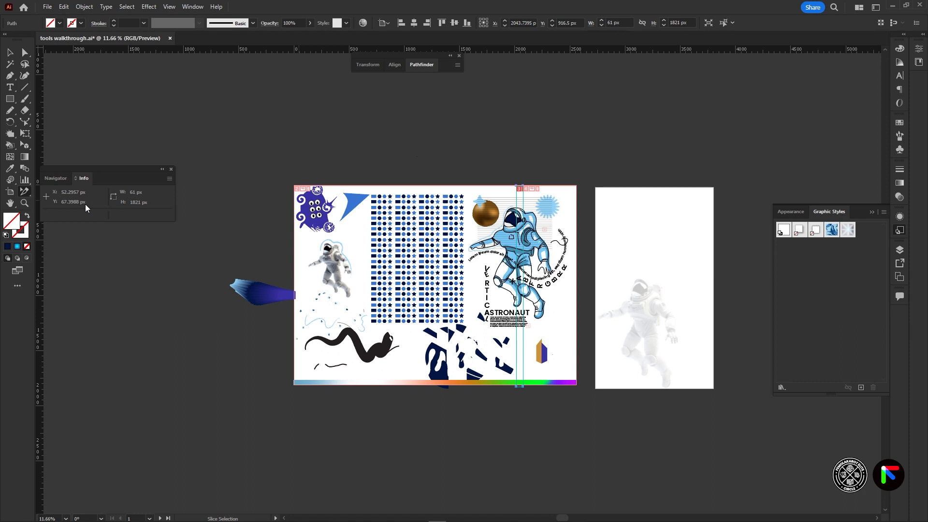
{"action": "left_click", "coordinate": [10, 203]}
{"action": "left_click_drag", "start_coordinate": [717, 391], "coordinate": [545, 400]}
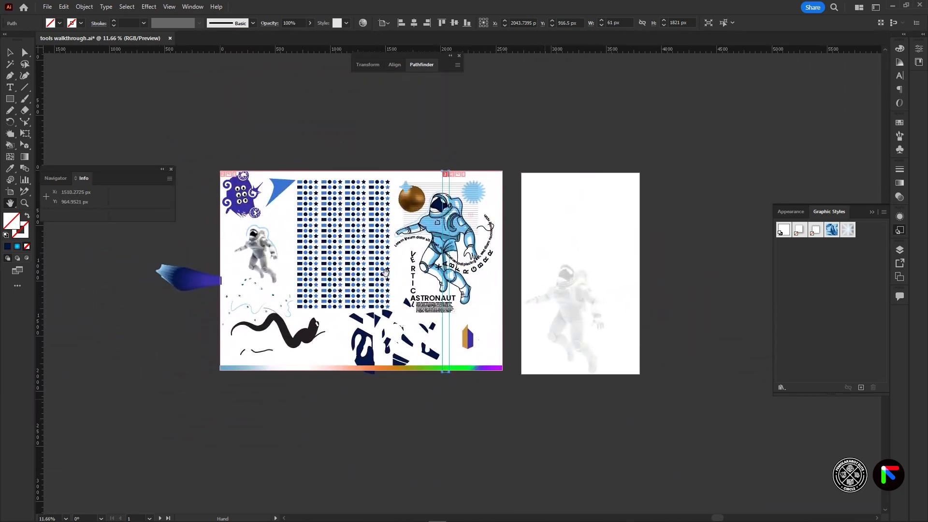
{"action": "key", "text": "z"}
{"action": "left_click_drag", "start_coordinate": [399, 300], "coordinate": [314, 508]}
{"action": "left_click_drag", "start_coordinate": [314, 87], "coordinate": [152, 484]}
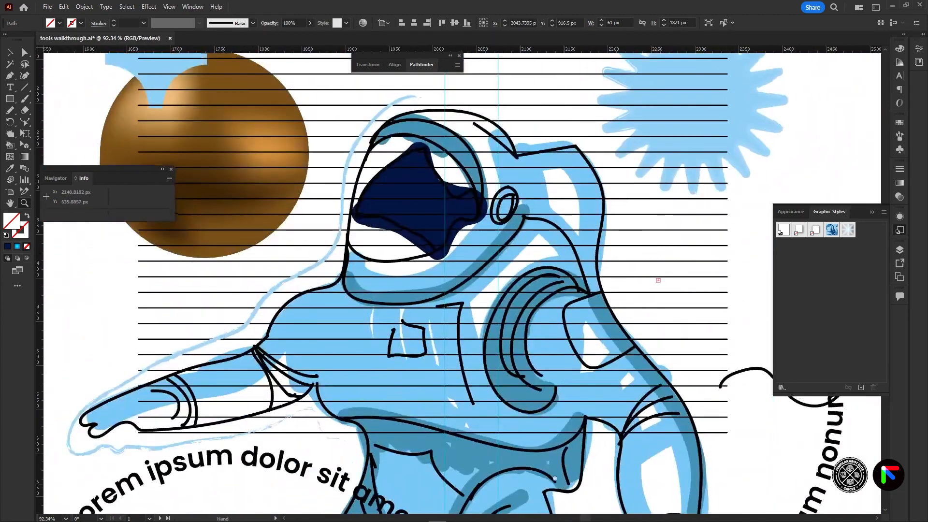
{"action": "left_click_drag", "start_coordinate": [152, 254], "coordinate": [604, 187]}
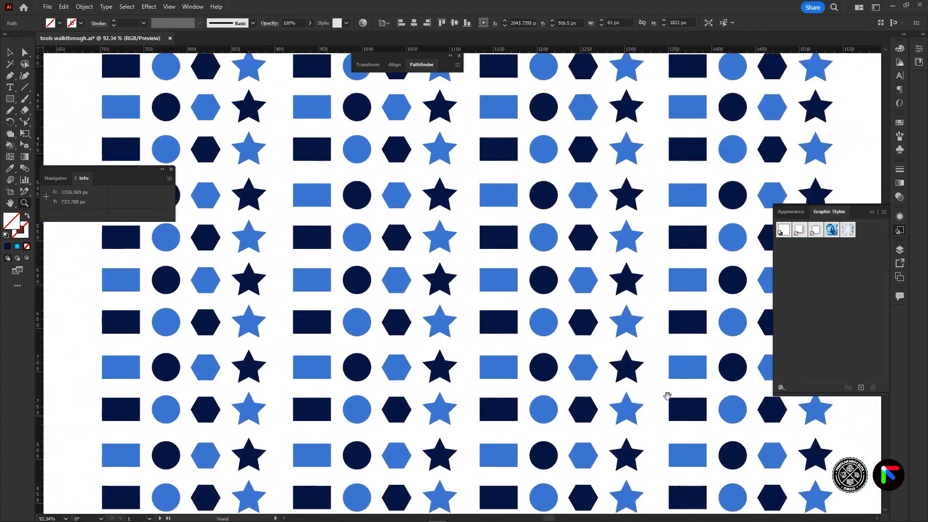
{"action": "left_click_drag", "start_coordinate": [668, 396], "coordinate": [243, 329]}
{"action": "left_click_drag", "start_coordinate": [671, 354], "coordinate": [357, 489]}
{"action": "left_click_drag", "start_coordinate": [290, 339], "coordinate": [411, 413]}
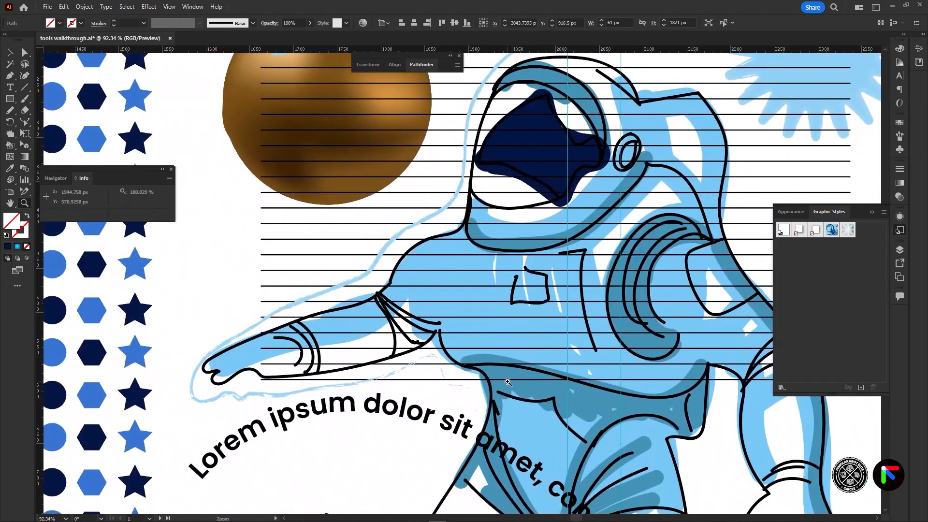
Step: Tilt the canvas about 20° with the Rotate View tool, then reset the view rotation to 0°
{"action": "left_click", "coordinate": [11, 206]}
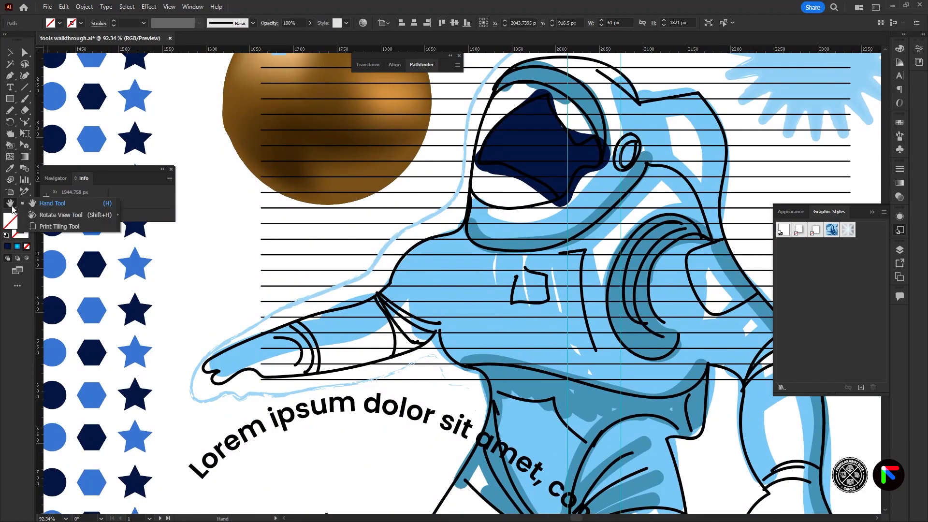
{"action": "left_click", "coordinate": [80, 215]}
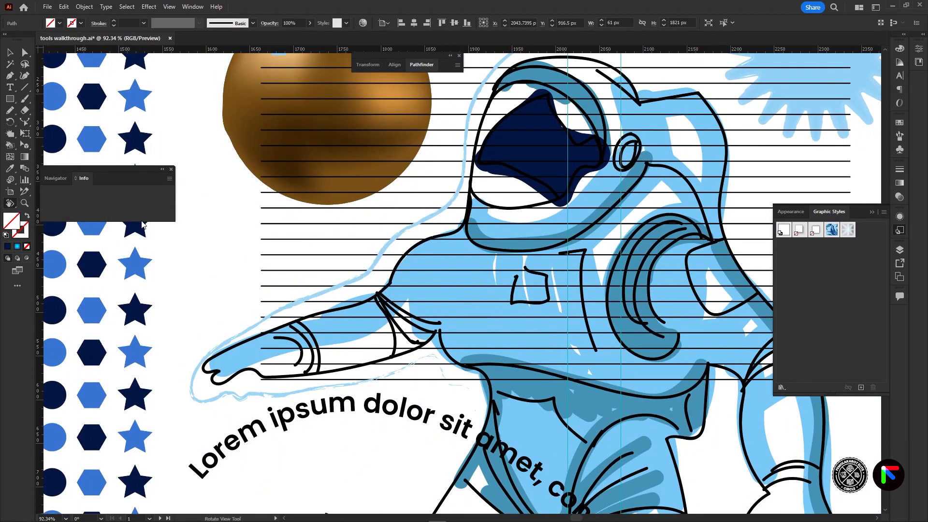
{"action": "left_click_drag", "start_coordinate": [673, 404], "coordinate": [591, 290]}
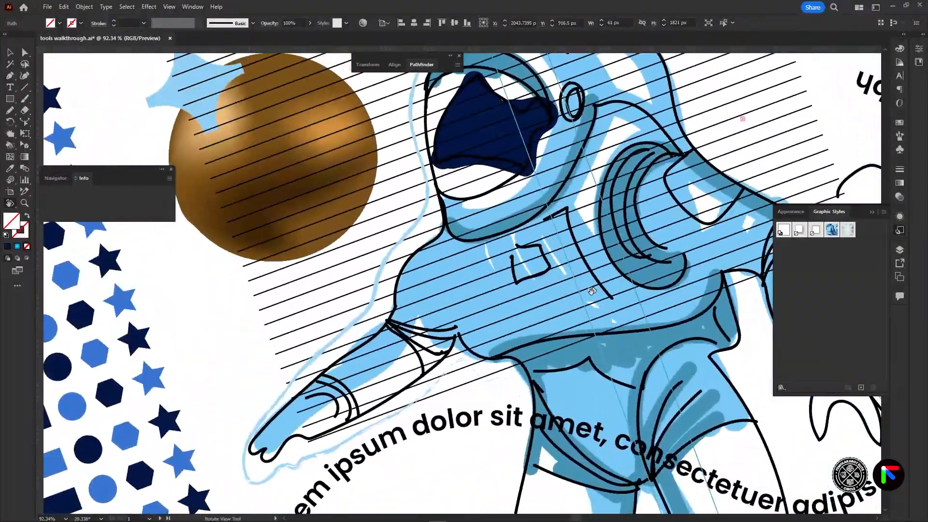
{"action": "left_click", "coordinate": [91, 517]}
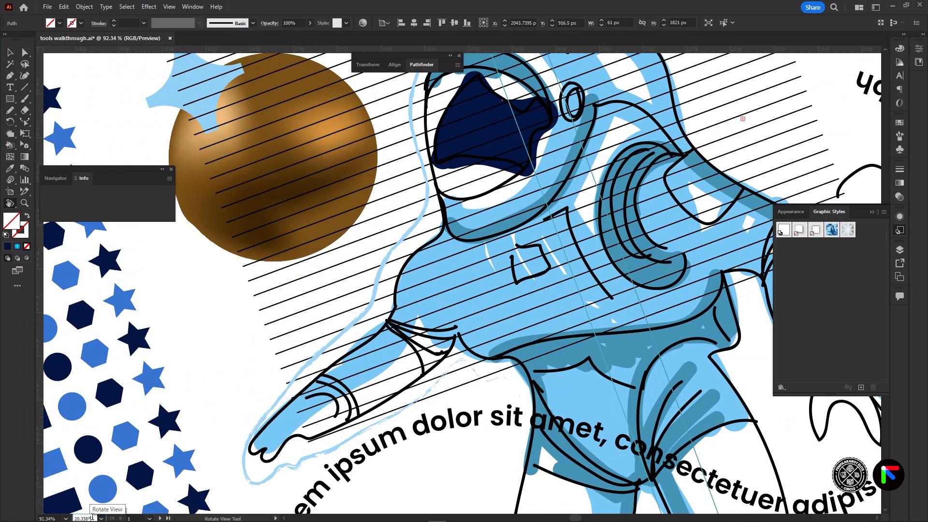
{"action": "left_click_drag", "start_coordinate": [93, 517], "coordinate": [69, 515]}
{"action": "type", "text": "0"}
{"action": "key", "text": "Return"}
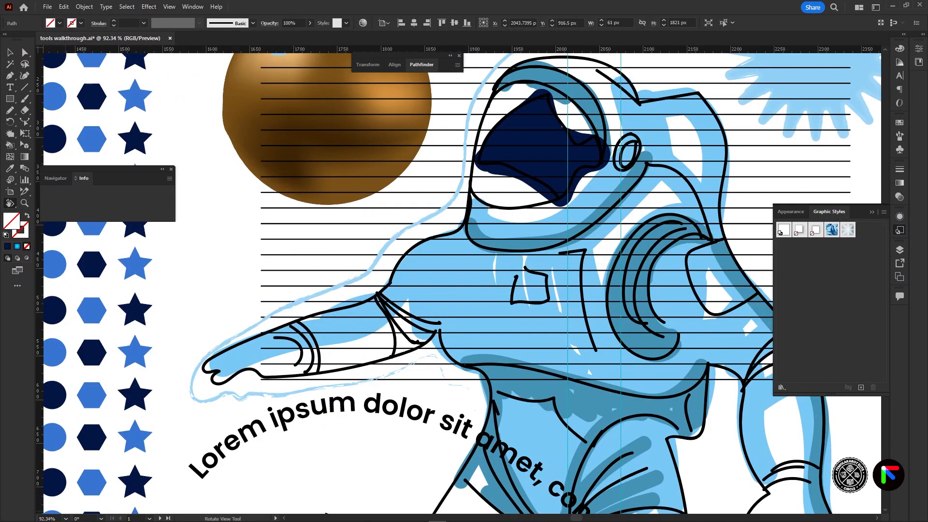
Step: Activate the Print Tiling tool, show the print area around the illustrated astronaut, and demonstrate the Zoom tool
{"action": "left_click", "coordinate": [10, 203]}
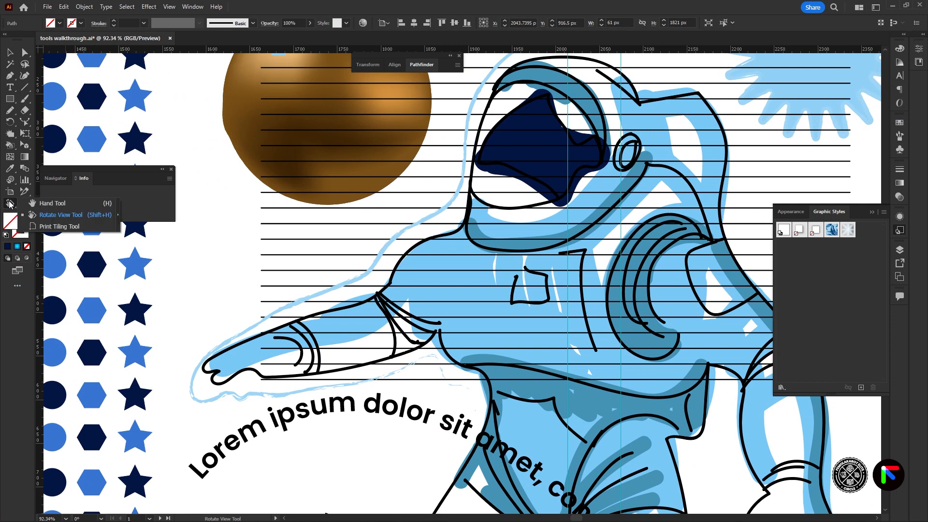
{"action": "left_click", "coordinate": [48, 227]}
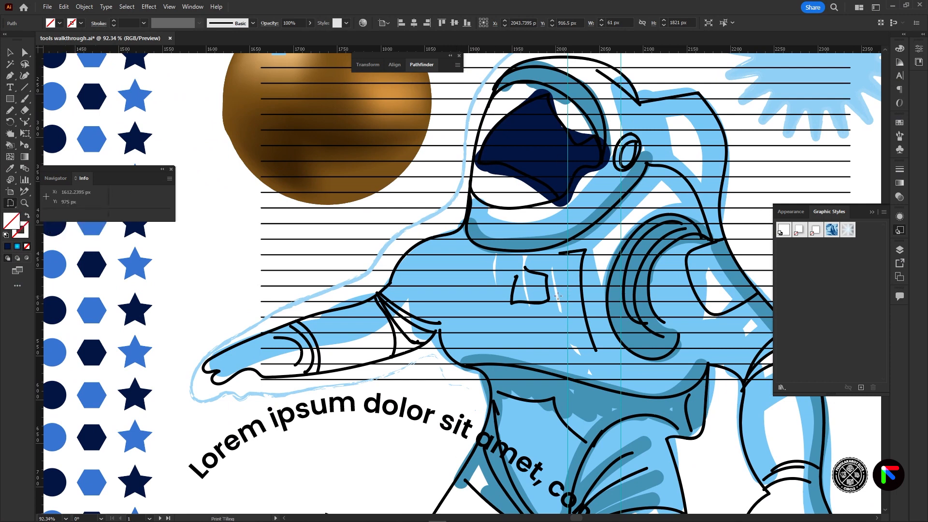
{"action": "key", "text": "z"}
{"action": "left_click_drag", "start_coordinate": [652, 297], "coordinate": [544, 378]}
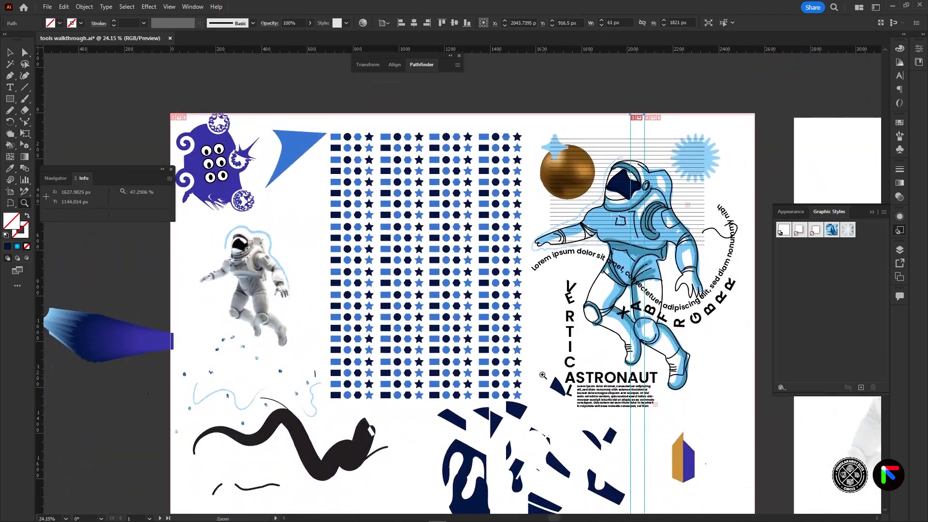
{"action": "left_click", "coordinate": [12, 204]}
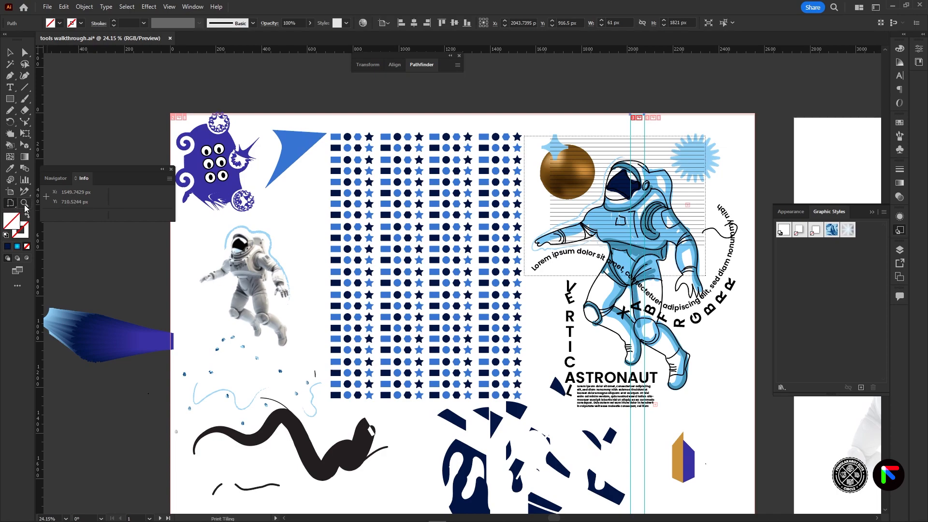
{"action": "left_click", "coordinate": [24, 202]}
{"action": "left_click_drag", "start_coordinate": [454, 349], "coordinate": [443, 330]}
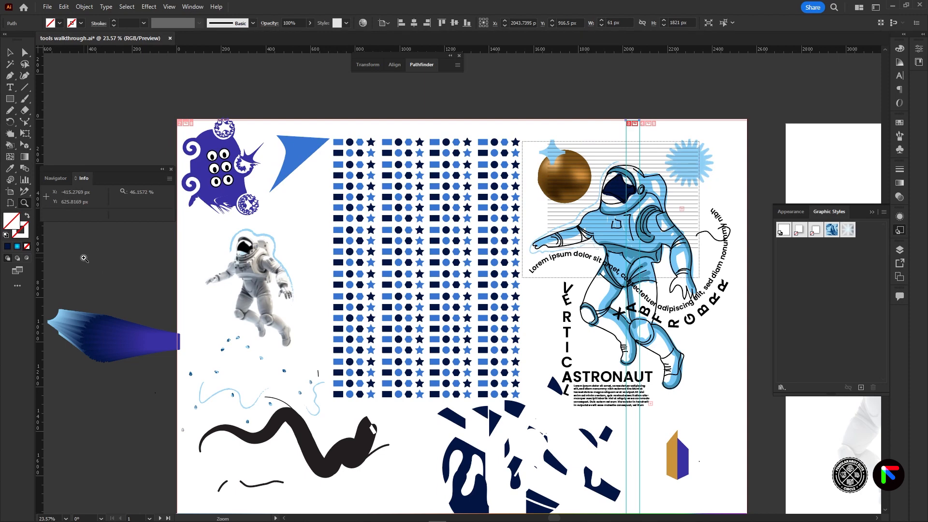
Step: Fill the purple face of the small gold-and-purple shape below the illustrated astronaut with bright green 00F46E
{"action": "left_click", "coordinate": [10, 52]}
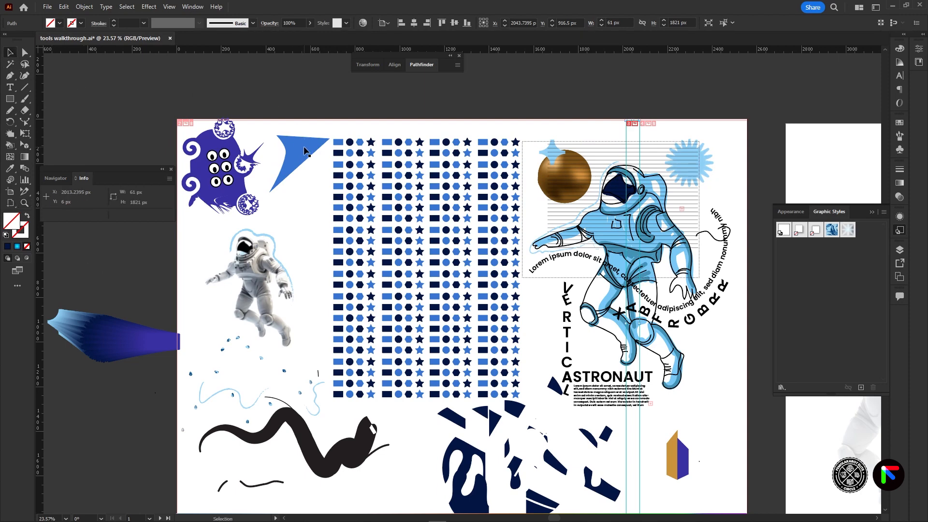
{"action": "left_click", "coordinate": [683, 465]}
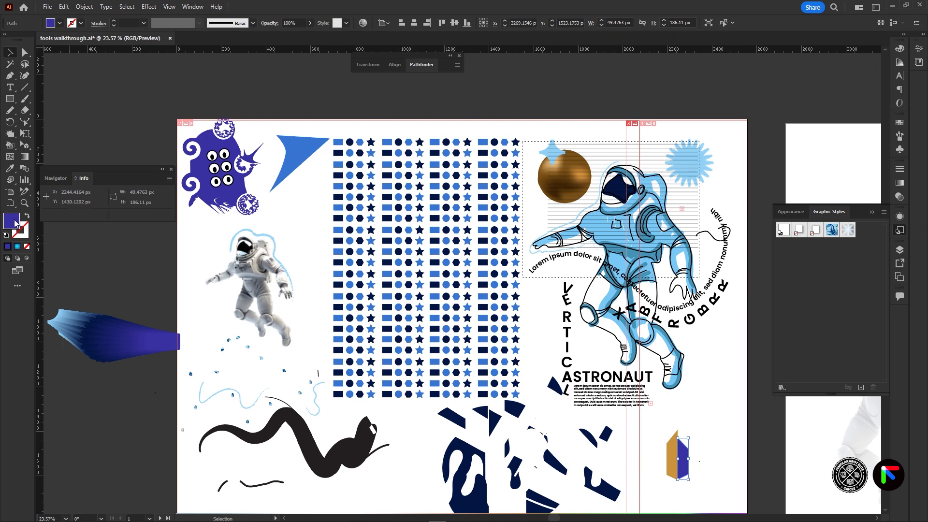
{"action": "double_click", "coordinate": [14, 224]}
{"action": "mouse_move", "coordinate": [417, 239]}
{"action": "left_mouse_down"}
{"action": "mouse_move", "coordinate": [366, 238]}
{"action": "mouse_move", "coordinate": [476, 277]}
{"action": "left_mouse_up"}
{"action": "left_click", "coordinate": [566, 204]}
{"action": "double_click", "coordinate": [14, 223]}
{"action": "left_click_drag", "start_coordinate": [445, 290], "coordinate": [468, 207]}
{"action": "left_click", "coordinate": [564, 201]}
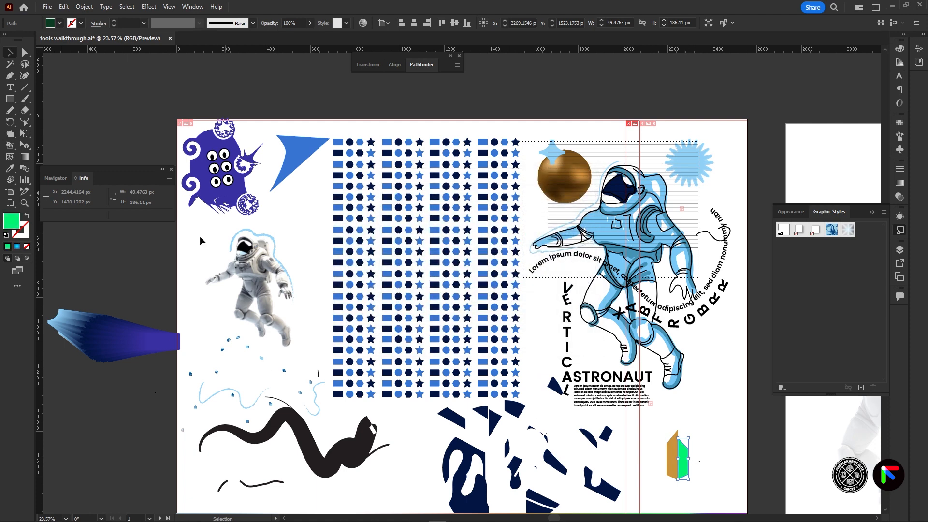
Step: Check the green face's fill colour without changing it, and give the face a red stroke, ED1B1B
{"action": "left_click", "coordinate": [28, 237]}
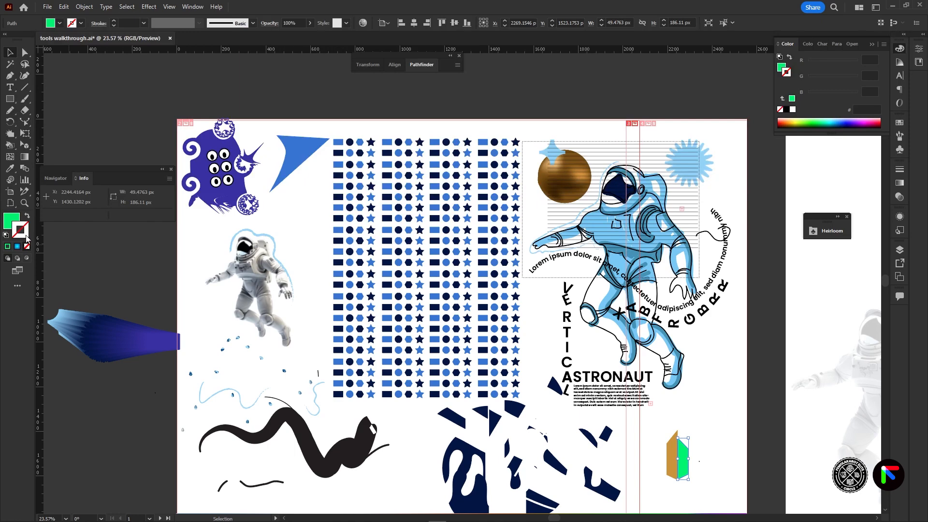
{"action": "double_click", "coordinate": [11, 221]}
{"action": "left_click", "coordinate": [554, 204]}
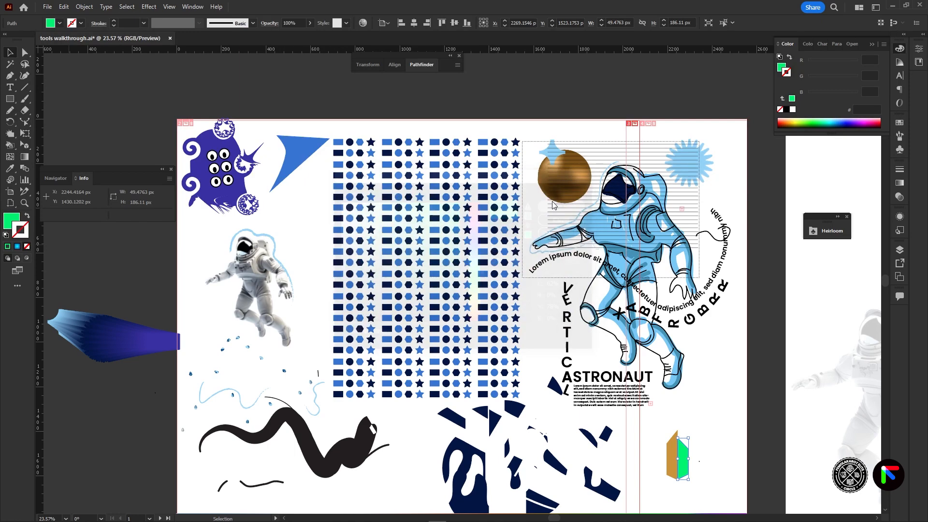
{"action": "double_click", "coordinate": [20, 230]}
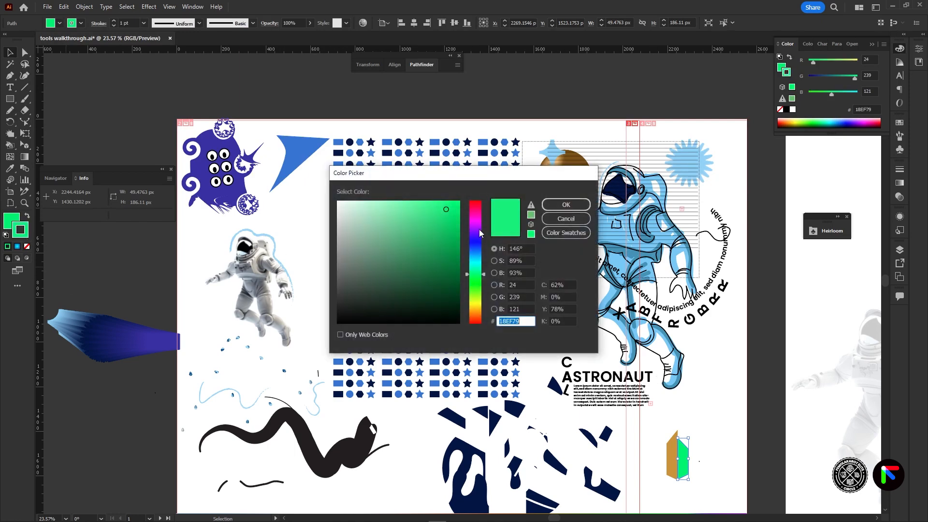
{"action": "left_click_drag", "start_coordinate": [477, 229], "coordinate": [461, 207]}
{"action": "left_click", "coordinate": [565, 206]}
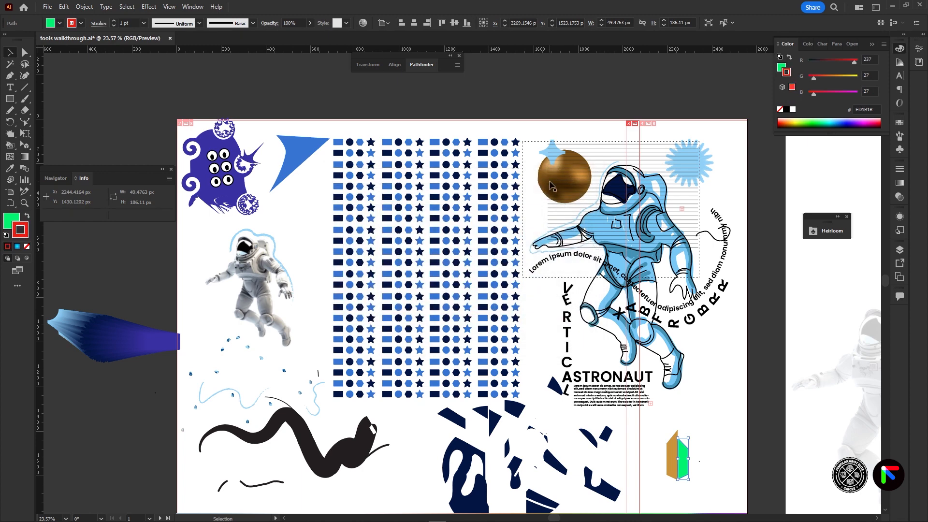
Step: Raise the face's red stroke weight to 7 pt and clear the selection
{"action": "left_click", "coordinate": [114, 21]}
{"action": "left_click", "coordinate": [114, 21]}
{"action": "left_click", "coordinate": [114, 21]}
{"action": "left_click", "coordinate": [115, 22]}
{"action": "left_click", "coordinate": [114, 21]}
{"action": "left_click", "coordinate": [114, 22]}
{"action": "key", "text": "ctrl+shift+a"}
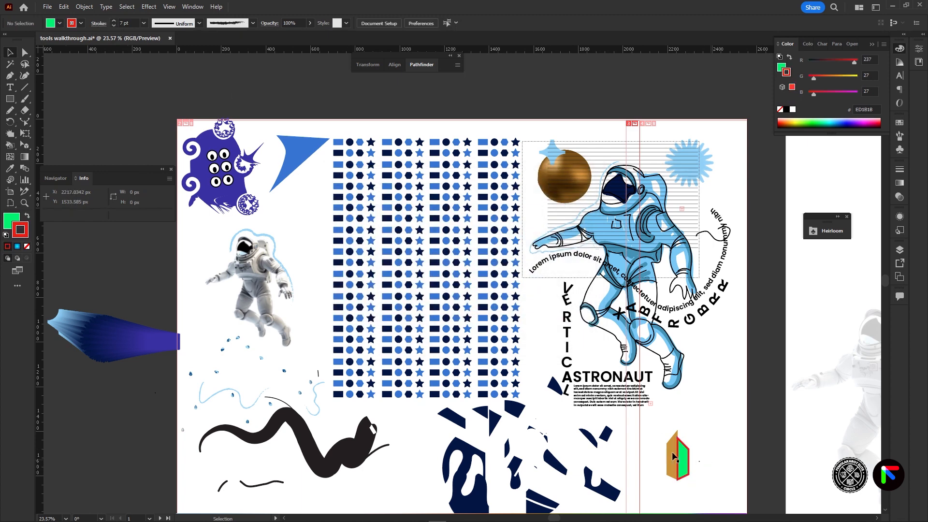
Step: Swap the fill and stroke colours with nothing selected, then swap them on the small shape's green face and deselect it
{"action": "left_click", "coordinate": [28, 217]}
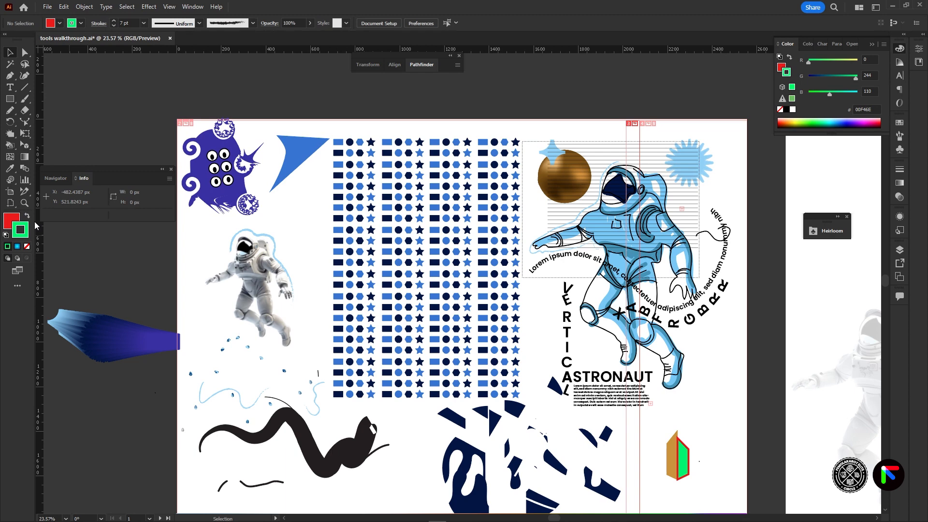
{"action": "left_click", "coordinate": [685, 463]}
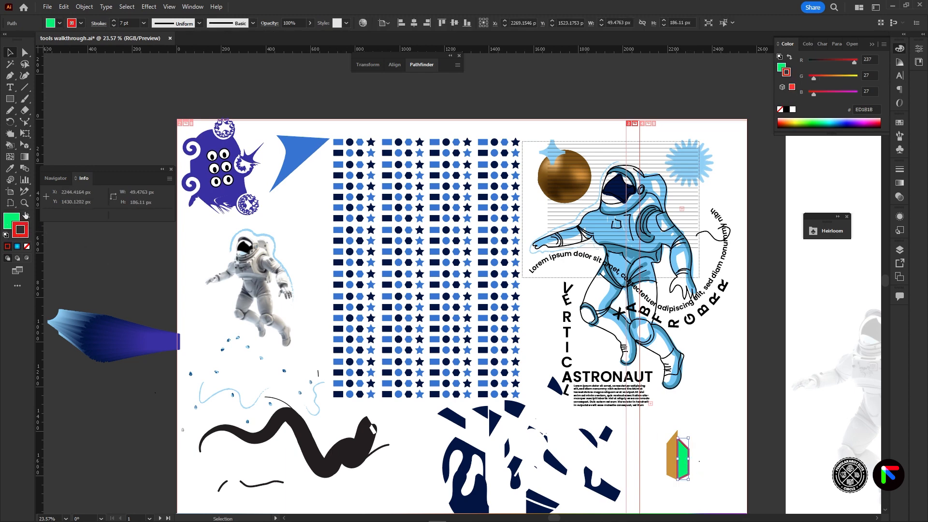
{"action": "left_click", "coordinate": [27, 215]}
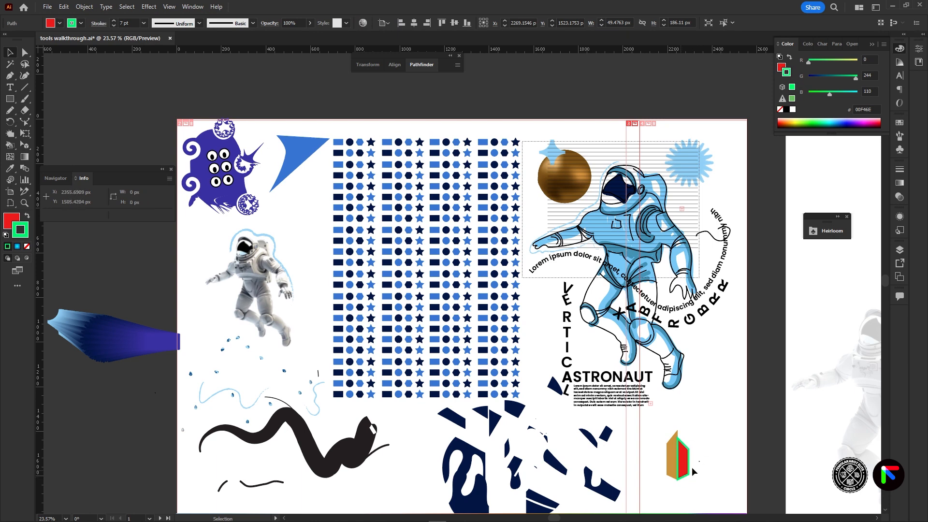
{"action": "left_click", "coordinate": [663, 486]}
Step: Restore the default white fill and black stroke, first with nothing selected and then on the small shape's red face
{"action": "key", "text": "d"}
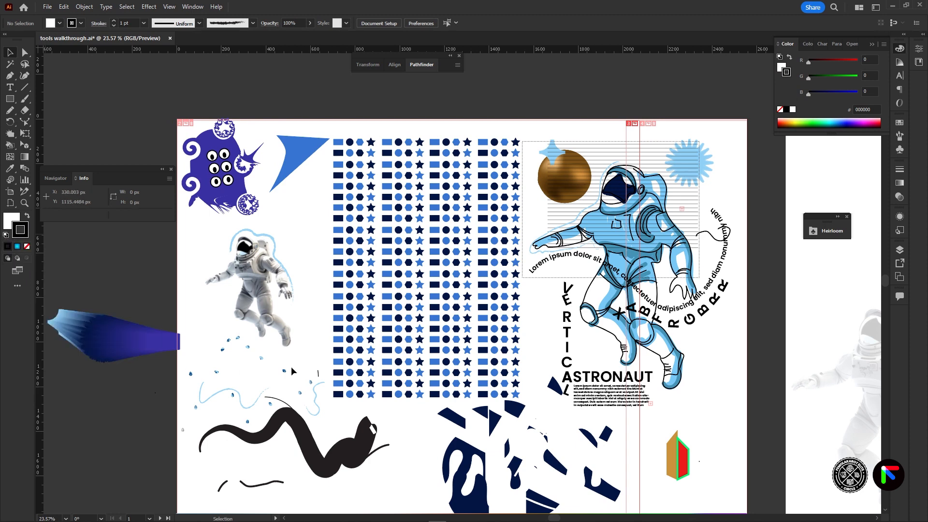
{"action": "left_click", "coordinate": [683, 459]}
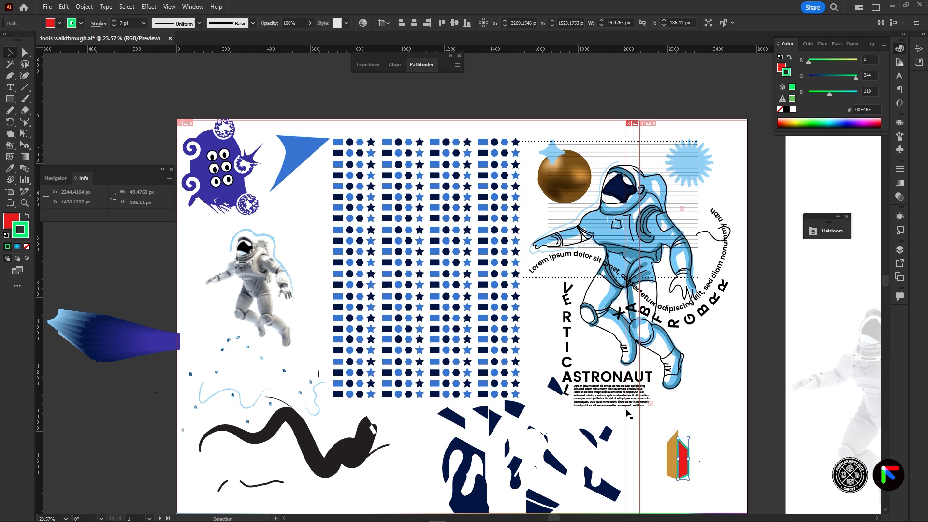
{"action": "left_click", "coordinate": [7, 236]}
{"action": "left_click", "coordinate": [706, 465]}
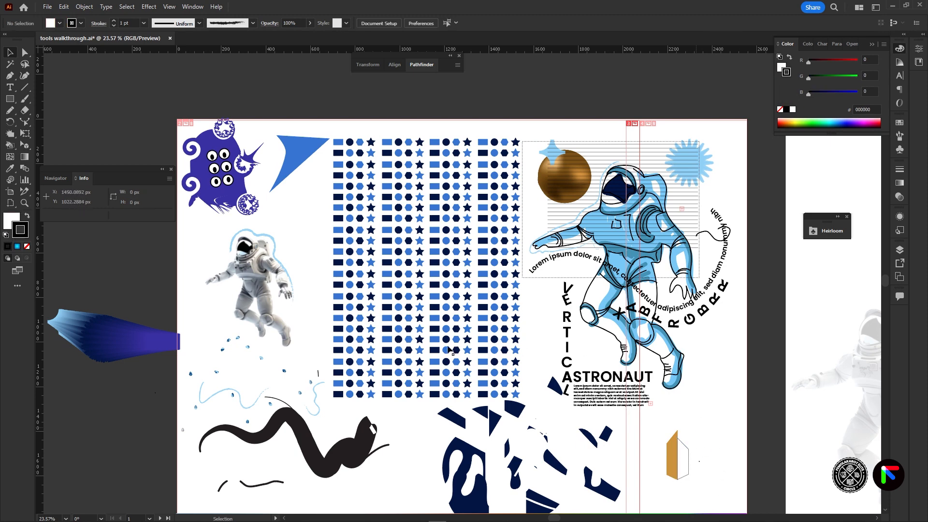
Step: With nothing selected, set the current fill to None and then to green 10E56B
{"action": "left_click", "coordinate": [9, 221]}
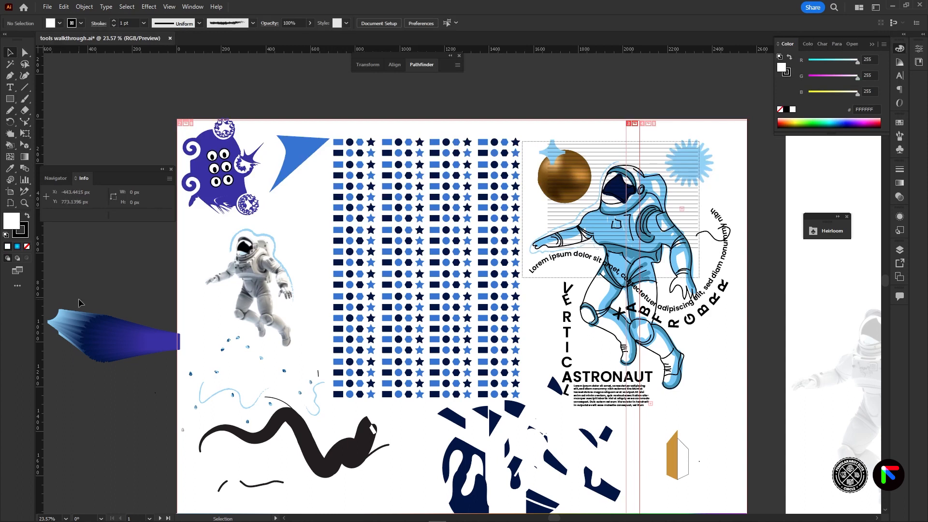
{"action": "left_click", "coordinate": [28, 247]}
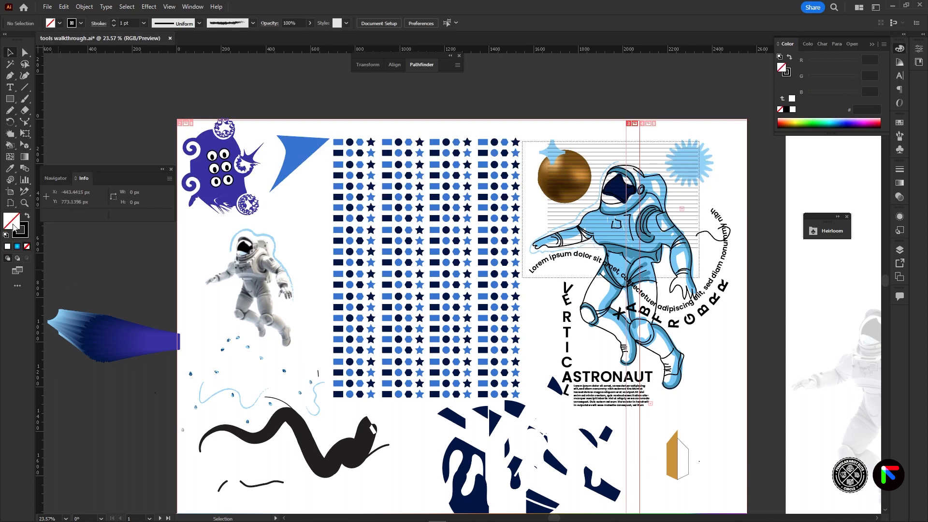
{"action": "double_click", "coordinate": [13, 225]}
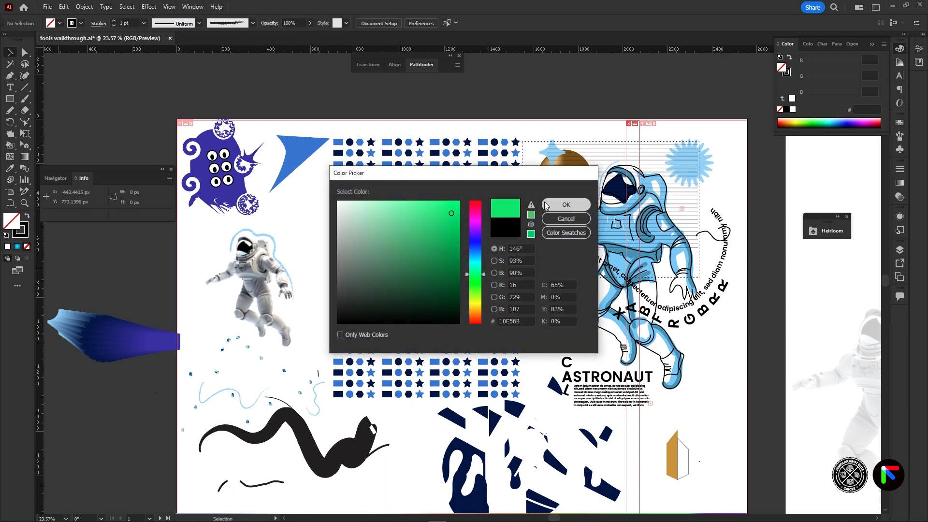
{"action": "left_click", "coordinate": [554, 205]}
Step: Select the white face of the small shape and fill it with green 2FF483
{"action": "left_click", "coordinate": [686, 458]}
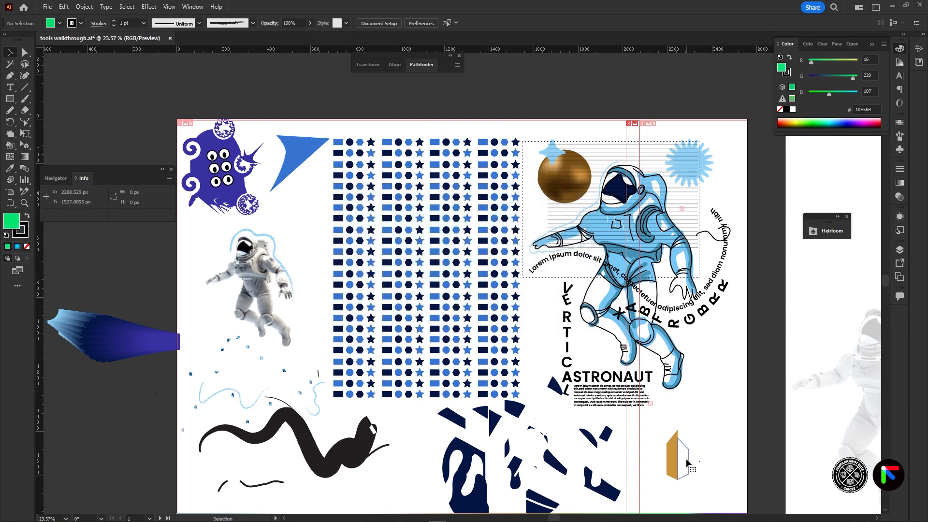
{"action": "double_click", "coordinate": [14, 223]}
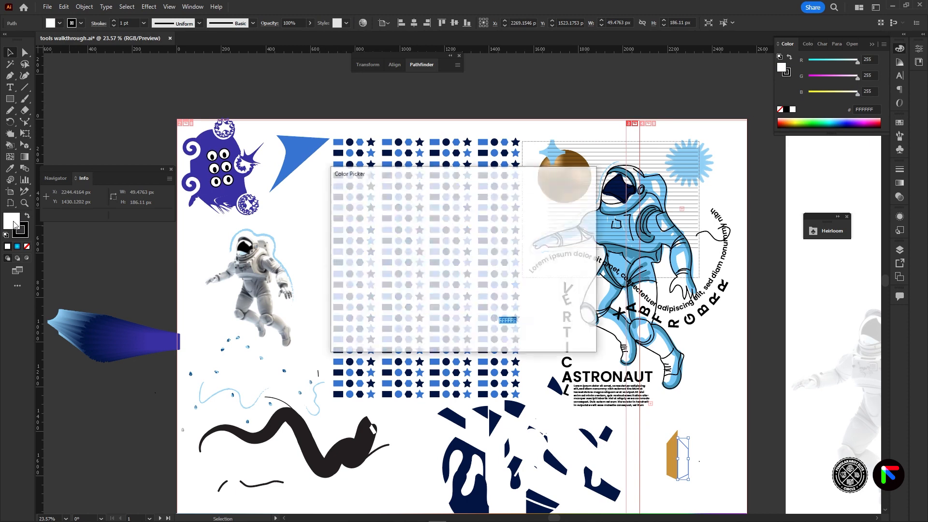
{"action": "left_click", "coordinate": [436, 205]}
{"action": "left_click", "coordinate": [564, 203]}
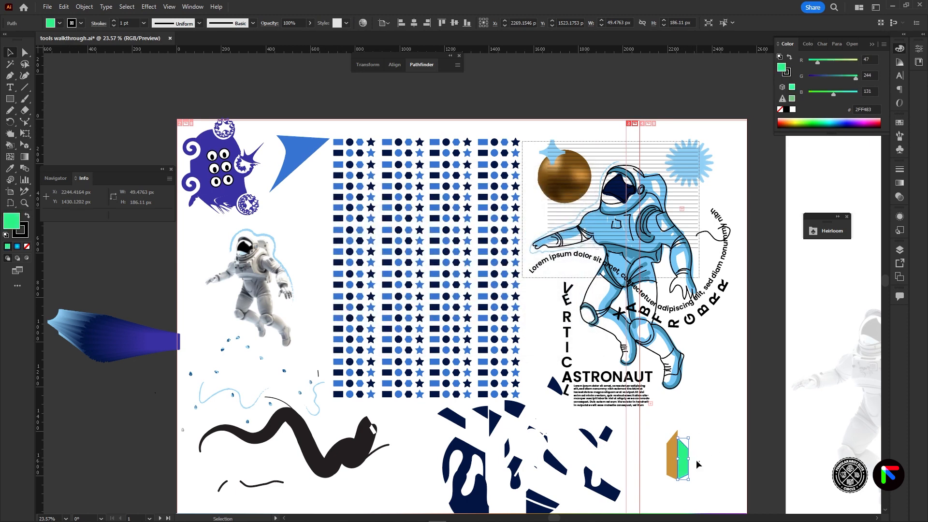
Step: Remove the fill from the small shape's green face, try moving the face away, and undo the move
{"action": "left_click", "coordinate": [26, 246]}
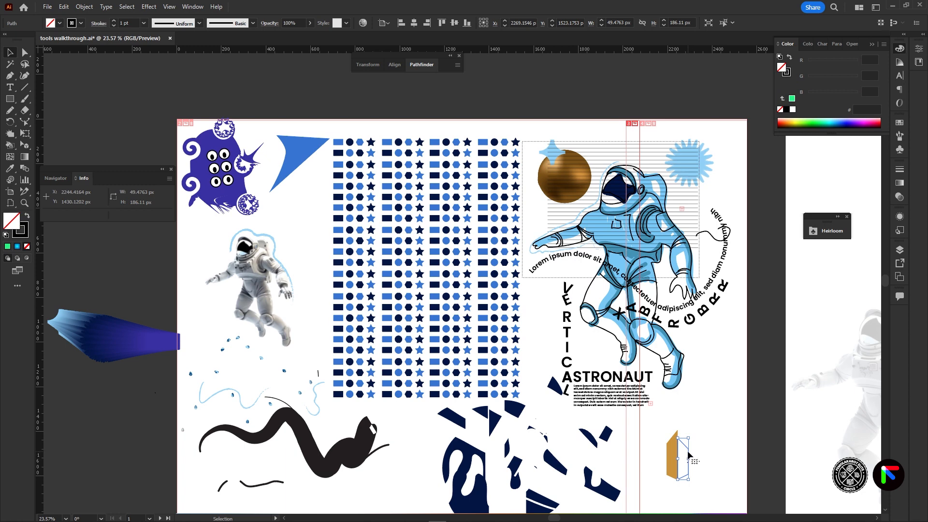
{"action": "left_click_drag", "start_coordinate": [687, 454], "coordinate": [758, 430]}
{"action": "left_click", "coordinate": [757, 429]}
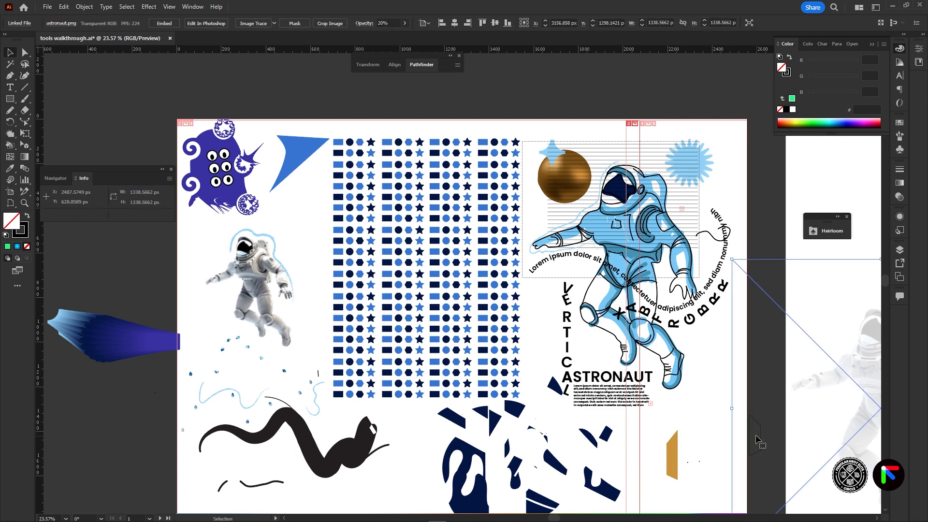
{"action": "key", "text": "ctrl+z"}
{"action": "key", "text": "ctrl+z"}
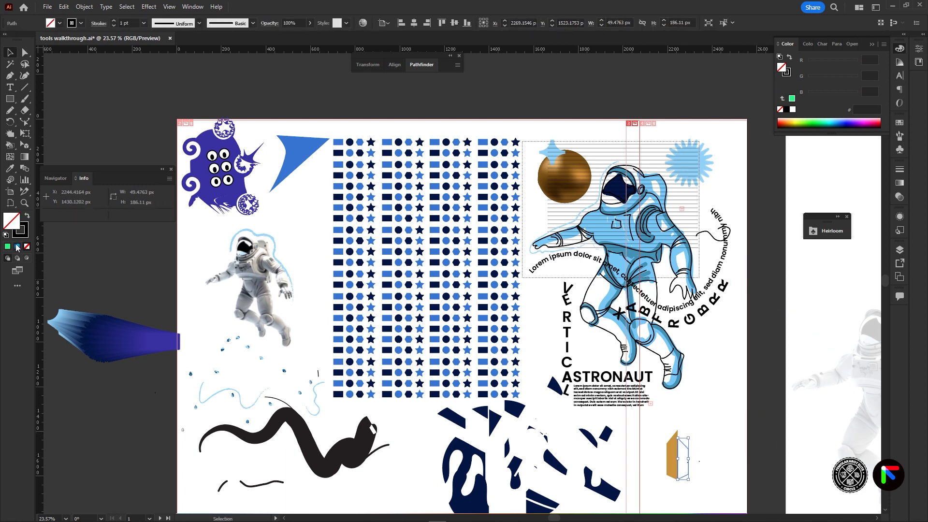
Step: Fill the small shape's unfilled face with the cyan-to-blue gradient and look at the swatches for its end stop
{"action": "left_click", "coordinate": [17, 247]}
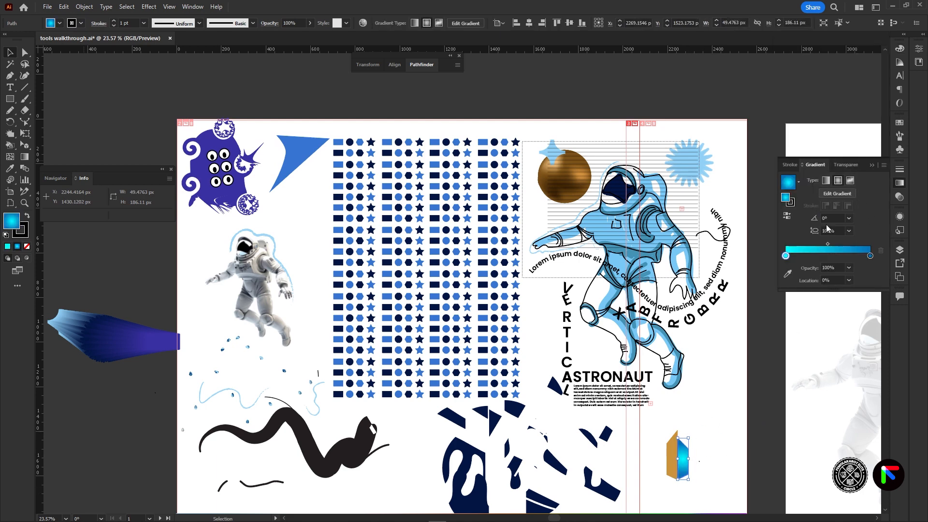
{"action": "double_click", "coordinate": [870, 256]}
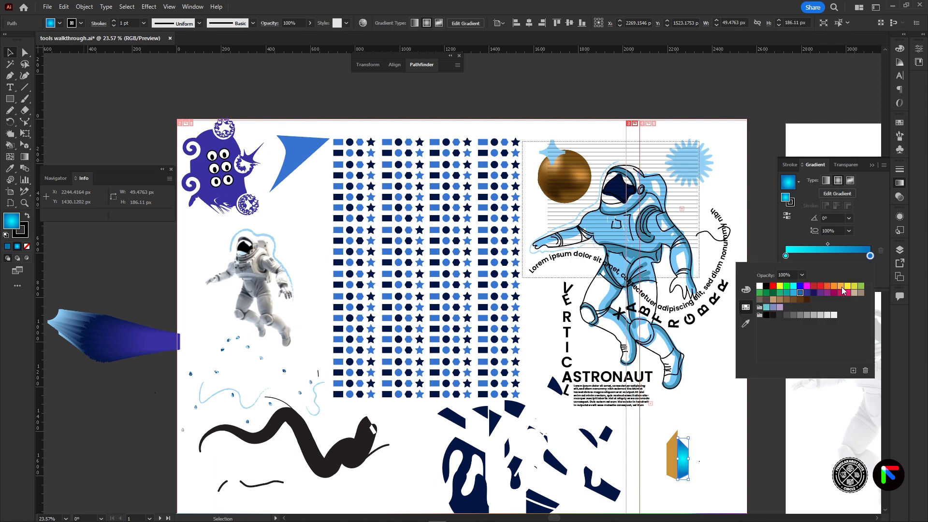
{"action": "left_click", "coordinate": [870, 257]}
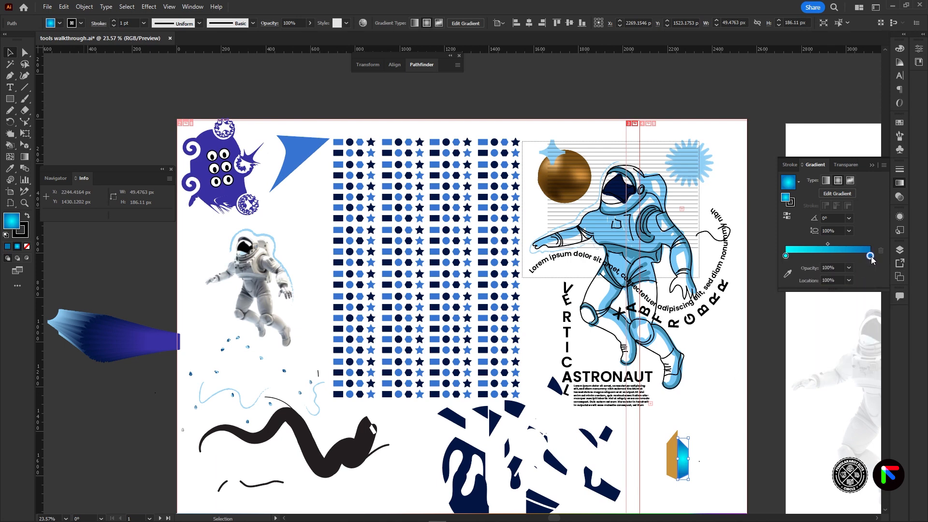
{"action": "double_click", "coordinate": [871, 257]}
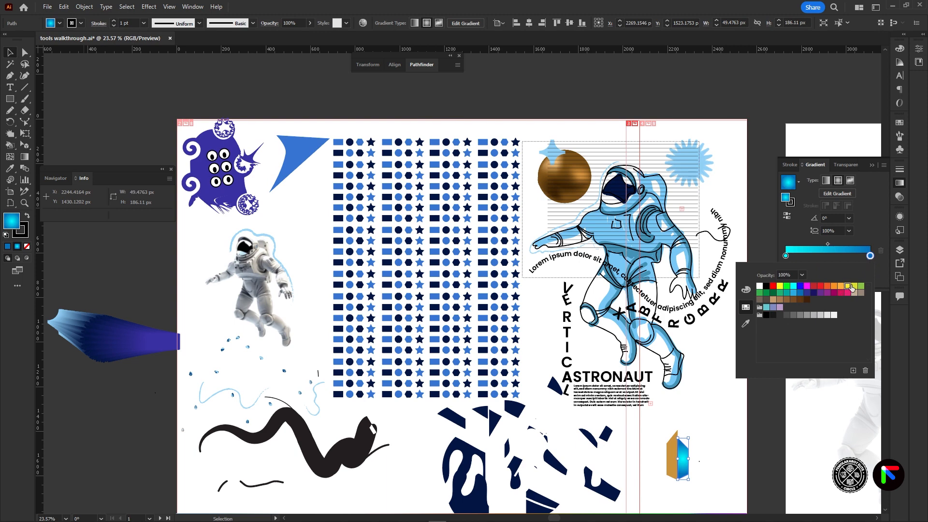
{"action": "left_click", "coordinate": [872, 219]}
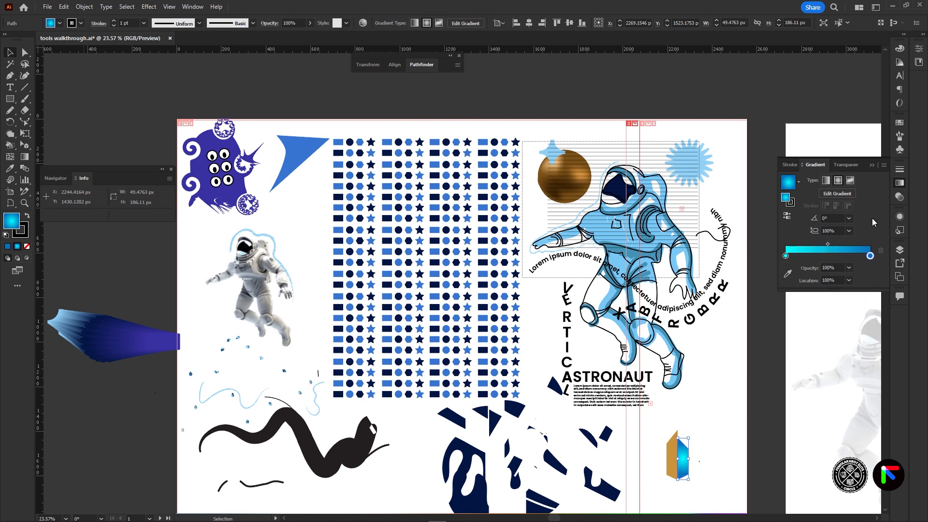
Step: Change the gradient's starting colour stop to brown 92422C by setting red 146, green 66 and blue 44
{"action": "double_click", "coordinate": [786, 256]}
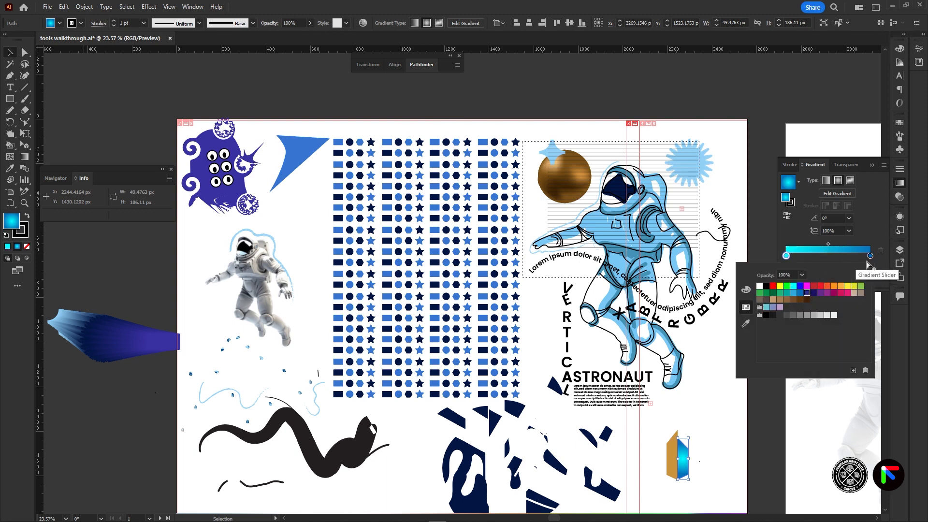
{"action": "left_click", "coordinate": [746, 290]}
{"action": "left_click", "coordinate": [803, 307]}
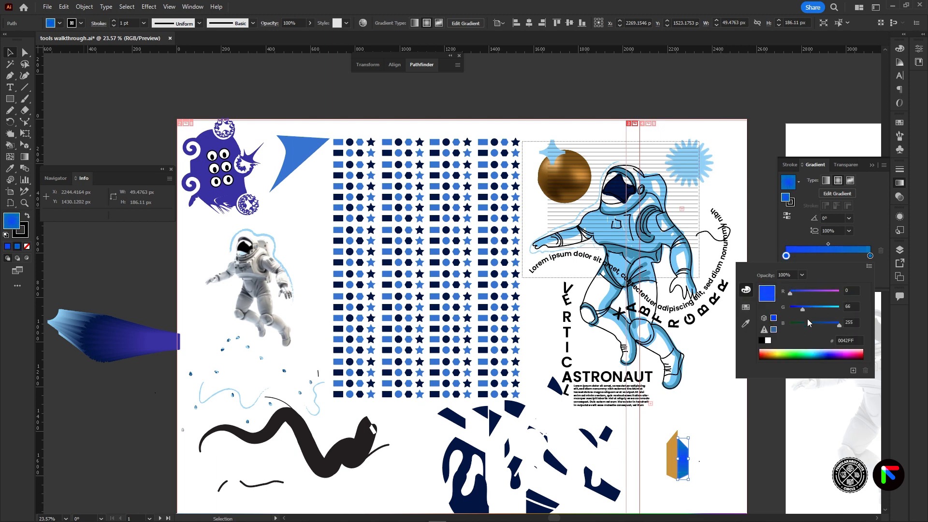
{"action": "left_click", "coordinate": [800, 324]}
{"action": "left_click", "coordinate": [818, 291]}
{"action": "left_click", "coordinate": [871, 256]}
{"action": "double_click", "coordinate": [871, 255]}
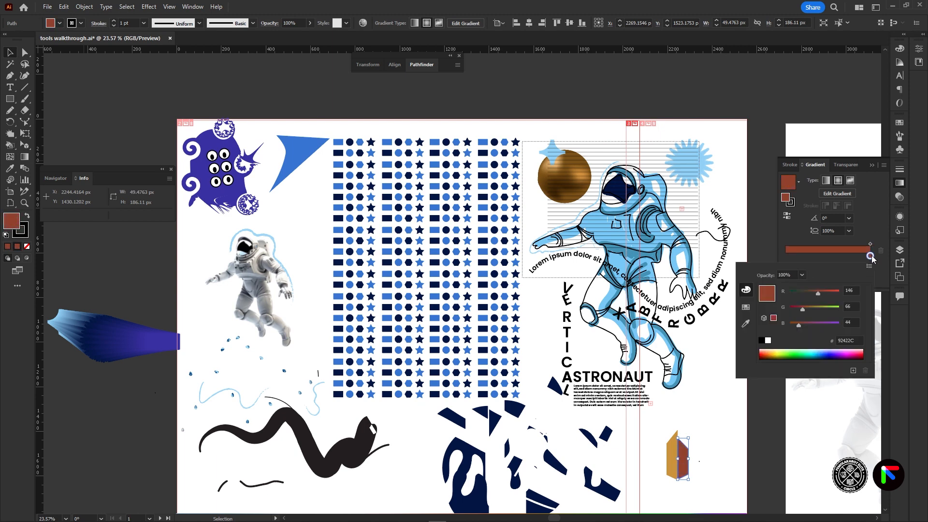
Step: Place a gradient stop at about 27% and change its colour to bright green 92FC2C
{"action": "left_click", "coordinate": [870, 257]}
{"action": "left_click", "coordinate": [808, 256]}
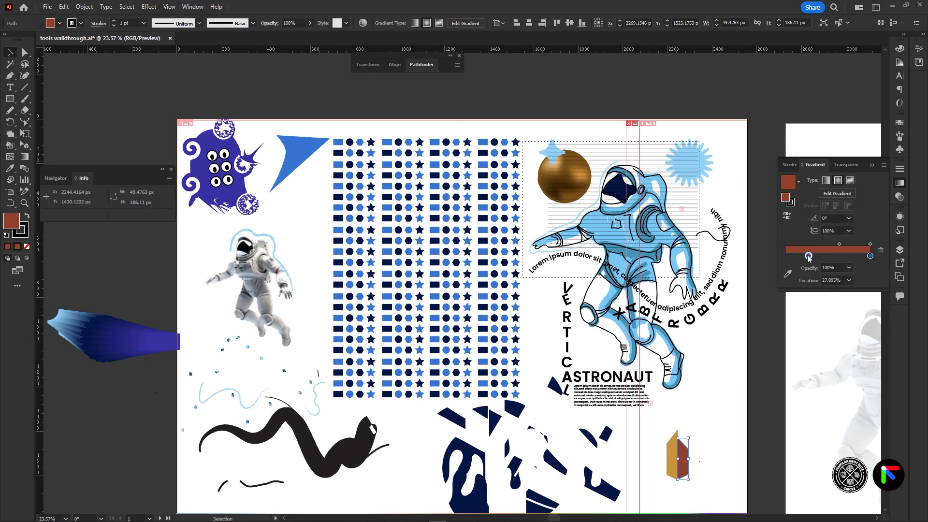
{"action": "double_click", "coordinate": [808, 256]}
{"action": "left_click_drag", "start_coordinate": [815, 308], "coordinate": [843, 301]}
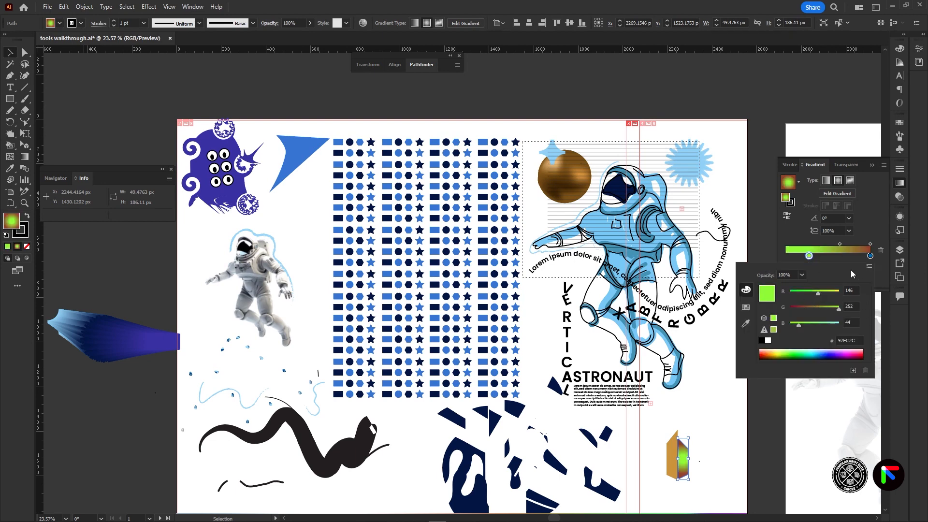
{"action": "left_click", "coordinate": [837, 245]}
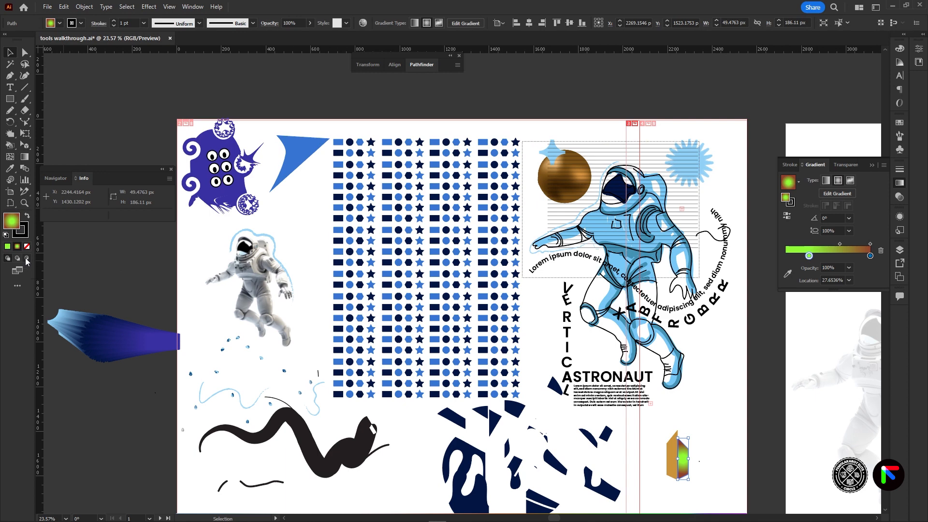
Step: Enable Draw Inside for the small shape's gradient face and draw a rectangle about 264 × 208 px outside it, near the black snake
{"action": "left_click", "coordinate": [26, 258]}
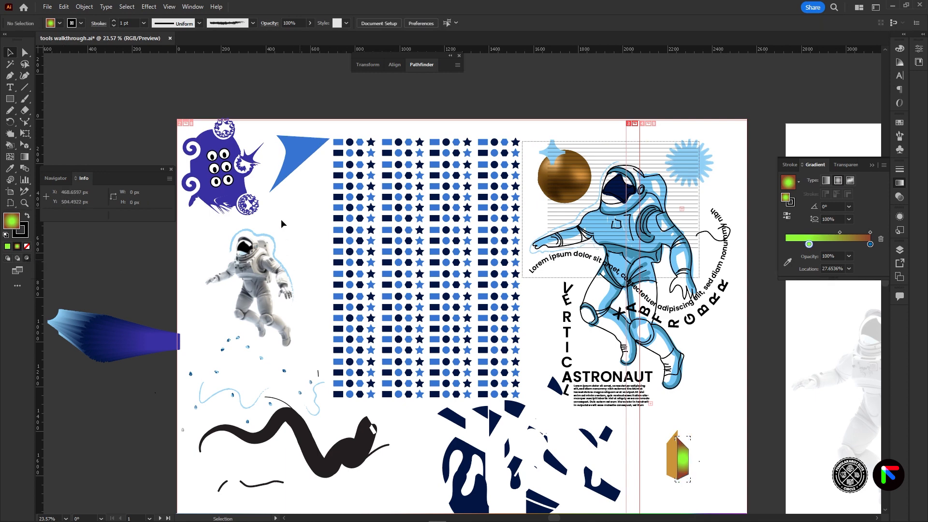
{"action": "left_click", "coordinate": [10, 99]}
{"action": "left_click", "coordinate": [158, 274]}
{"action": "left_click", "coordinate": [487, 283]}
{"action": "left_click_drag", "start_coordinate": [375, 456], "coordinate": [434, 503]}
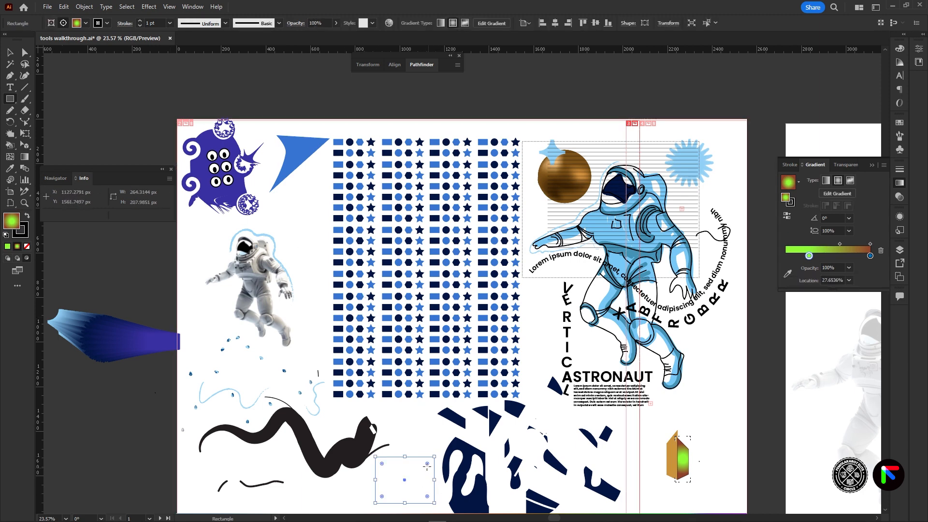
Step: Draw a rounded rectangle about 121 × 165 px next to the black snake in Draw Inside mode and deselect it
{"action": "left_click", "coordinate": [10, 98]}
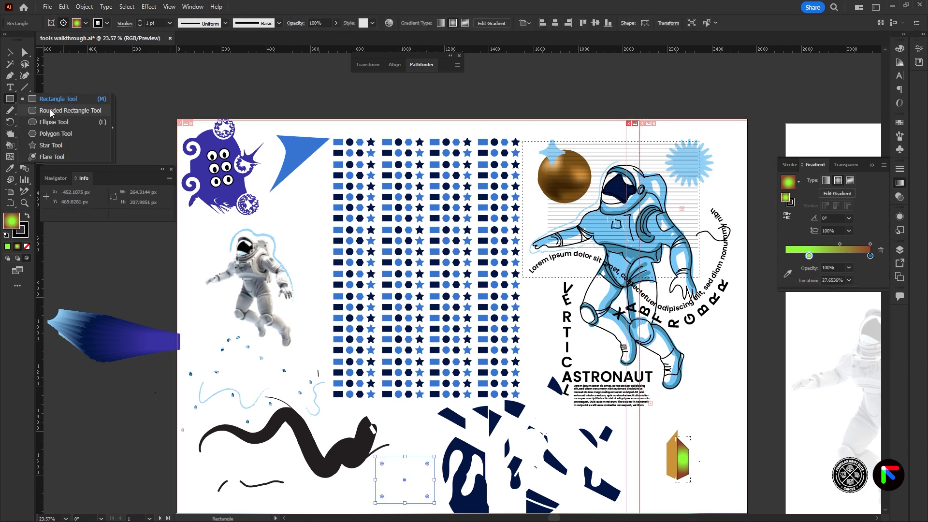
{"action": "left_click", "coordinate": [51, 111]}
{"action": "left_click_drag", "start_coordinate": [428, 446], "coordinate": [401, 482]}
{"action": "left_click", "coordinate": [8, 52]}
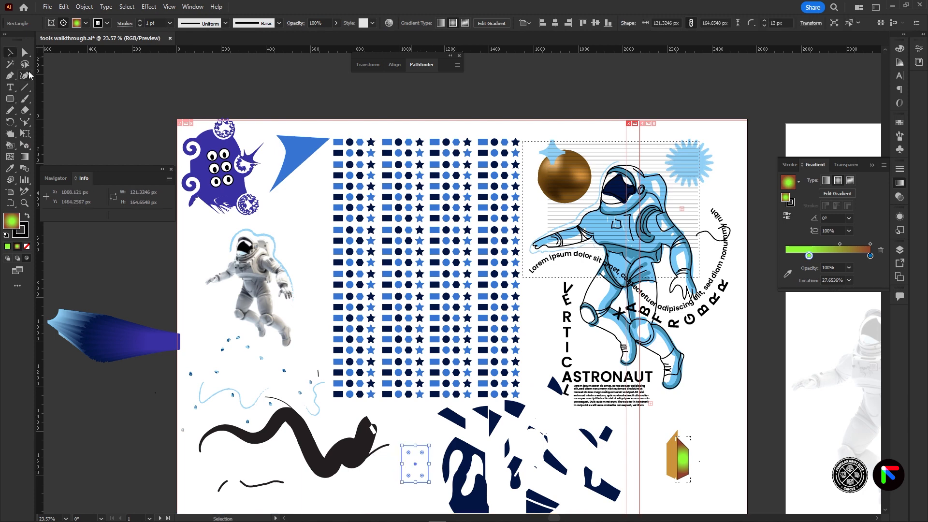
{"action": "left_click", "coordinate": [430, 430]}
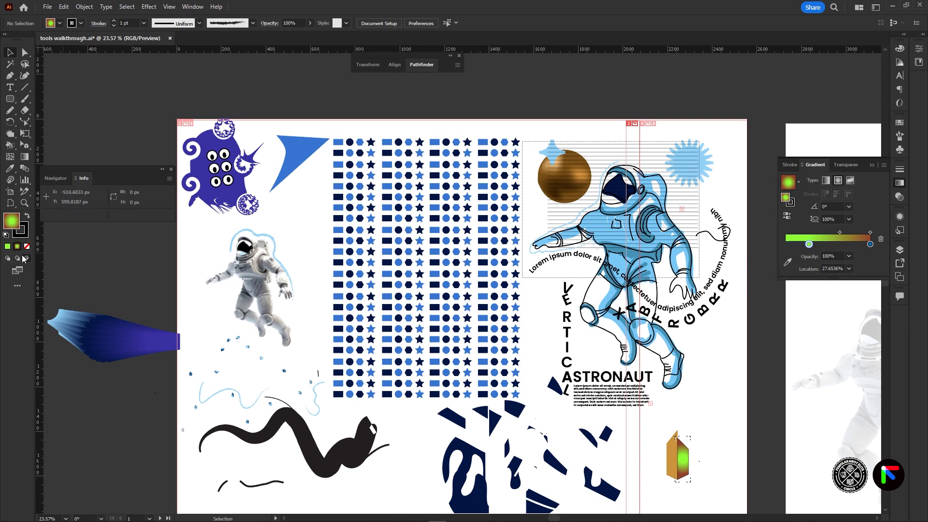
Step: Draw a gradient rounded rectangle next to the black snake and, behind it, a rectangle about 136 × 188 px with solid green 92FC2C fill
{"action": "left_click", "coordinate": [10, 99]}
{"action": "left_click_drag", "start_coordinate": [389, 459], "coordinate": [430, 497]}
{"action": "left_click_drag", "start_coordinate": [10, 99], "coordinate": [48, 99]}
{"action": "left_click_drag", "start_coordinate": [421, 429], "coordinate": [390, 472]}
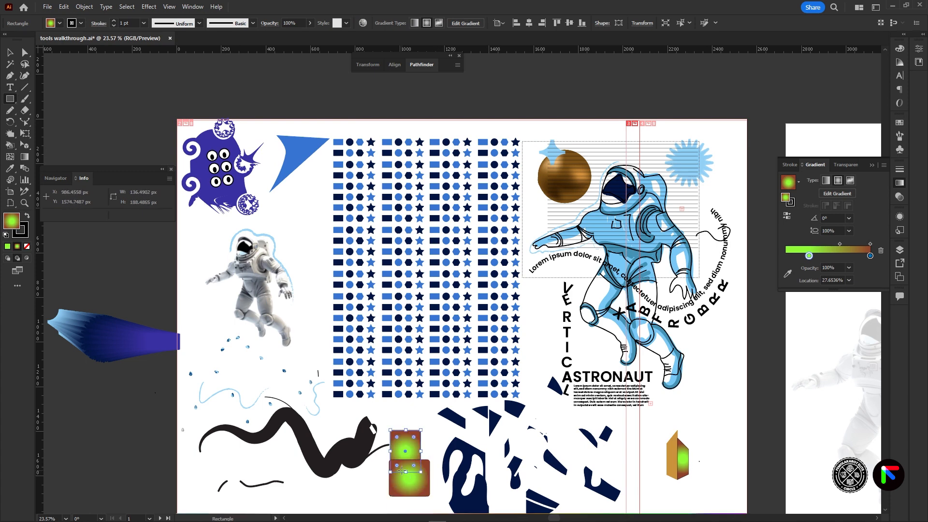
{"action": "left_click", "coordinate": [9, 246]}
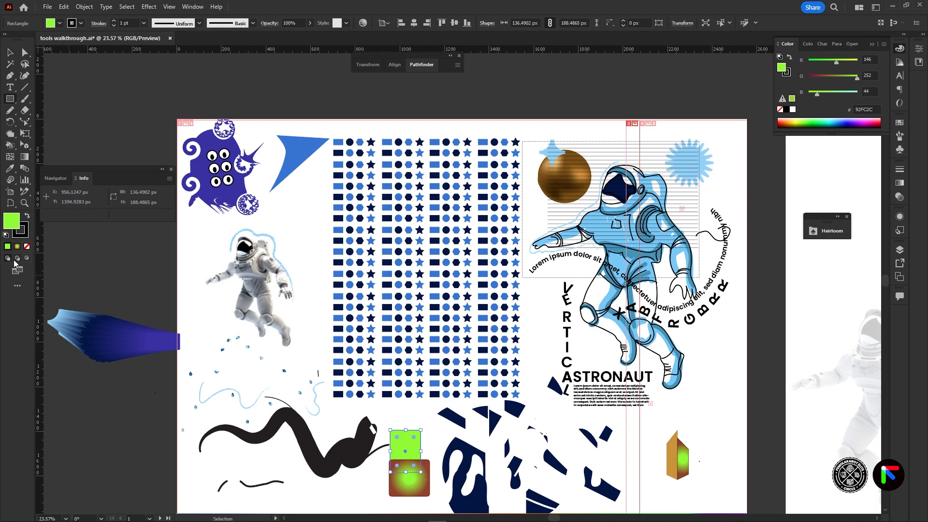
Step: Draw a rectangle about 191 × 108 px below the snake and apply the rounded rectangle's gradient to it with the Eyedropper
{"action": "left_click_drag", "start_coordinate": [320, 485], "coordinate": [363, 509]}
{"action": "key", "text": "i"}
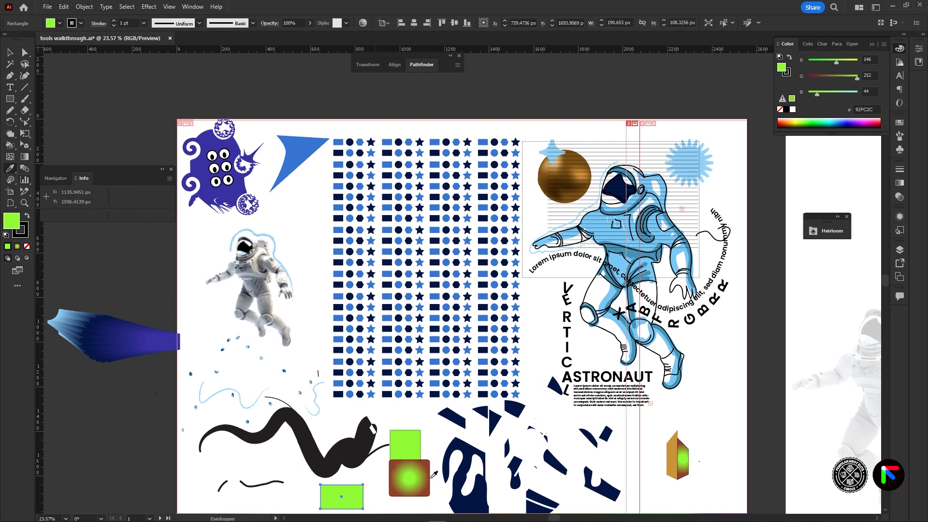
{"action": "left_click", "coordinate": [428, 477]}
Step: Draw a rectangle about 87 × 130 px over the new gradient rectangle, fill it with solid green 92FC2C, and deselect it
{"action": "key", "text": "m"}
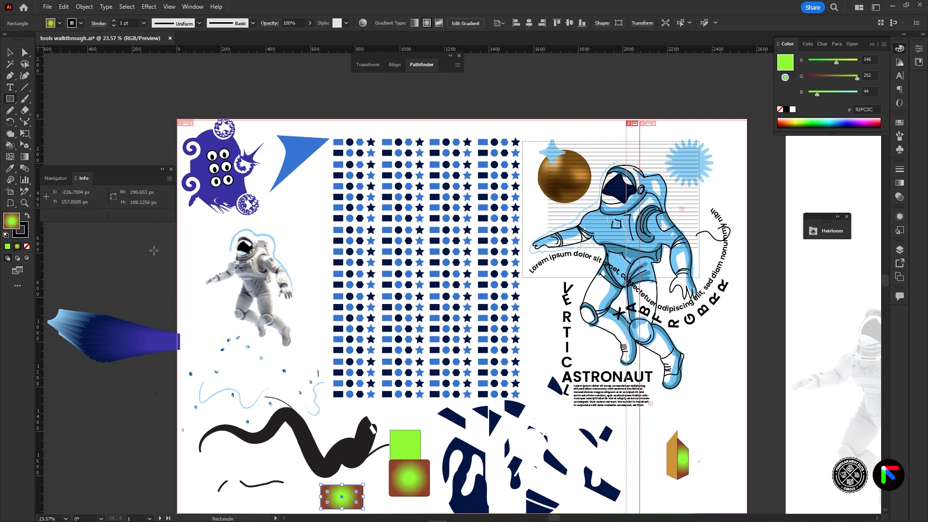
{"action": "left_click_drag", "start_coordinate": [332, 473], "coordinate": [353, 503]}
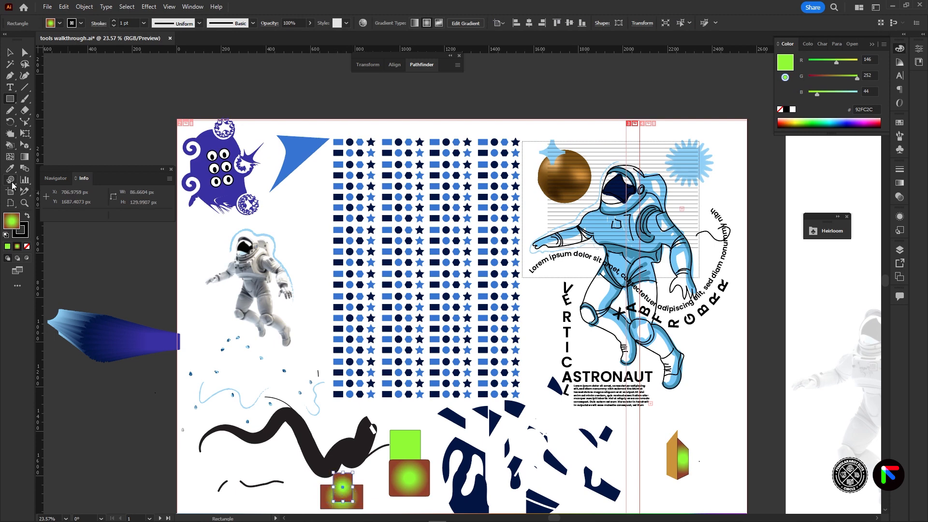
{"action": "left_click", "coordinate": [8, 246]}
{"action": "left_click", "coordinate": [11, 52]}
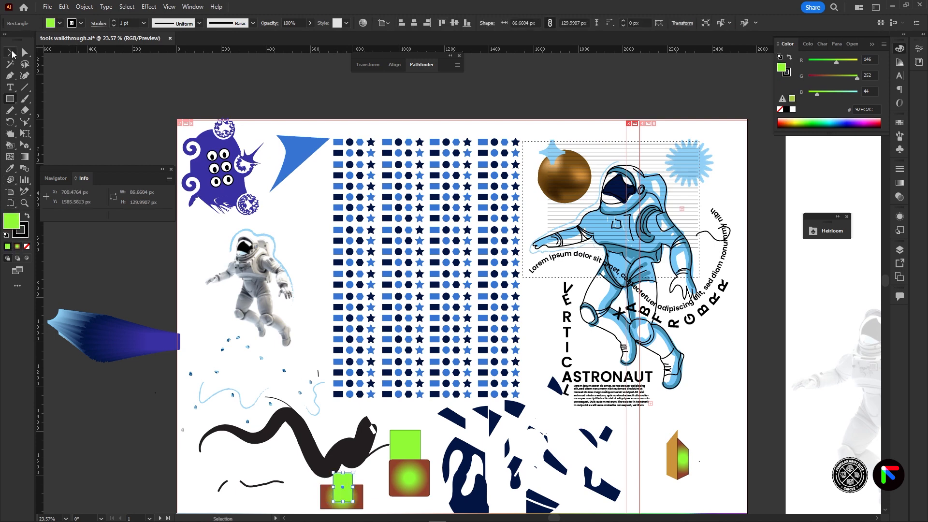
{"action": "left_click", "coordinate": [69, 94]}
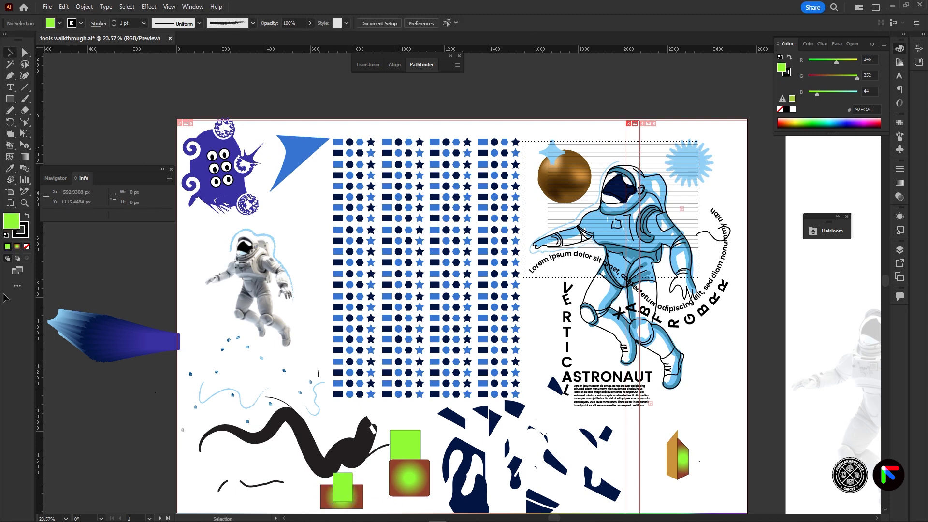
Step: View the artboard in Presentation Mode, exit it, and look over the other screen modes
{"action": "left_click", "coordinate": [19, 271]}
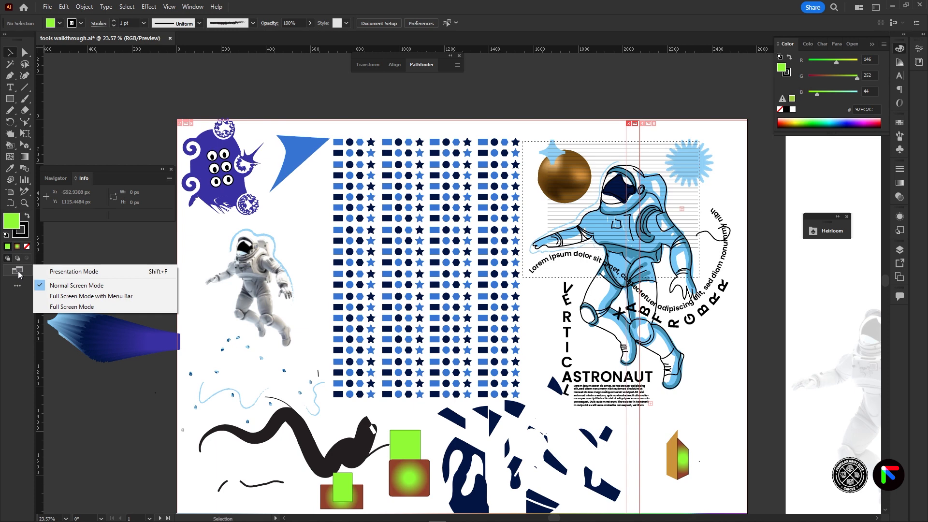
{"action": "left_click", "coordinate": [120, 271]}
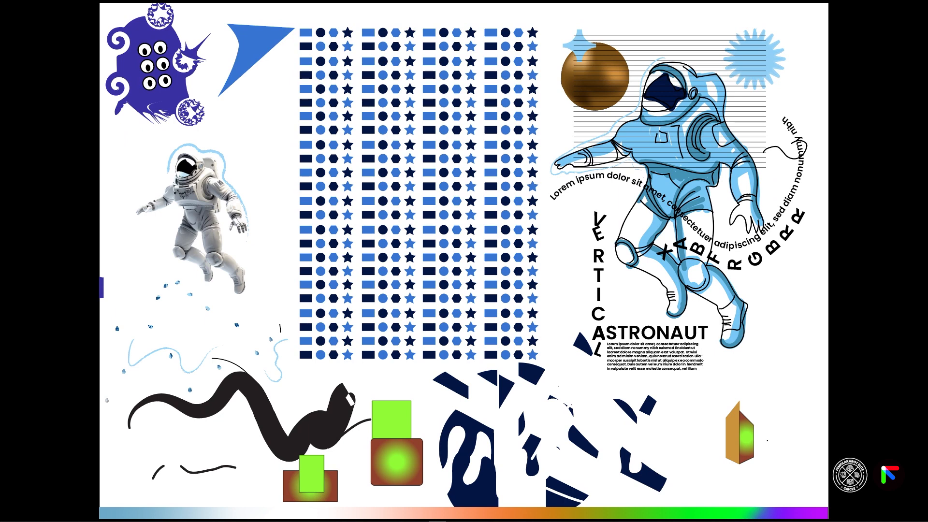
{"action": "key", "text": "Escape"}
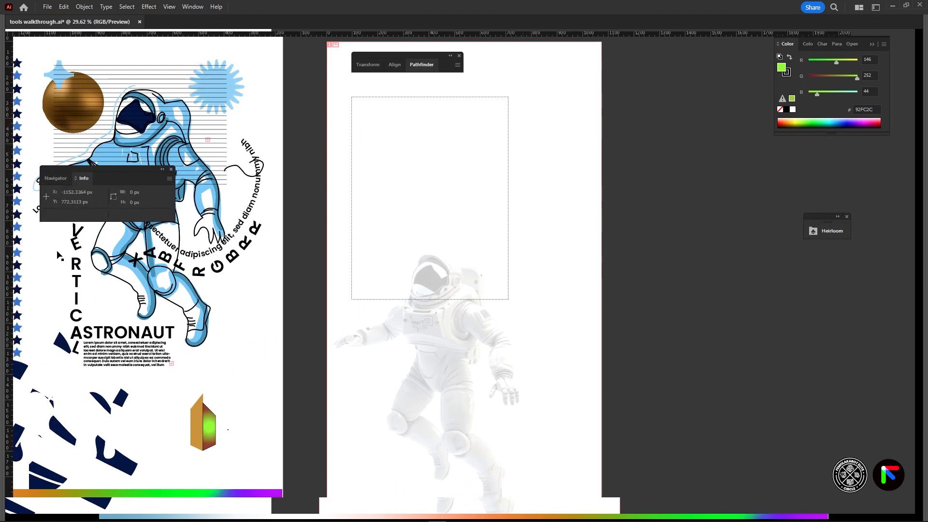
{"action": "left_click", "coordinate": [18, 270]}
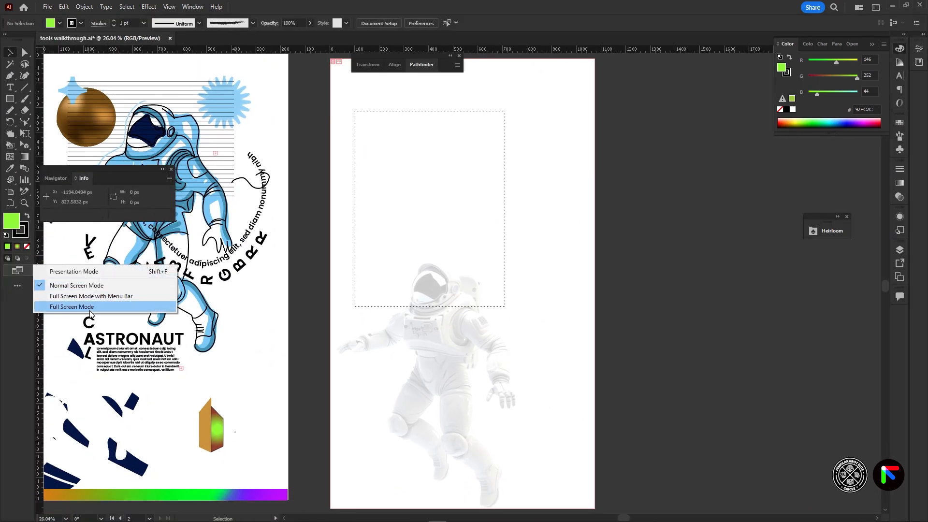
Step: Open the full collection of tools available for the toolbar
{"action": "left_click", "coordinate": [18, 286]}
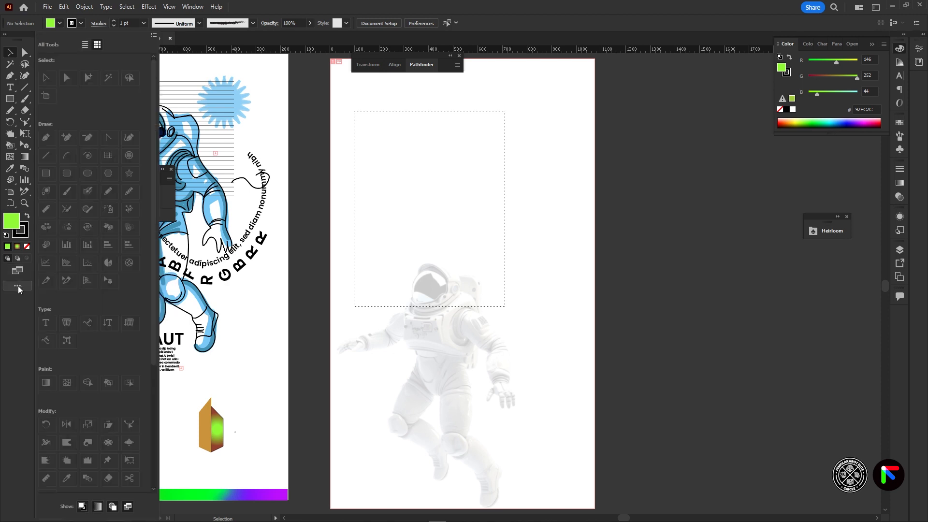